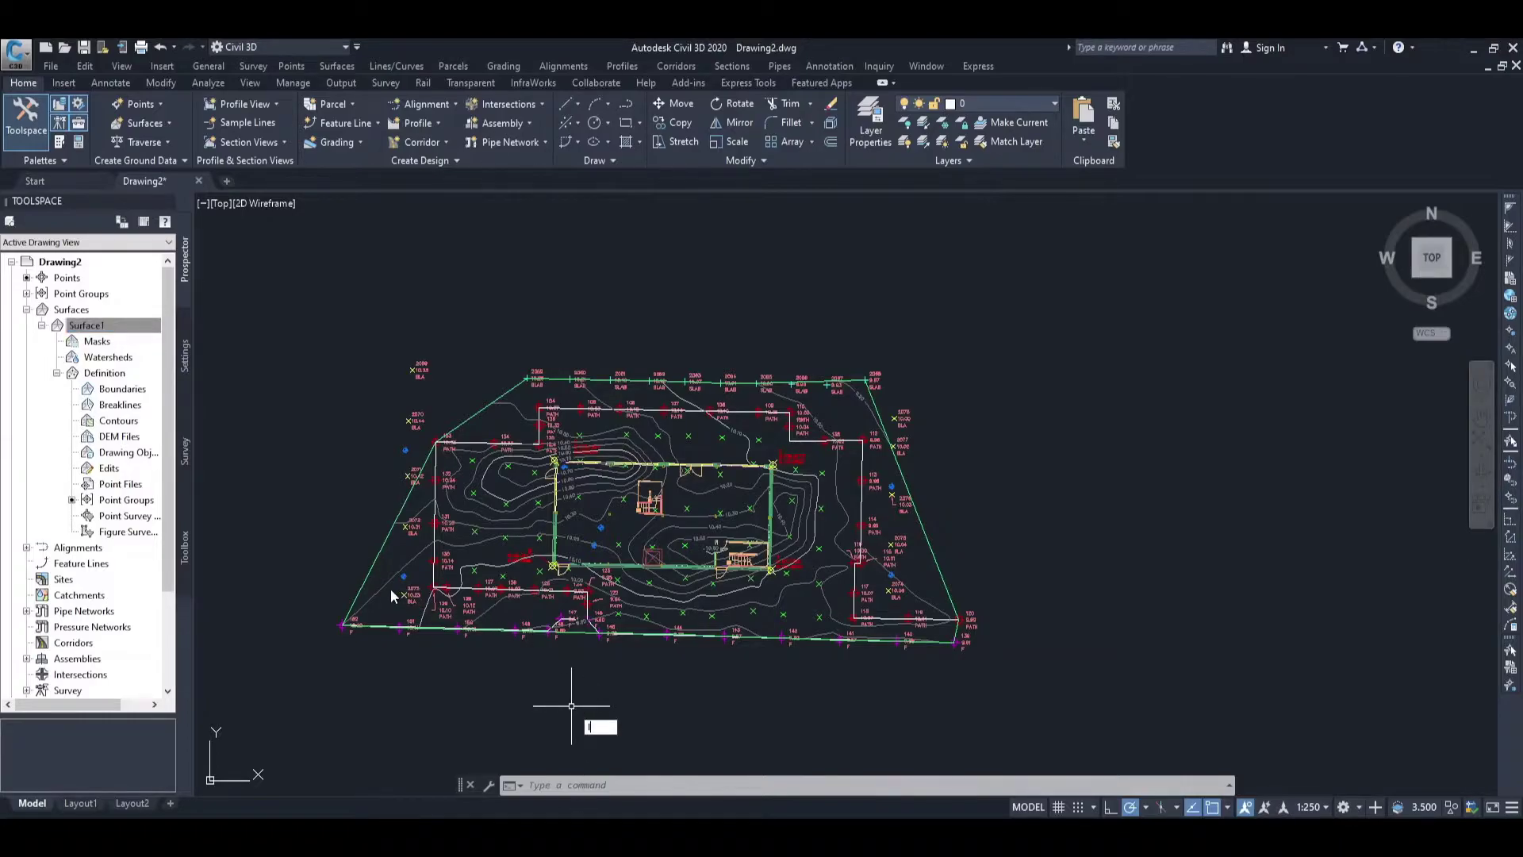
Step: Draw a section line about 76 m long from west to east across the site, extending past both side boundaries
key(Return)
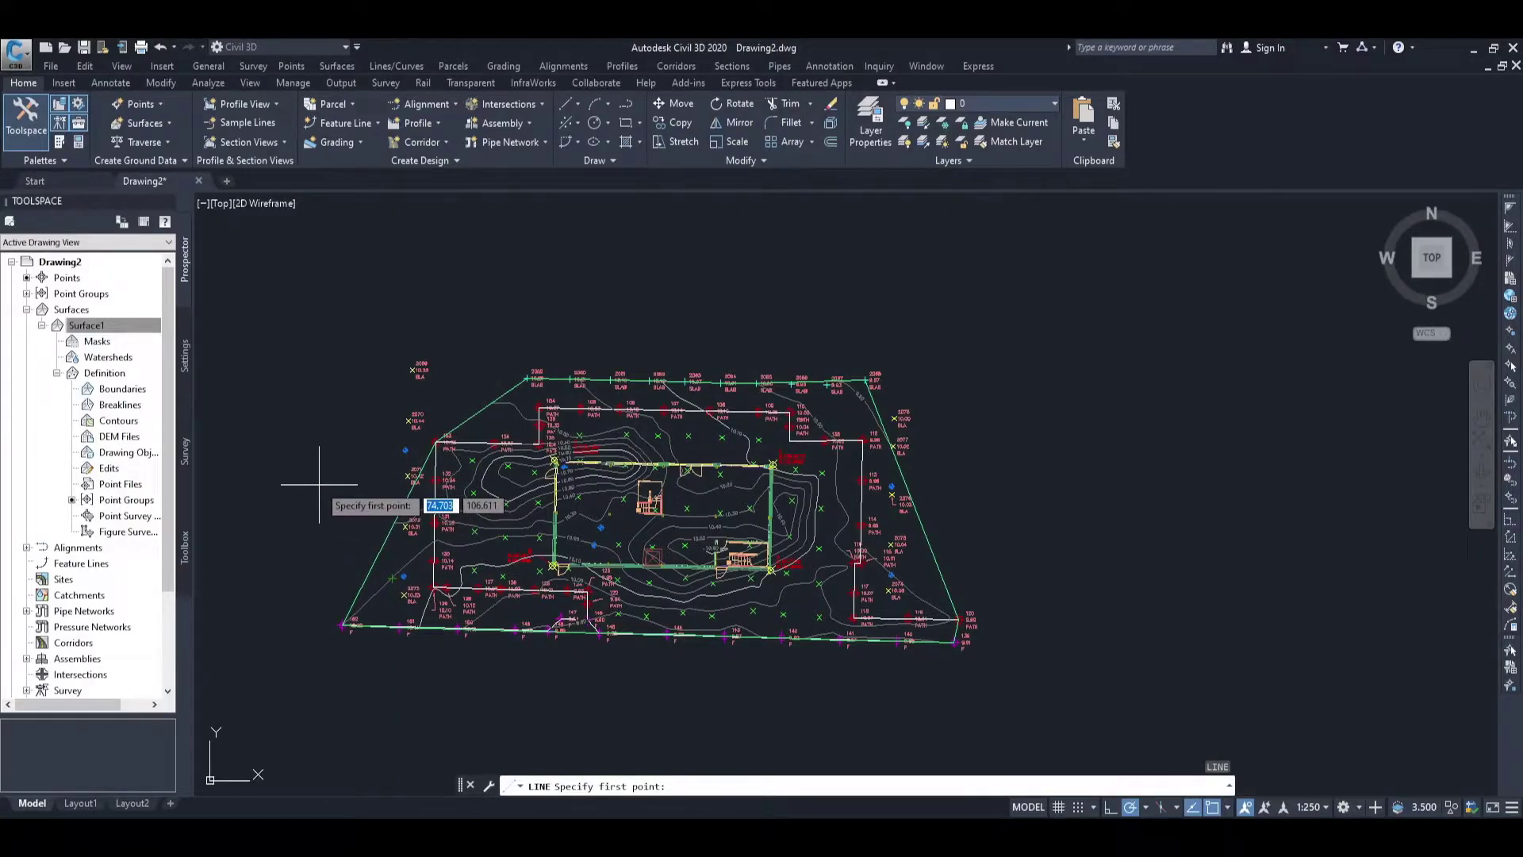
click(319, 484)
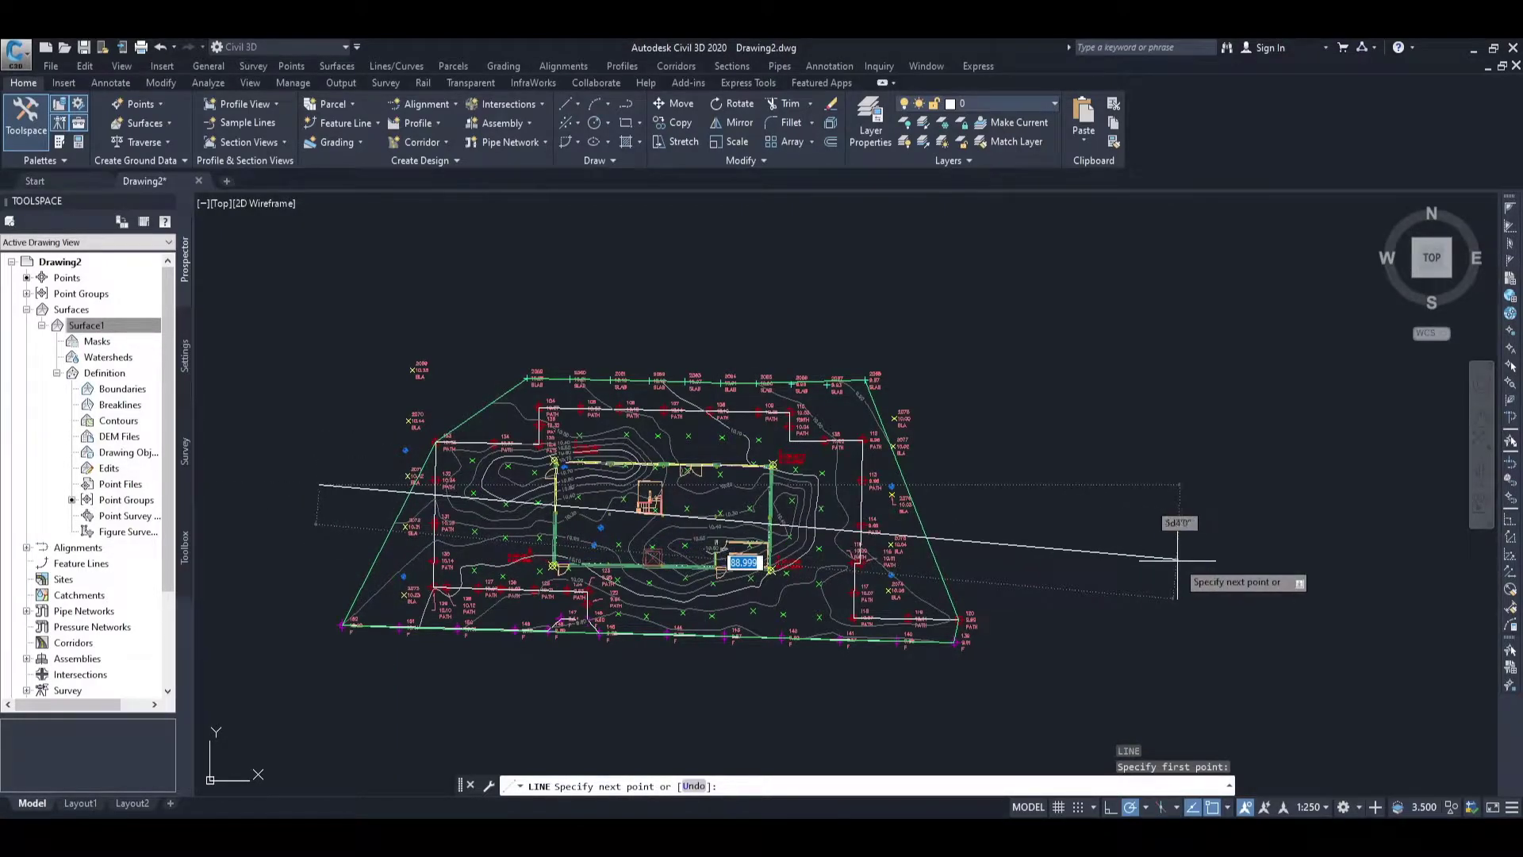
click(1049, 595)
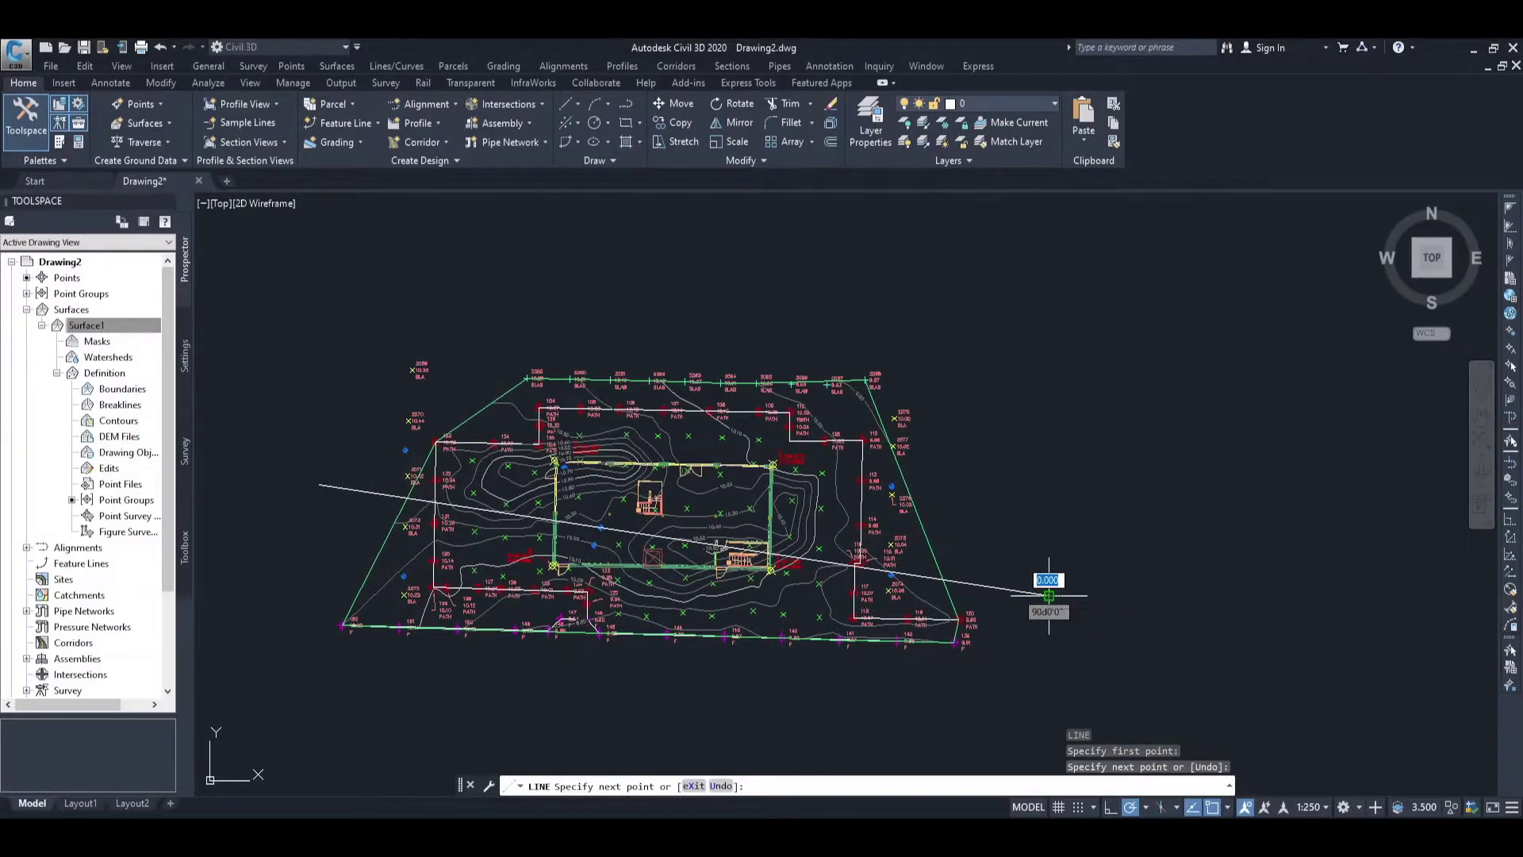
key(Return)
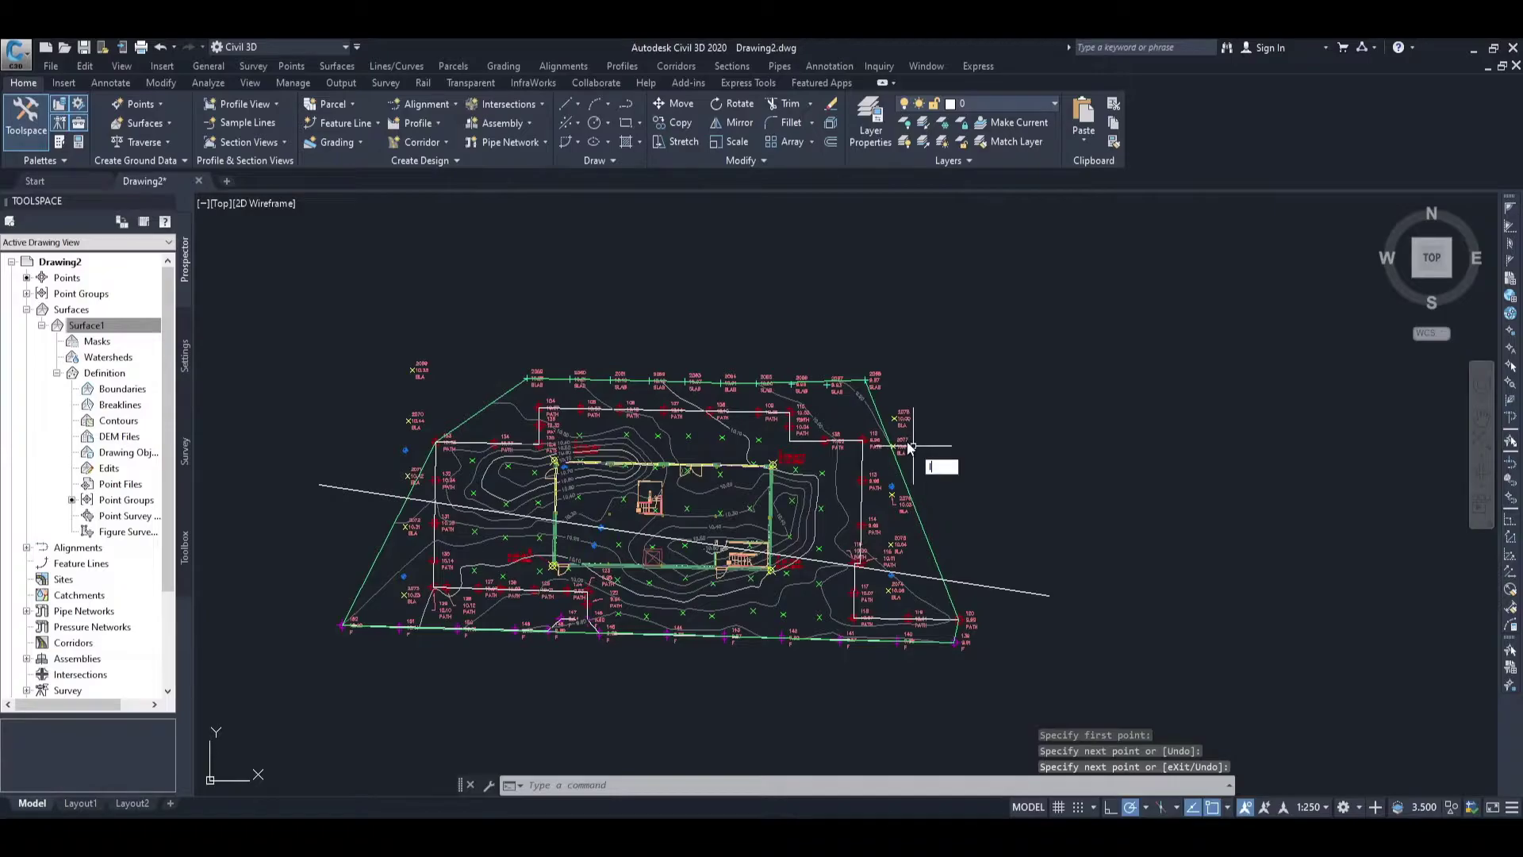
Step: Draw a second section line about 37 m long from north to south through the building, crossing the west-east line
key(Return)
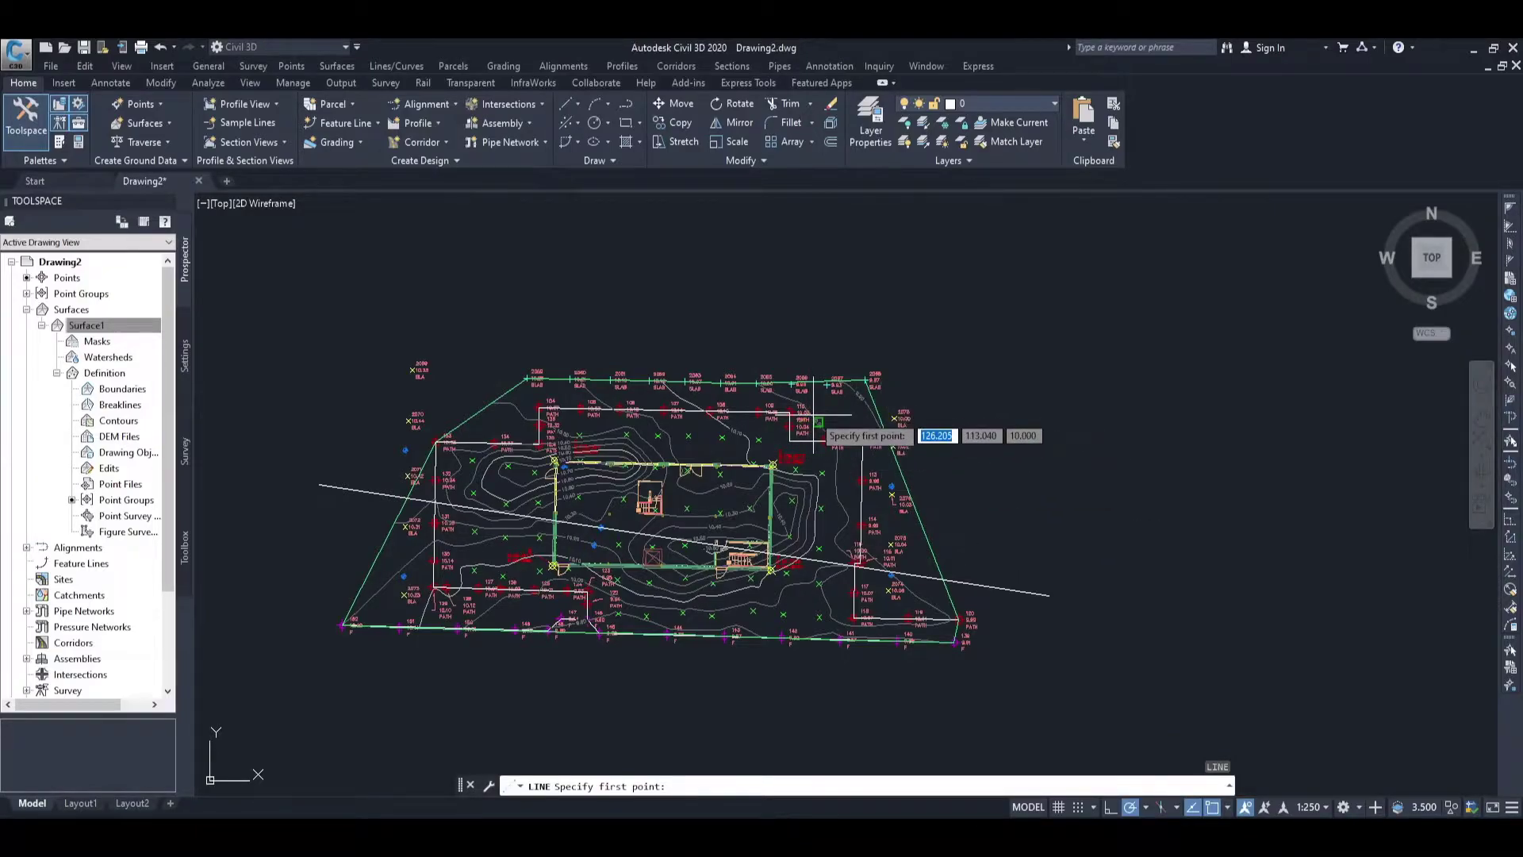
click(598, 310)
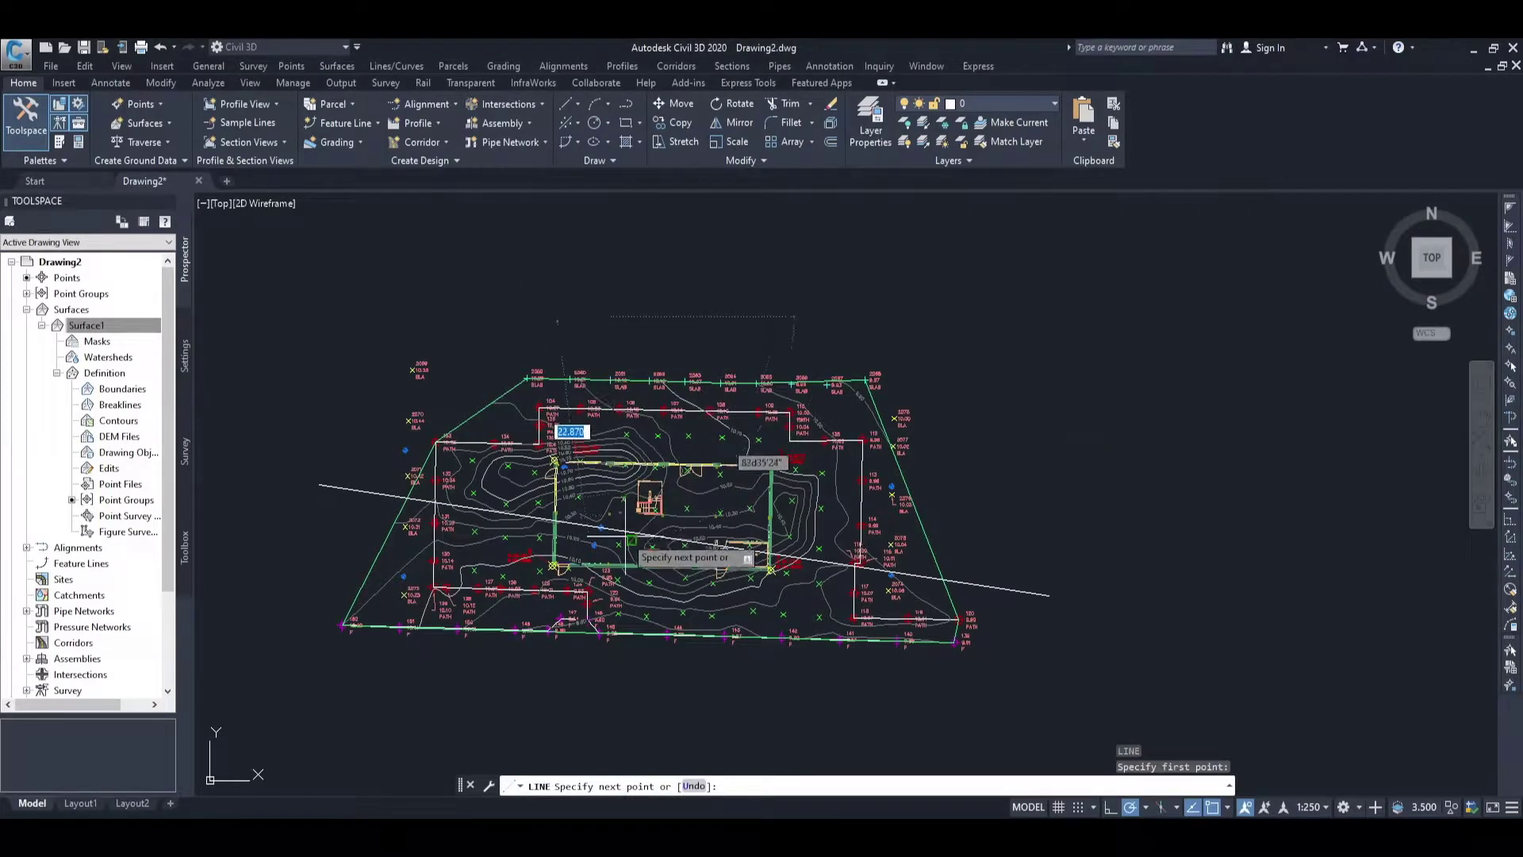
click(637, 678)
key(Return)
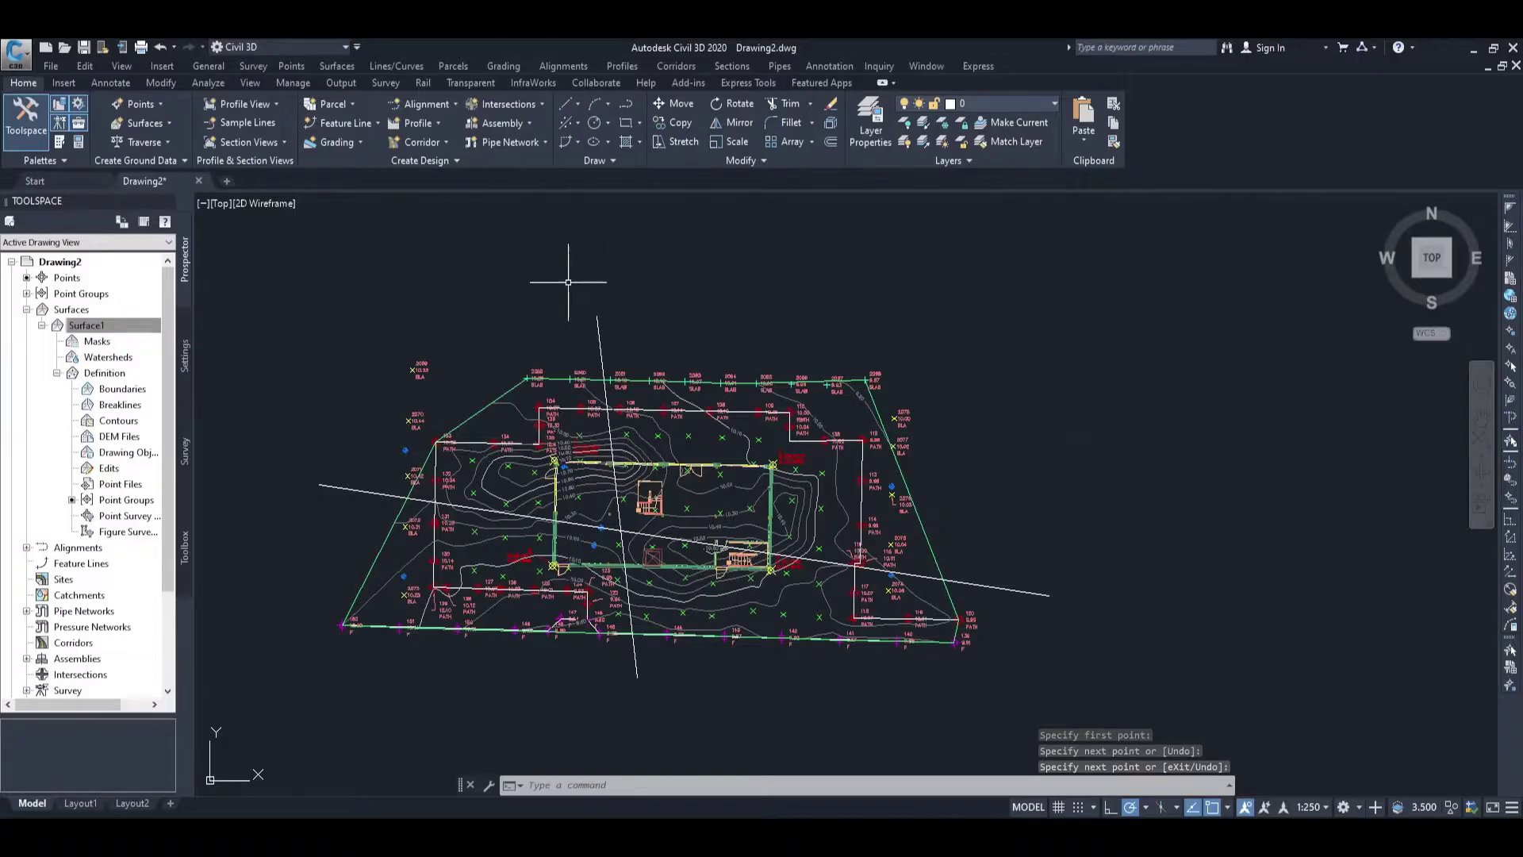
Step: Create a centerline alignment from the north-south line, keeping its drawn direction and the default alignment settings
click(598, 328)
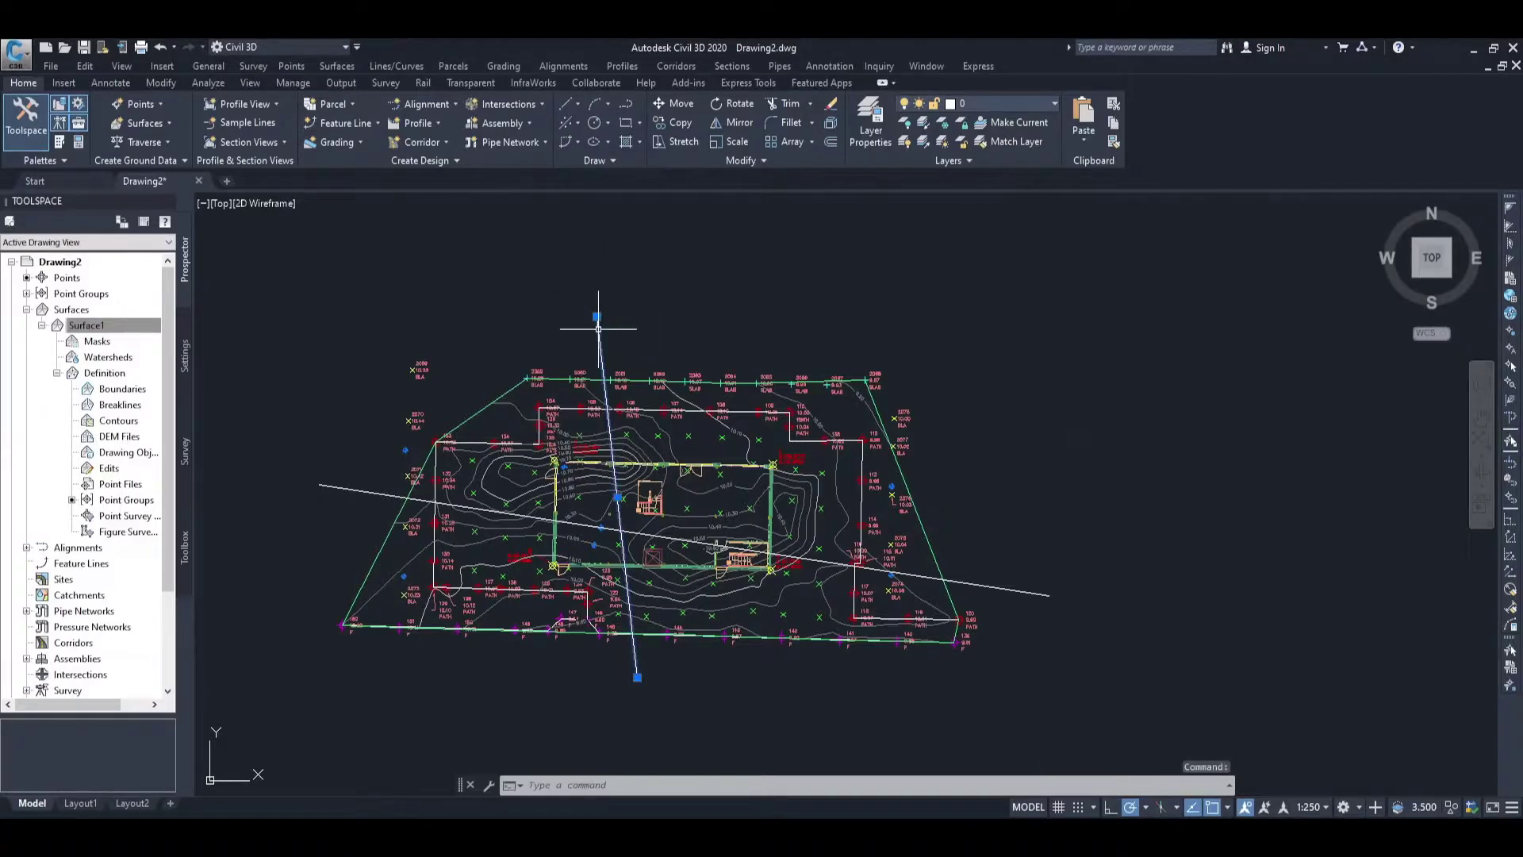
click(426, 104)
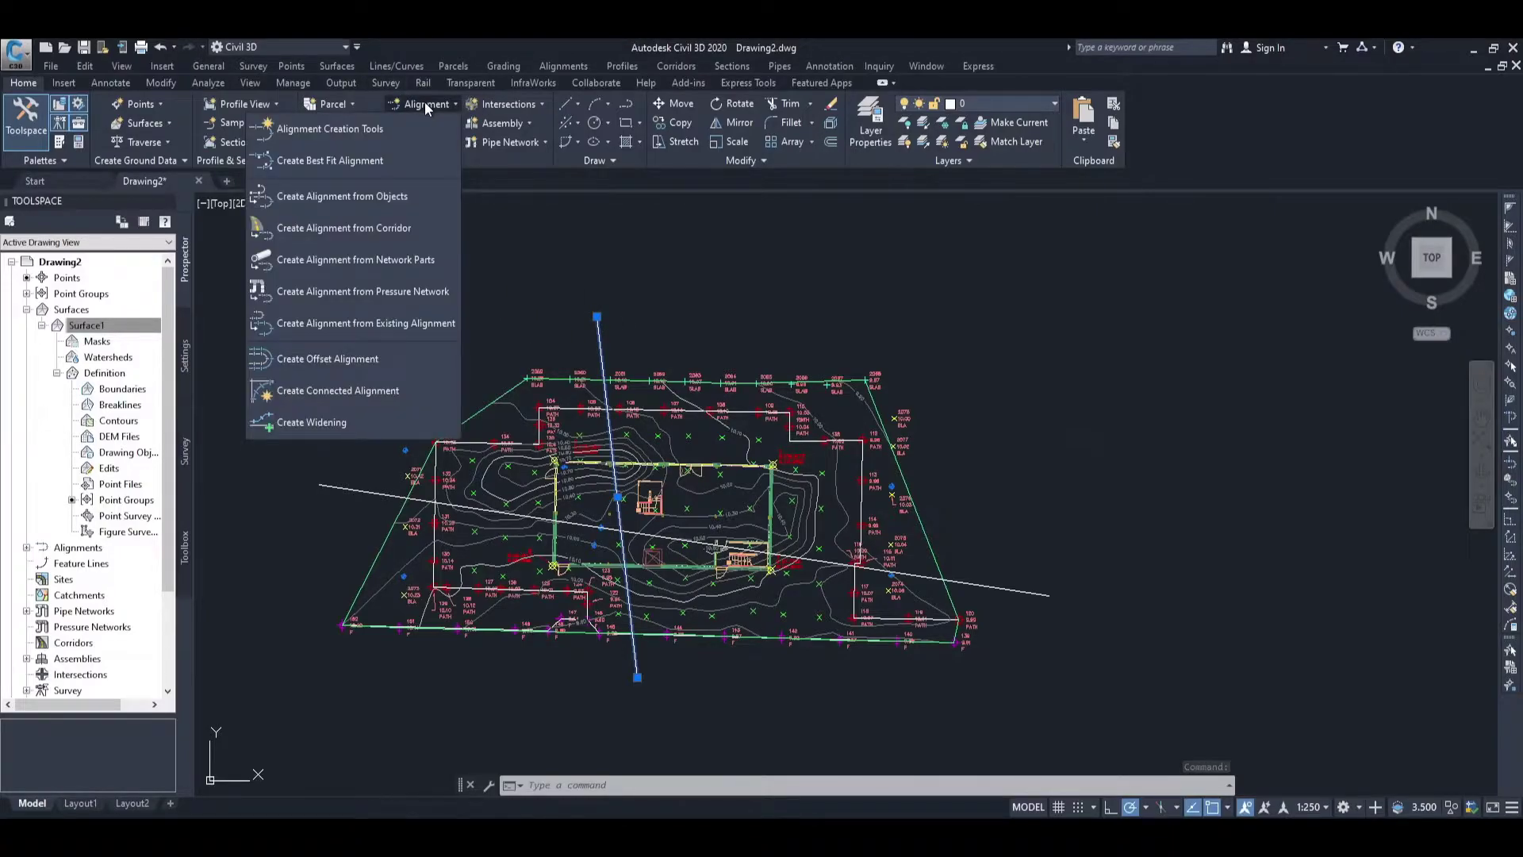
click(388, 198)
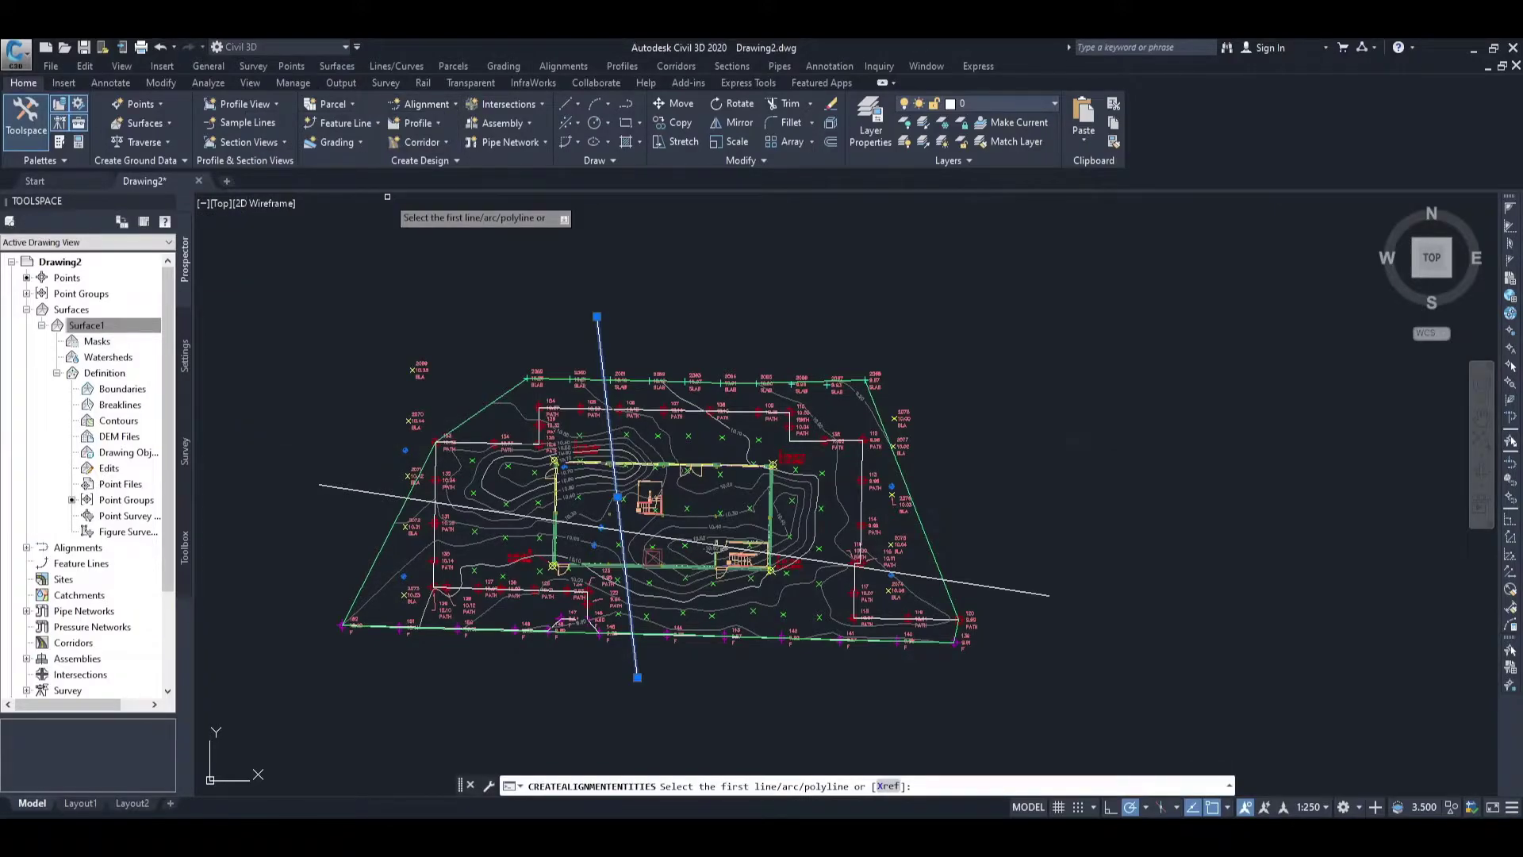
click(598, 340)
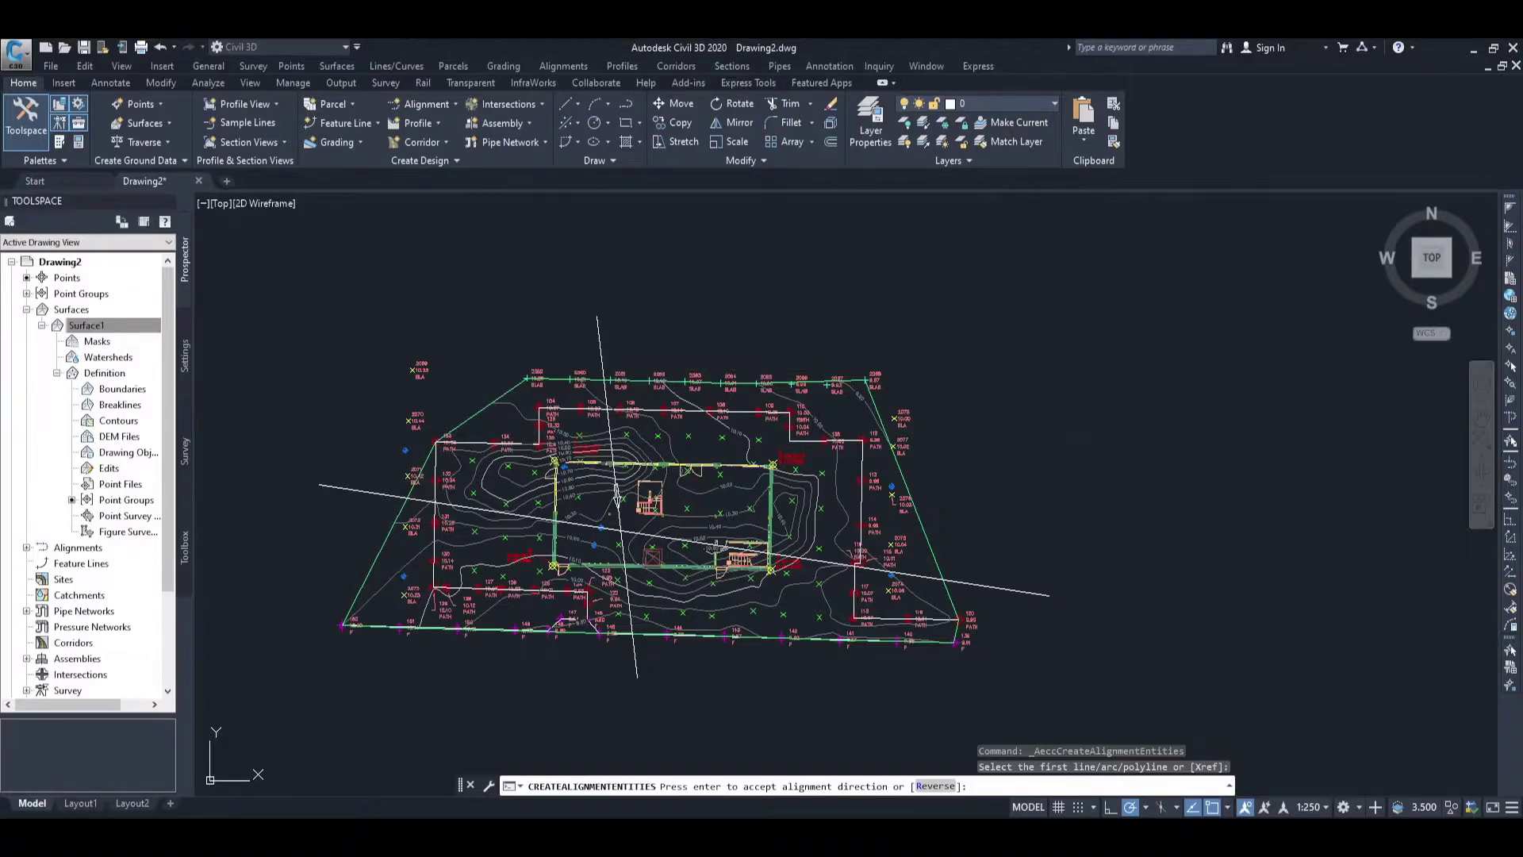
key(Return)
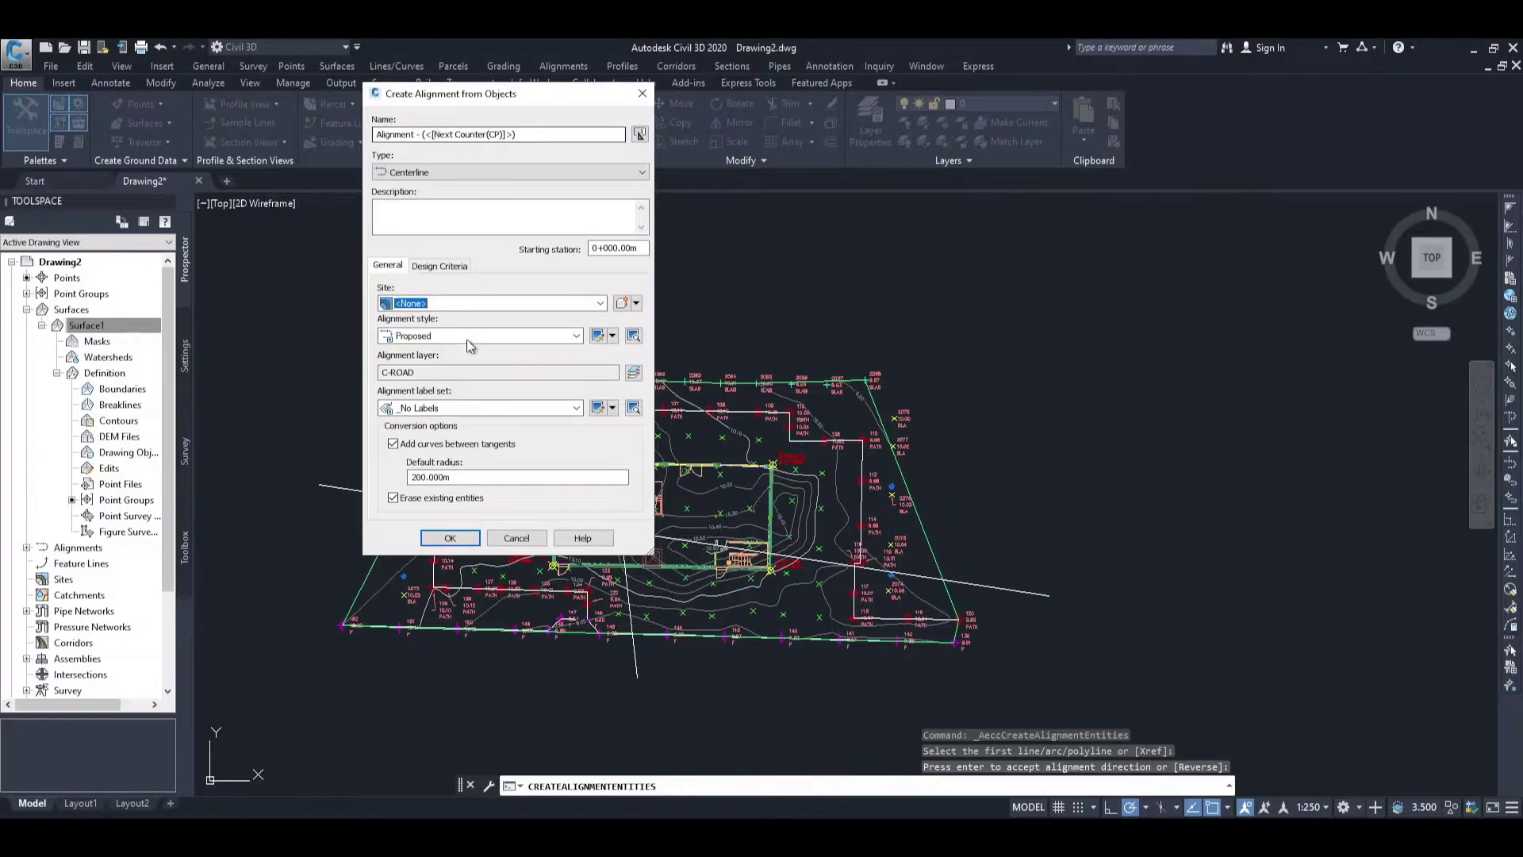
click(449, 539)
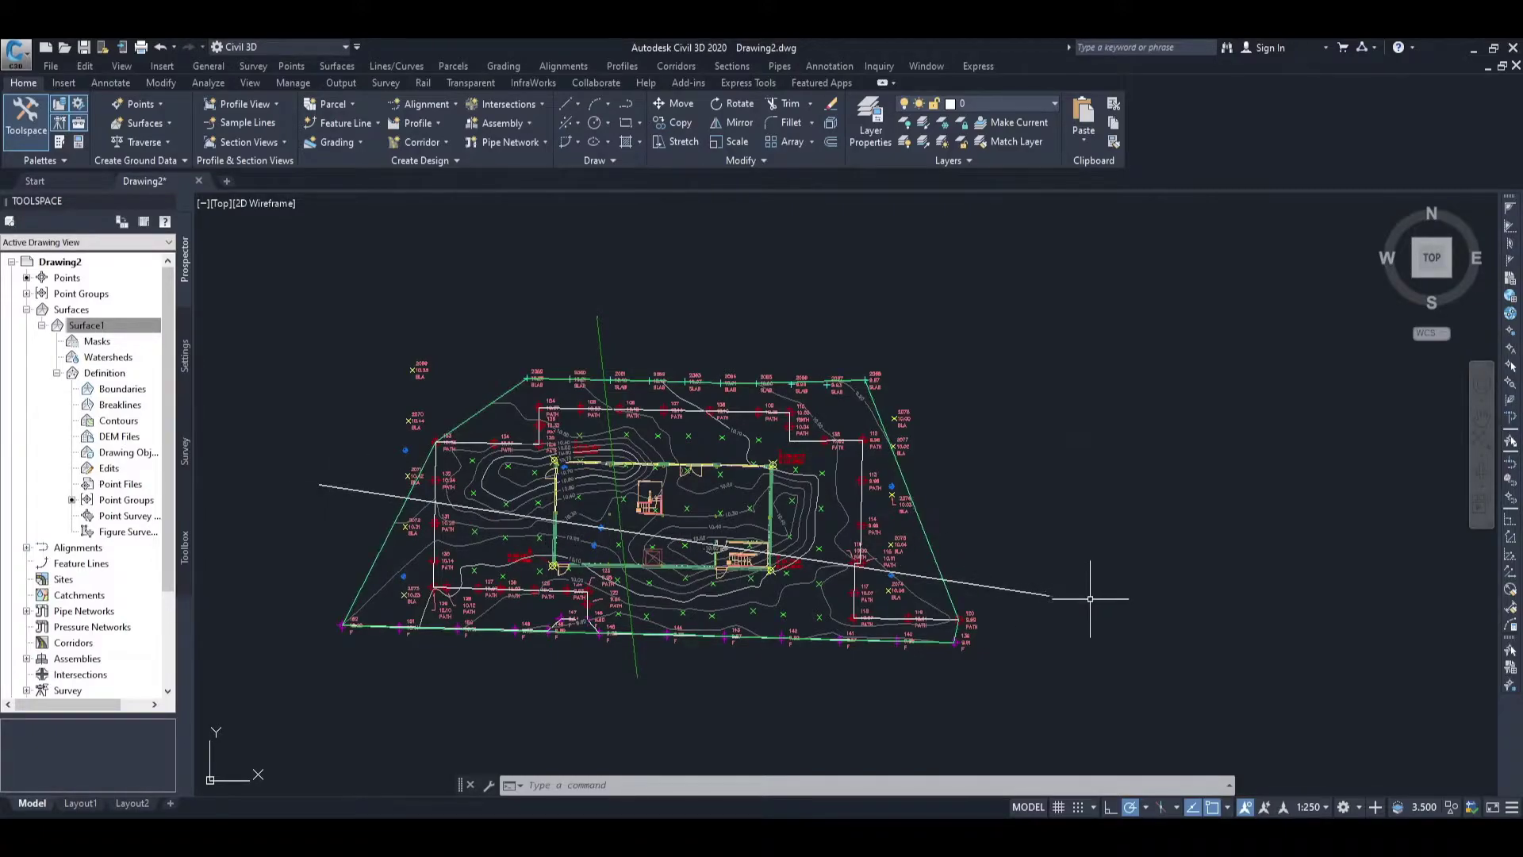
Step: Create a centerline alignment from the west-east line, keeping its drawn direction and the default alignment settings
click(437, 104)
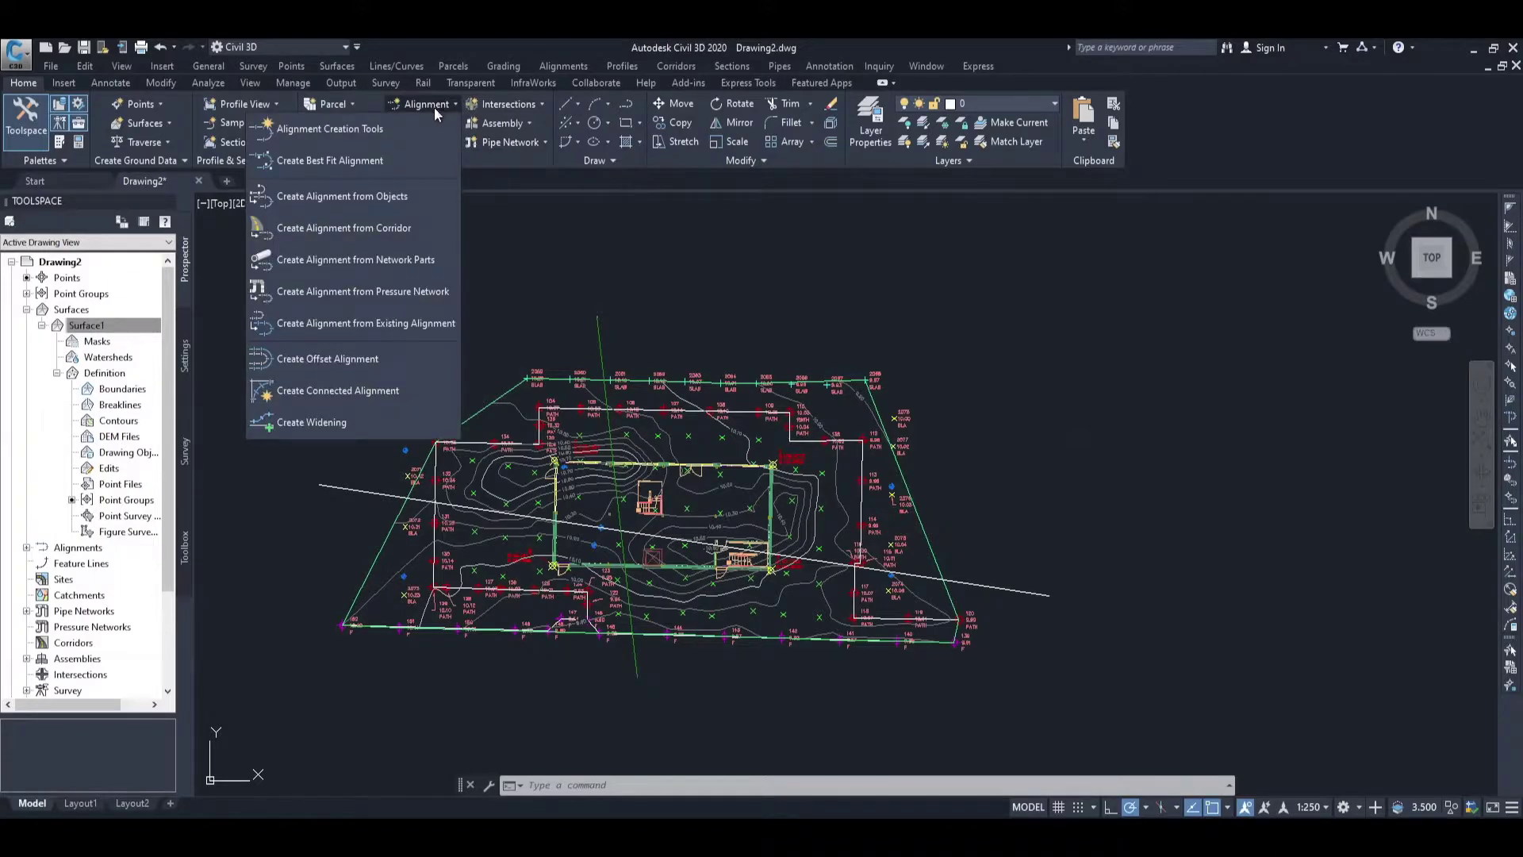
click(395, 197)
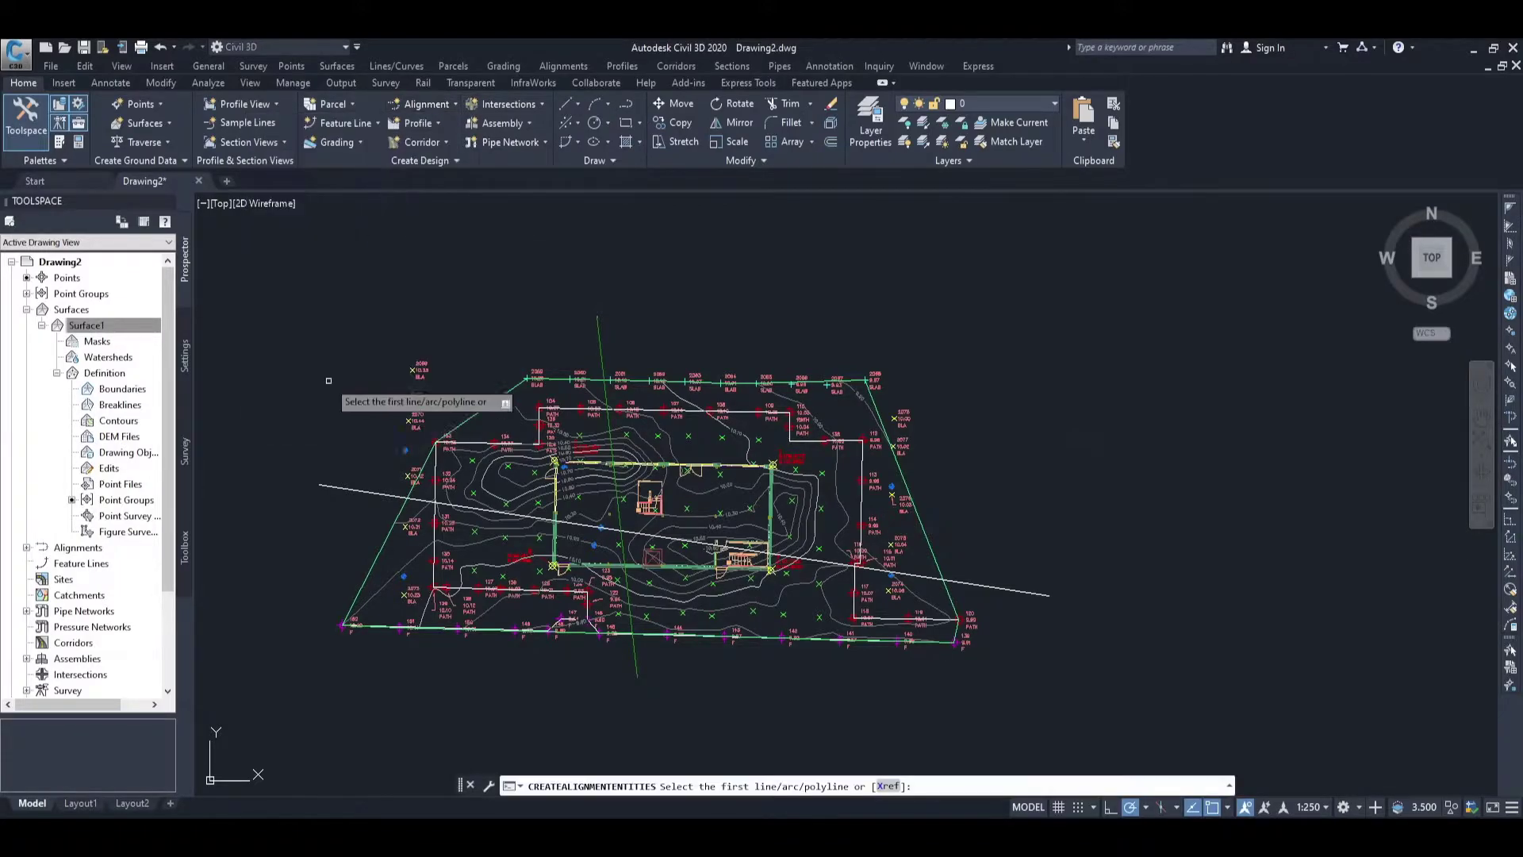
click(351, 487)
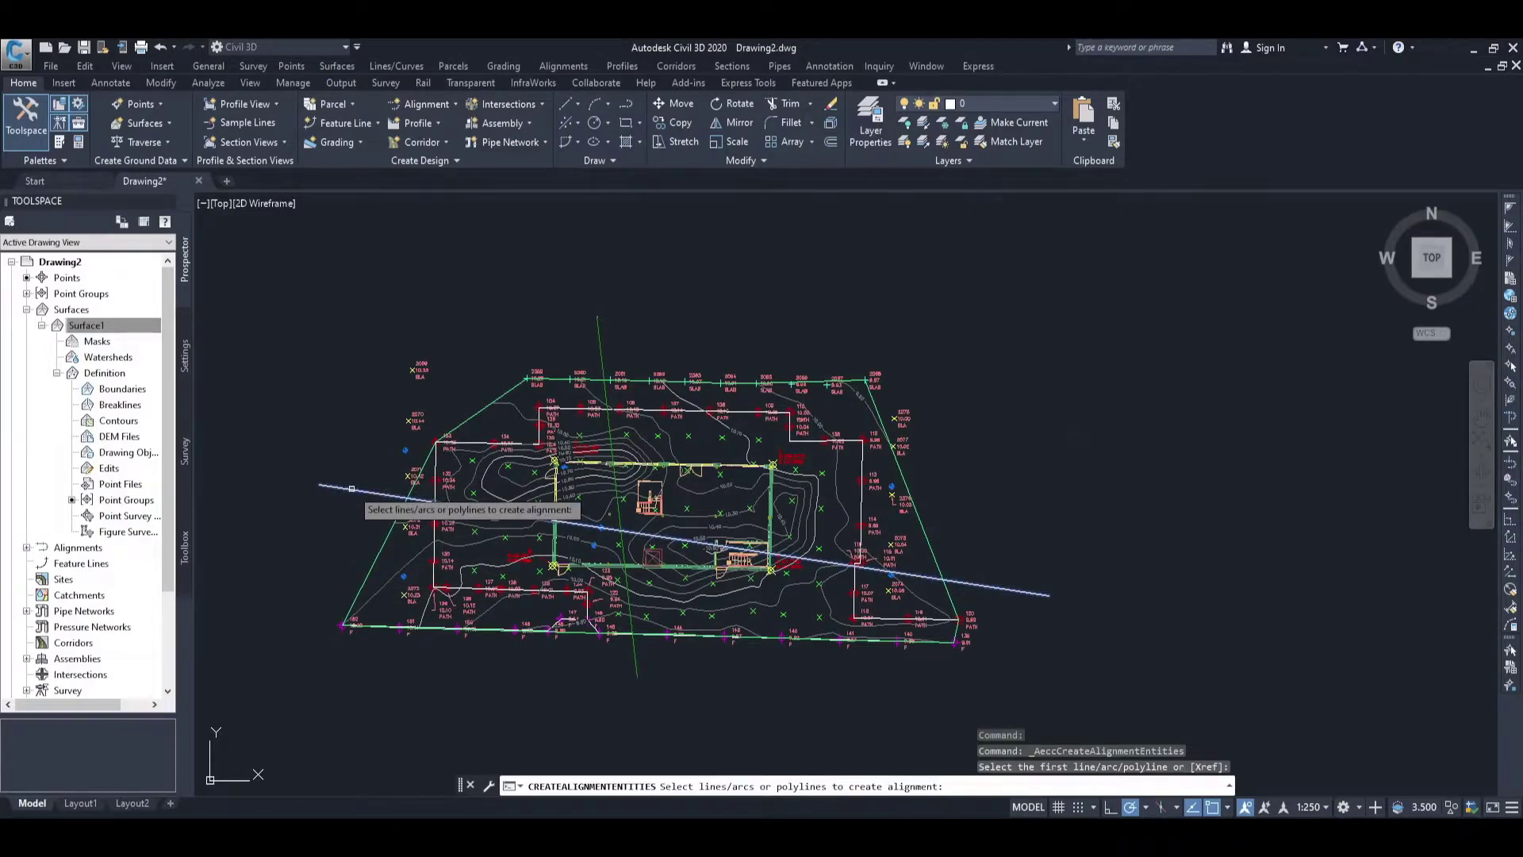
key(Return)
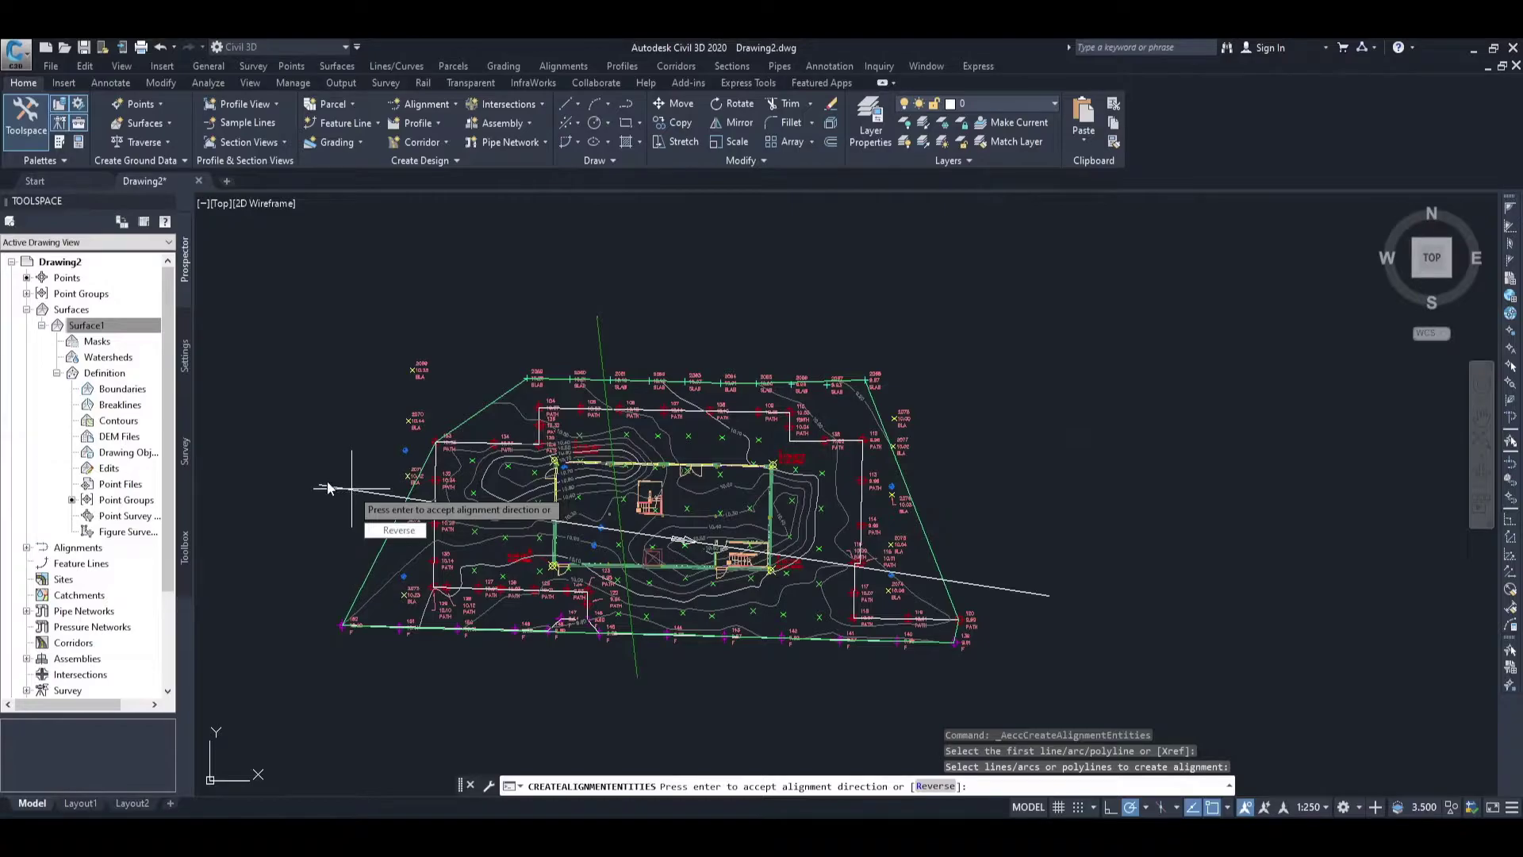
key(Return)
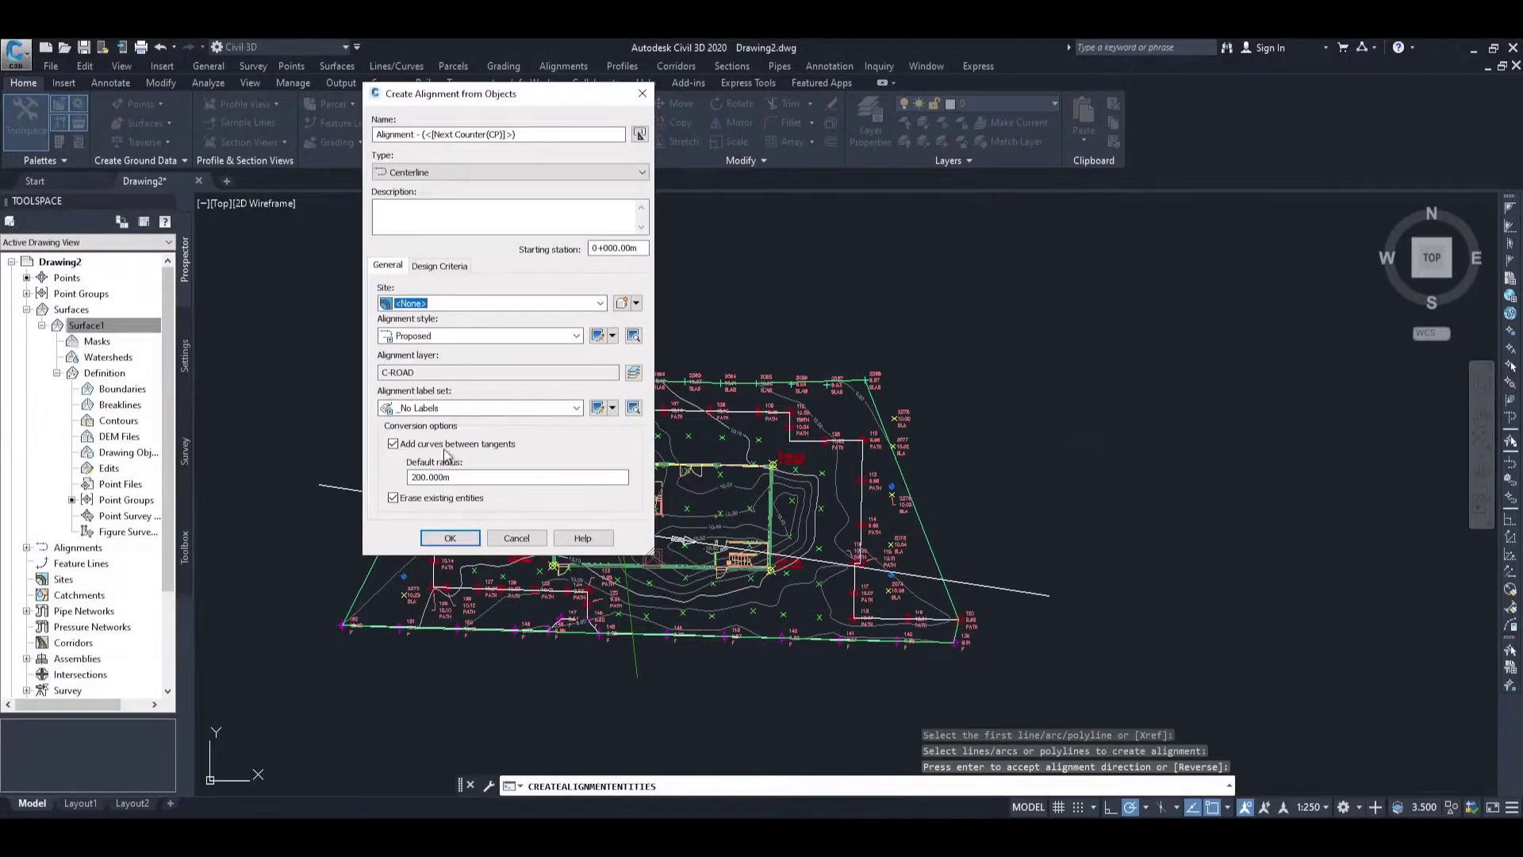
click(449, 539)
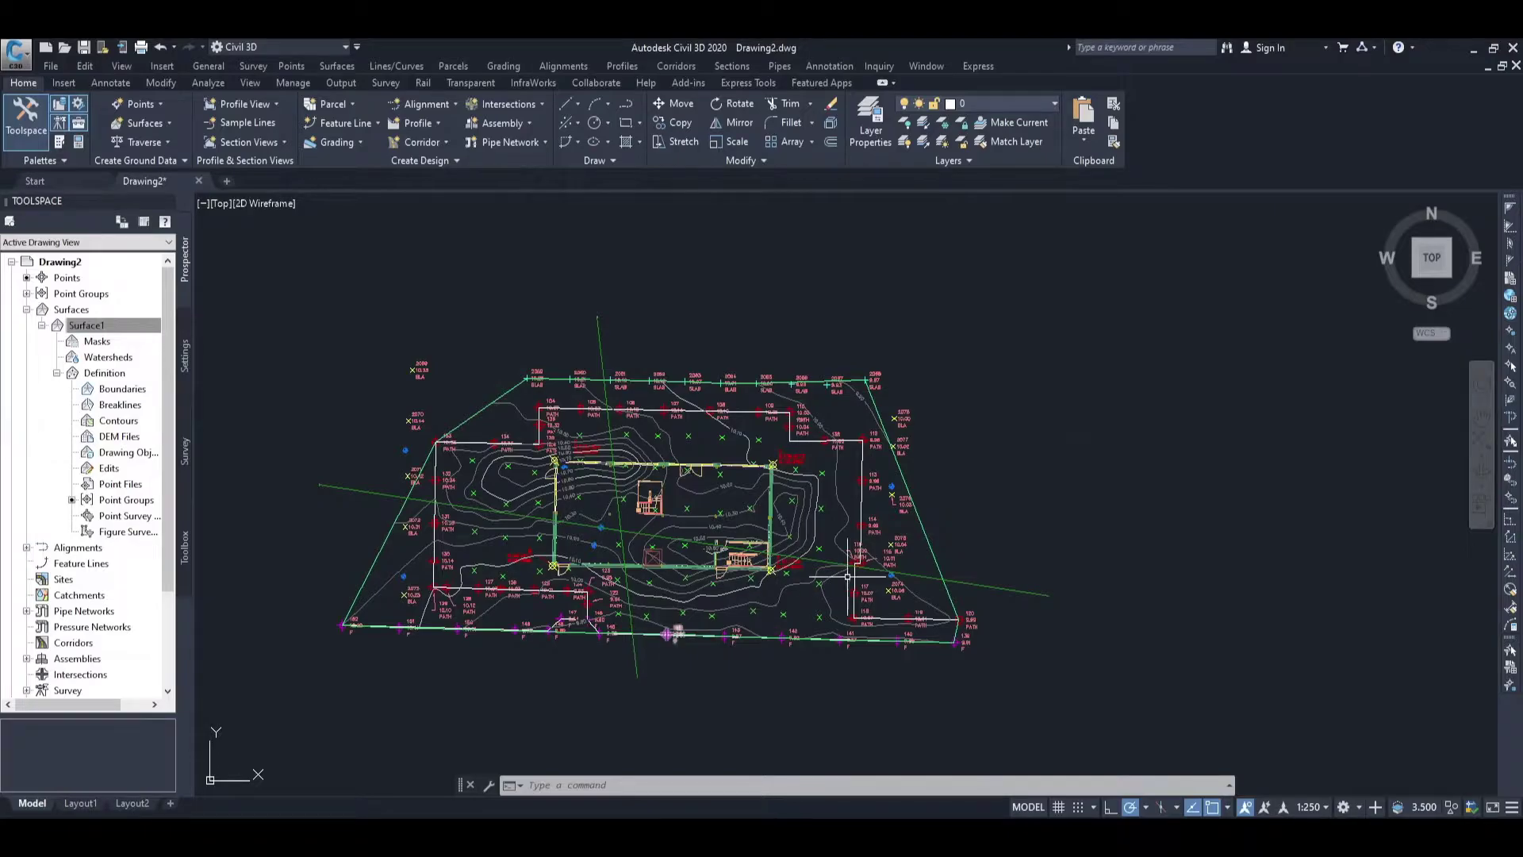
Step: Add a surface profile of Surface1 along the full length of Alignment - (1)
scroll(1067, 429, up, 1)
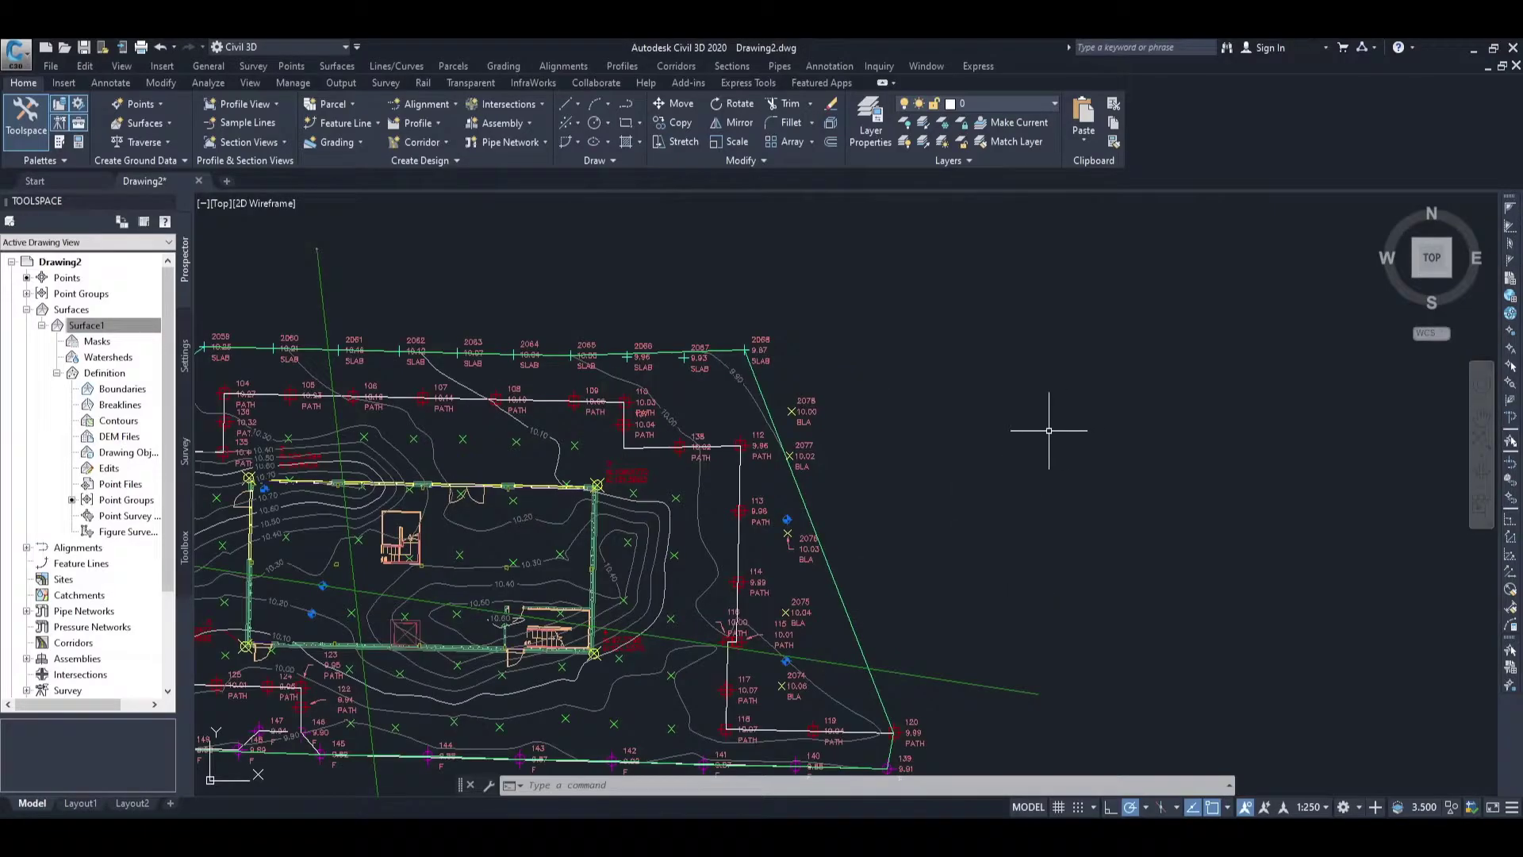
scroll(1054, 426, down, 1)
scroll(1055, 424, down, 1)
mouse_move(1019, 425)
middle_down()
mouse_move(942, 466)
mouse_move(767, 500)
middle_up()
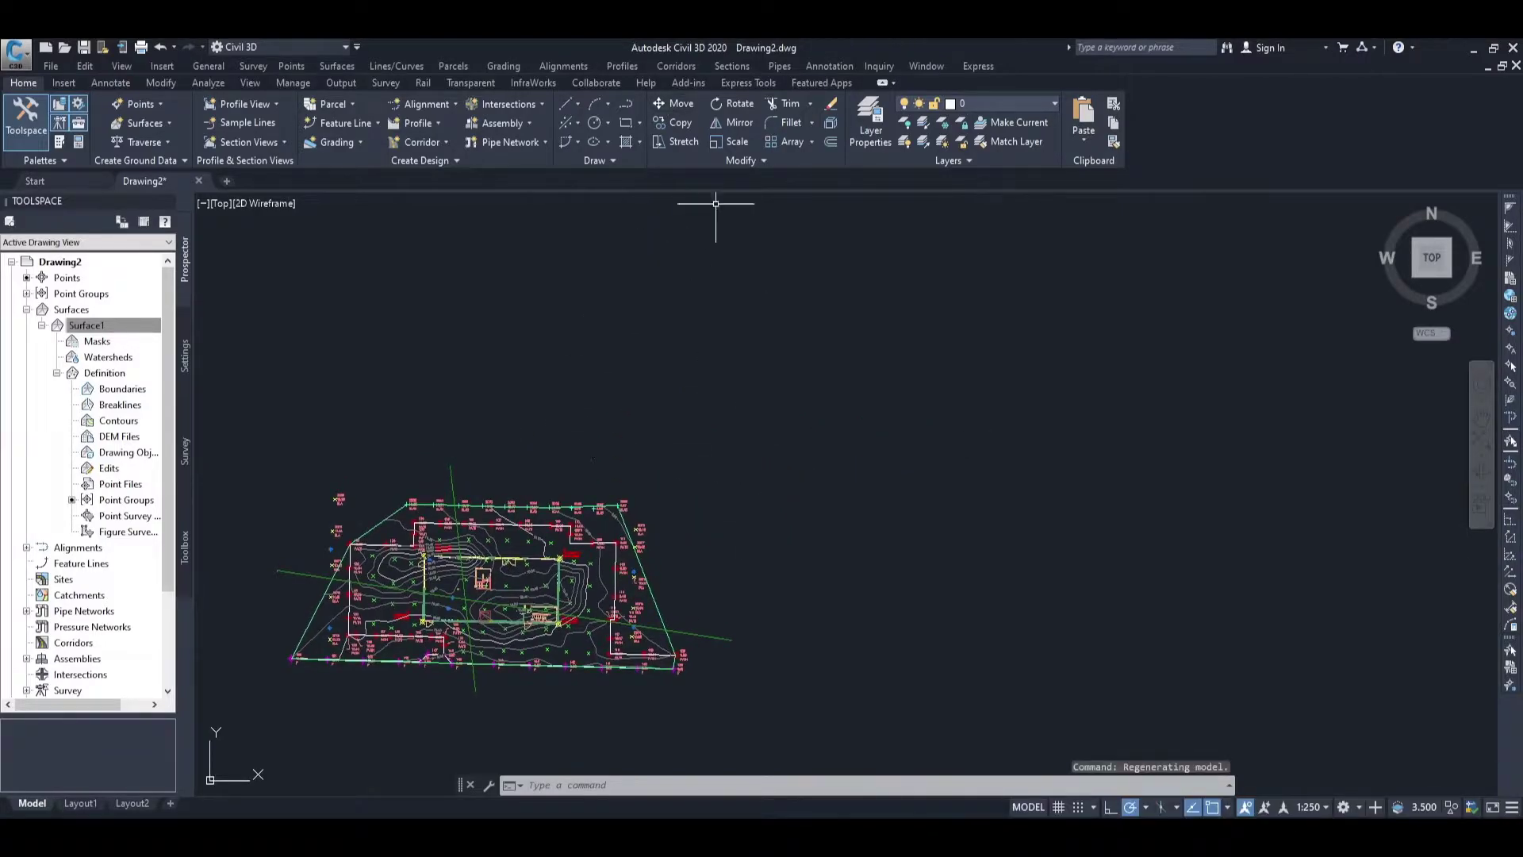
click(617, 66)
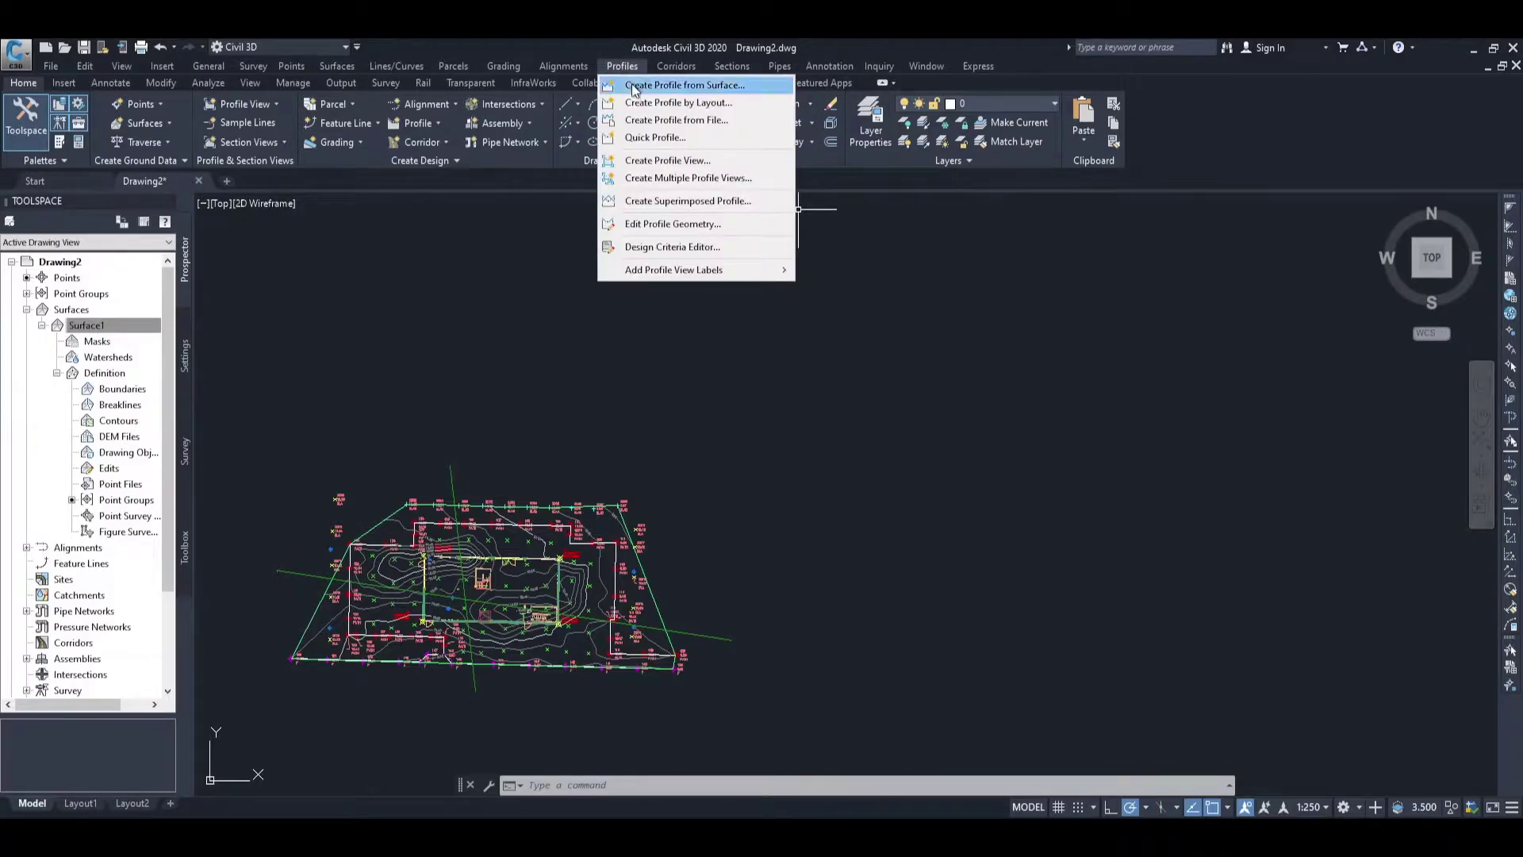
click(635, 88)
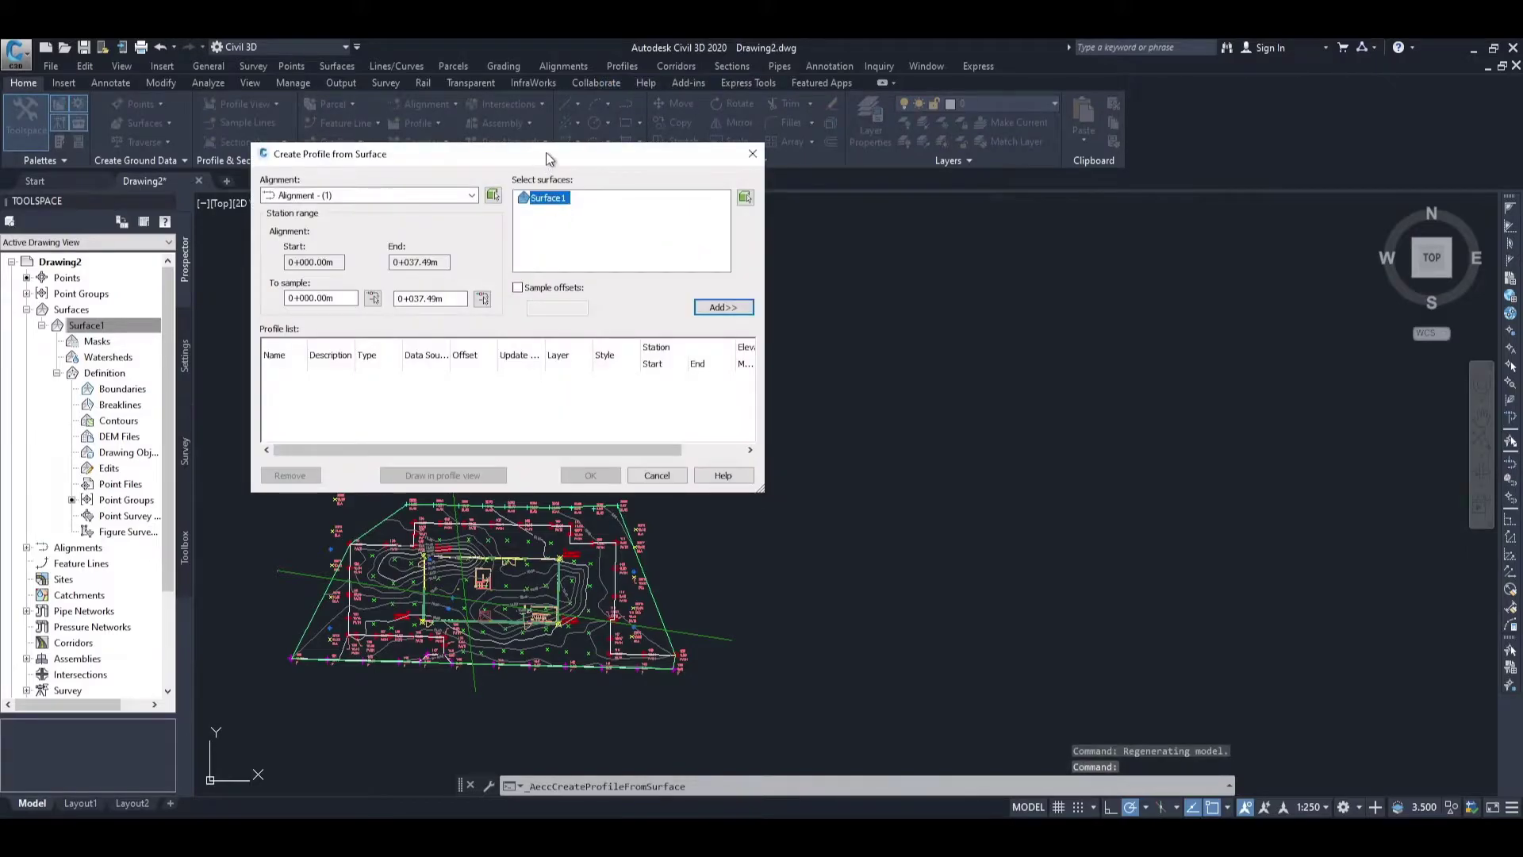
drag(550, 156, 774, 138)
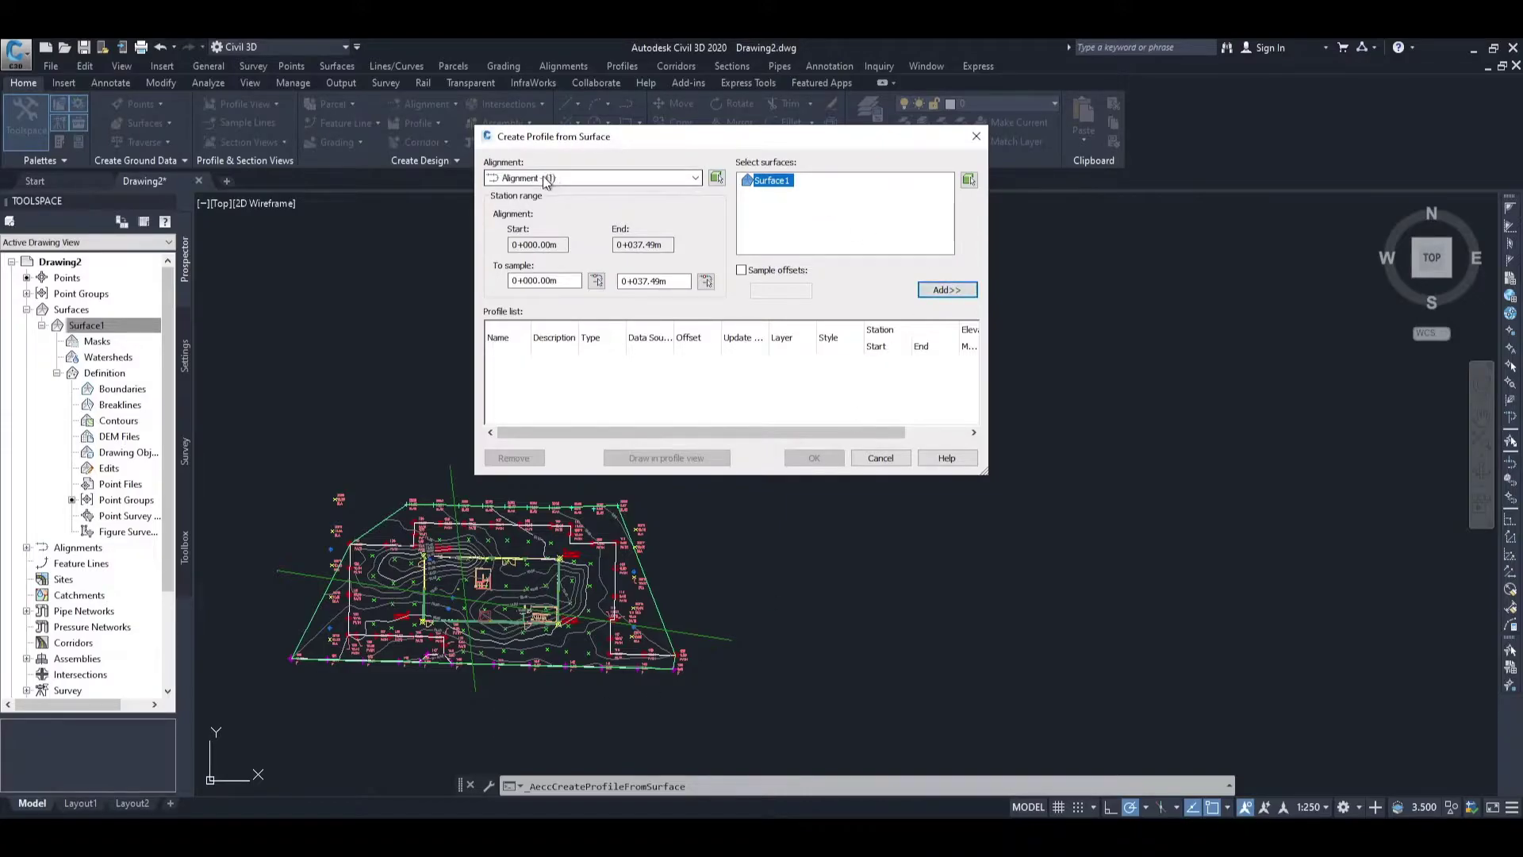
click(947, 289)
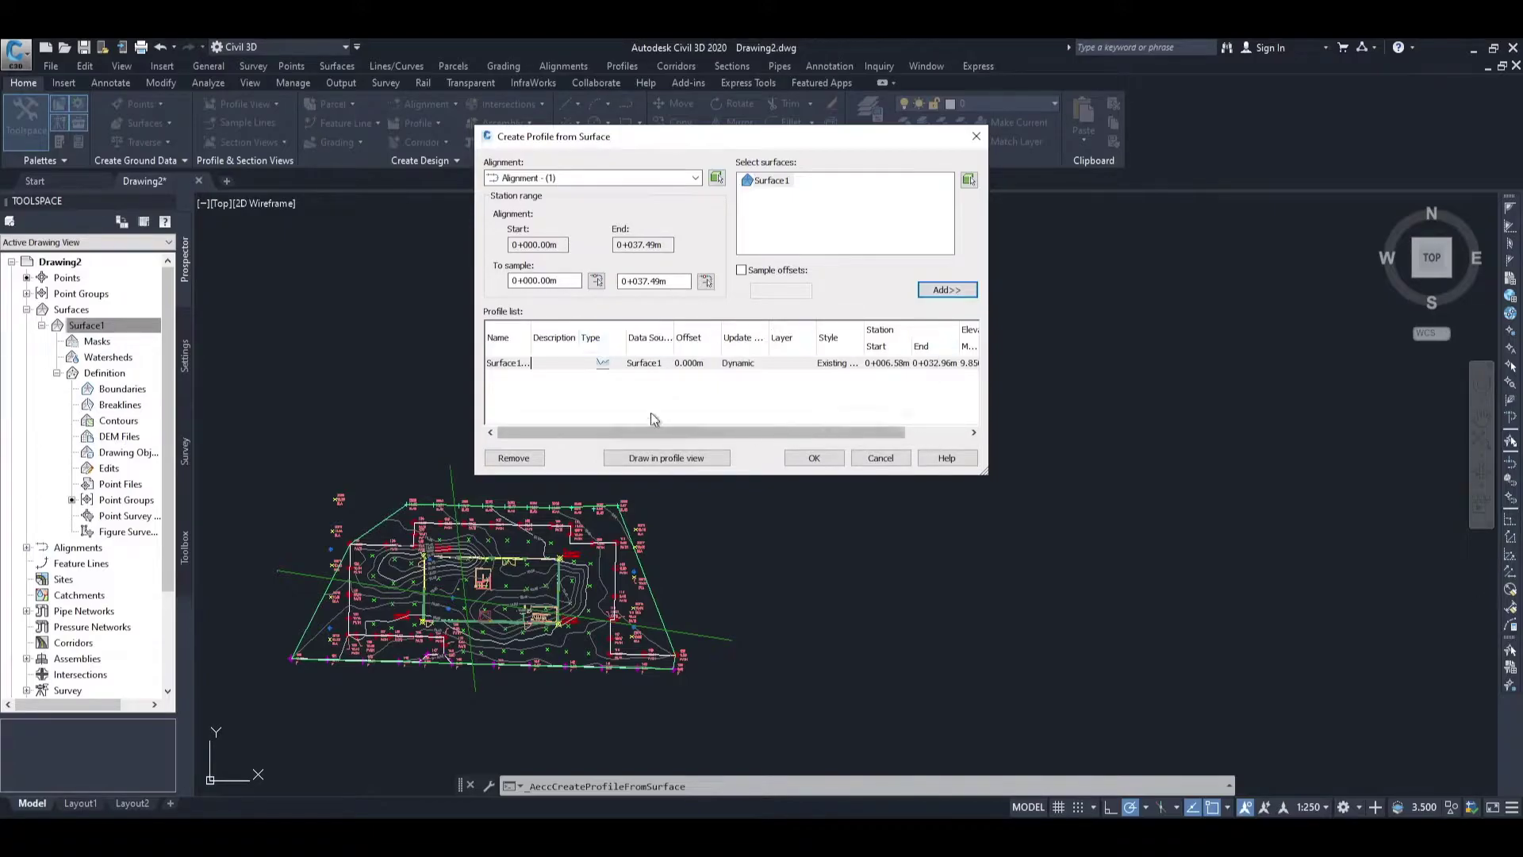
Step: Create a profile view of Alignment - (1) with the default settings and place it northeast of the site plan
click(645, 458)
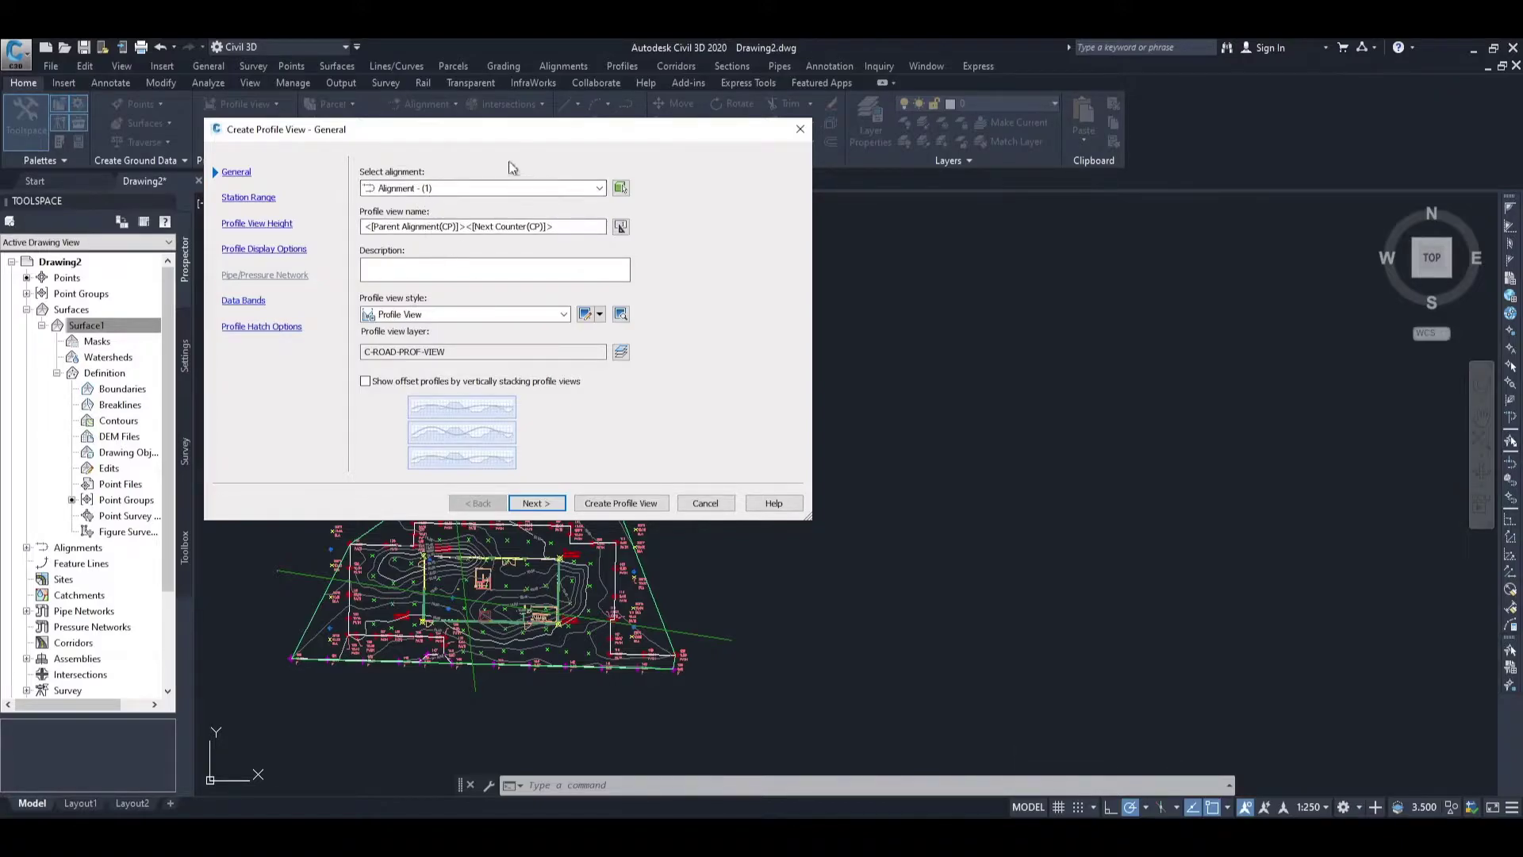
click(620, 503)
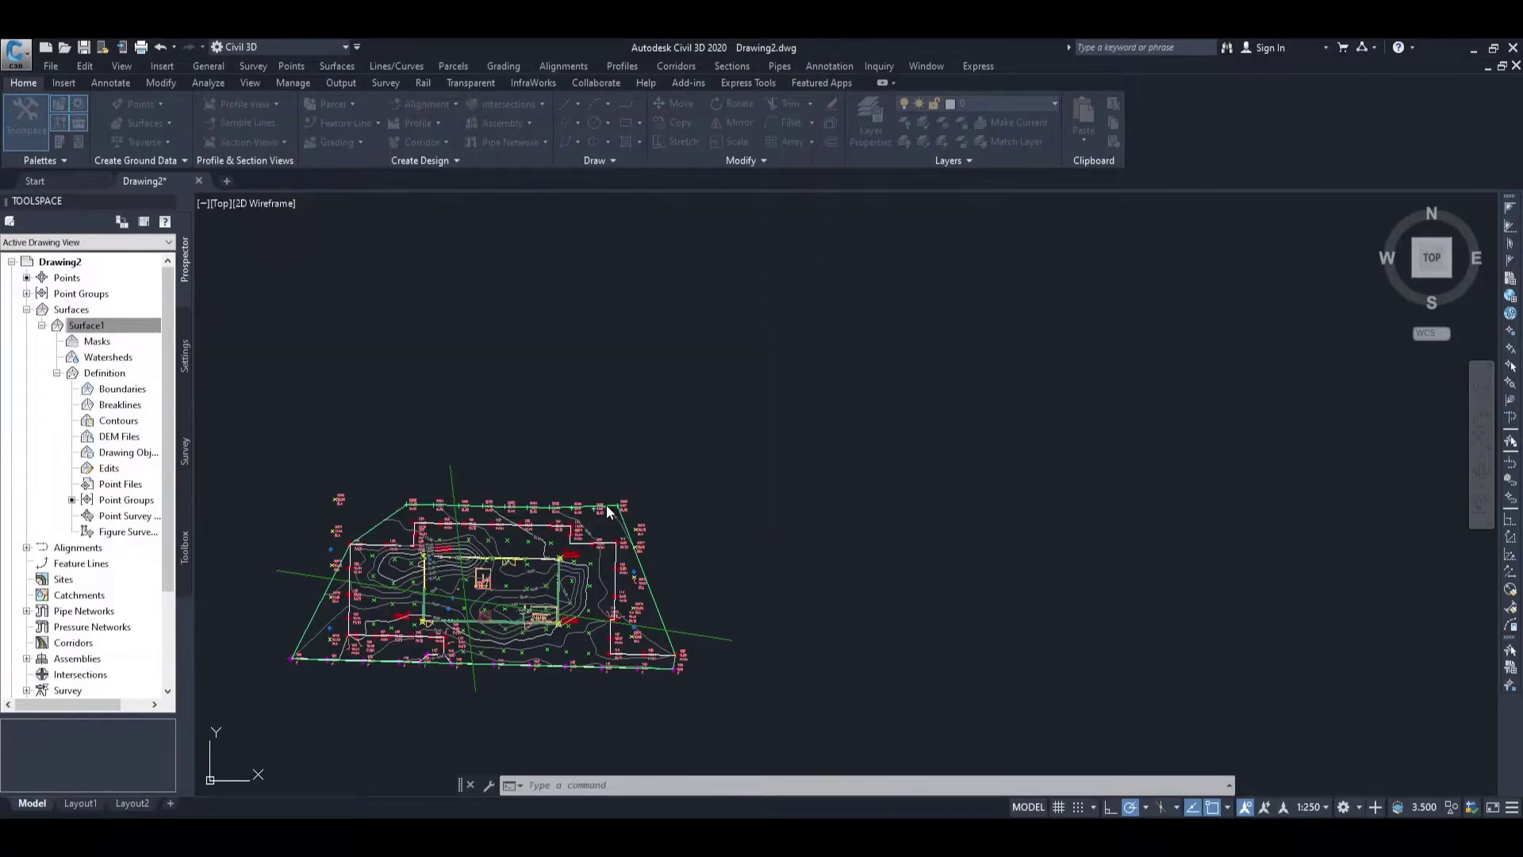
click(723, 371)
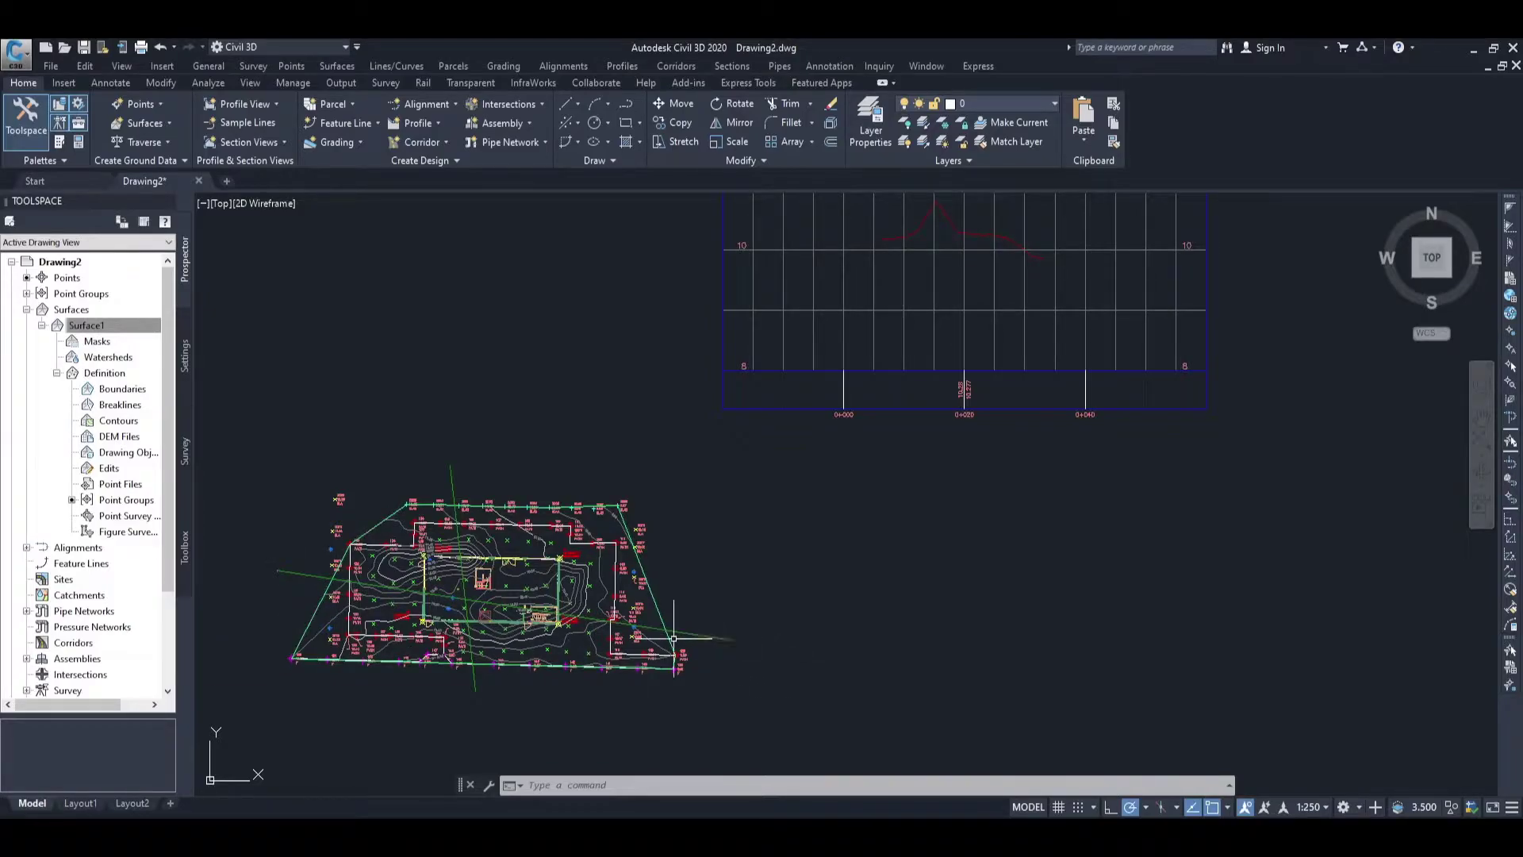
Step: Add a surface profile of Surface1 along the full length of Alignment - (2)
click(625, 66)
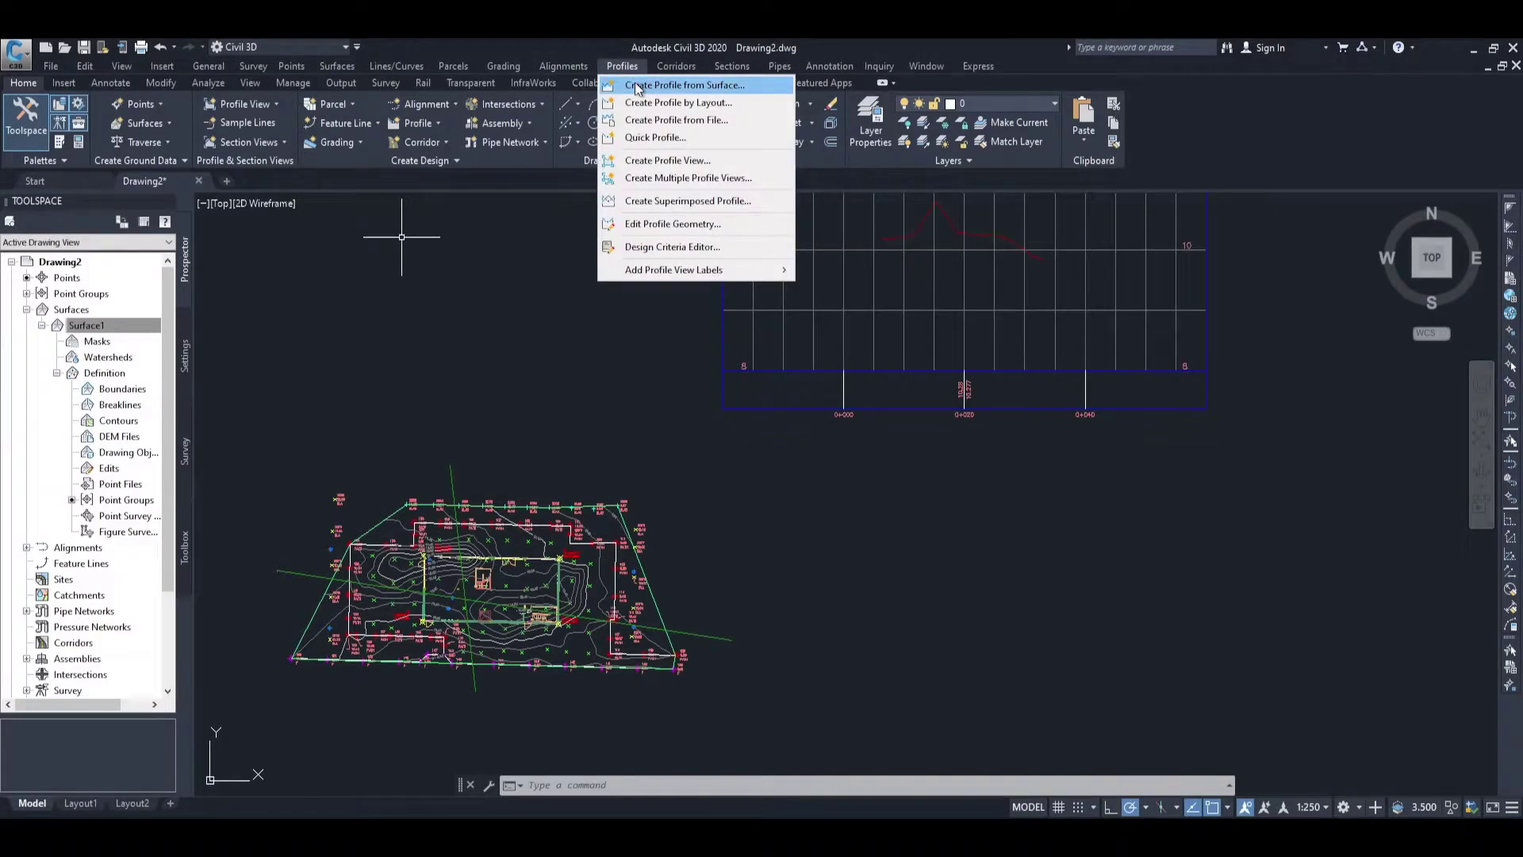
click(638, 86)
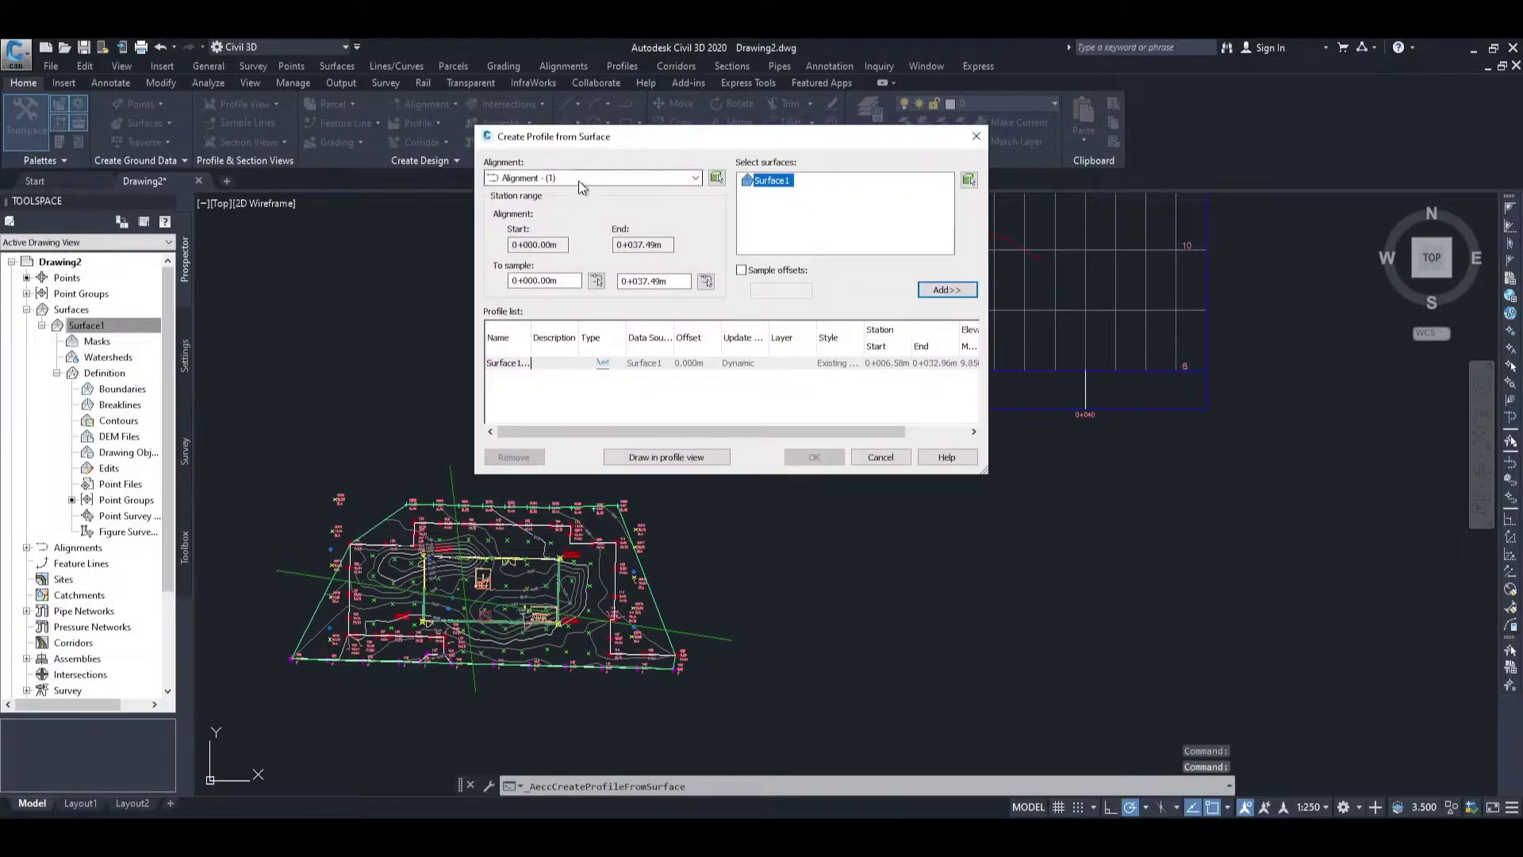
click(579, 180)
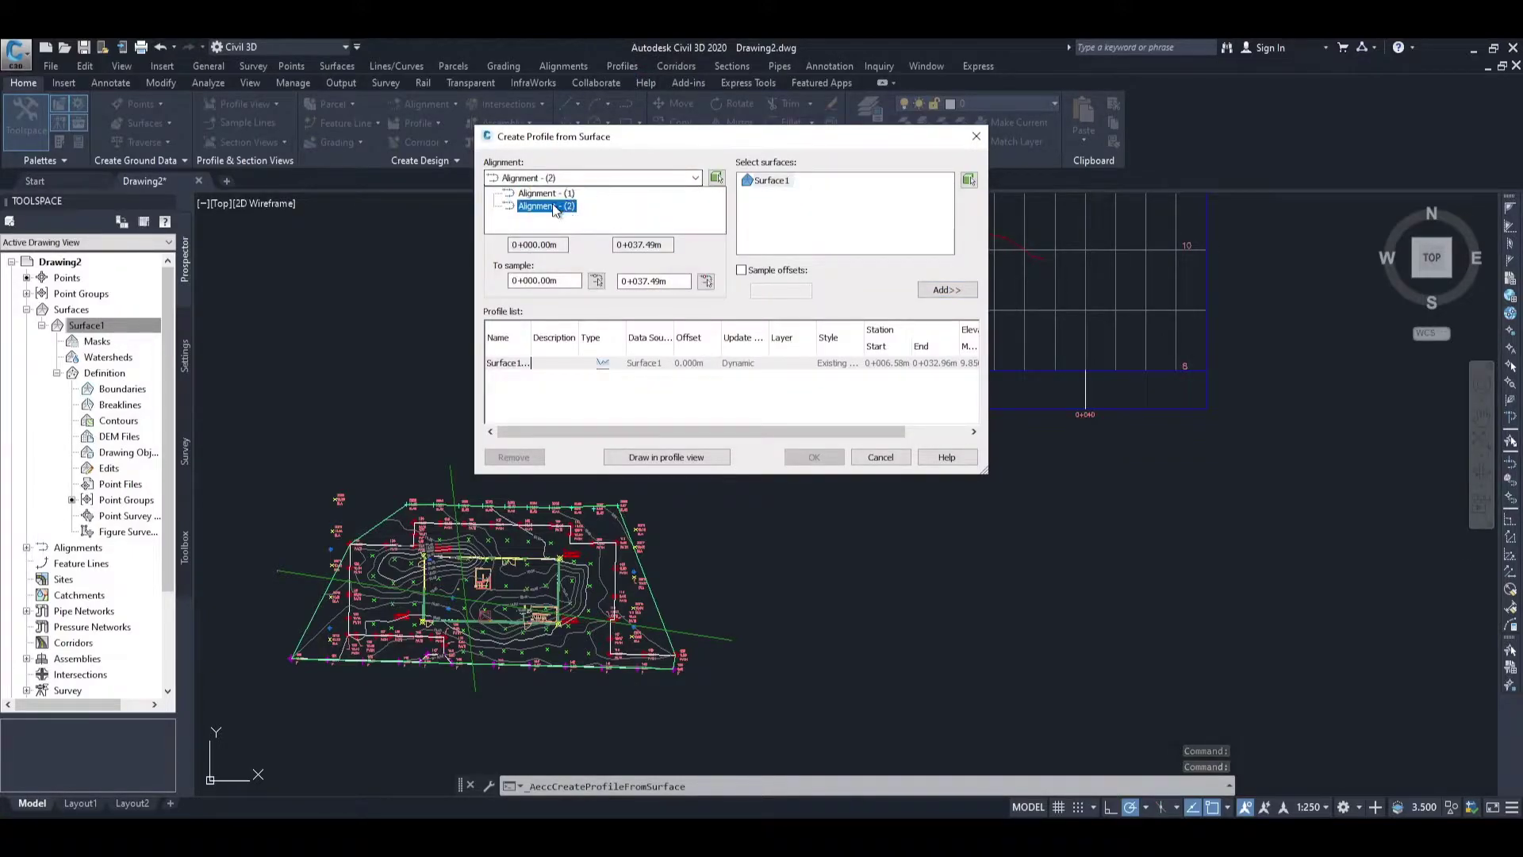
click(553, 208)
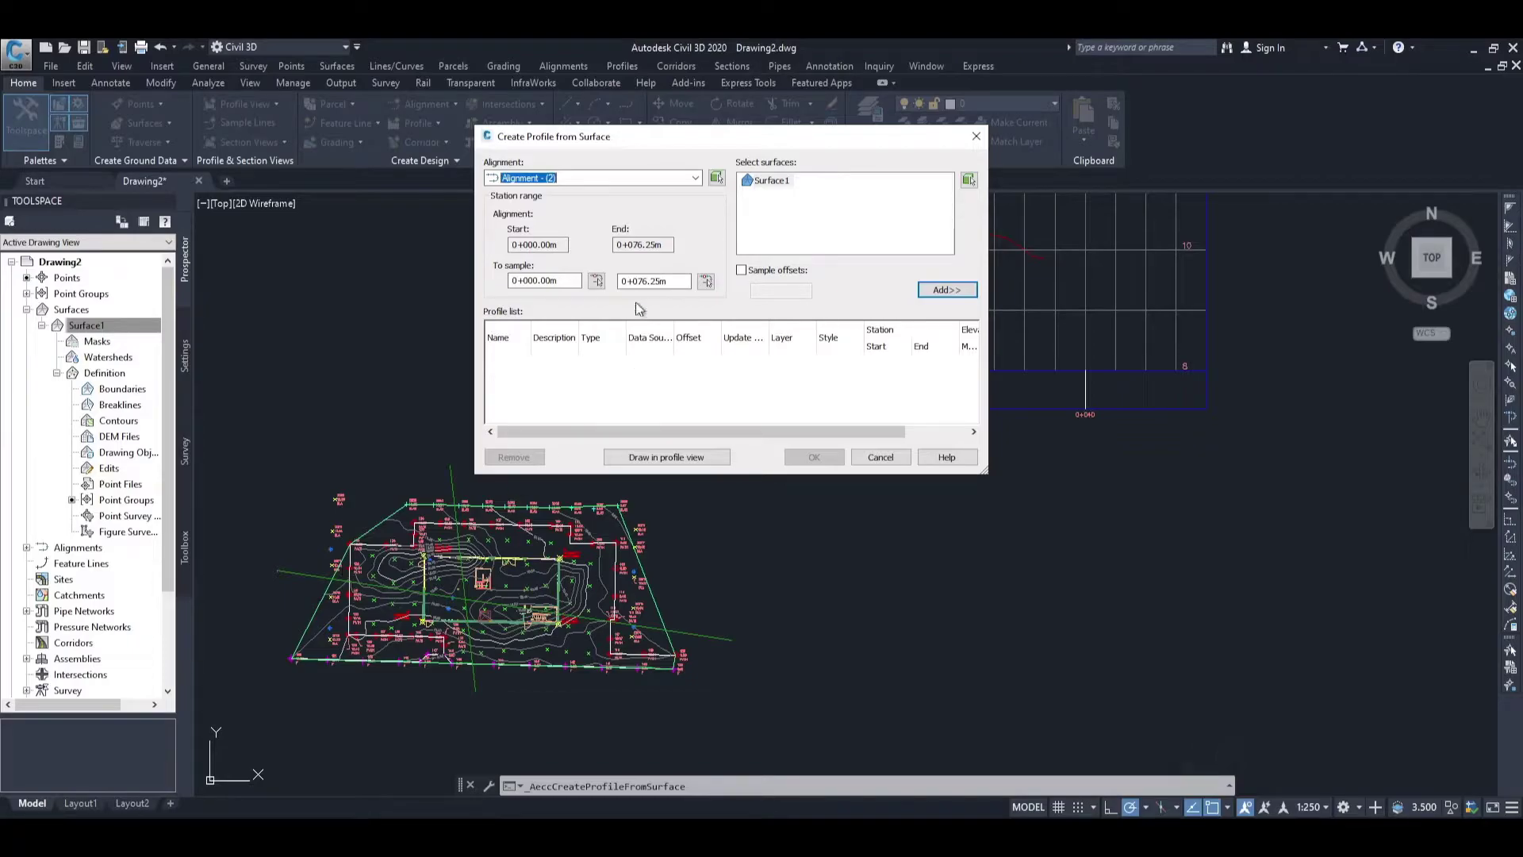
click(947, 290)
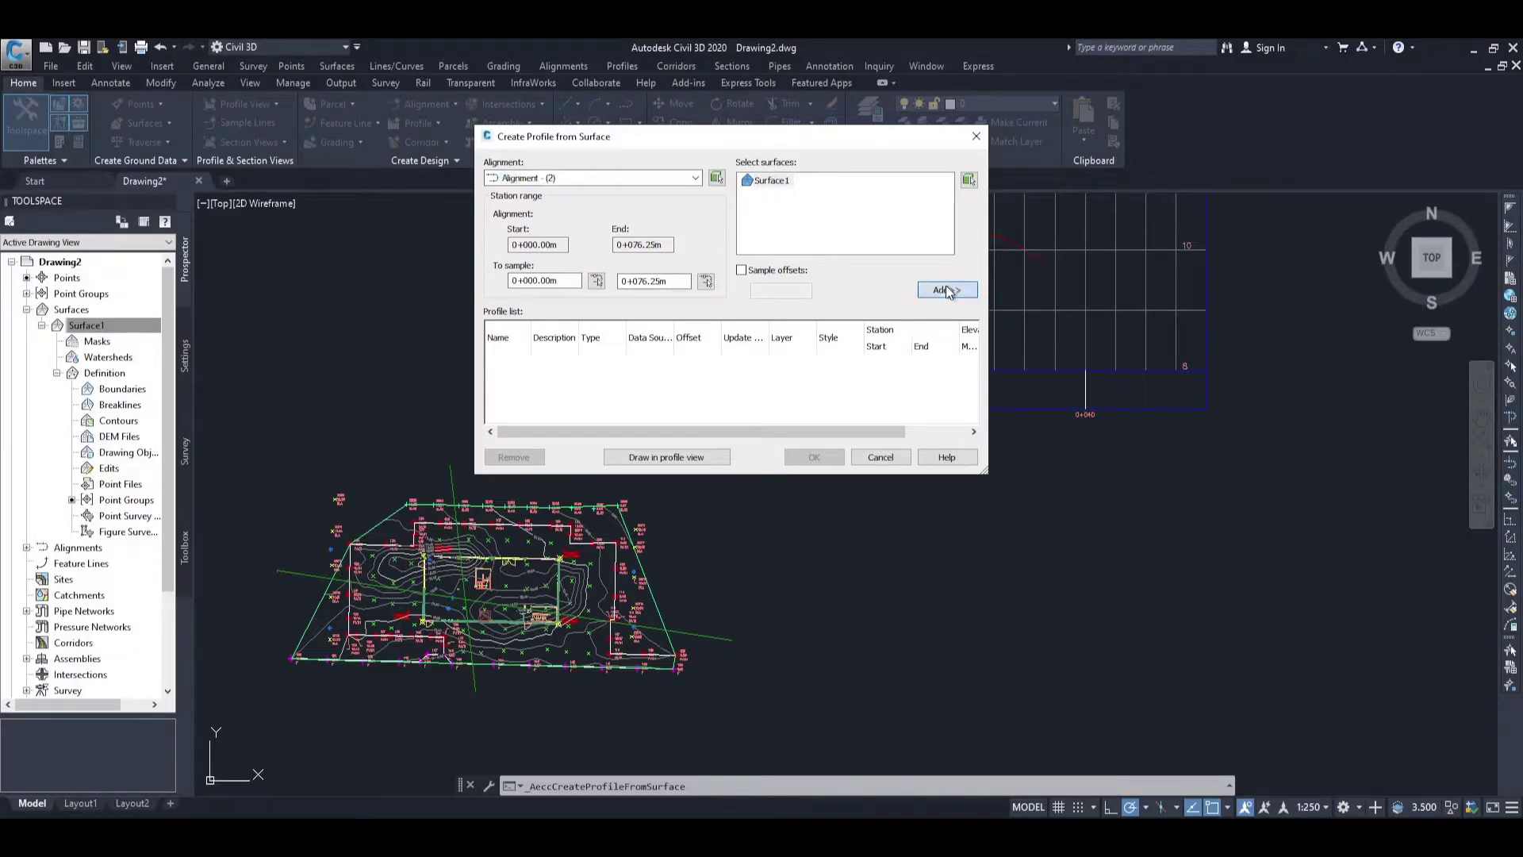
Step: Create a profile view of Alignment - (2) with the default settings and place it southeast of the site plan, below the first profile view
click(665, 458)
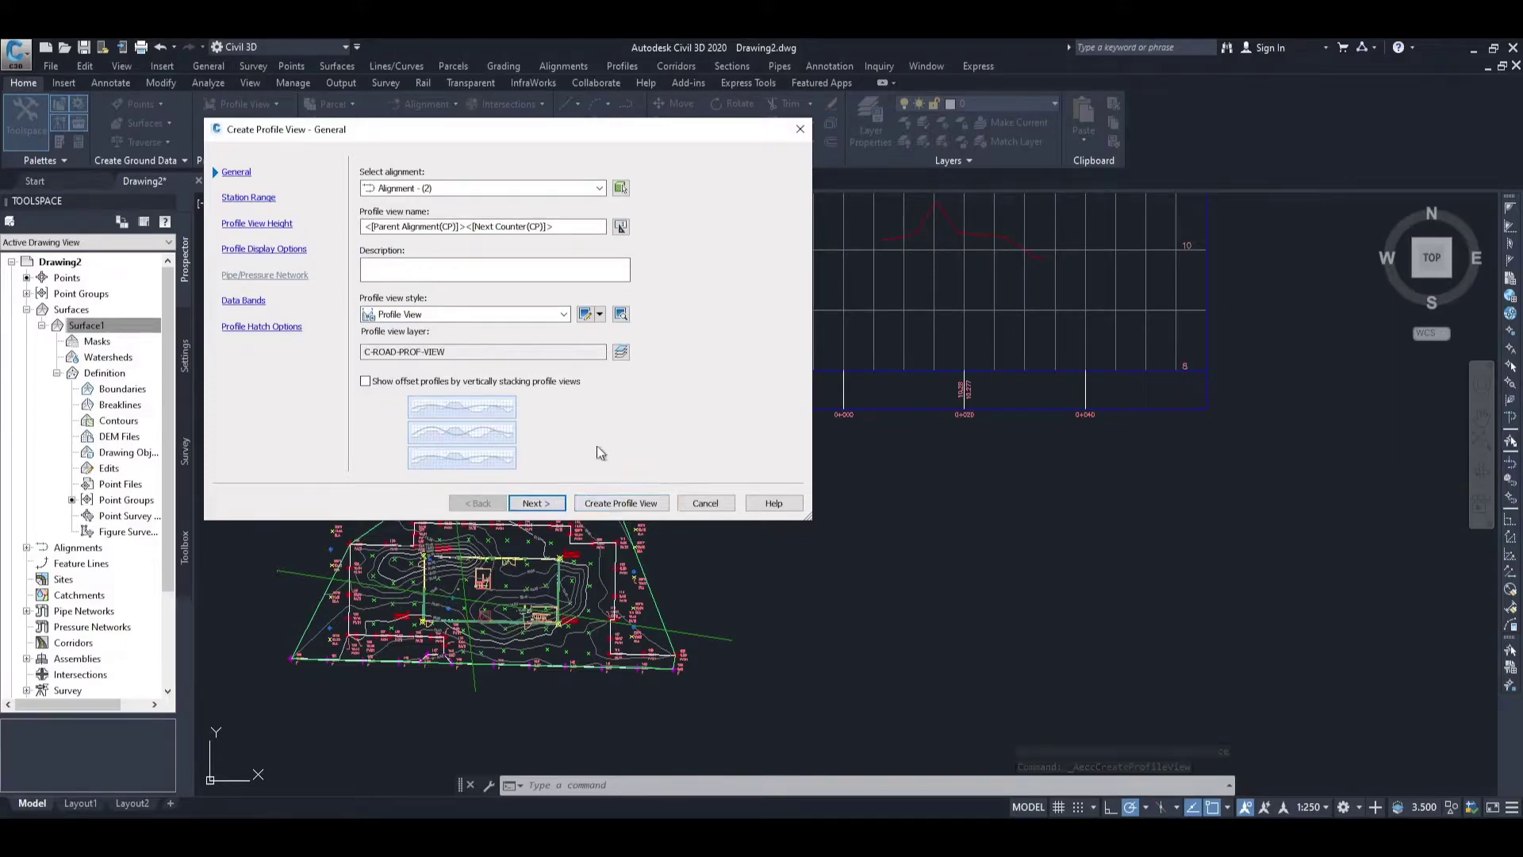
click(593, 503)
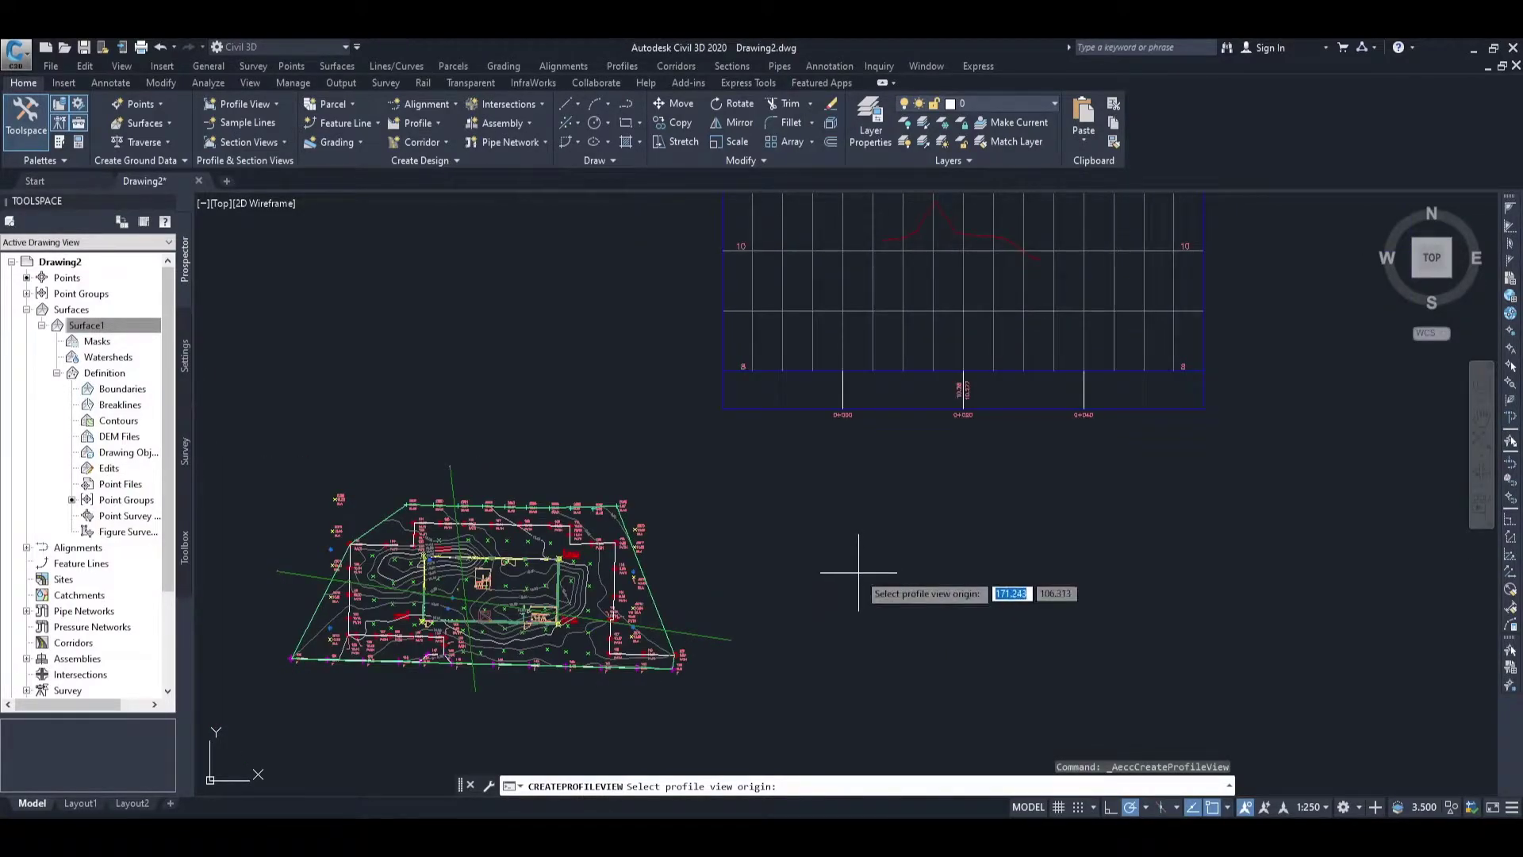
scroll(861, 571, down, 2)
middle_drag(864, 585, 725, 535)
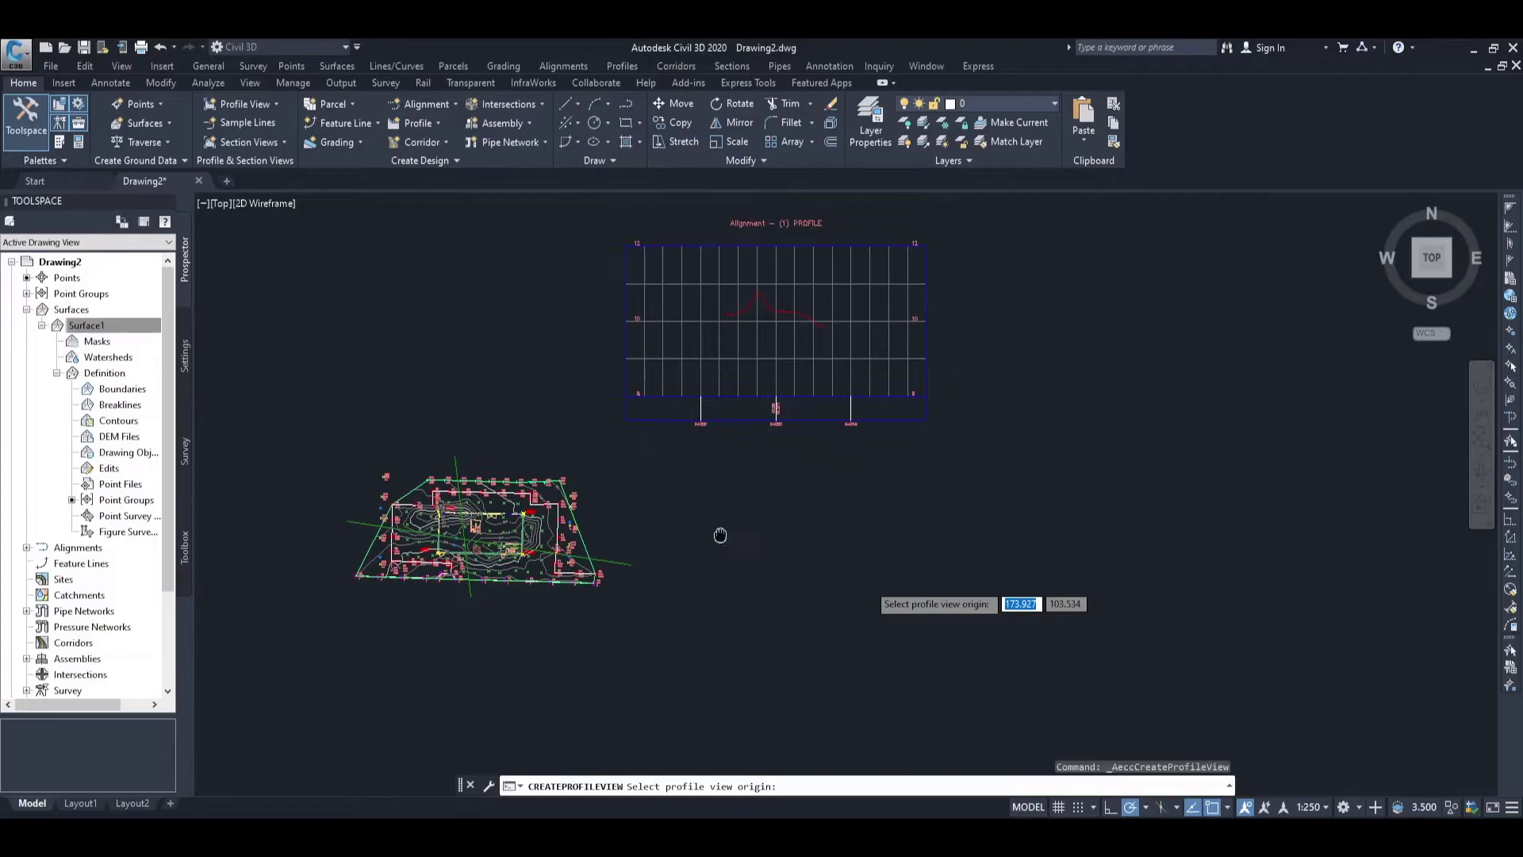
click(711, 680)
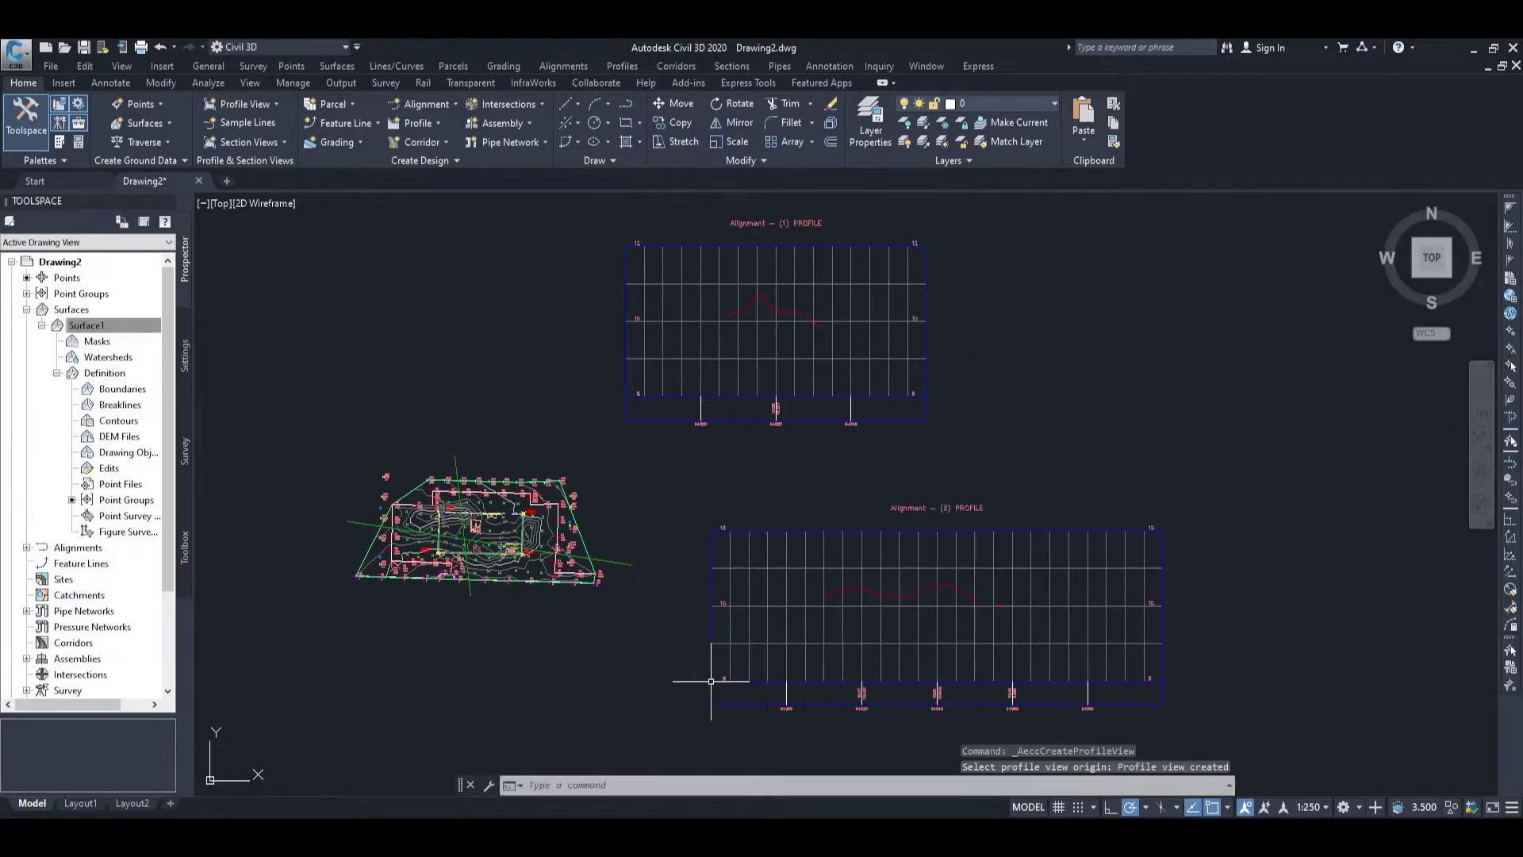
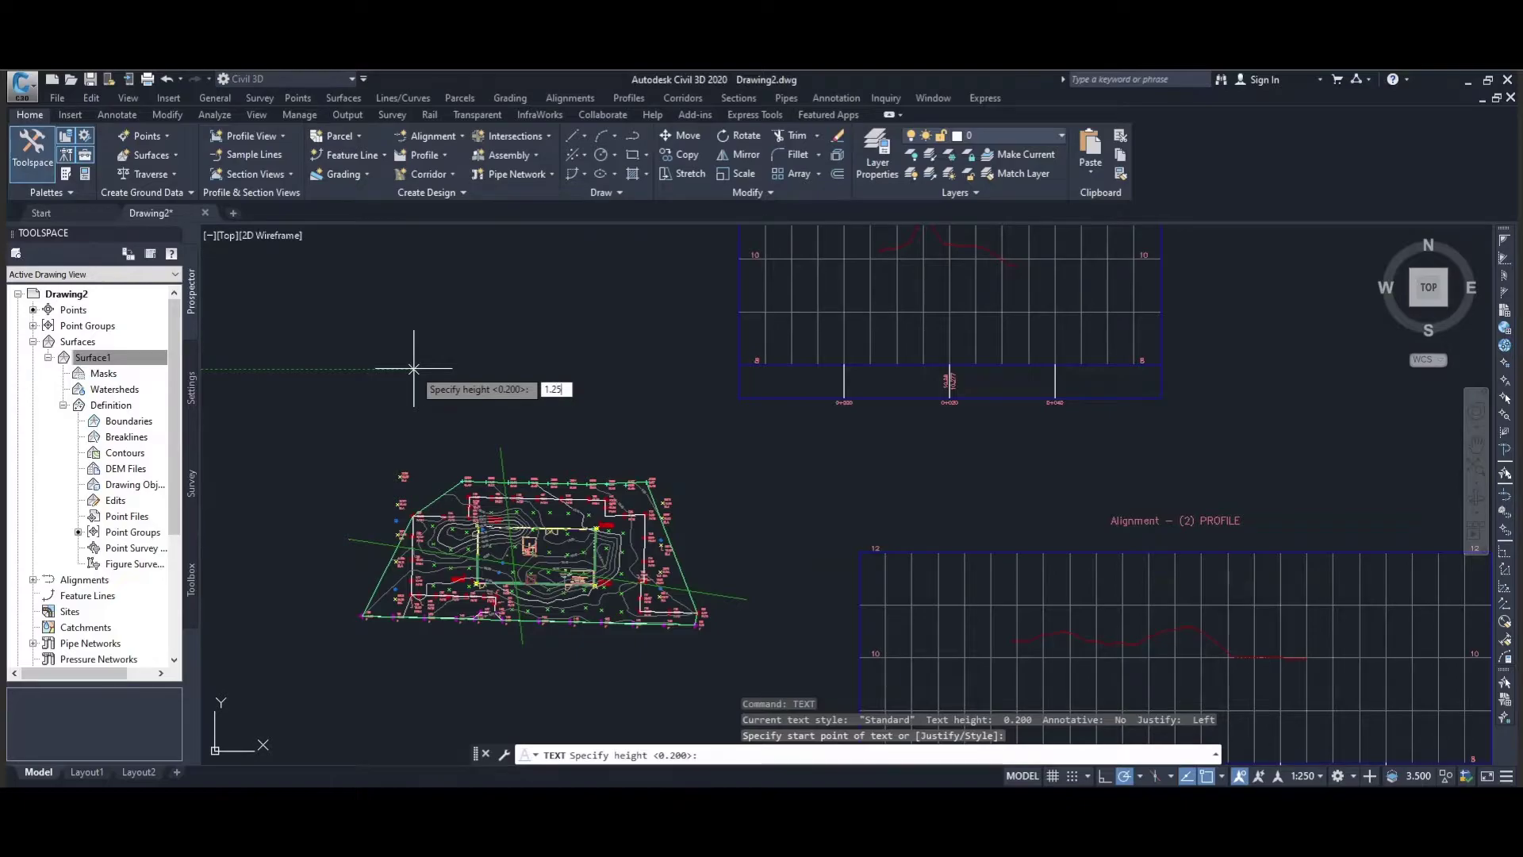
Step: Add the single-line text "A" with height 1.25 and the default rotation in the empty area northwest of the site plan
key(Return)
text(A)
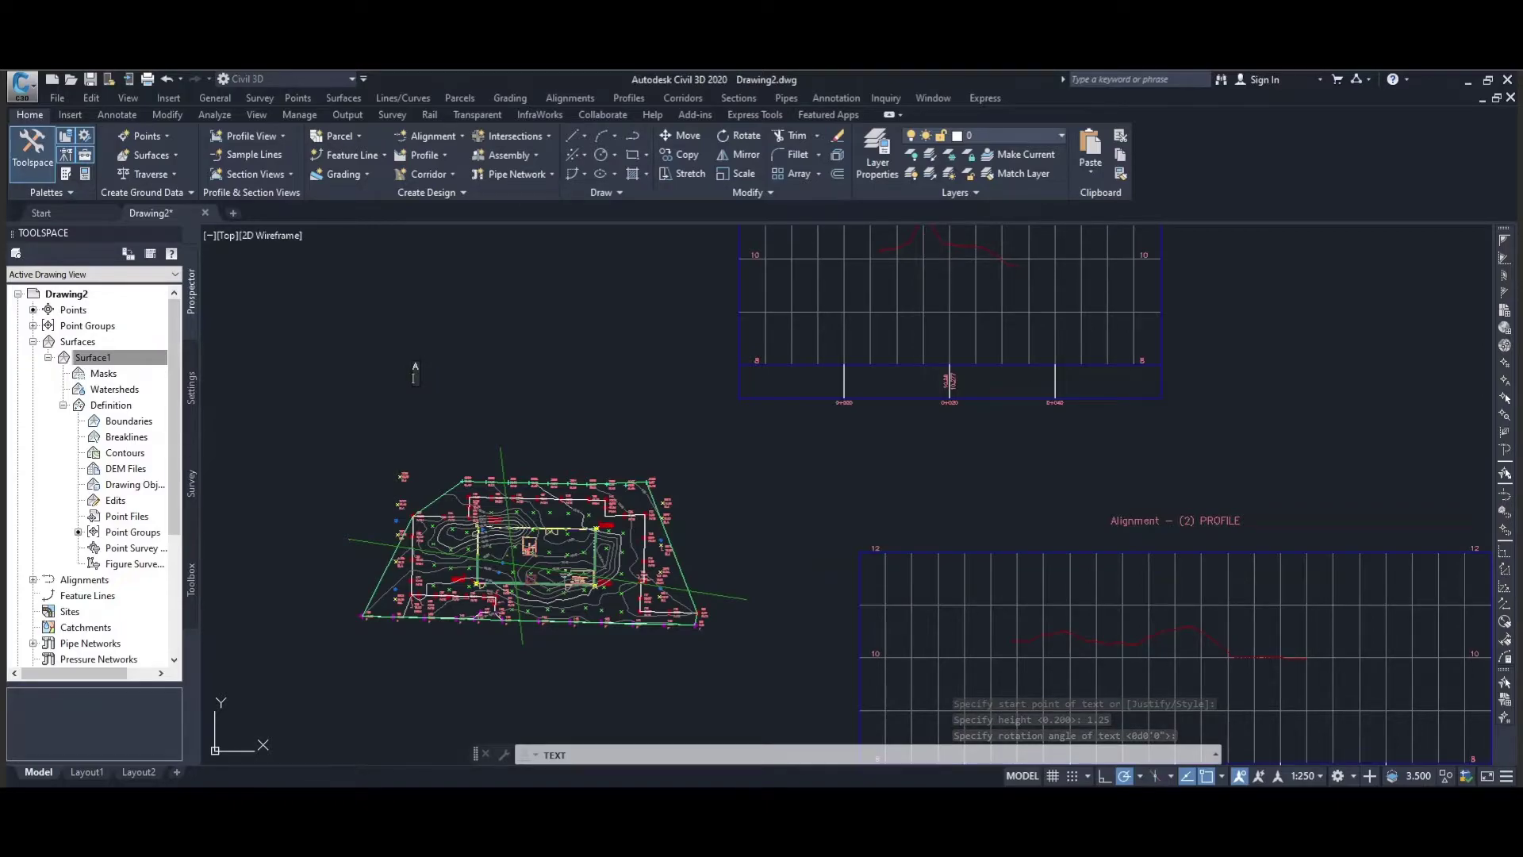
key(Return)
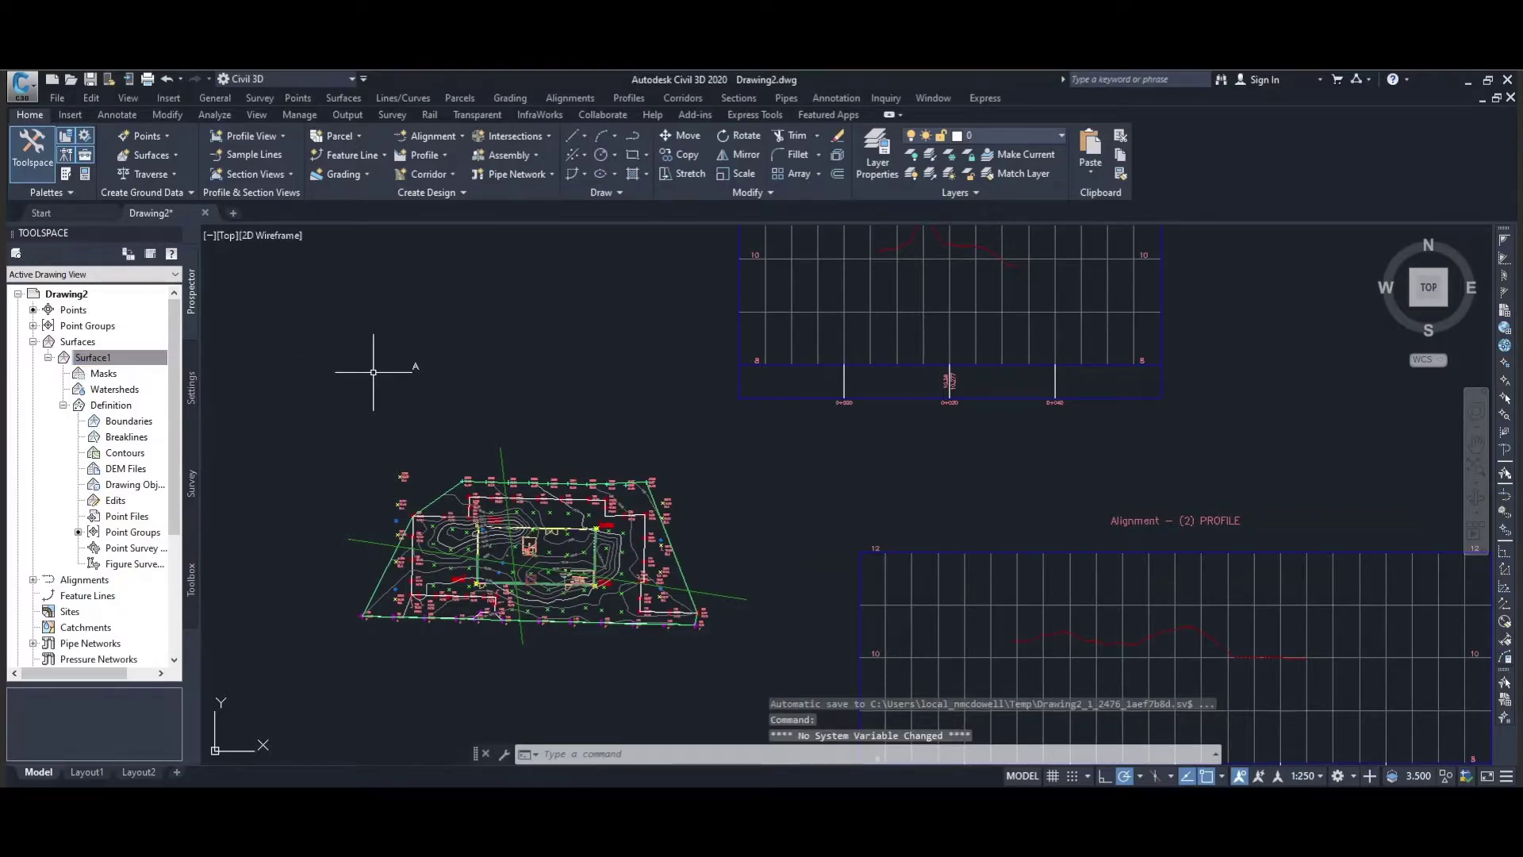
Step: Copy the text "A" to the north, west, east and south ends of the two crossing alignments
text(copy)
key(Return)
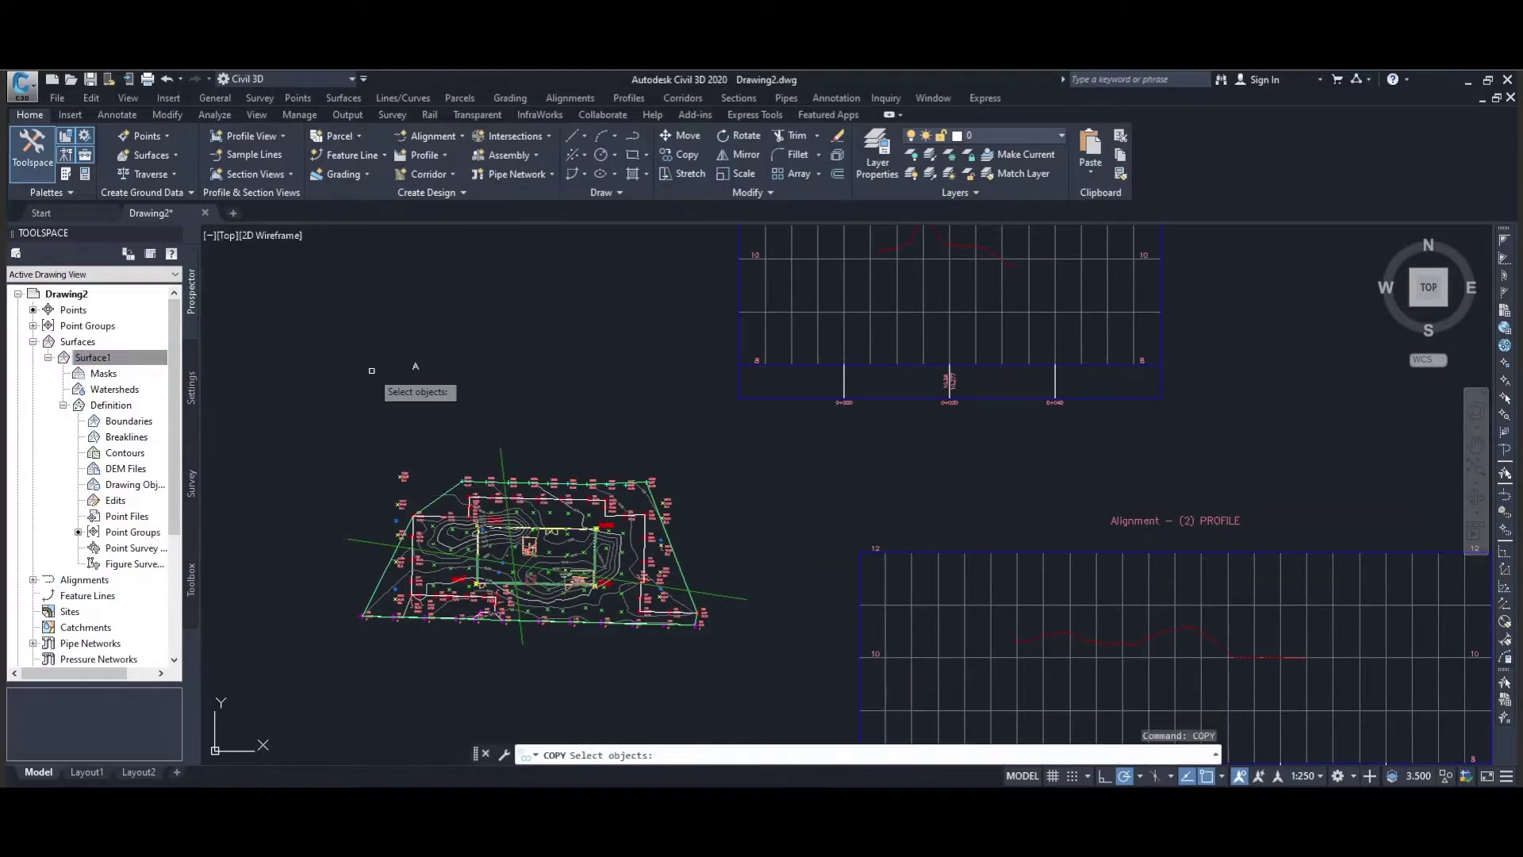
click(415, 365)
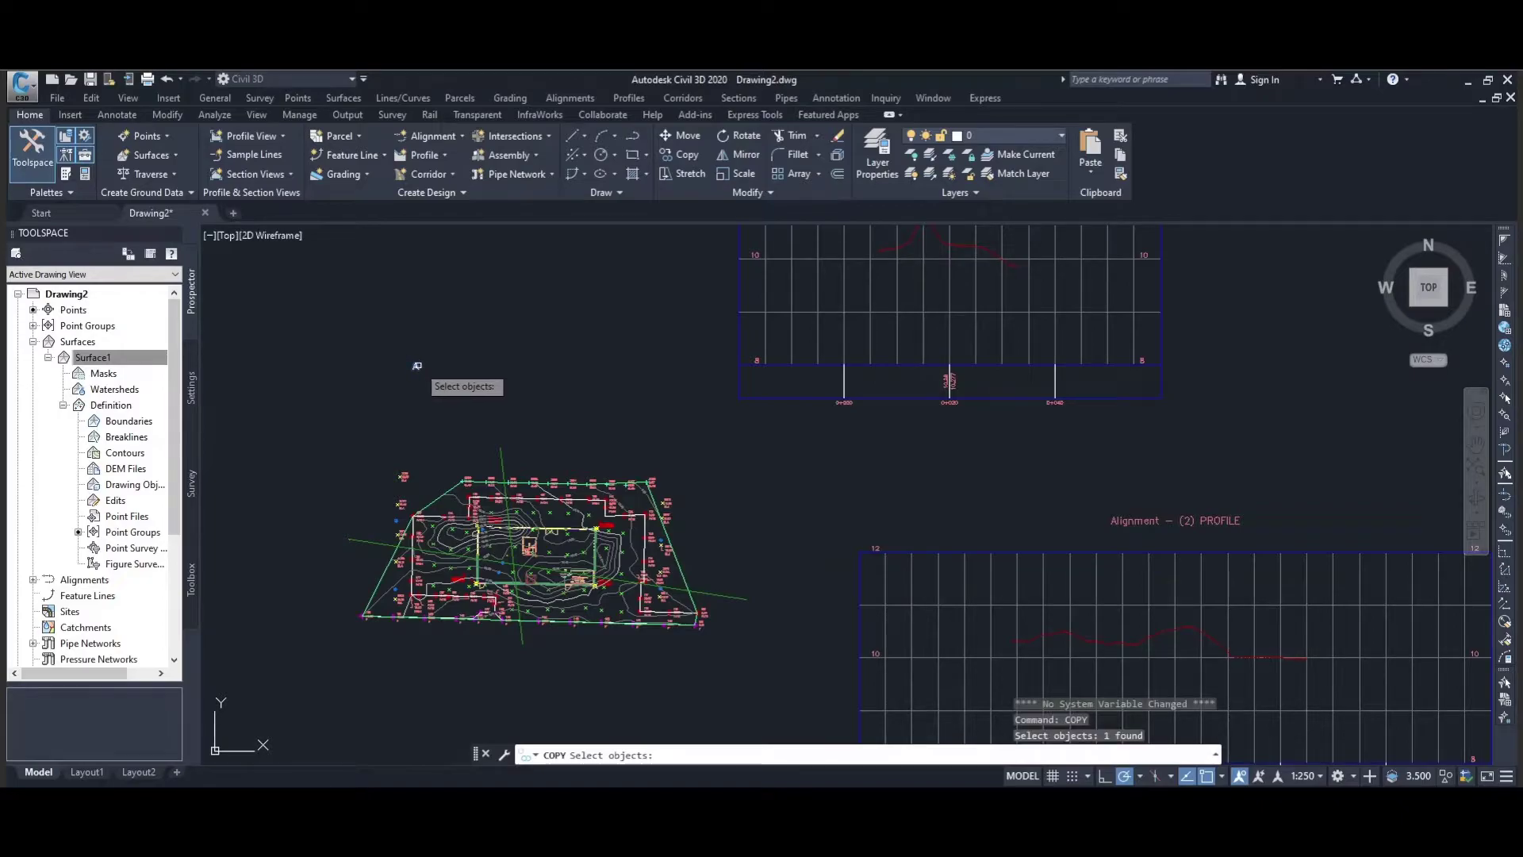
key(Return)
click(425, 339)
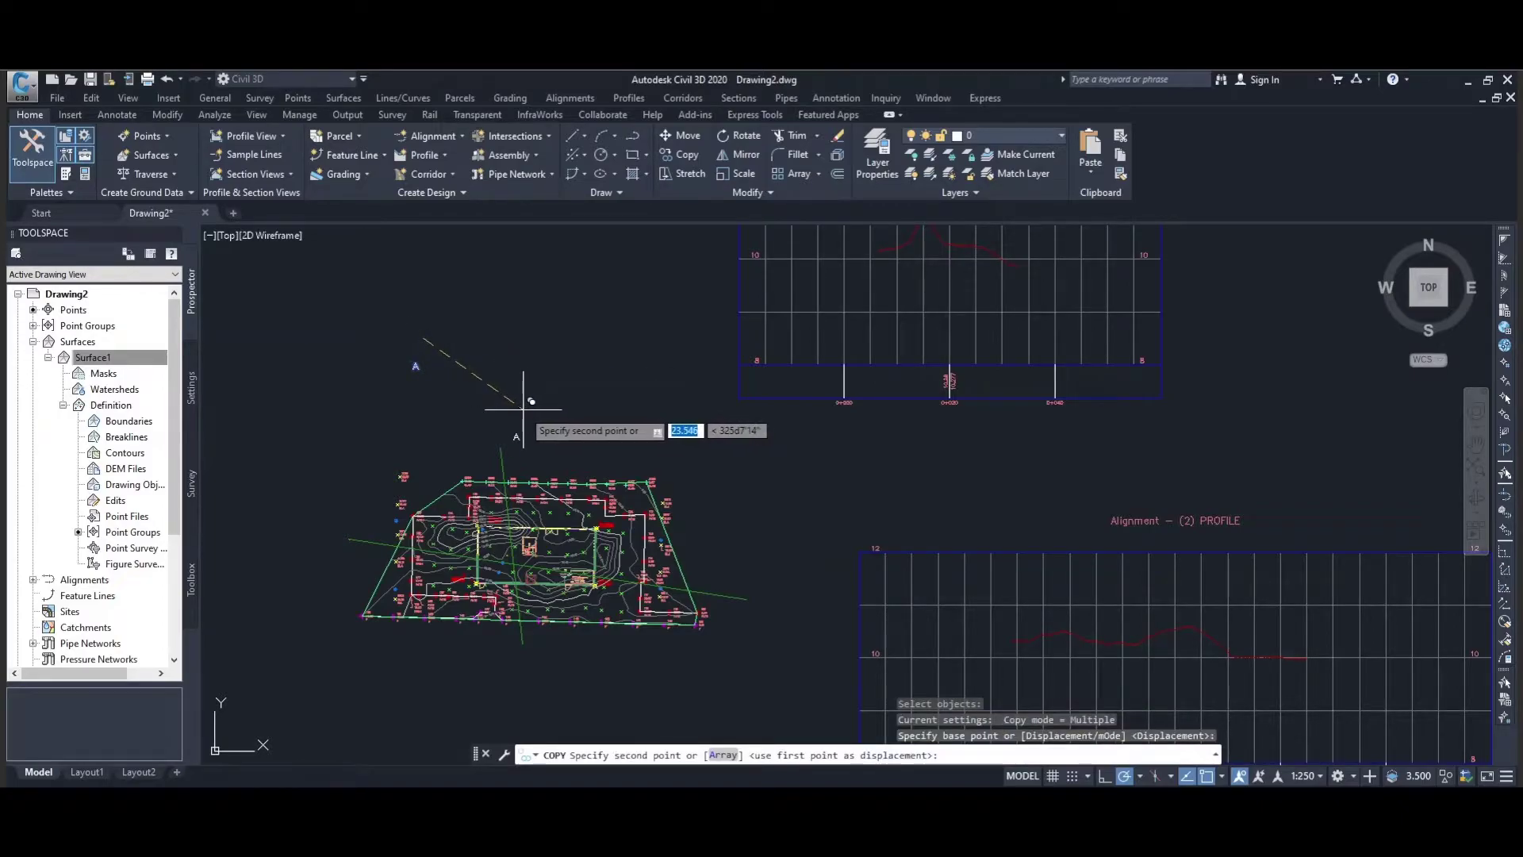
click(519, 412)
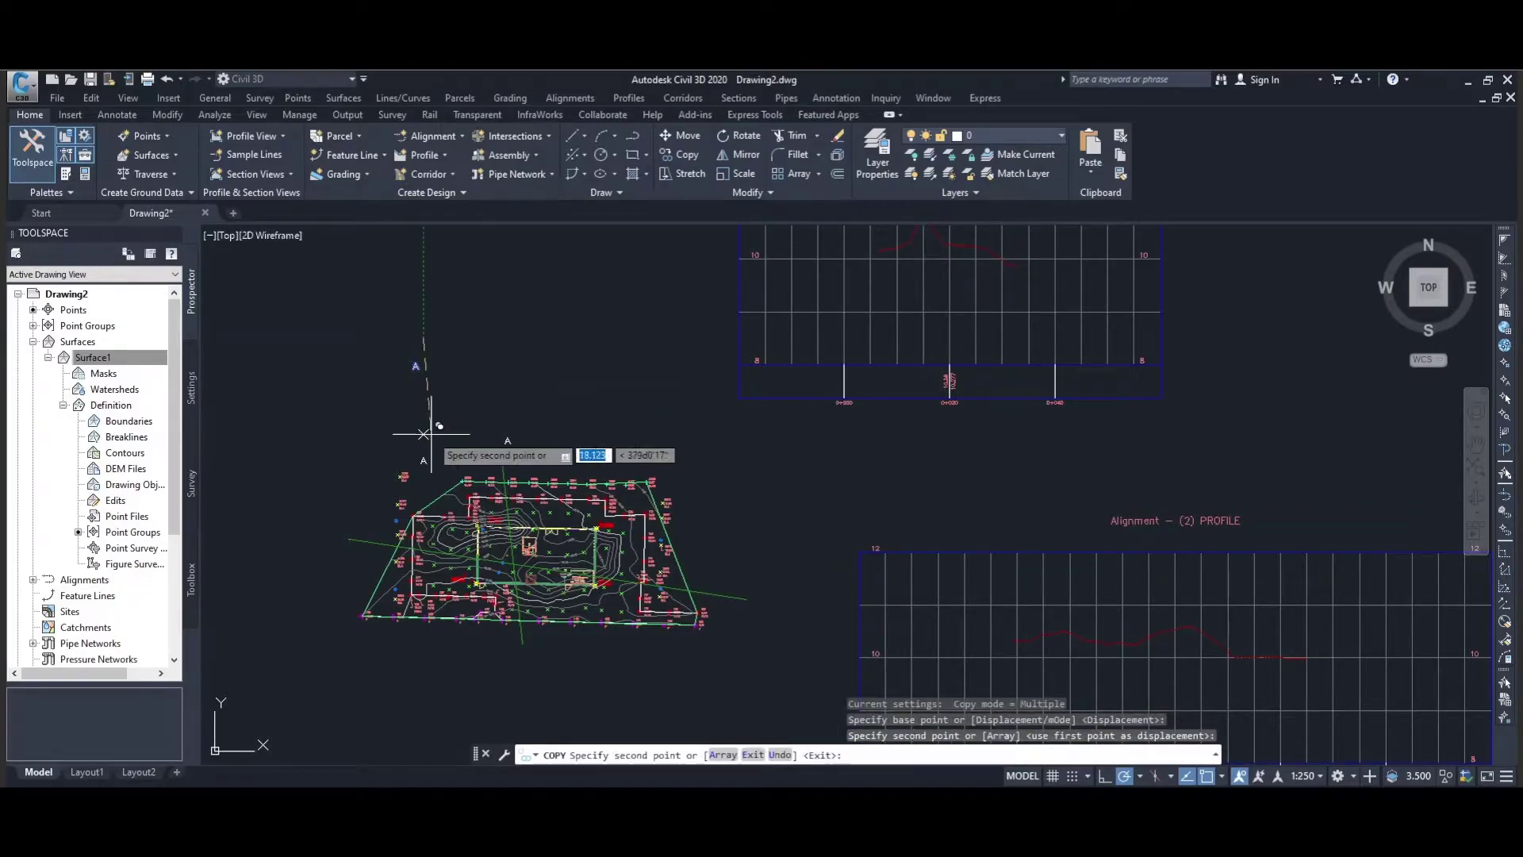
click(358, 500)
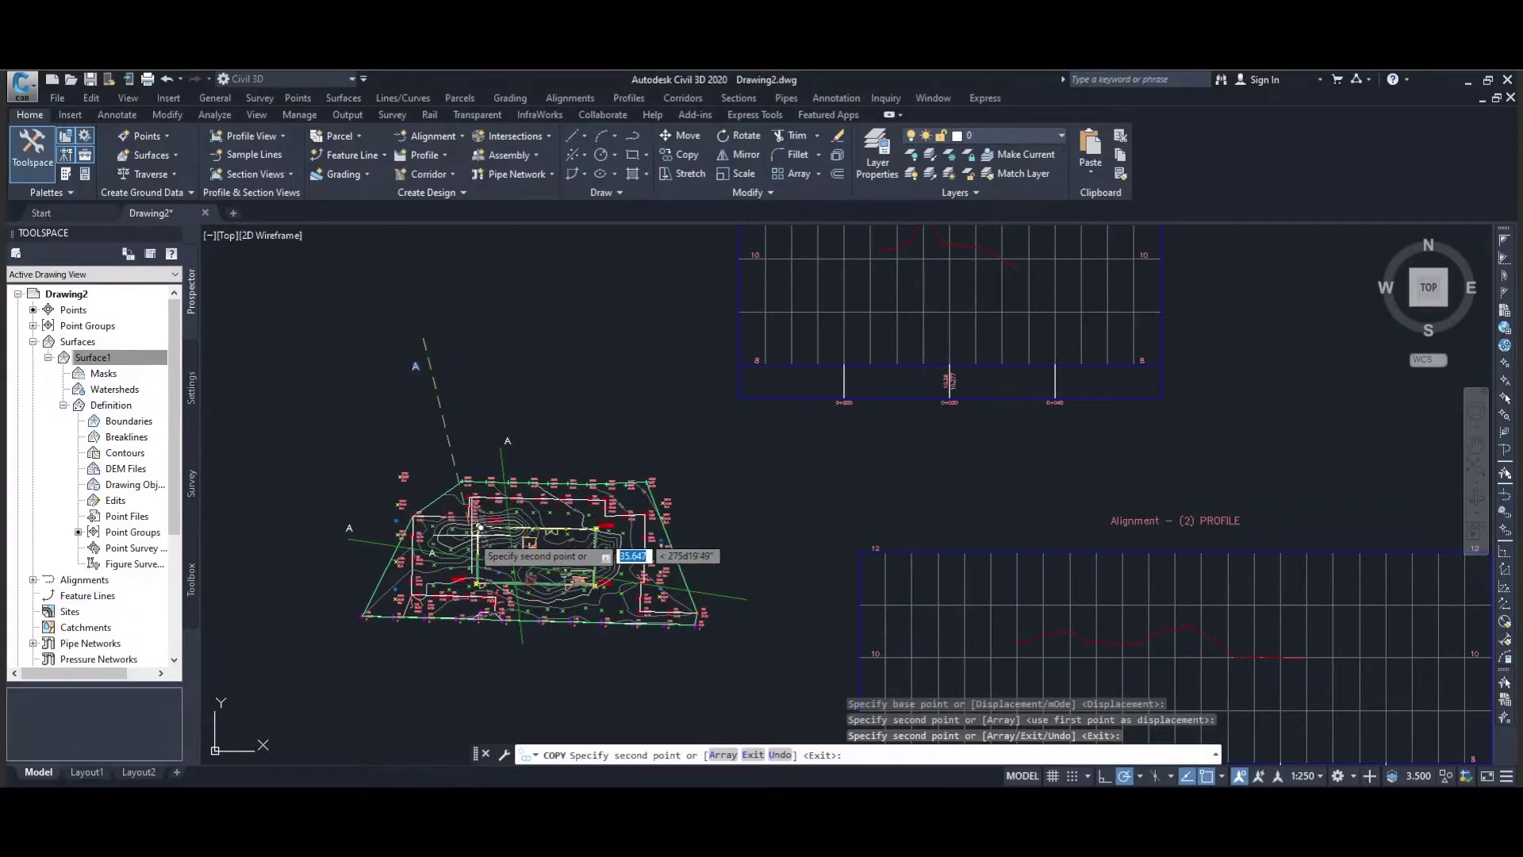
click(763, 557)
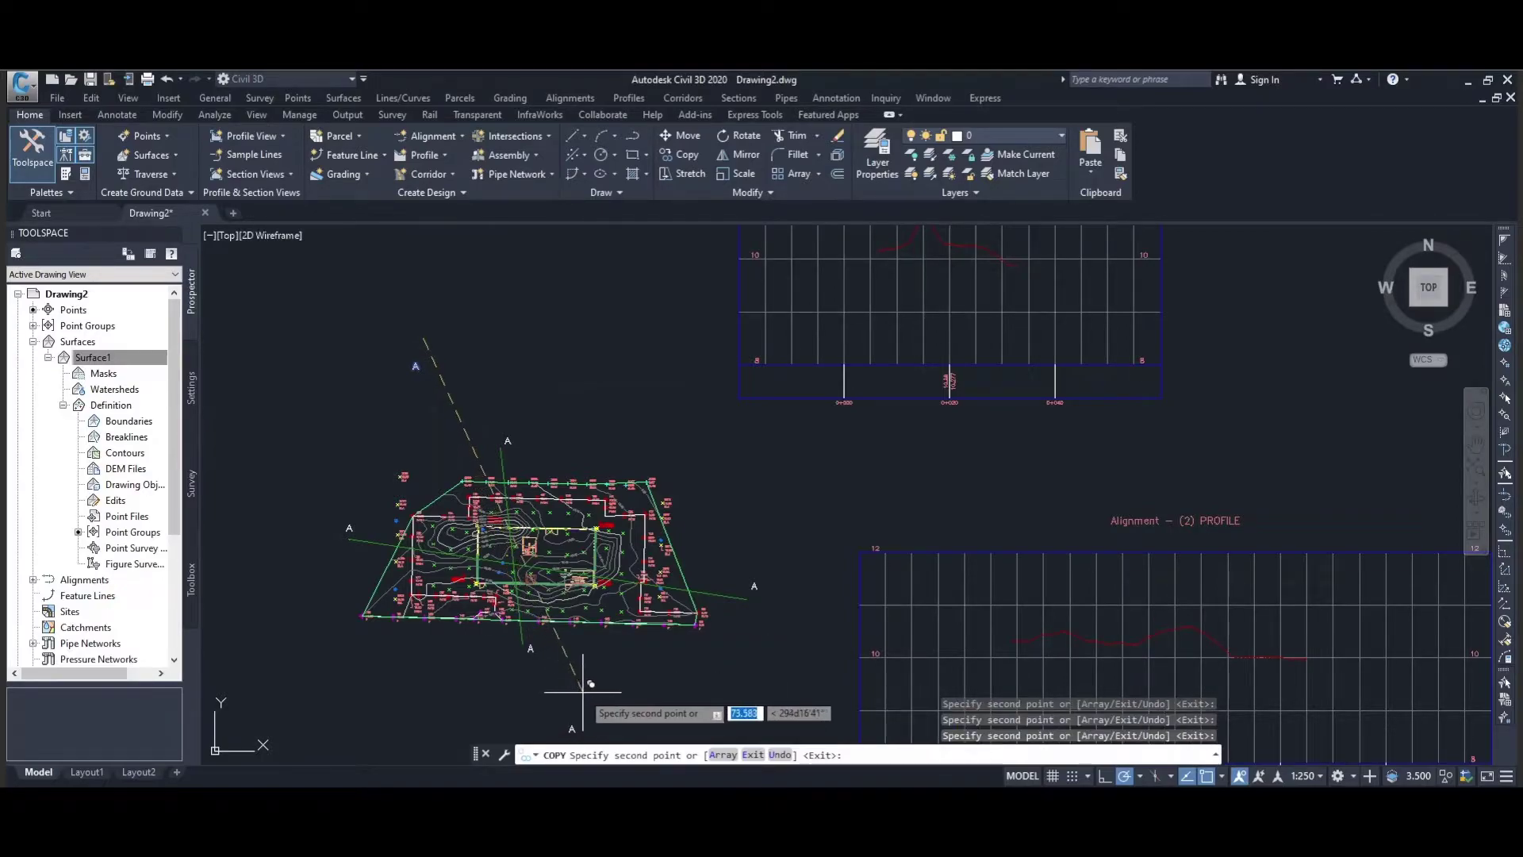
key(Return)
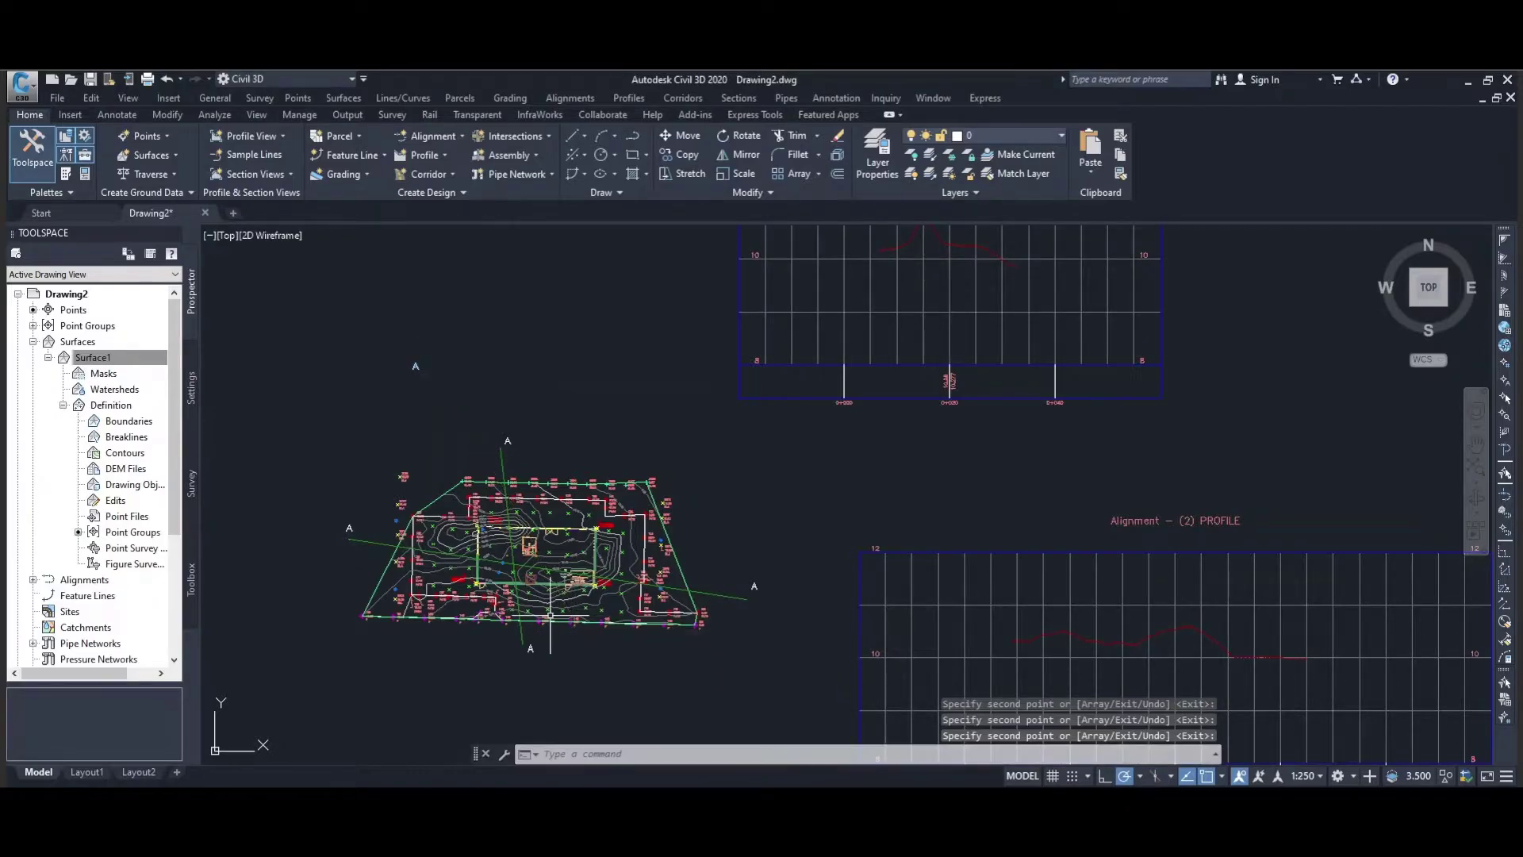
Step: Erase the original text "A" northwest of the site plan
text(e)
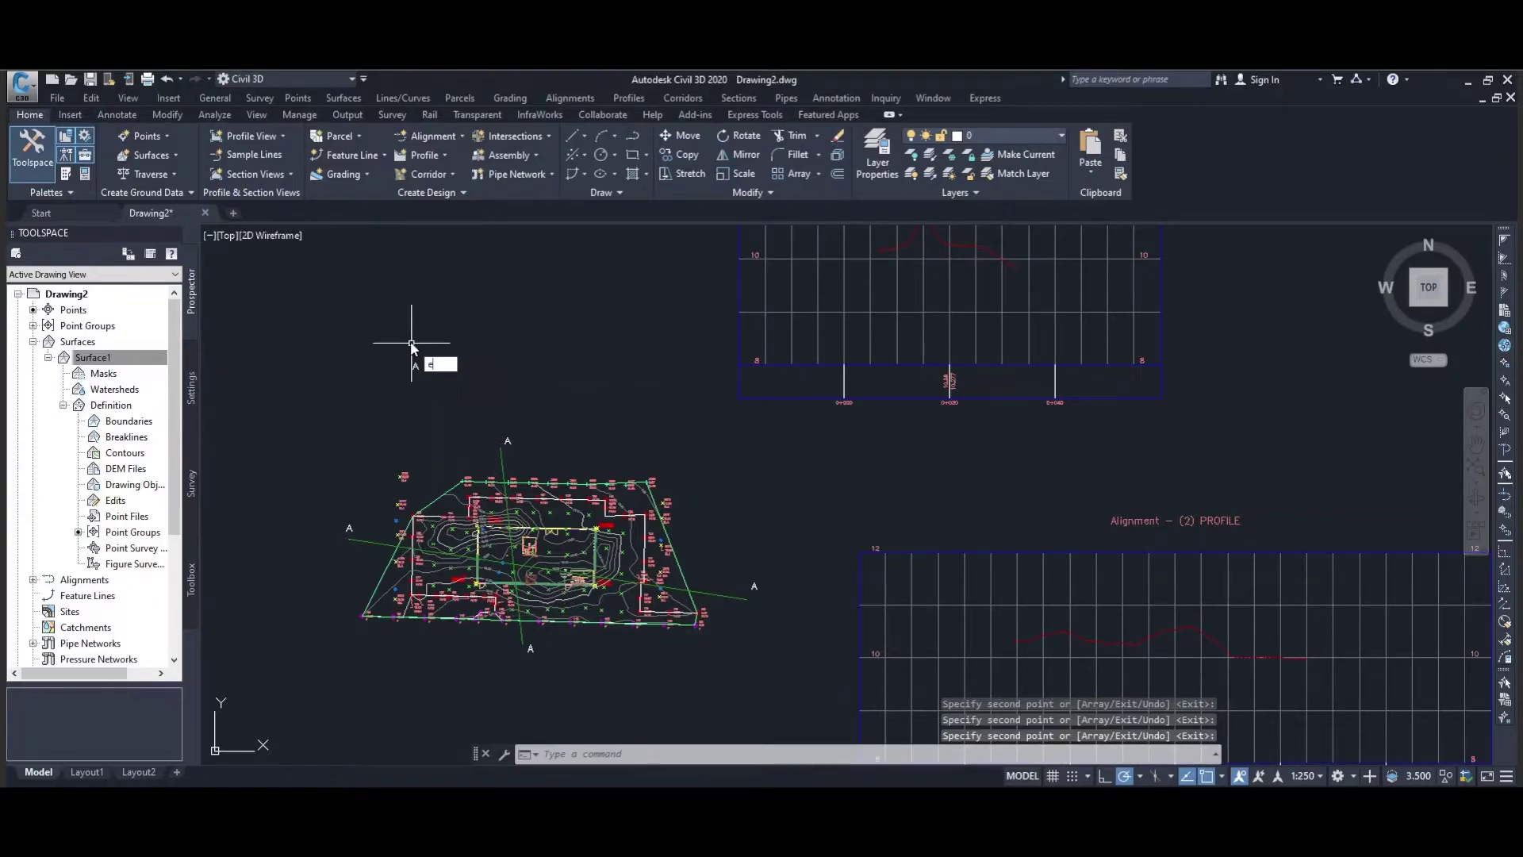
key(Return)
click(415, 369)
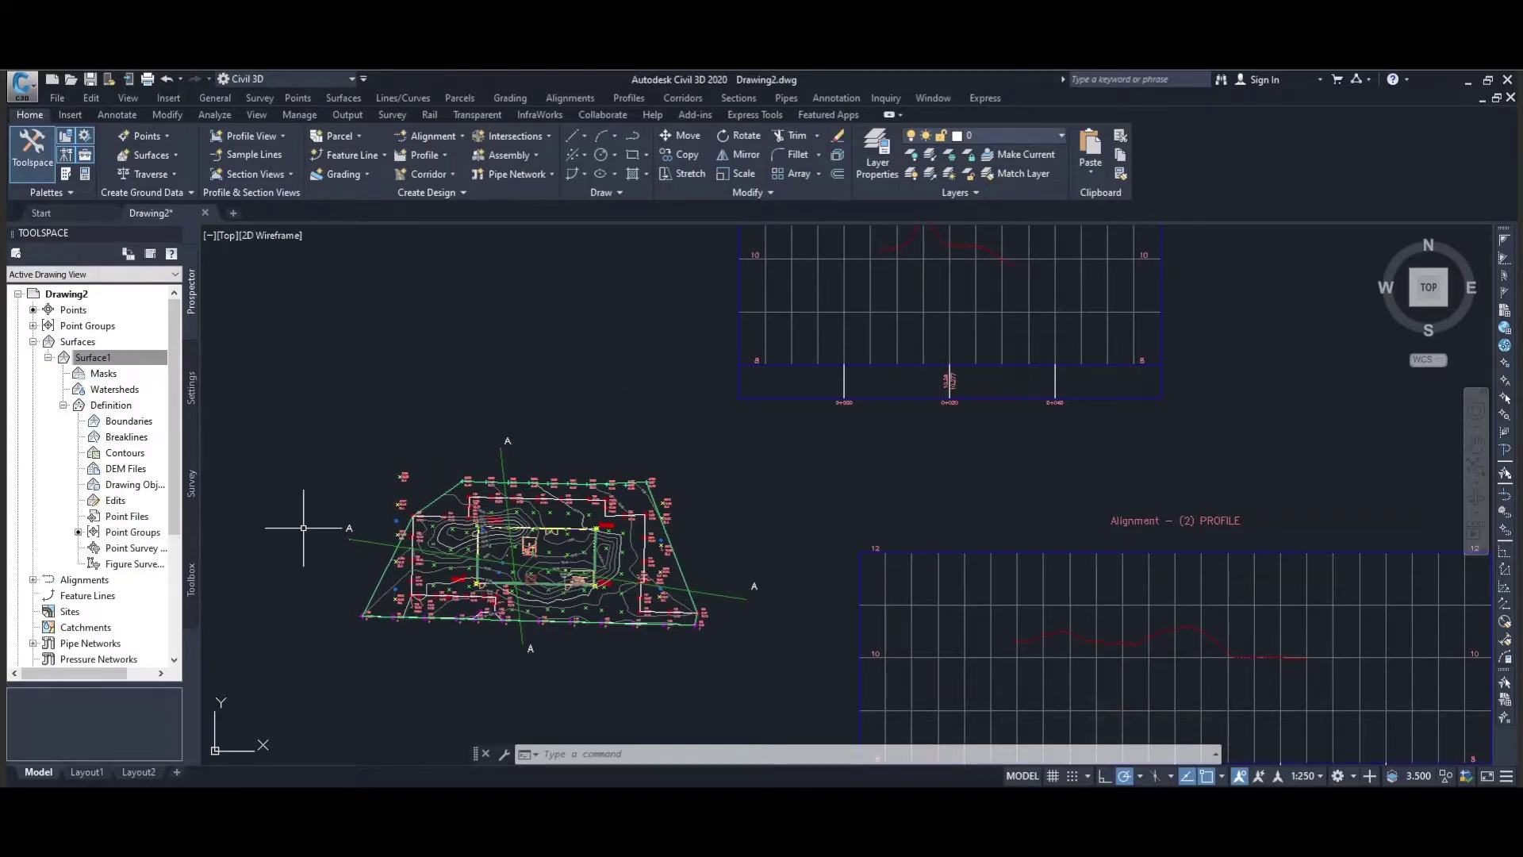
key(Return)
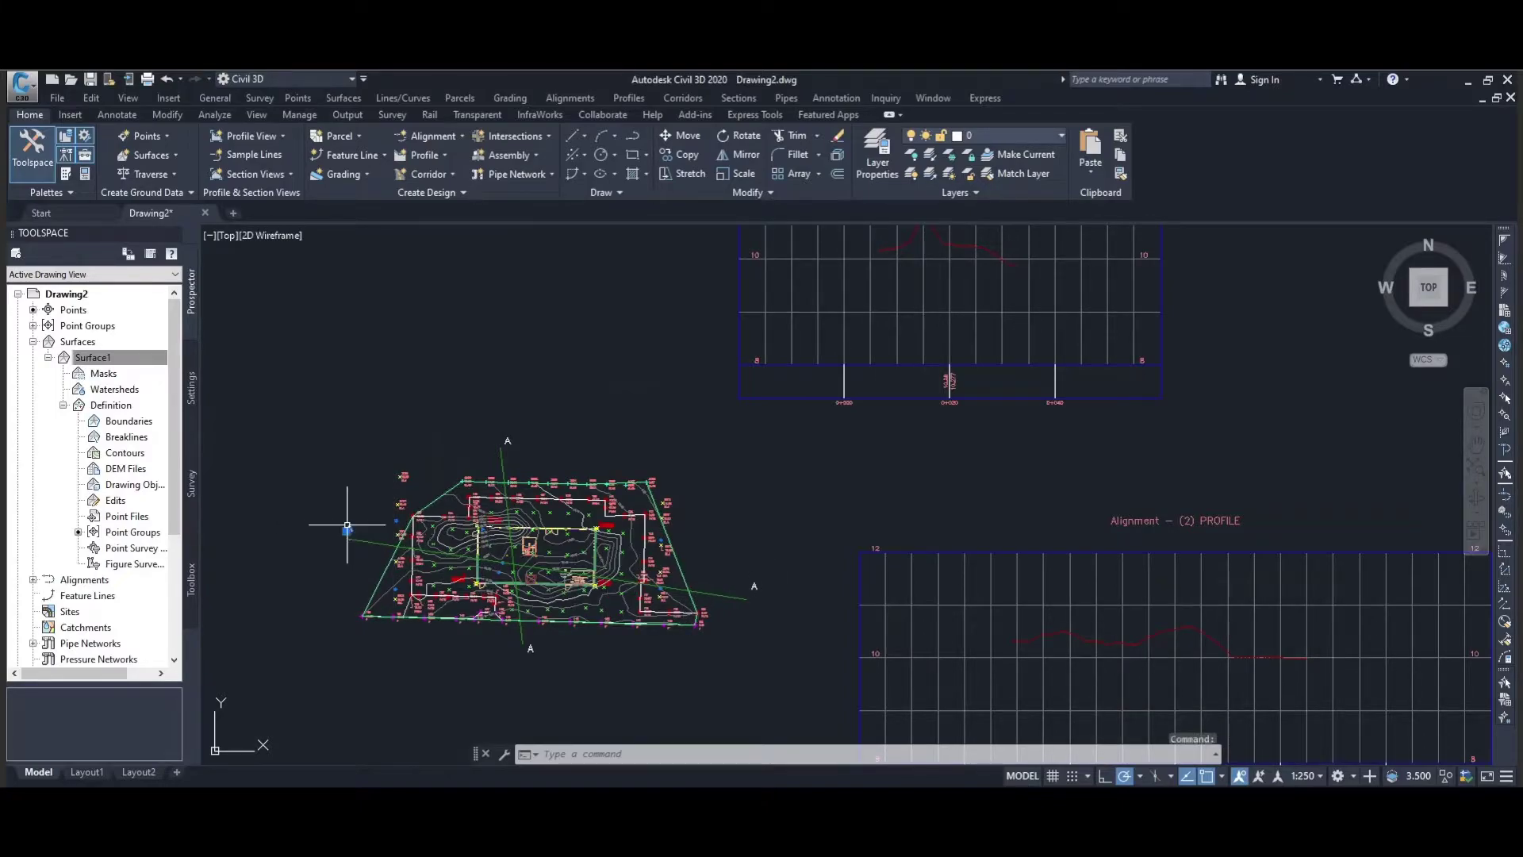
Step: Change the contents of the text at the west end of the west-east alignment to "B"
right_click(347, 528)
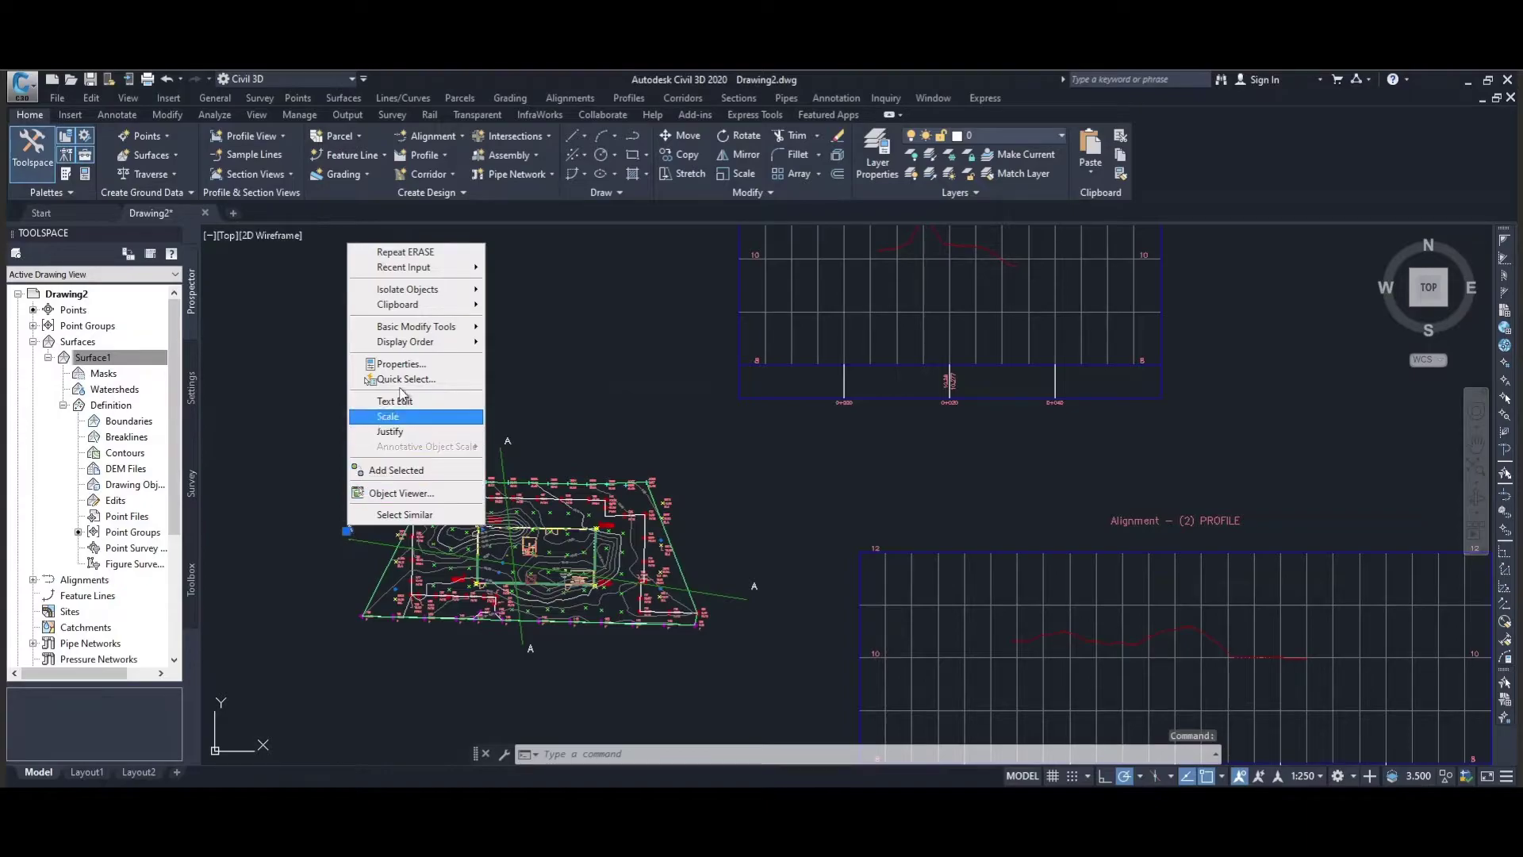
click(400, 364)
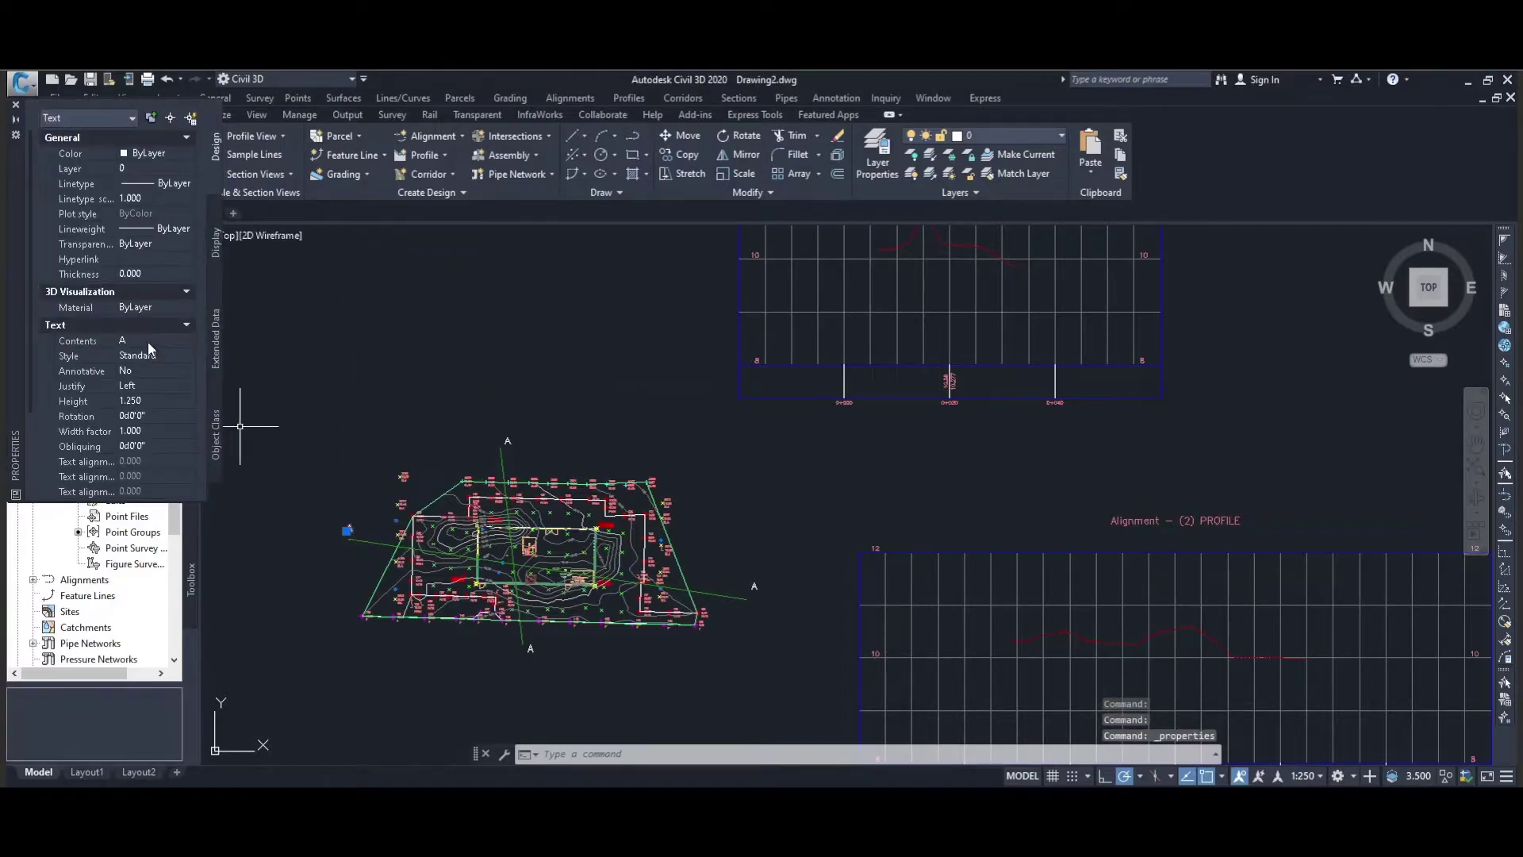
click(137, 341)
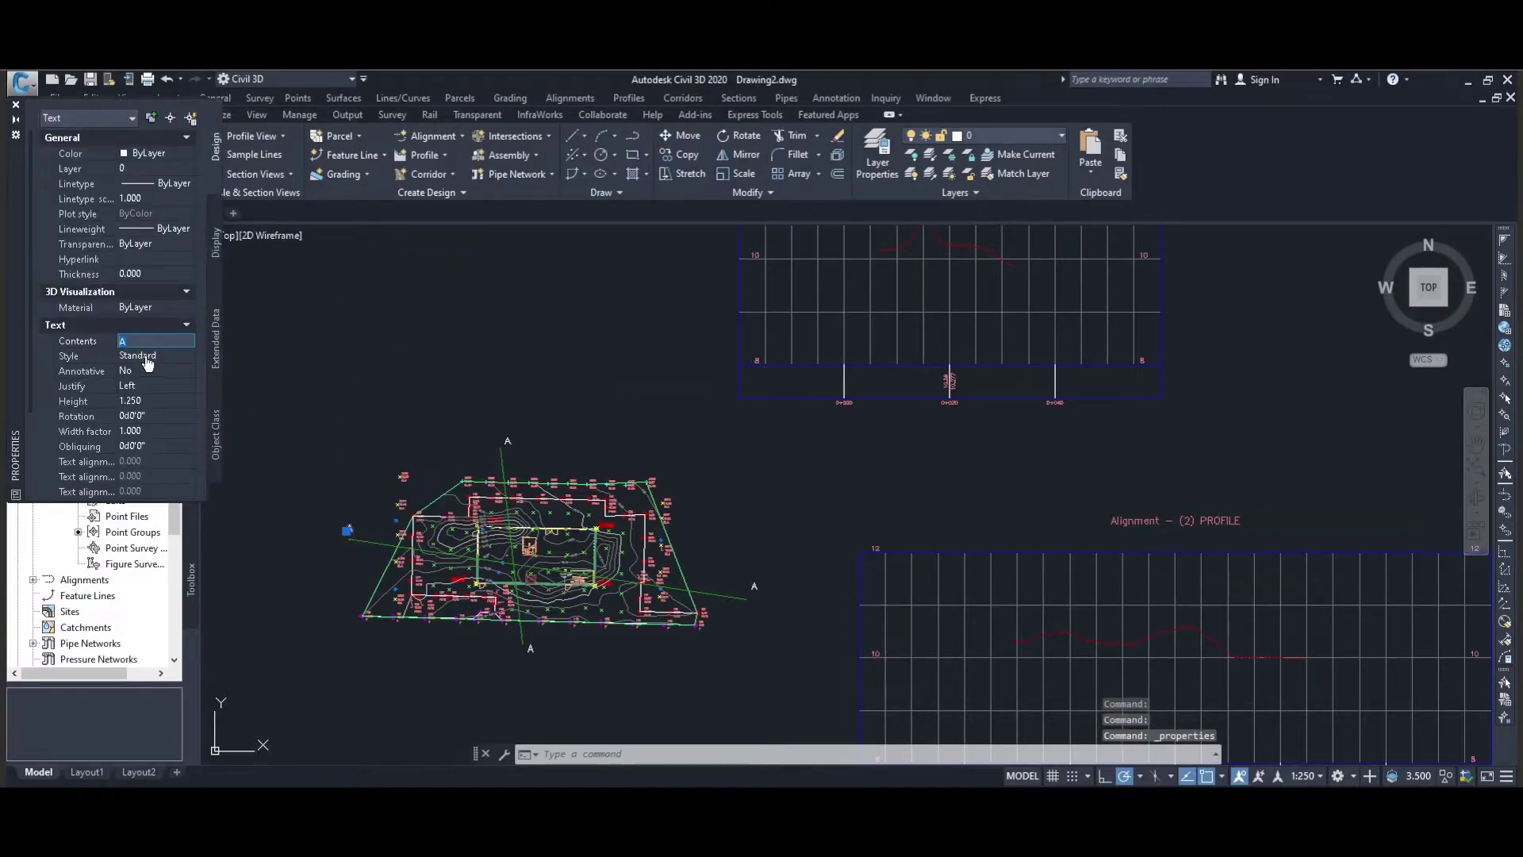
click(159, 355)
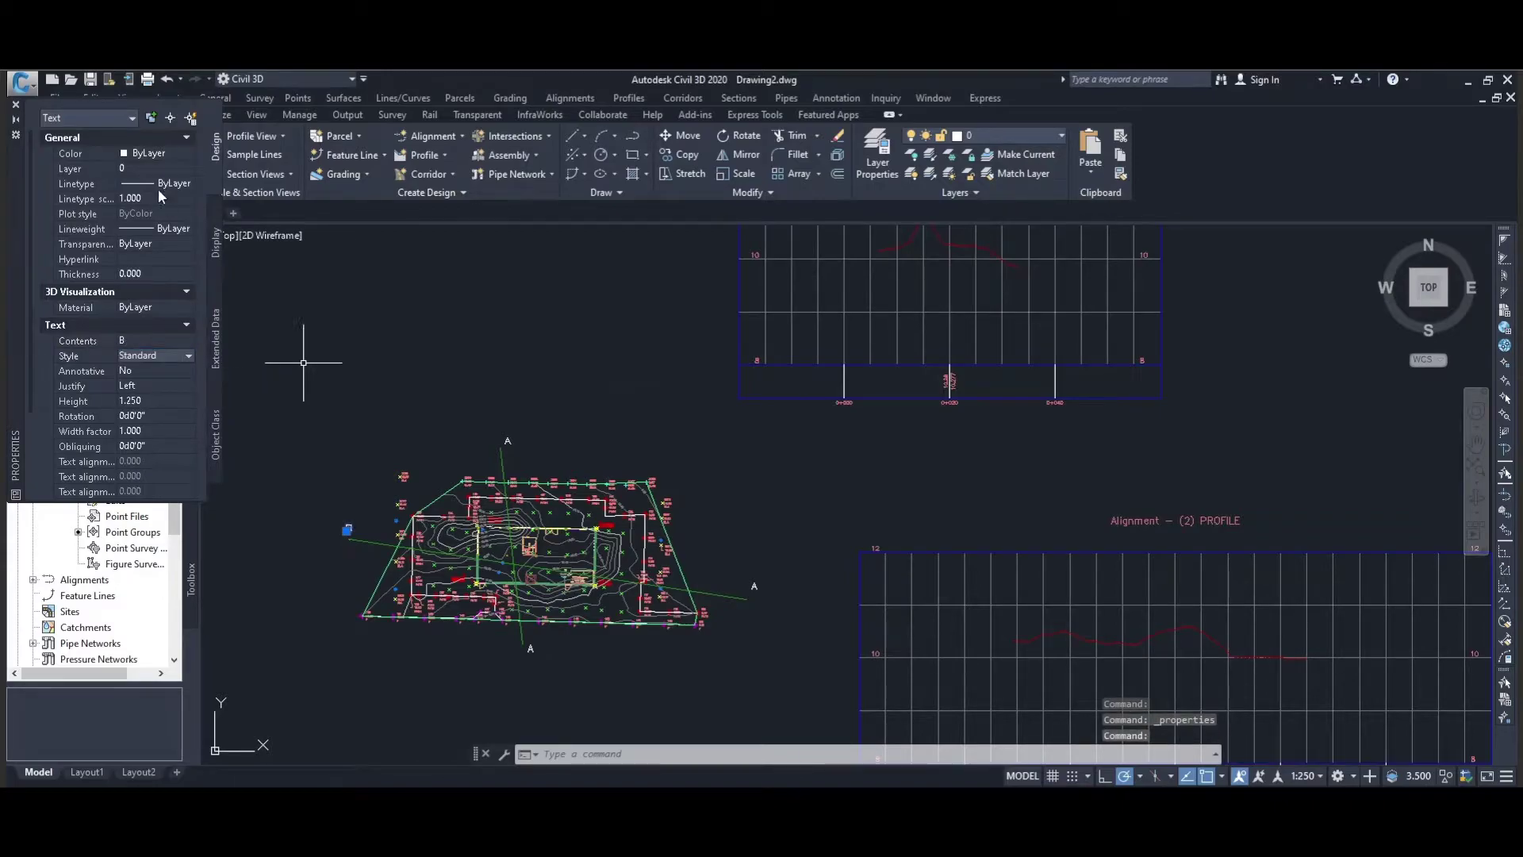
click(14, 106)
click(289, 326)
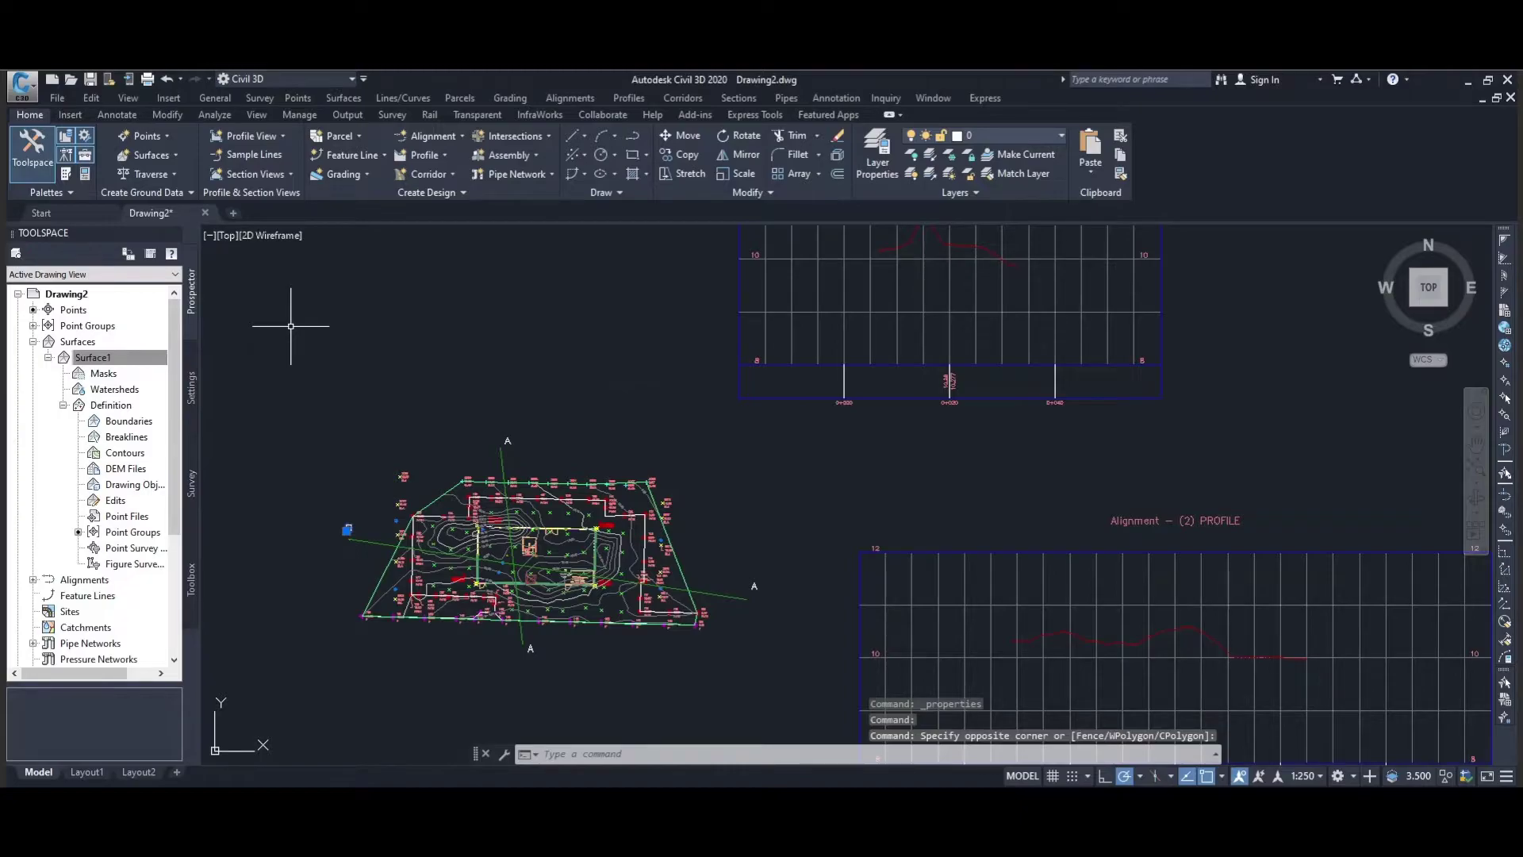
key(Escape)
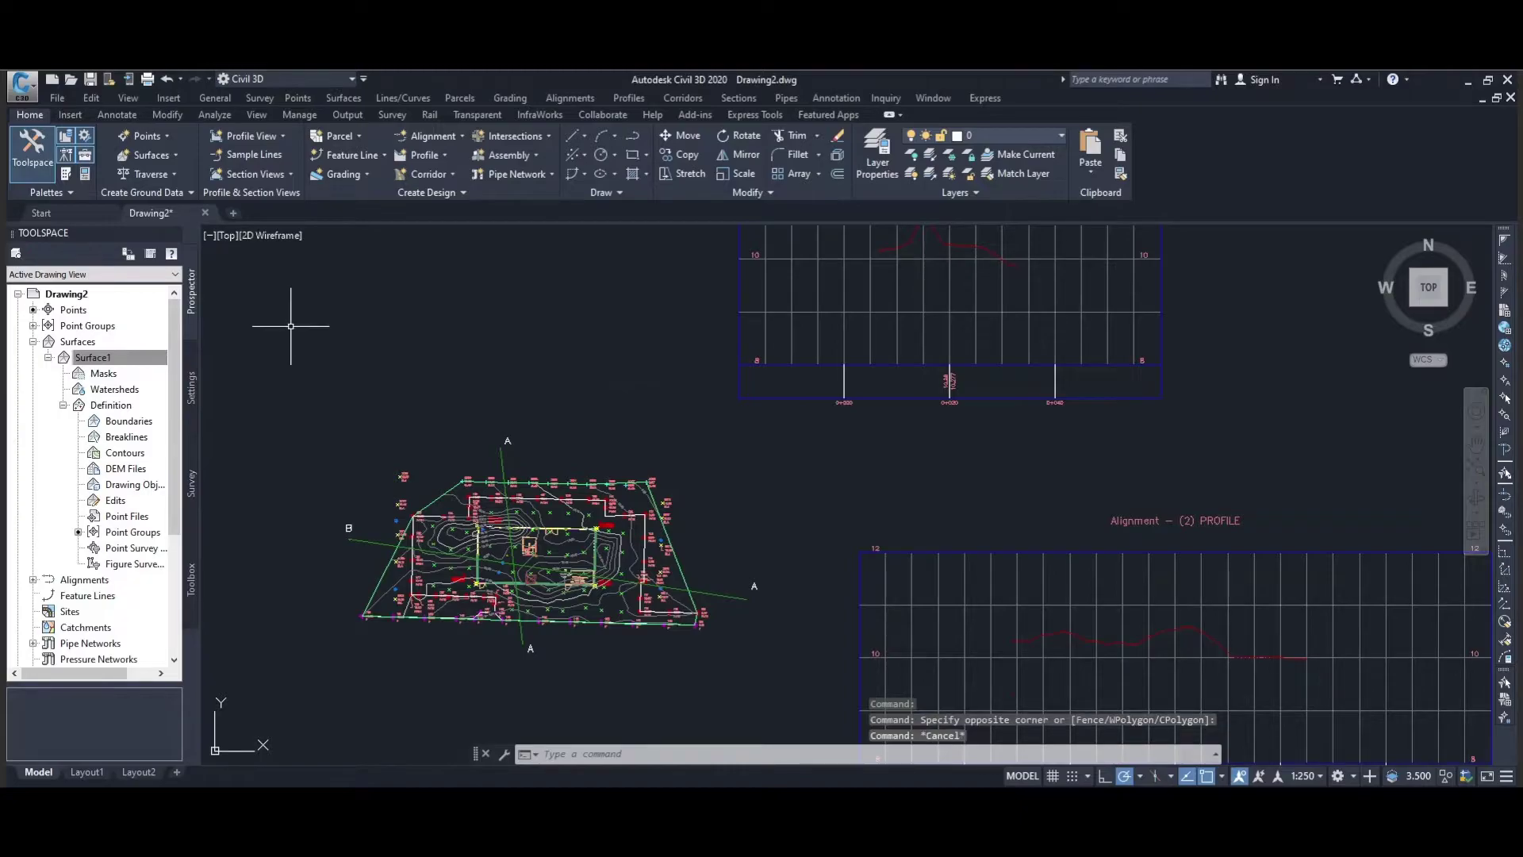
Step: Change the contents of the text at the east end of the west-east alignment to "B"
right_click(752, 587)
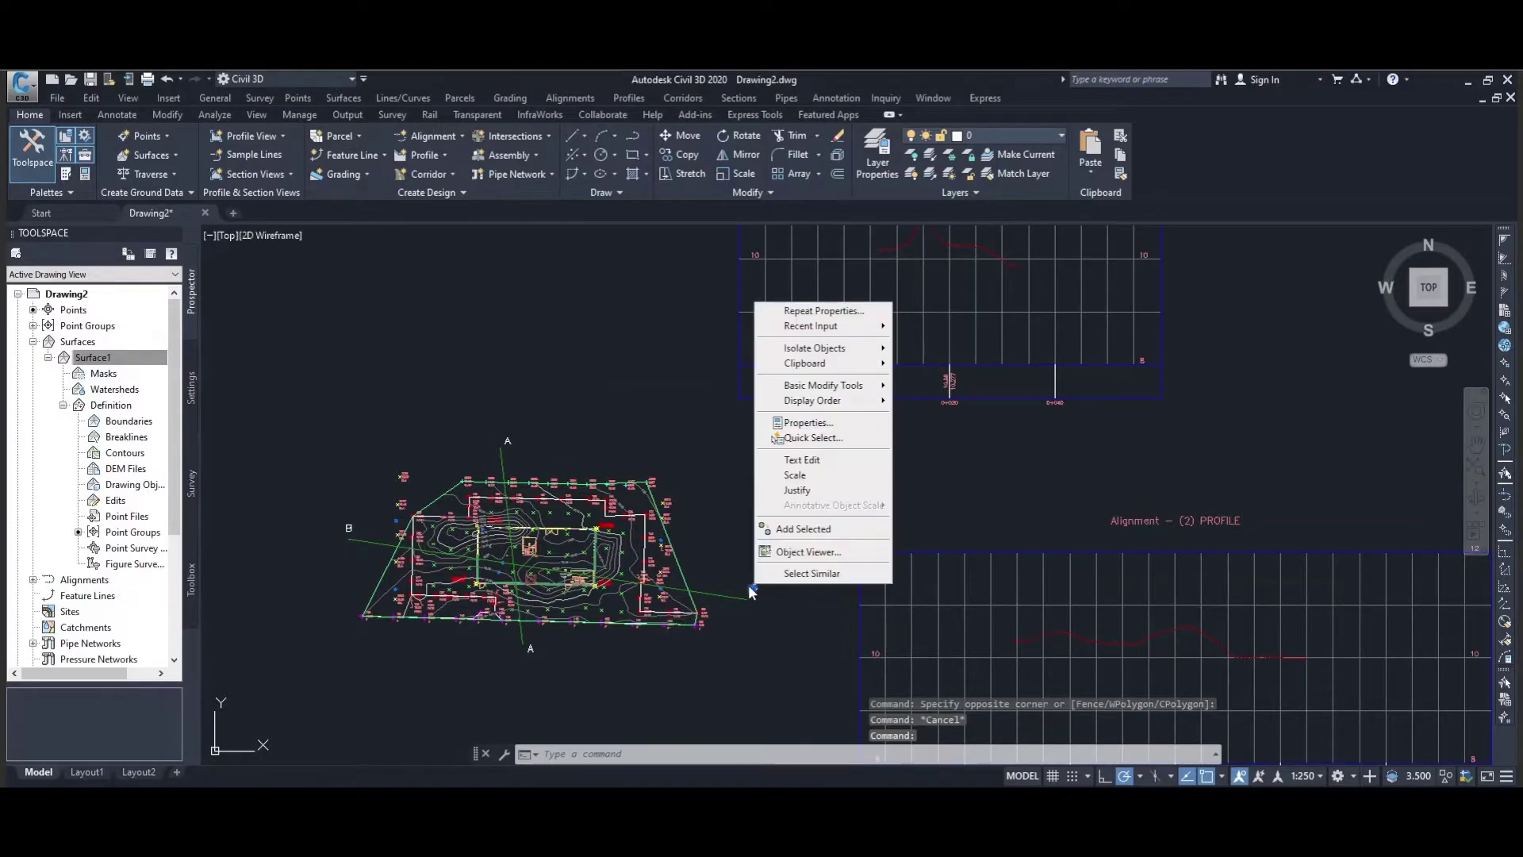
click(805, 423)
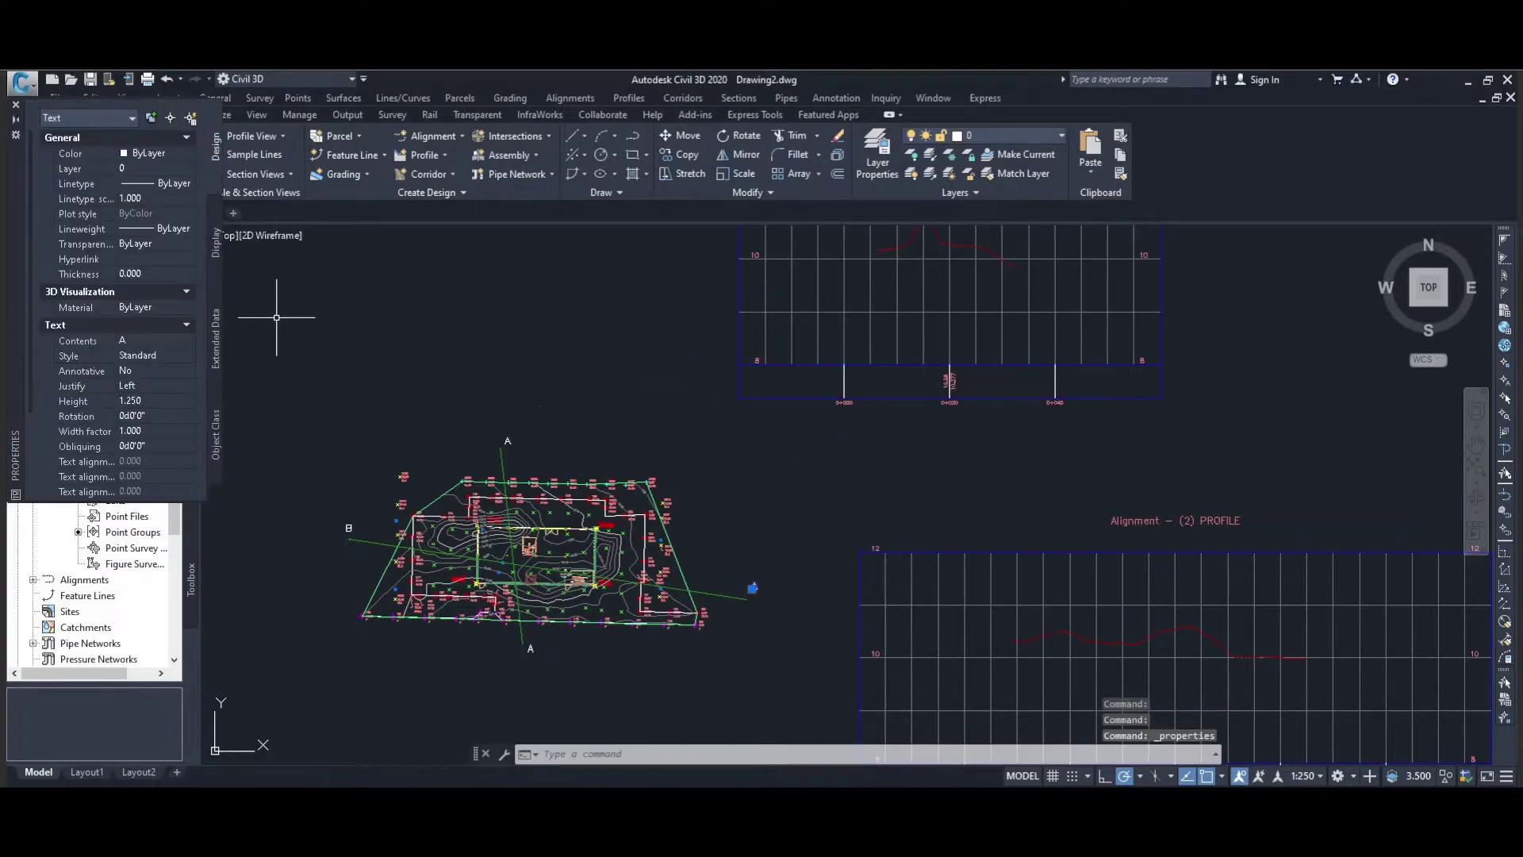
click(138, 340)
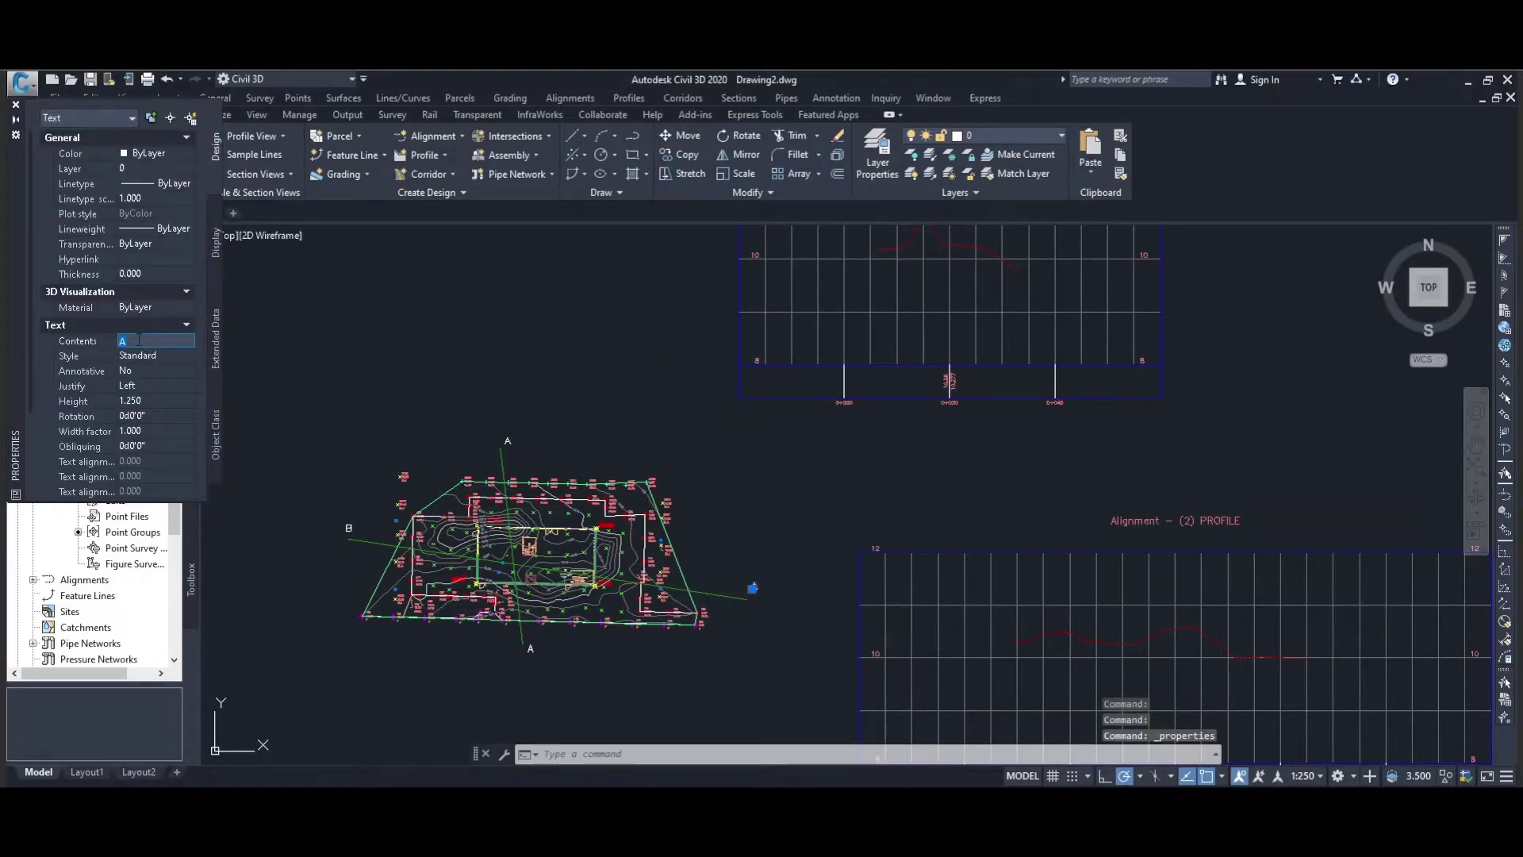
text(B)
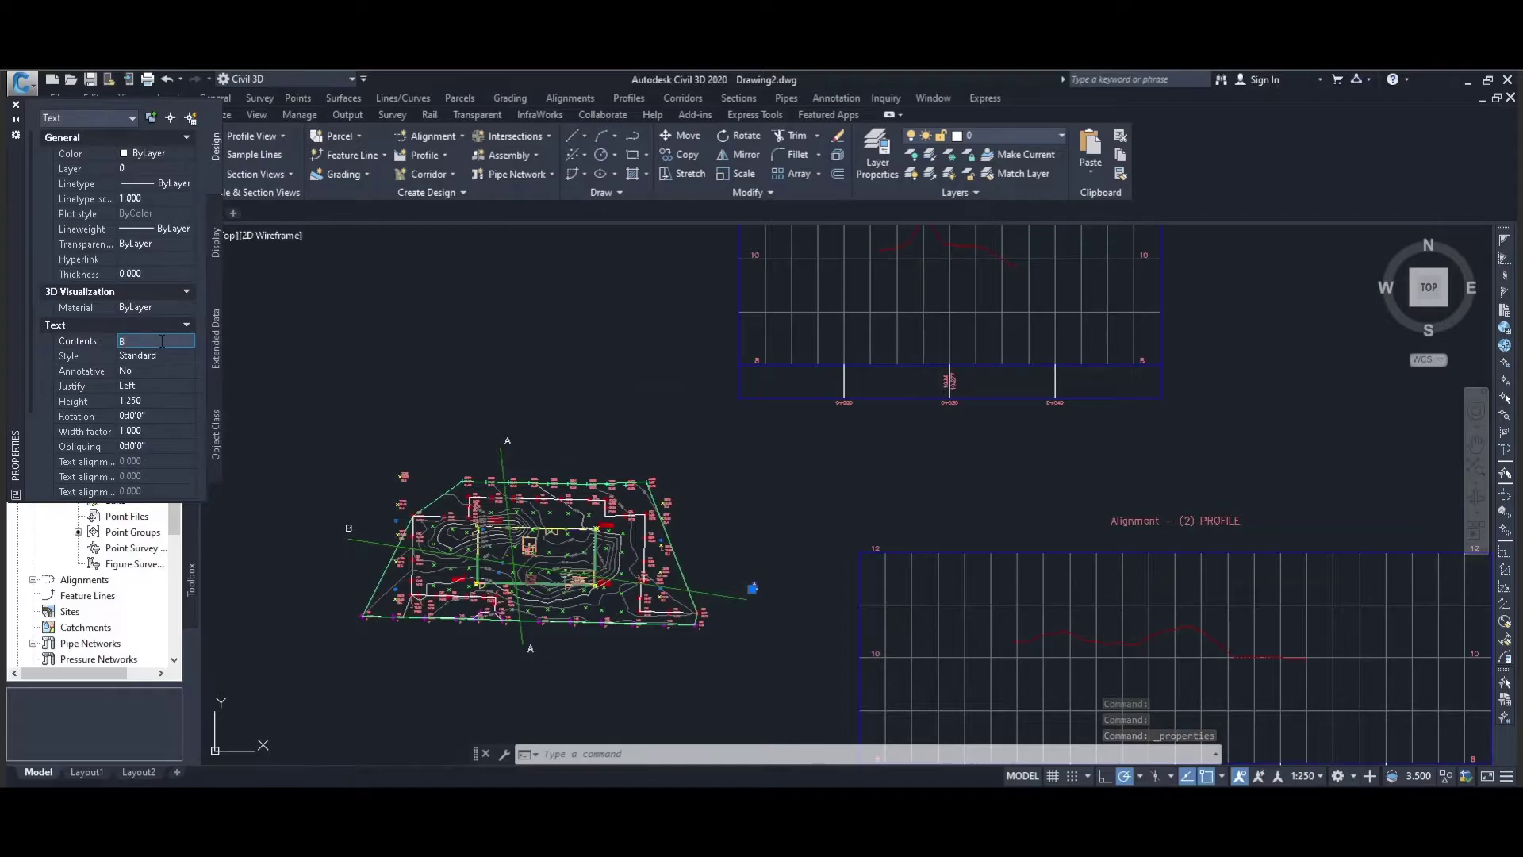
key(Return)
click(15, 104)
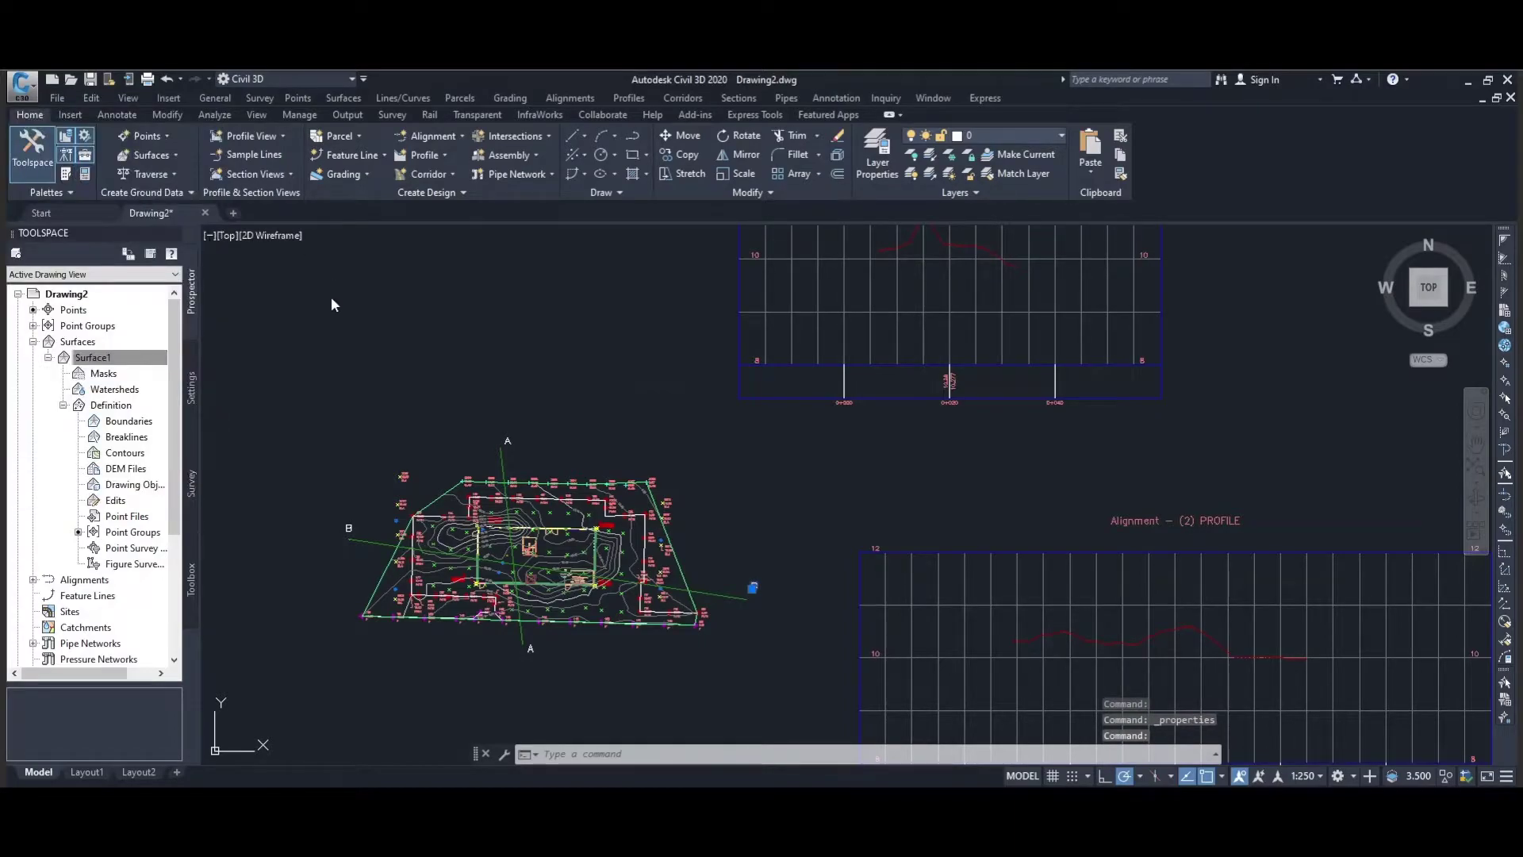
key(Escape)
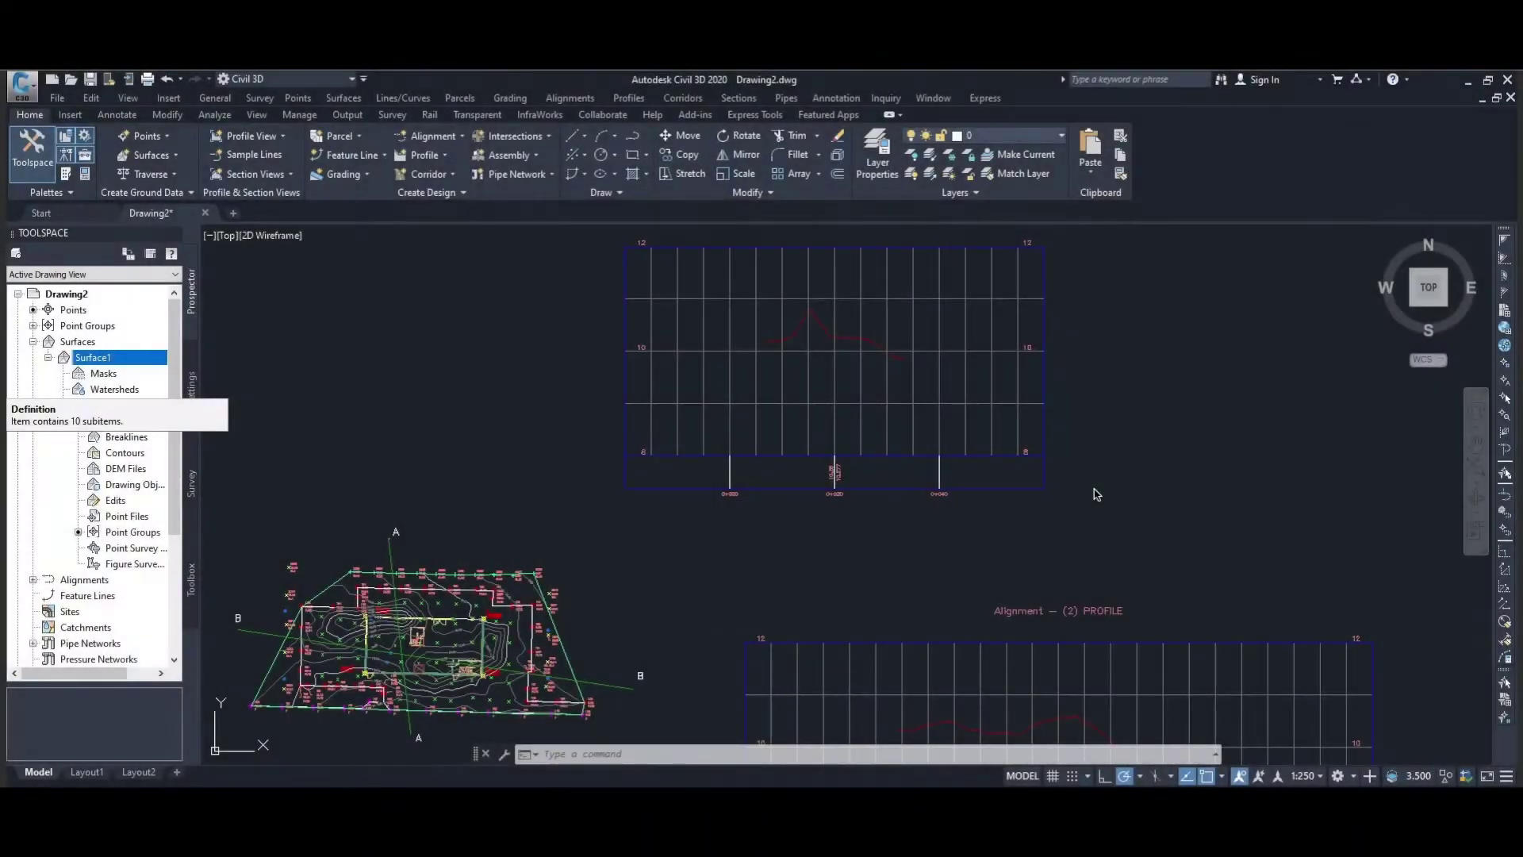
Step: Replace the graph view title content in the style of the Alignment - (1) profile view with "Section AA" and apply it
middle_drag(1095, 493, 905, 551)
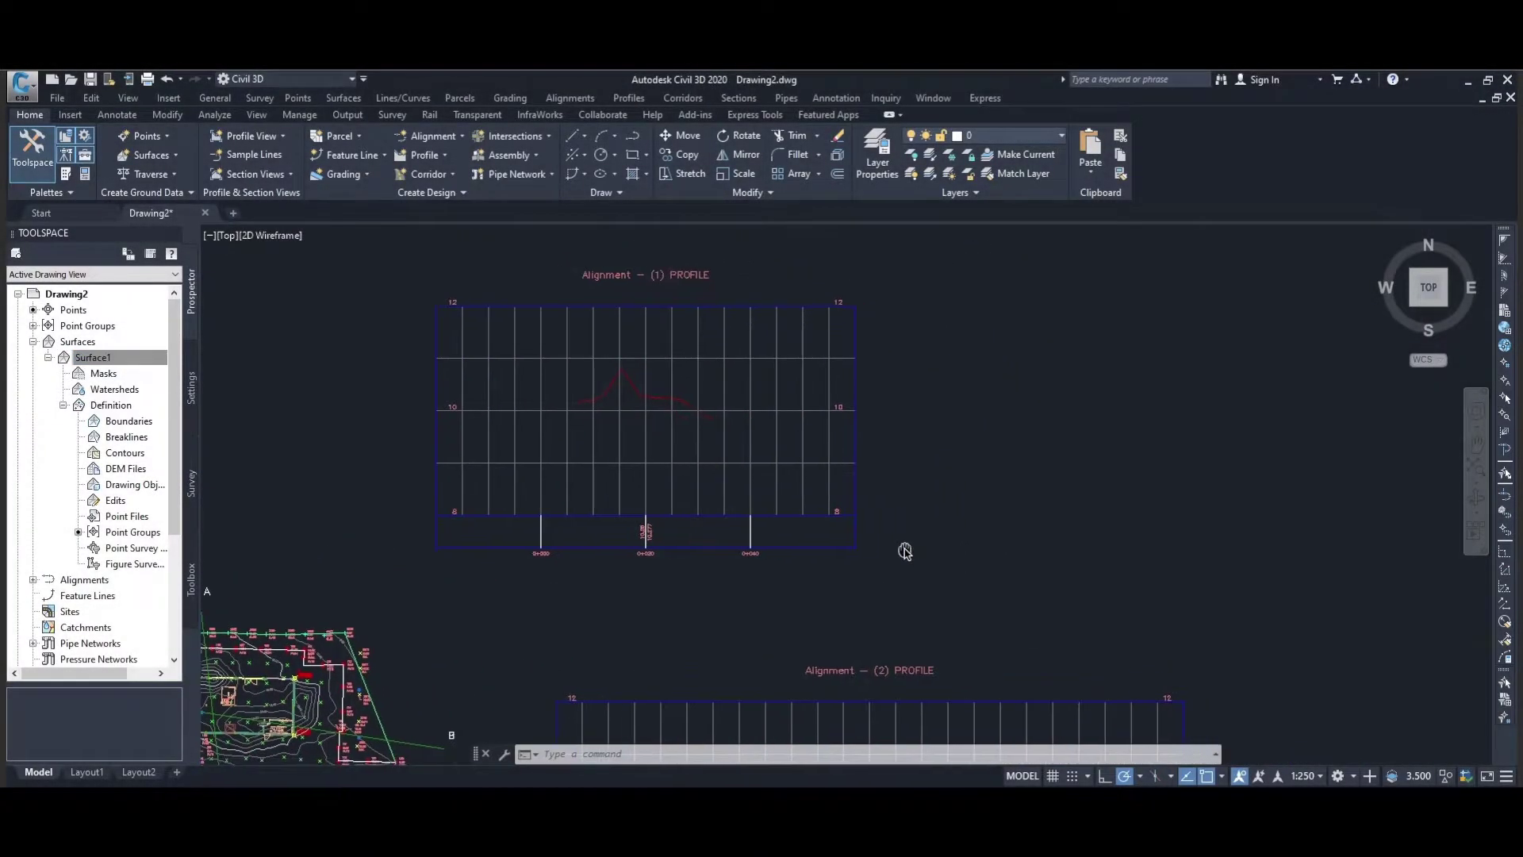
click(592, 304)
right_click(594, 309)
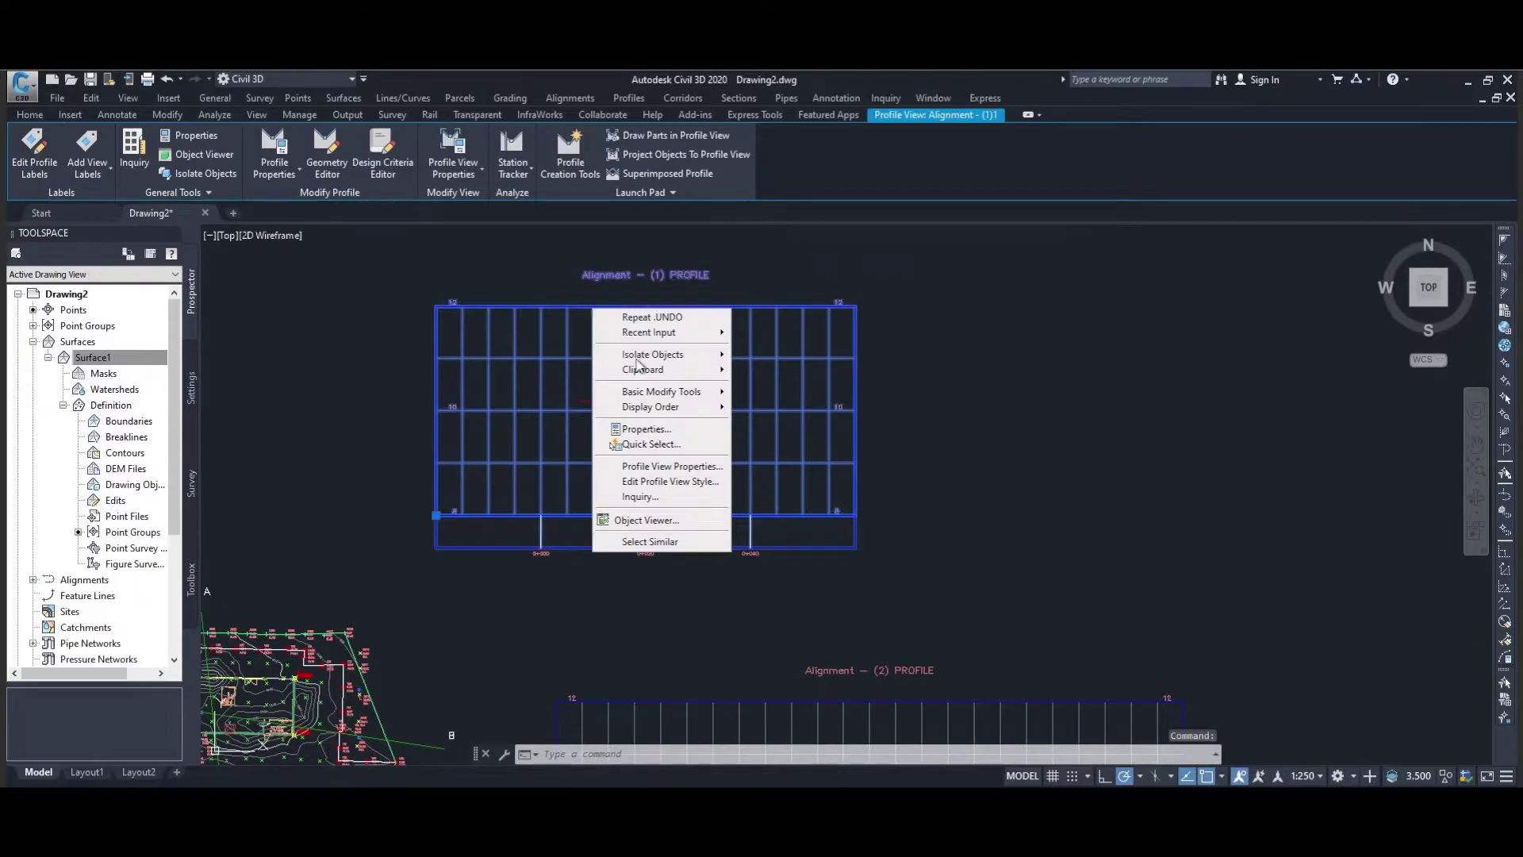
click(658, 467)
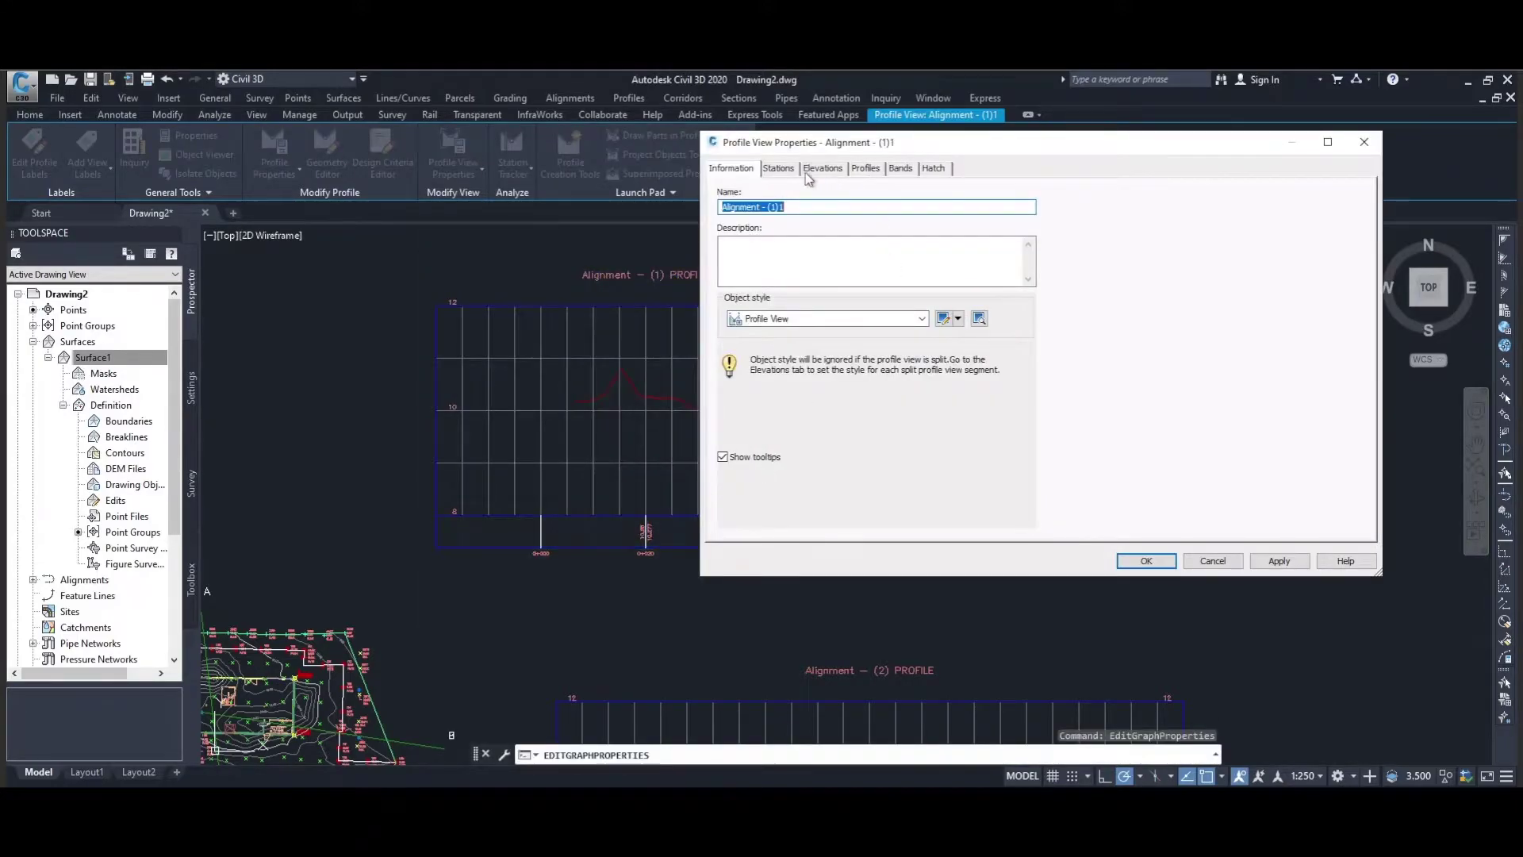
click(958, 318)
click(978, 370)
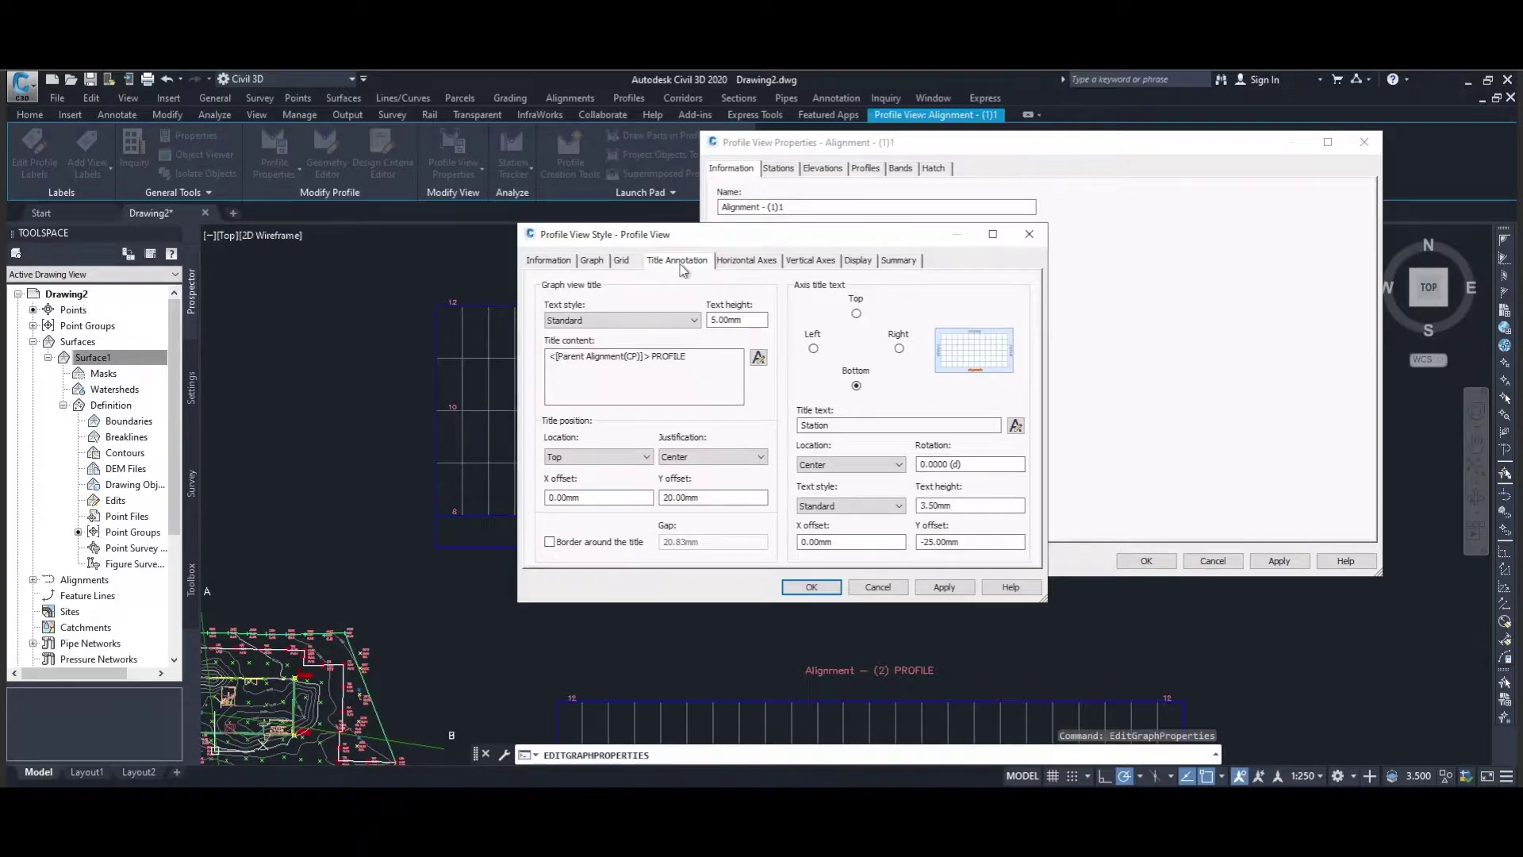
click(702, 359)
click(758, 359)
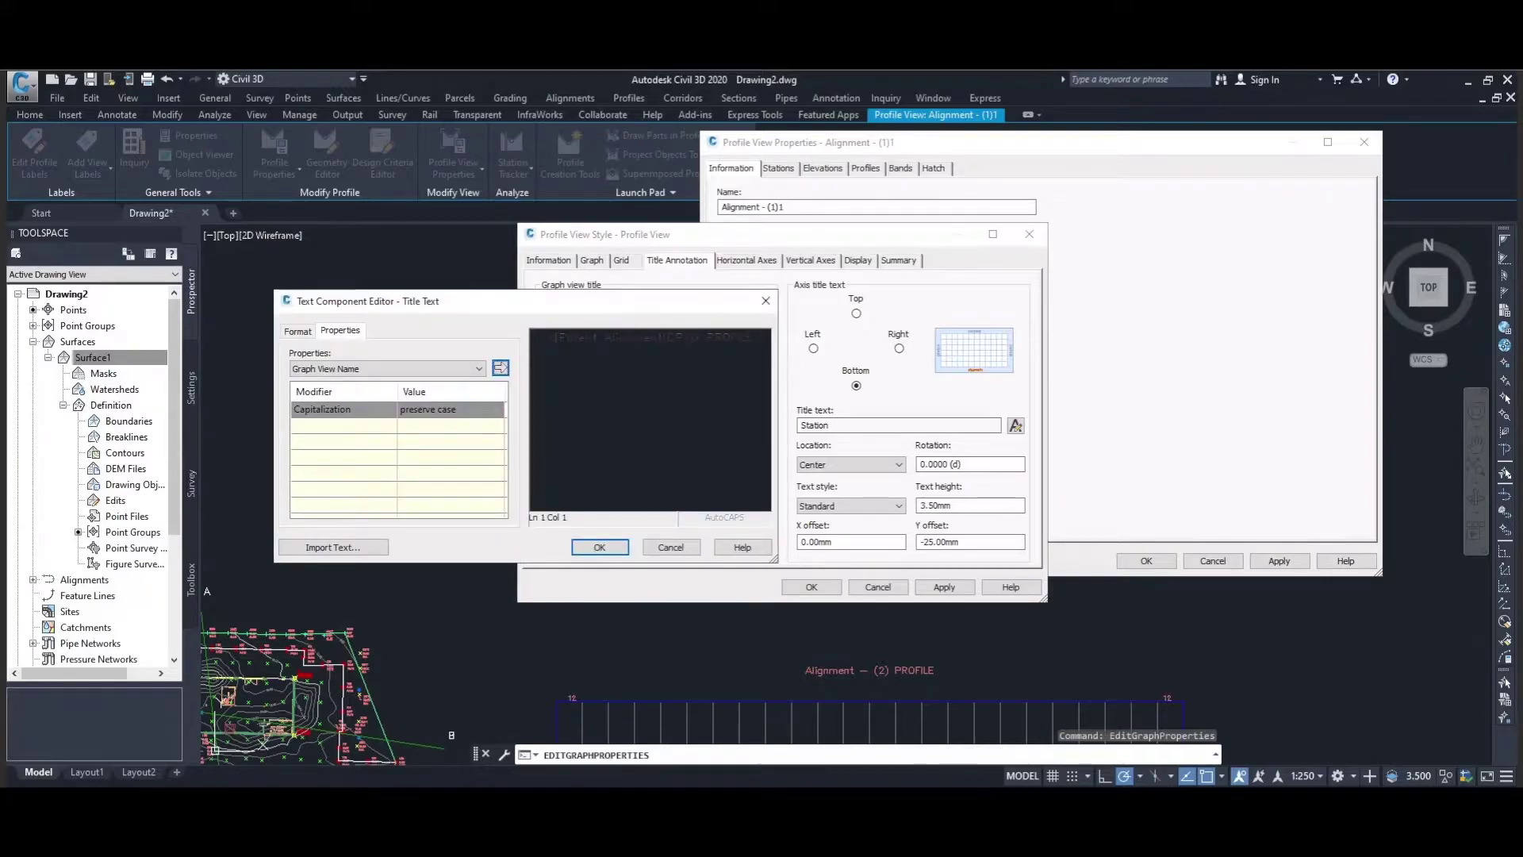
drag(548, 337, 760, 337)
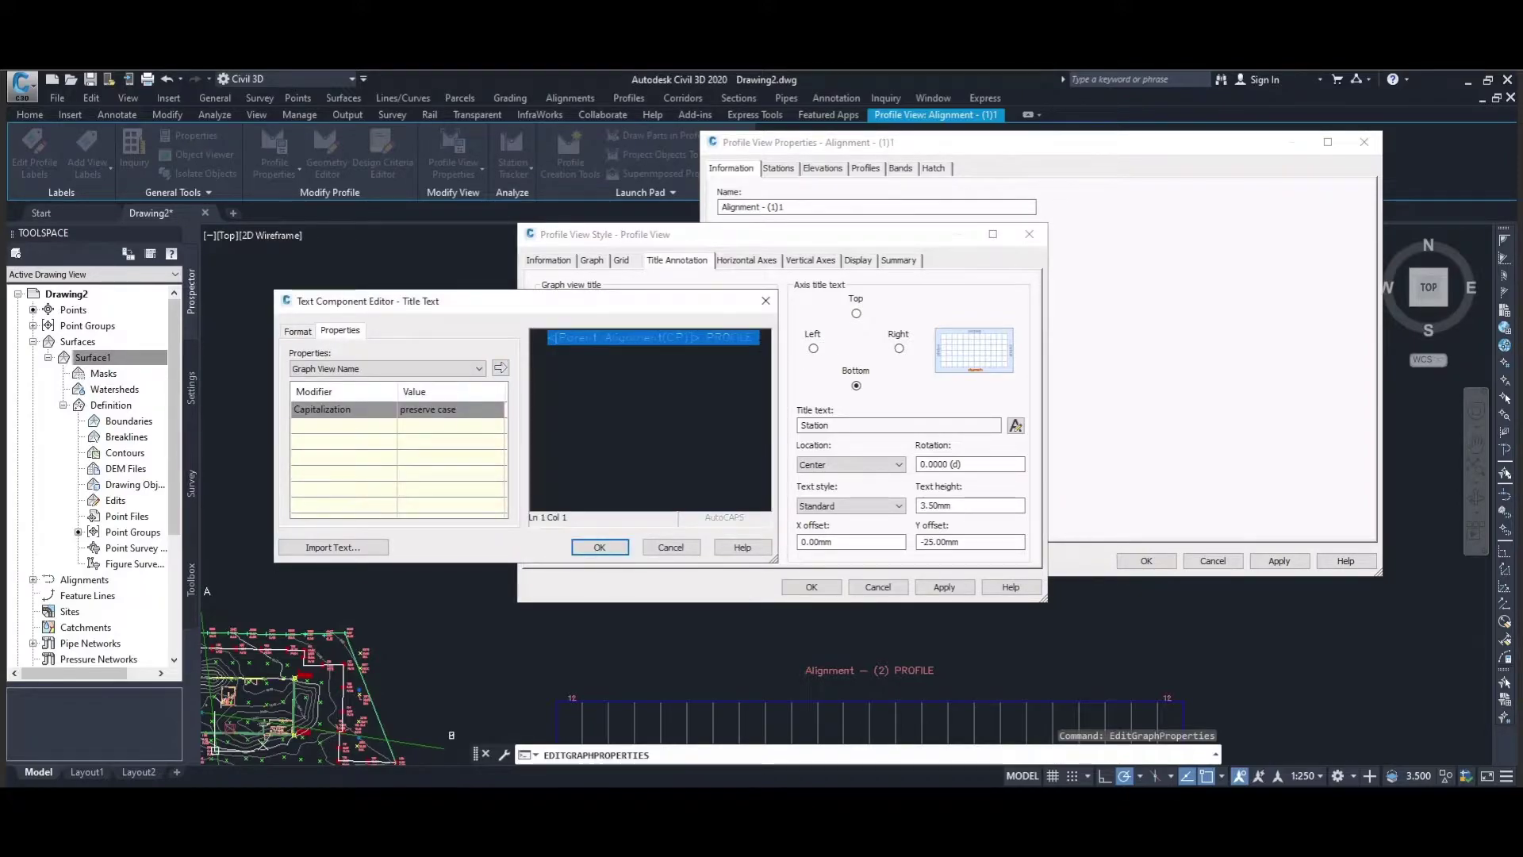
text(Sec)
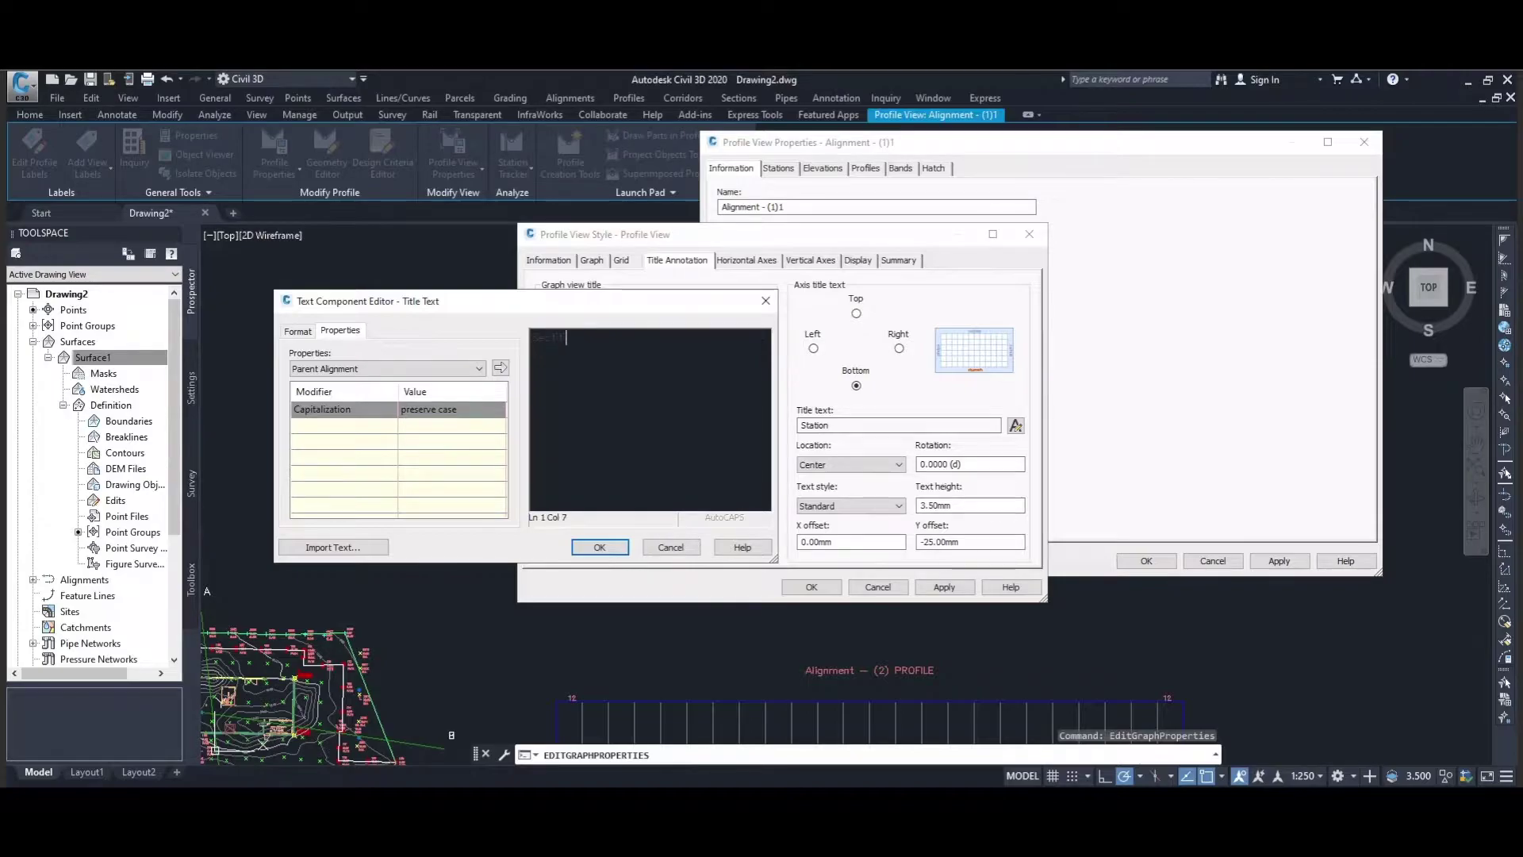
text(tion A-)
click(599, 547)
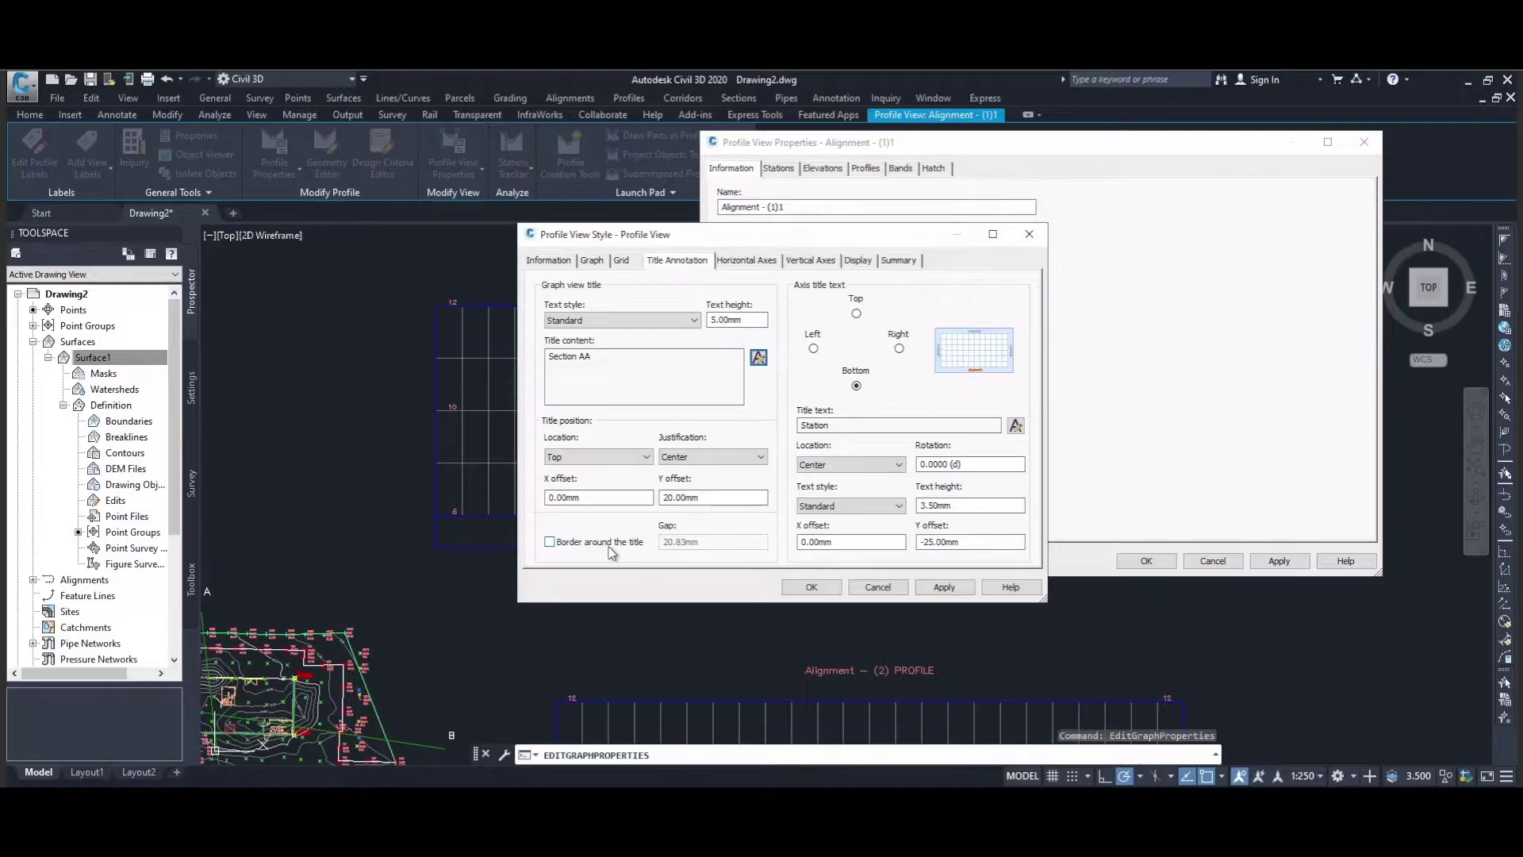
click(944, 587)
click(824, 588)
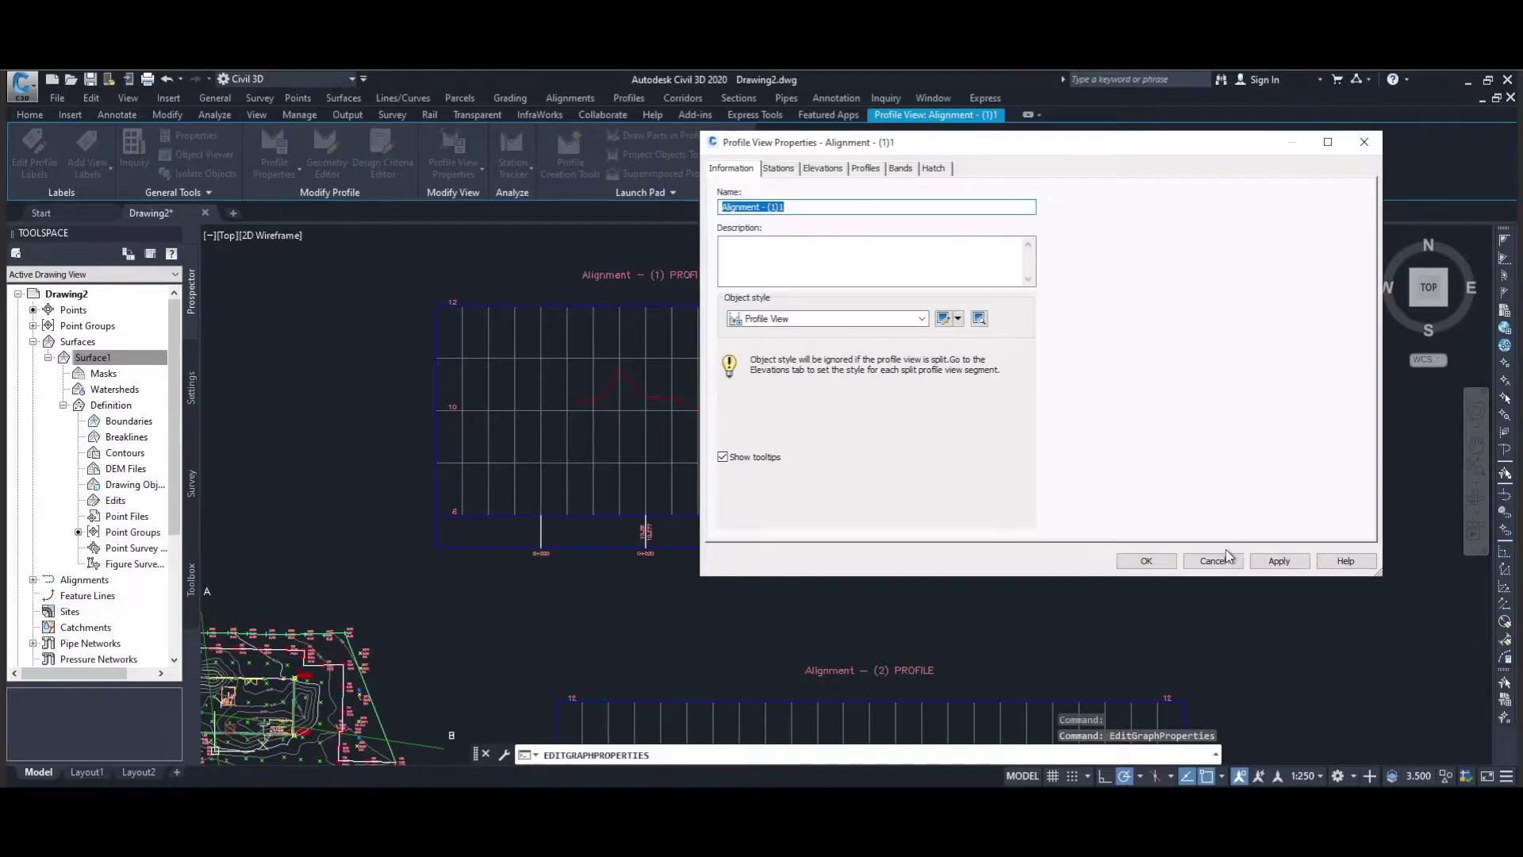
click(1275, 561)
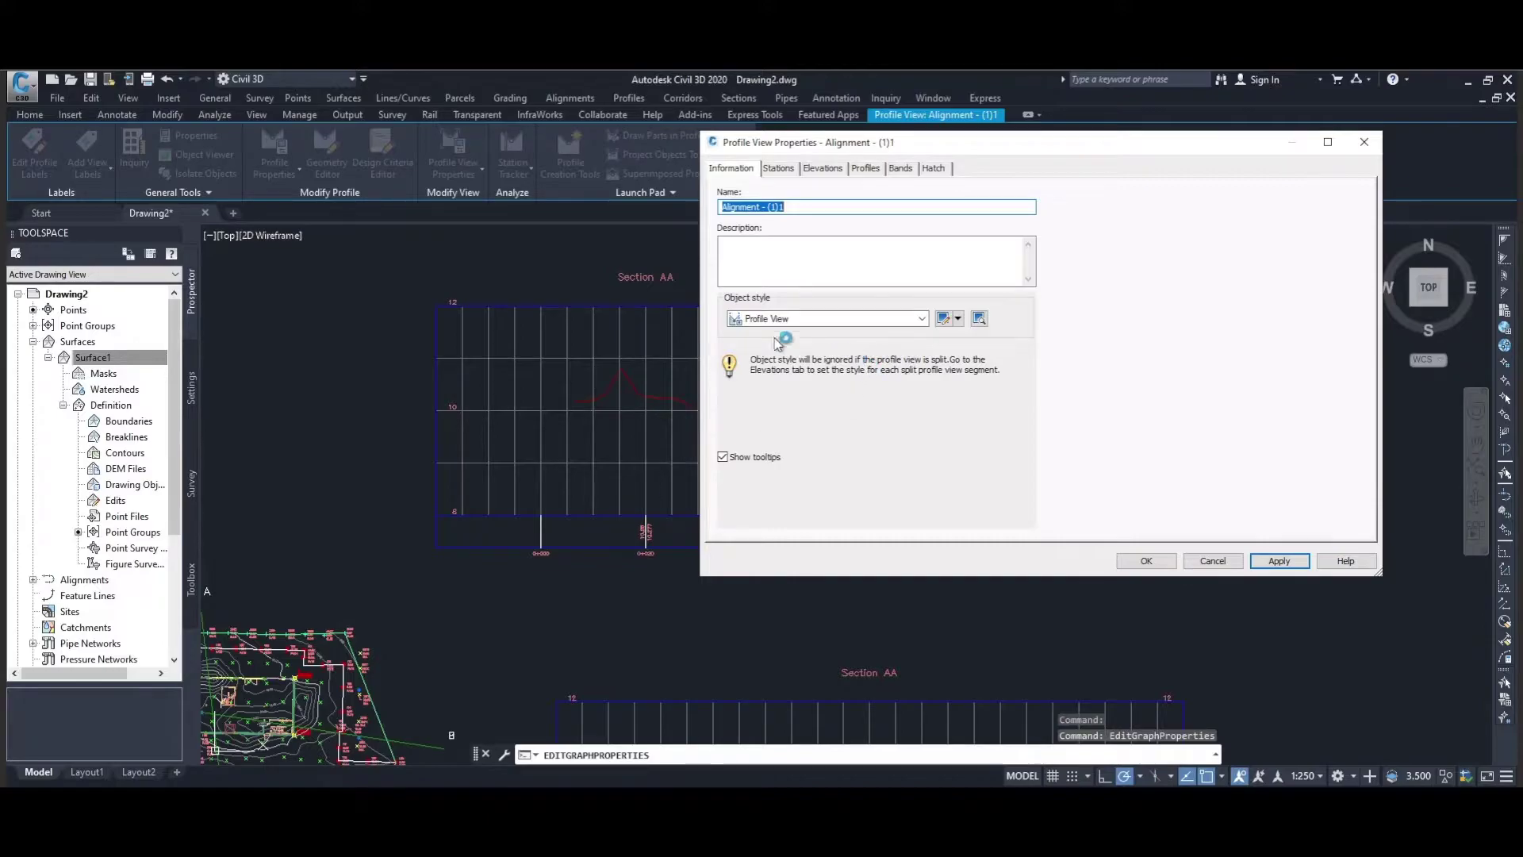
Step: Set the left vertical axis intervals in the profile view style to 0.50 m for major ticks and 0.10 m for minor ticks
click(959, 319)
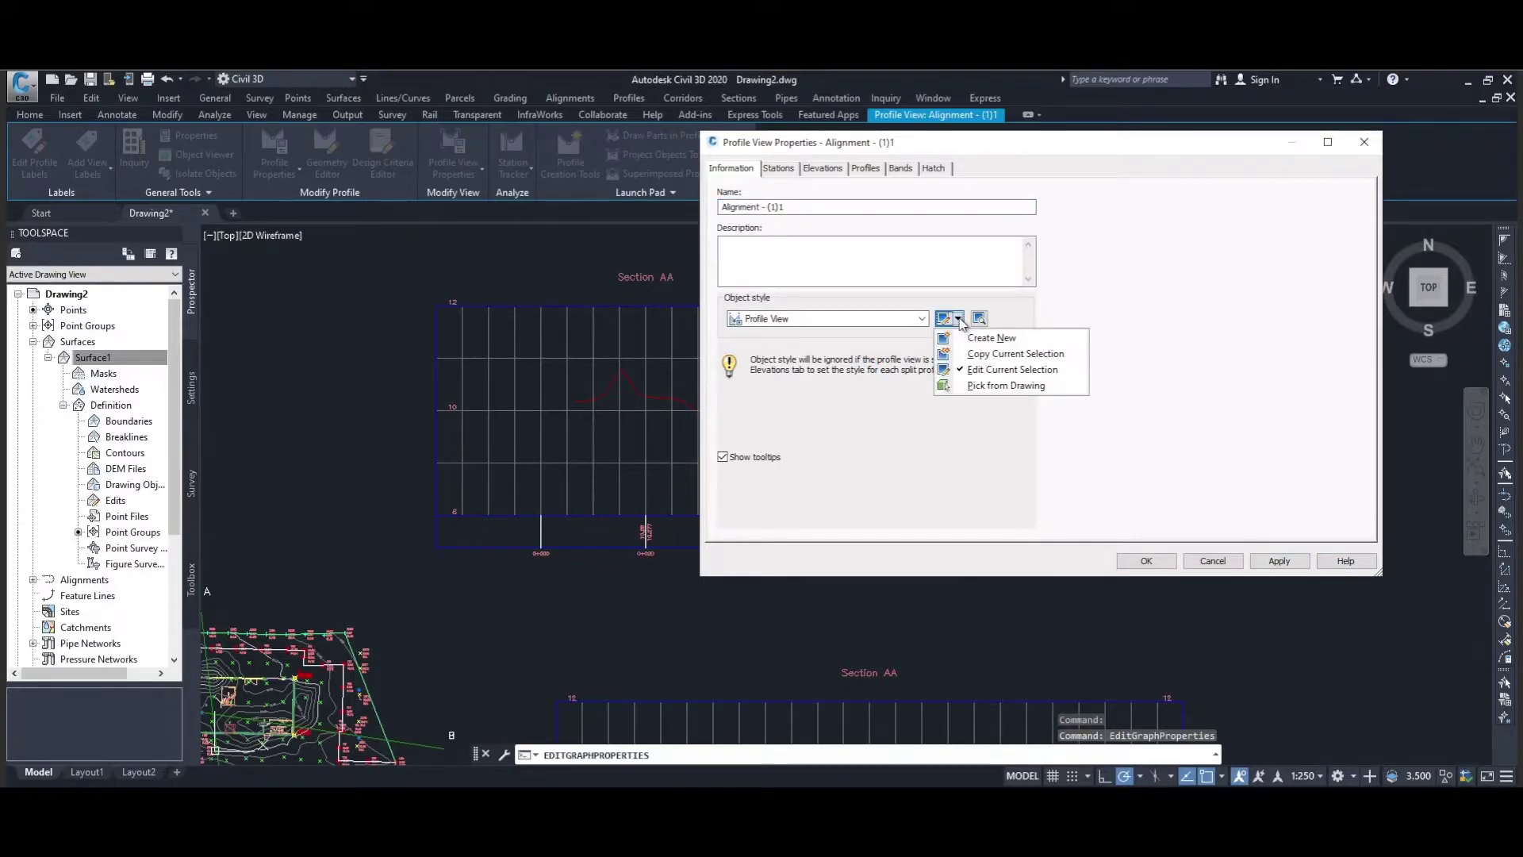
click(987, 363)
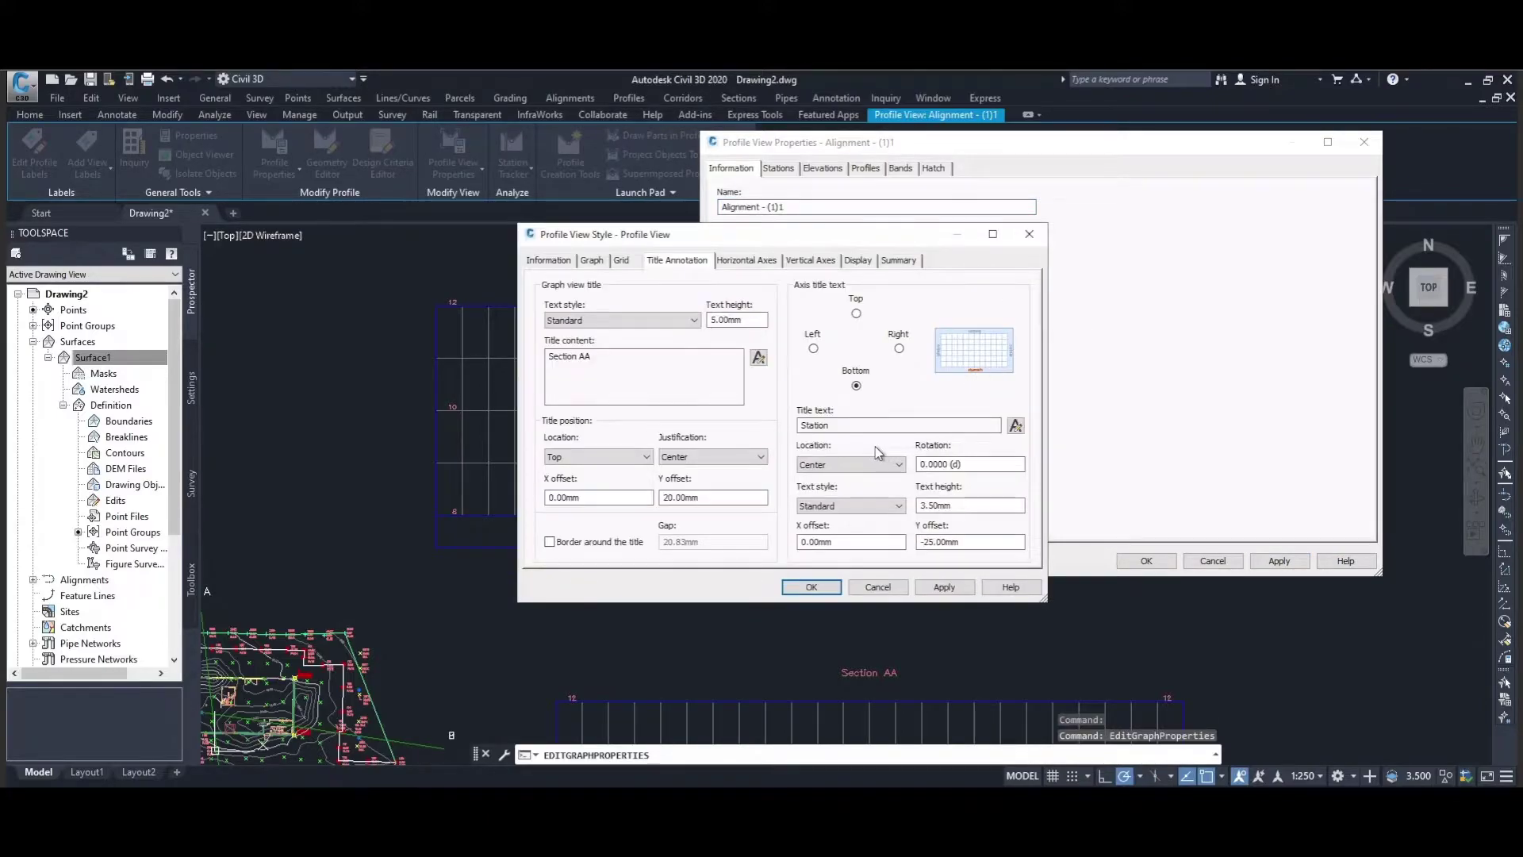
click(810, 261)
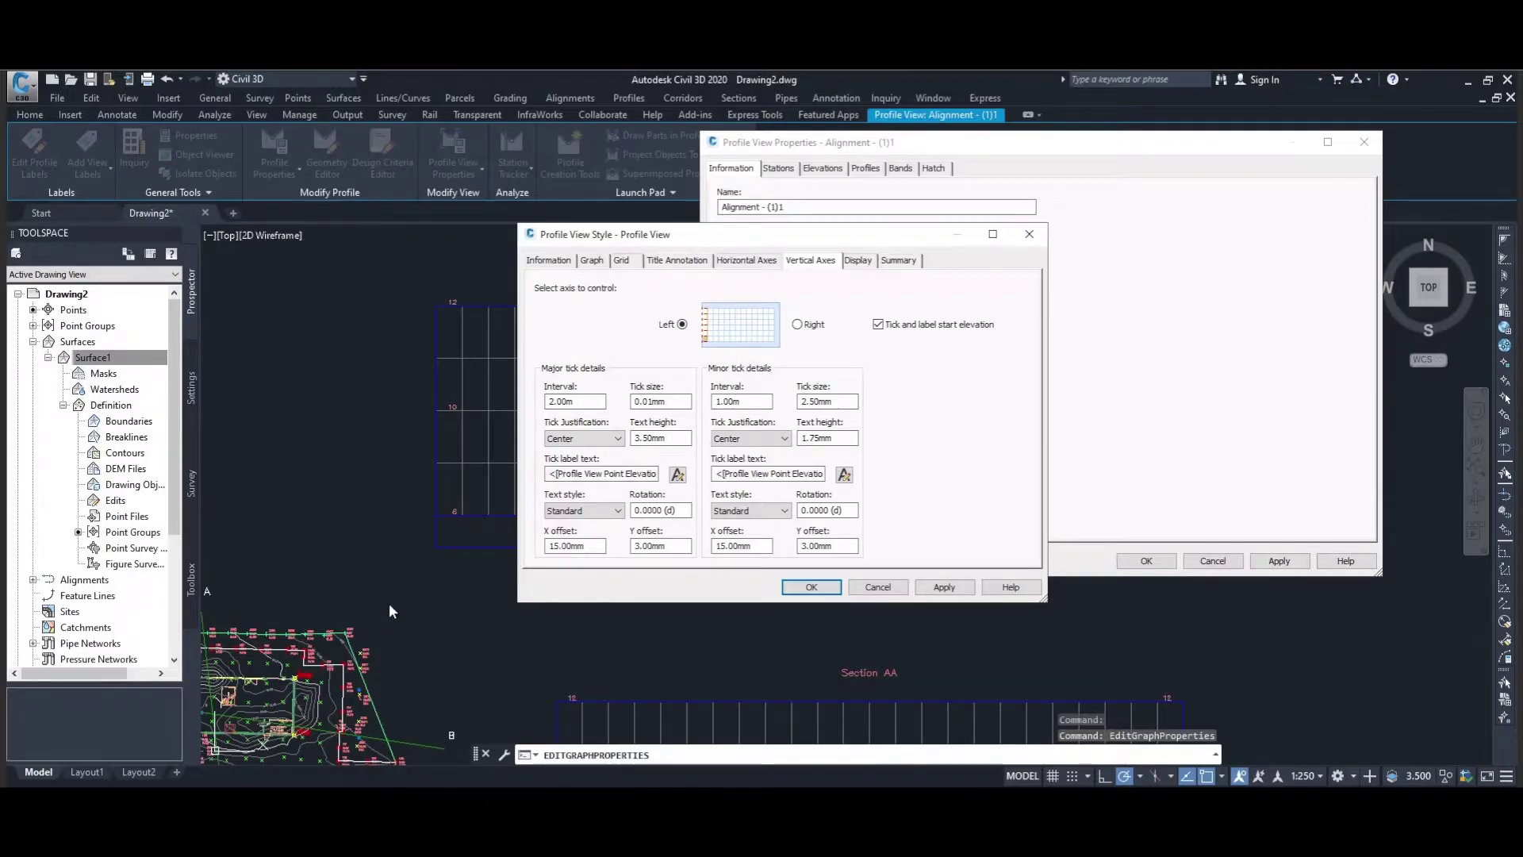
double_click(577, 402)
text(0.5m)
double_click(743, 401)
text(0)
click(943, 587)
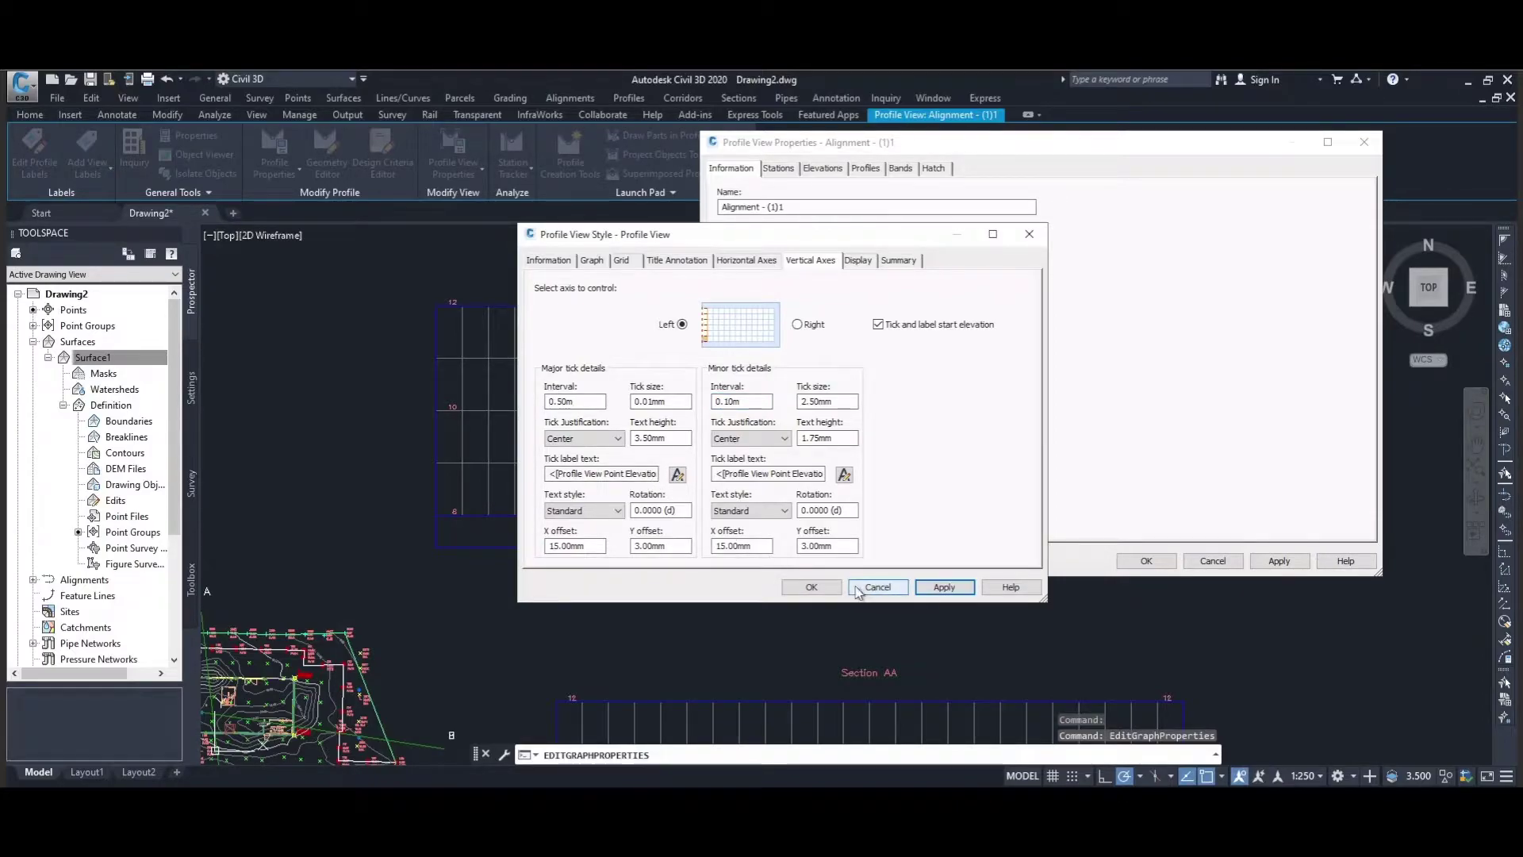
click(817, 587)
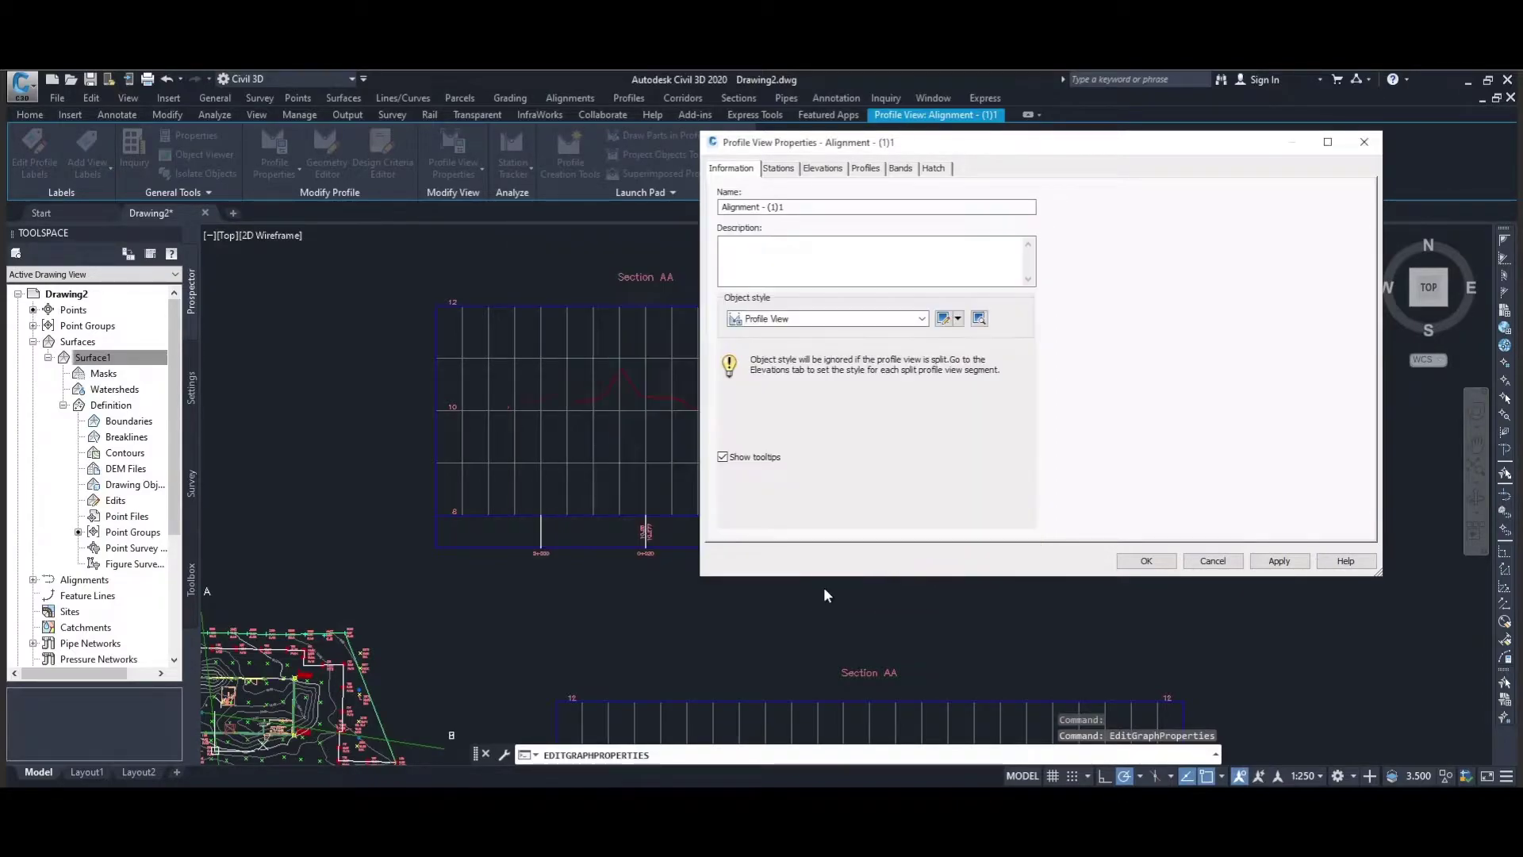
click(1280, 561)
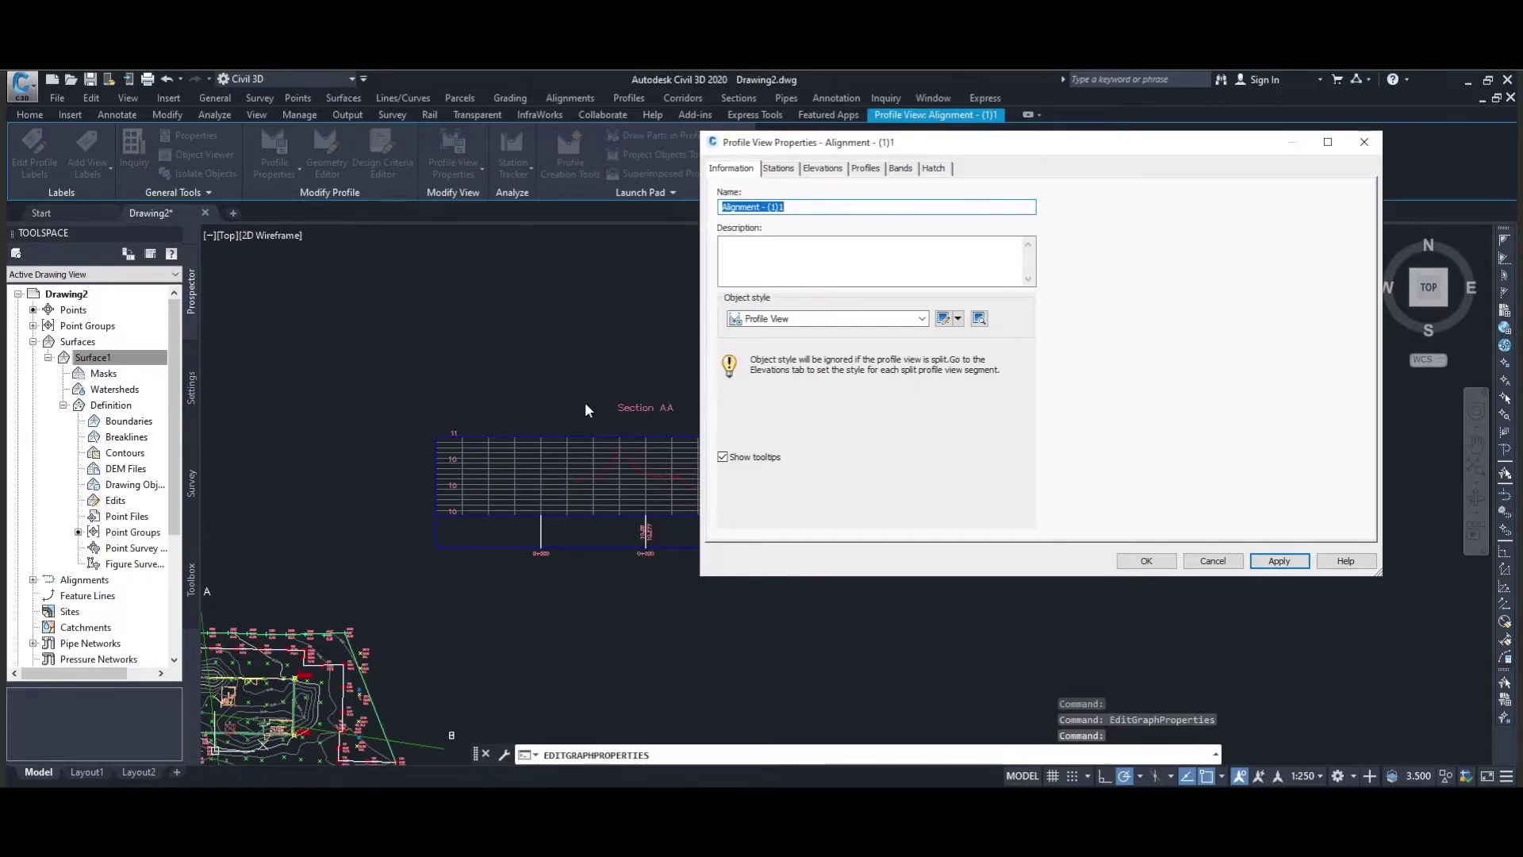
Step: Set the vertical scale of the profile view style to 1:10 and apply it to the profile view
click(957, 319)
click(977, 371)
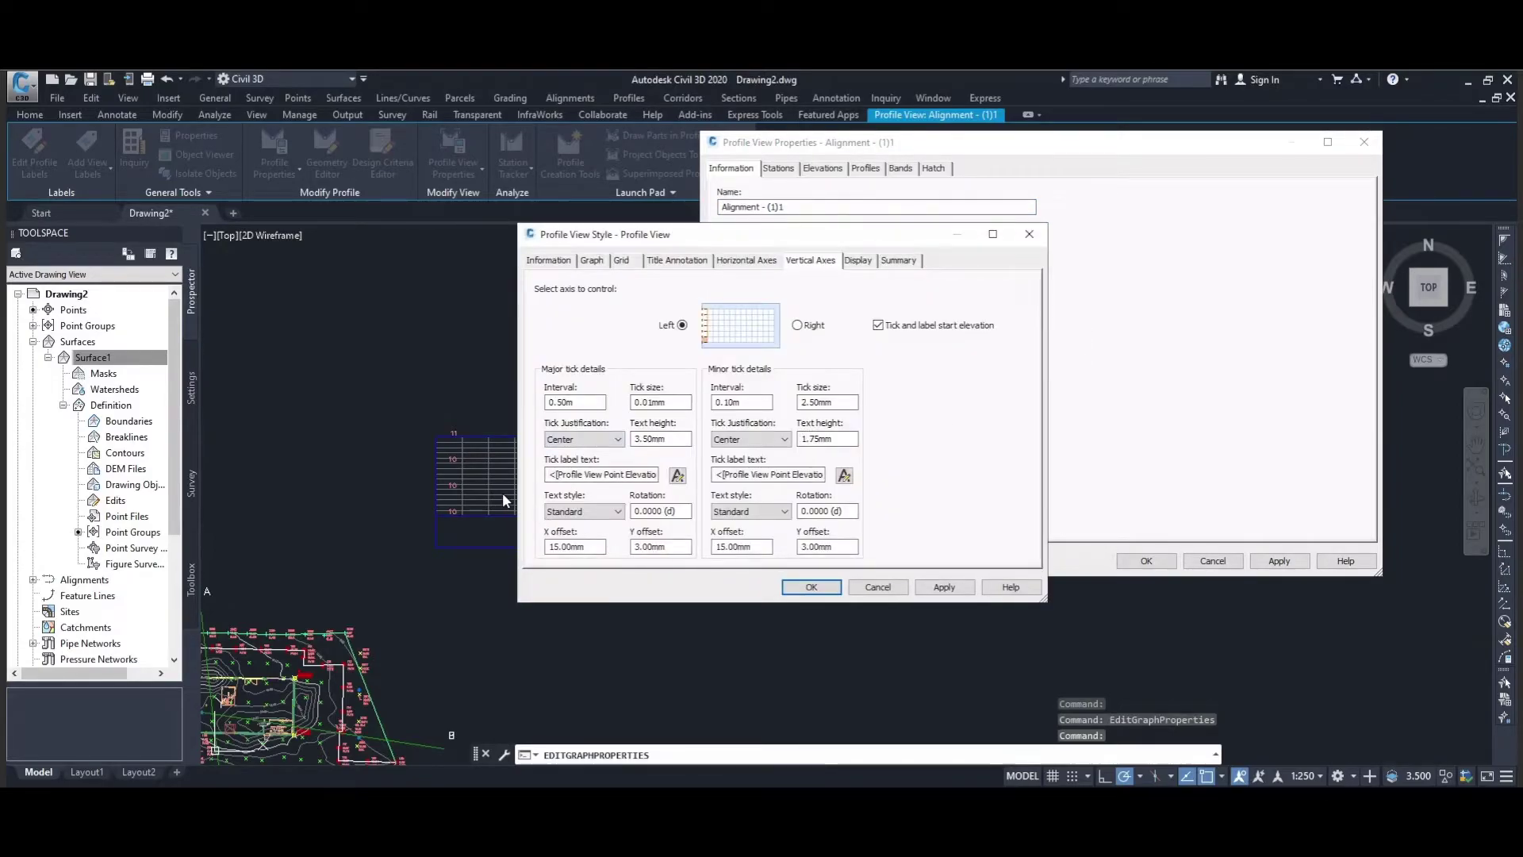
click(592, 261)
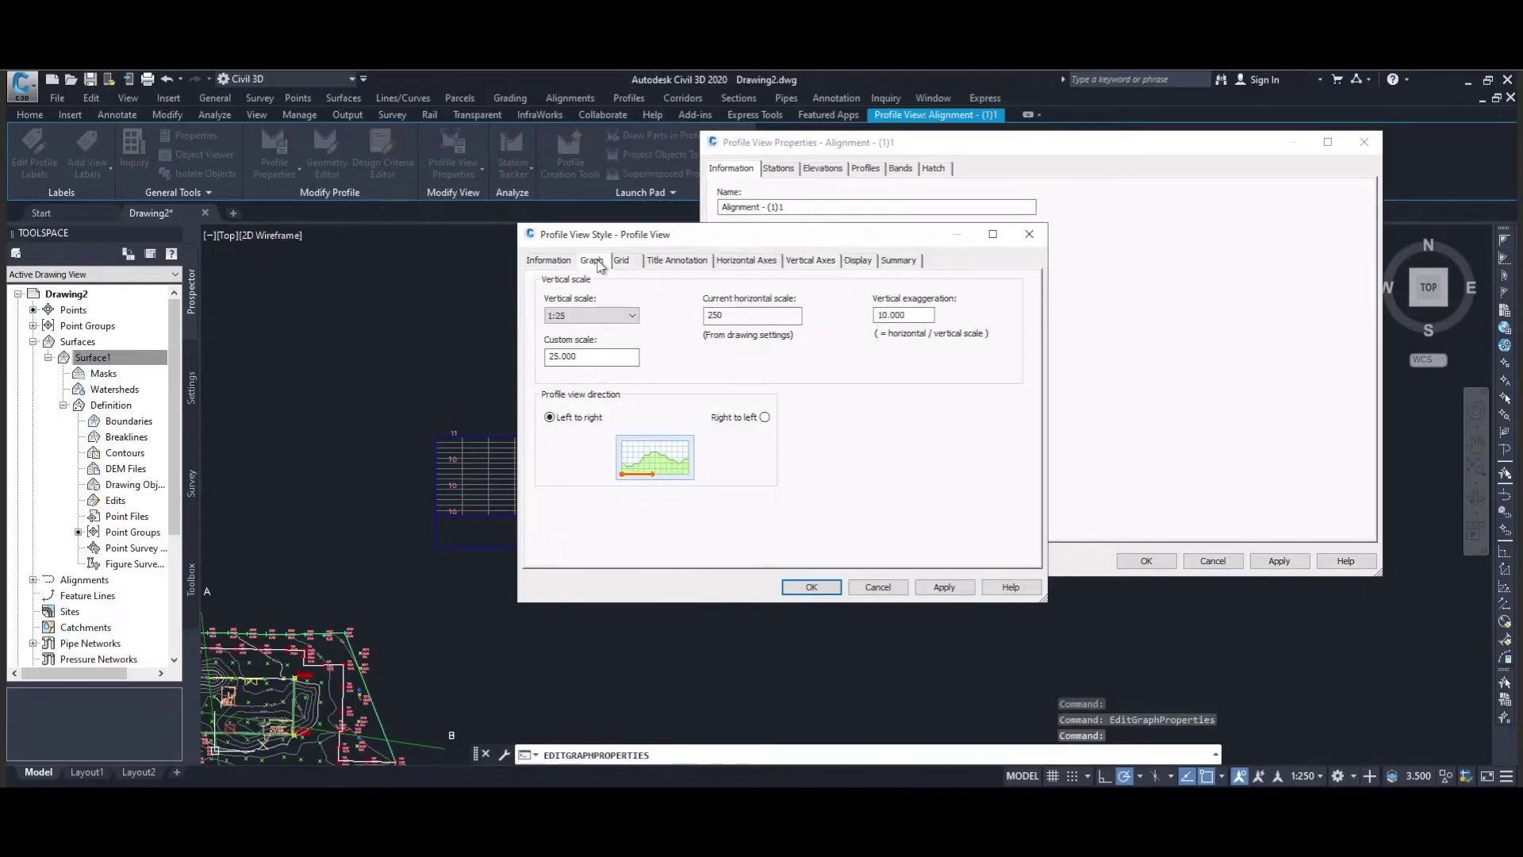
click(633, 315)
click(578, 351)
click(943, 586)
click(811, 586)
click(1283, 563)
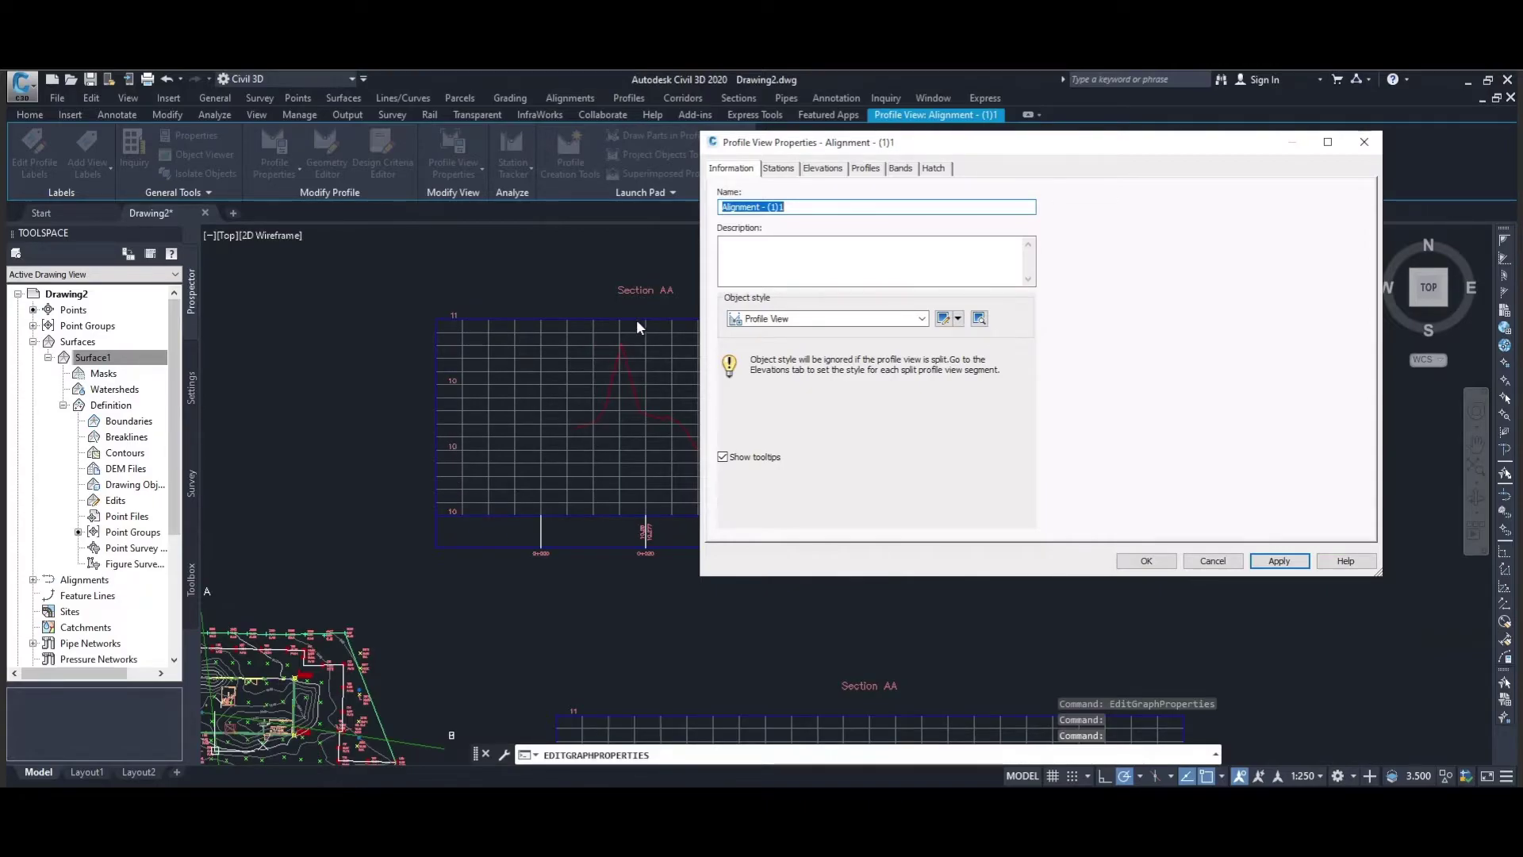
Step: Replace the vertical axis's major tick label text with the Profile View Point Elevation property at 0.1 precision and apply it
click(958, 318)
click(980, 370)
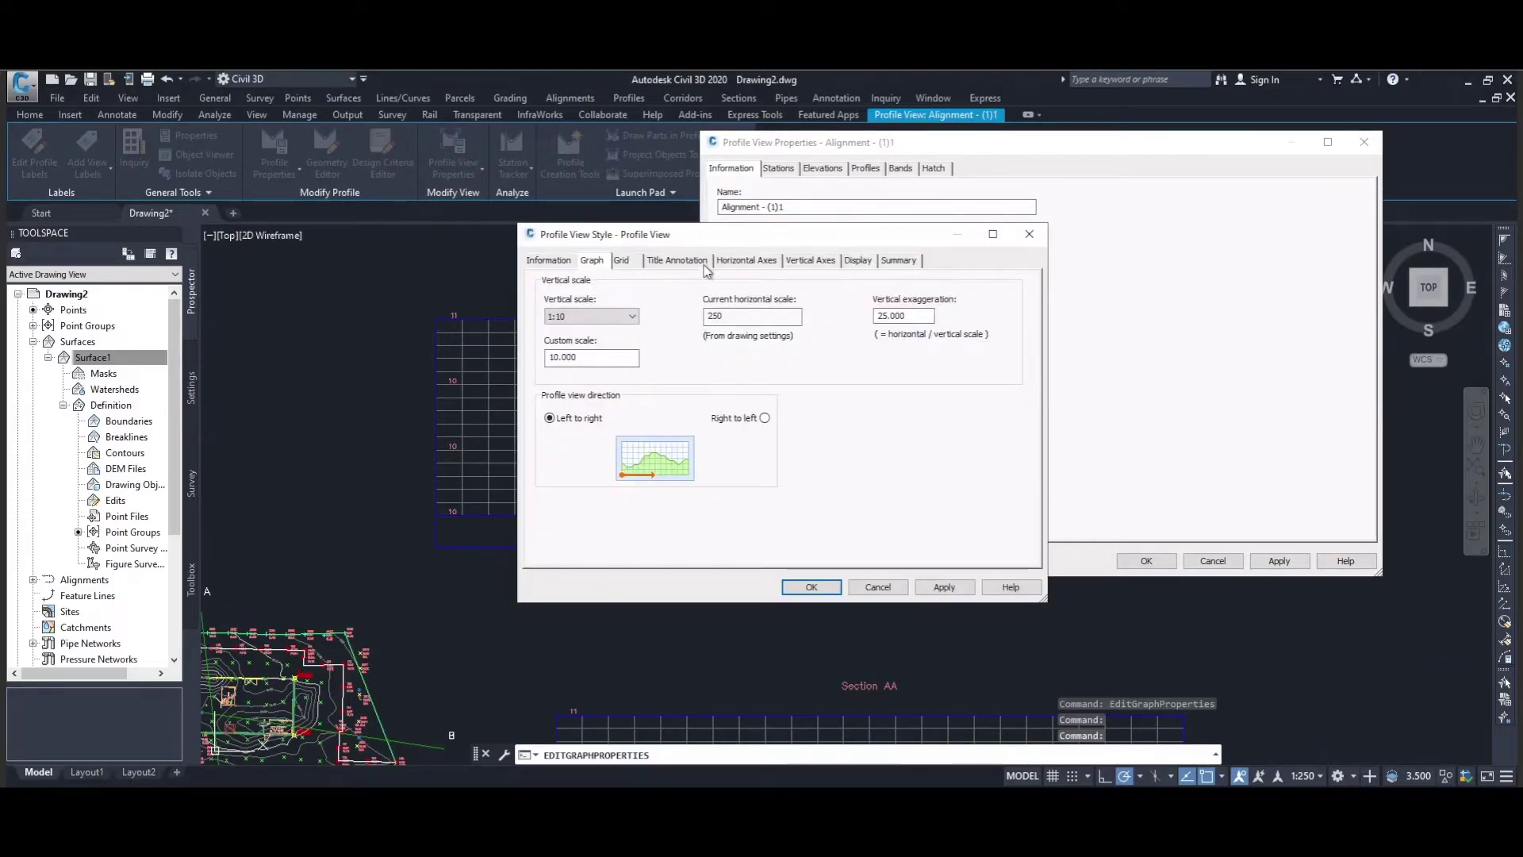
click(805, 265)
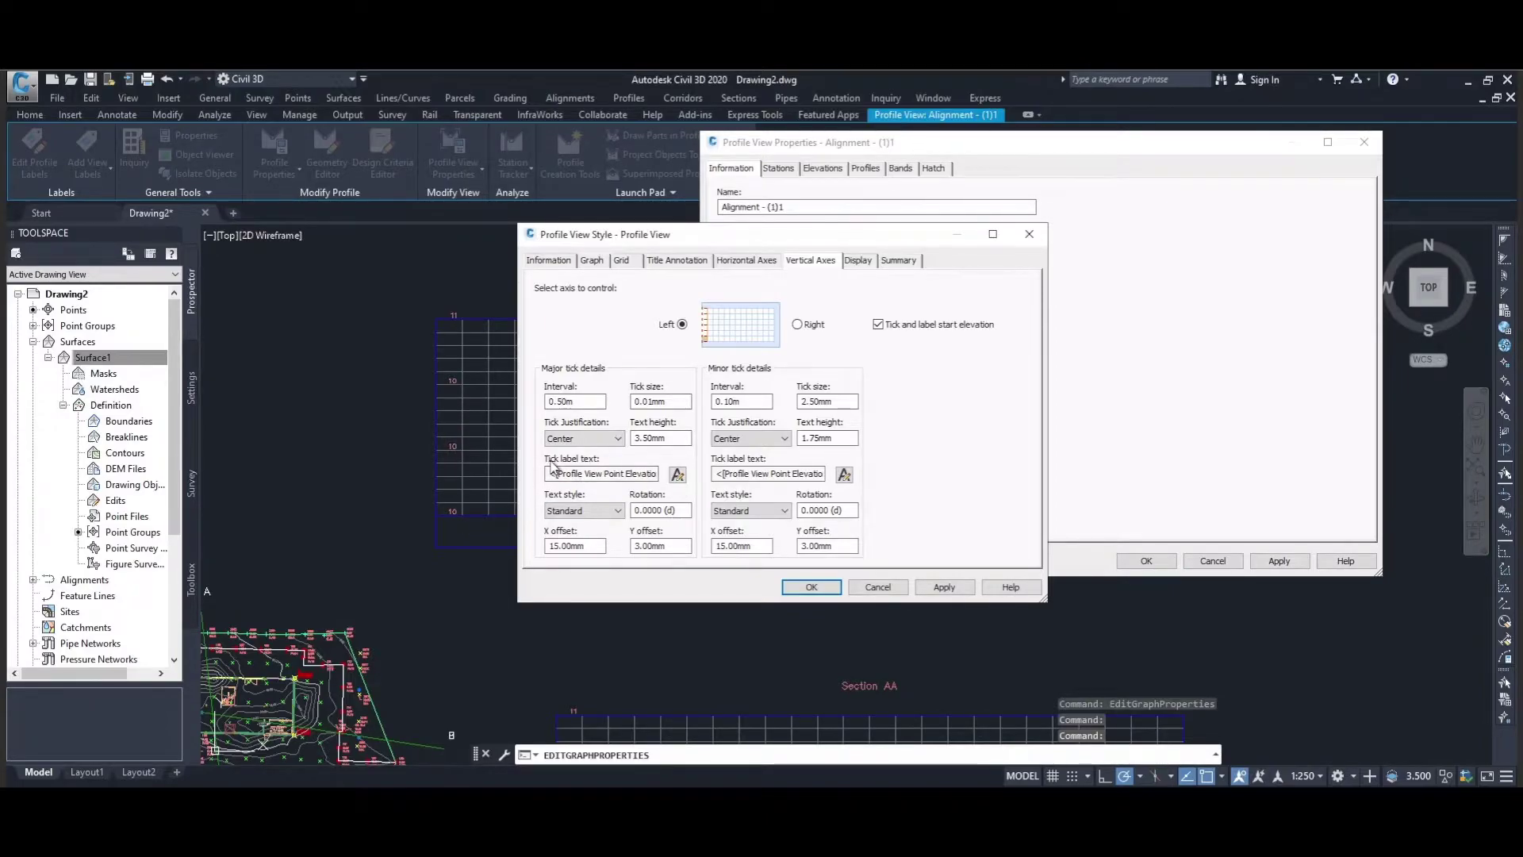
click(676, 474)
key(ctrl+a)
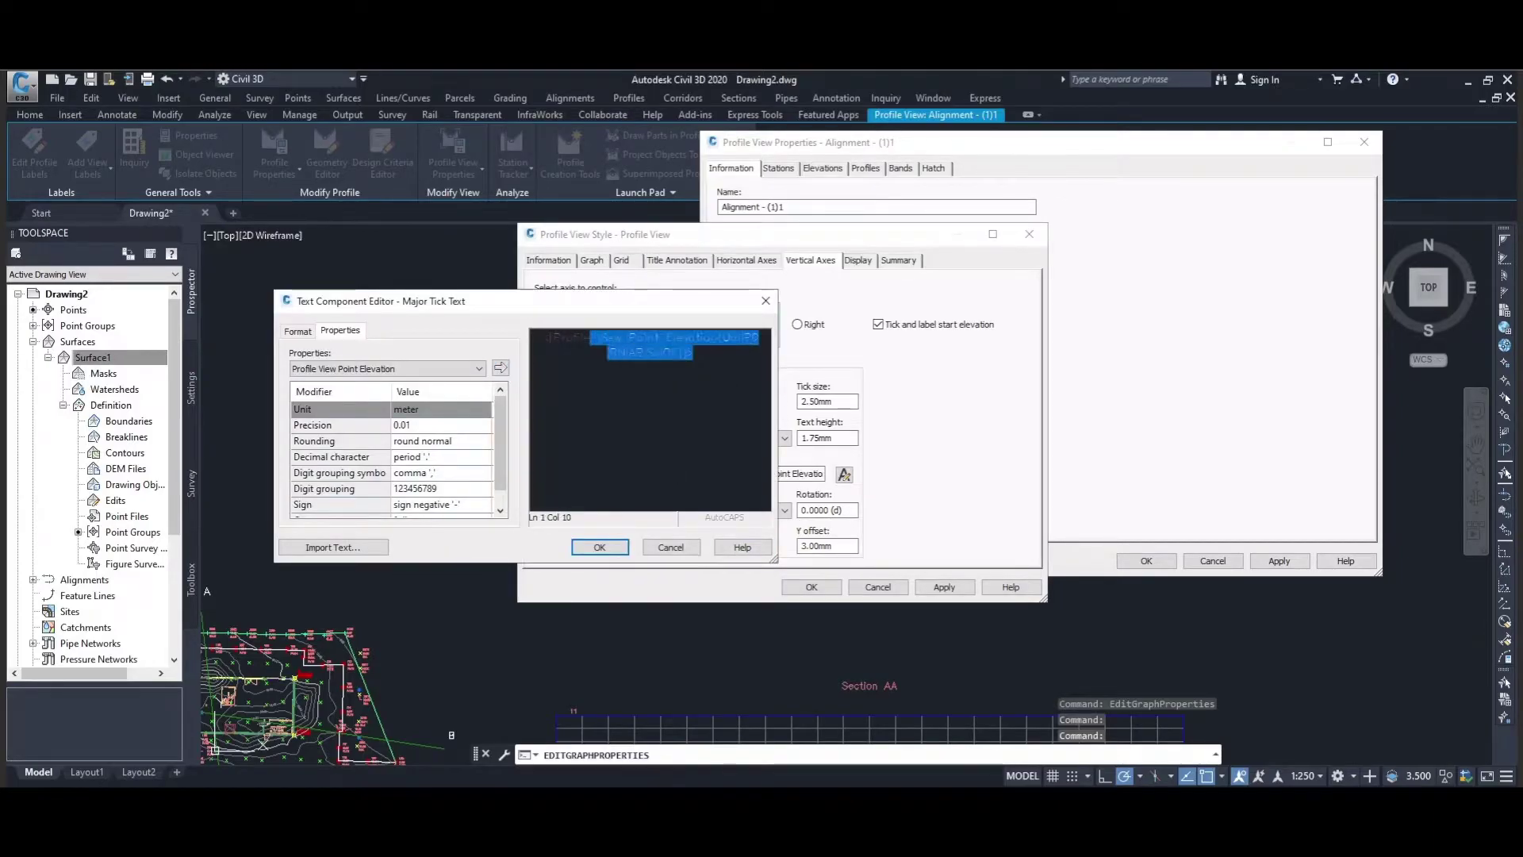
key(Delete)
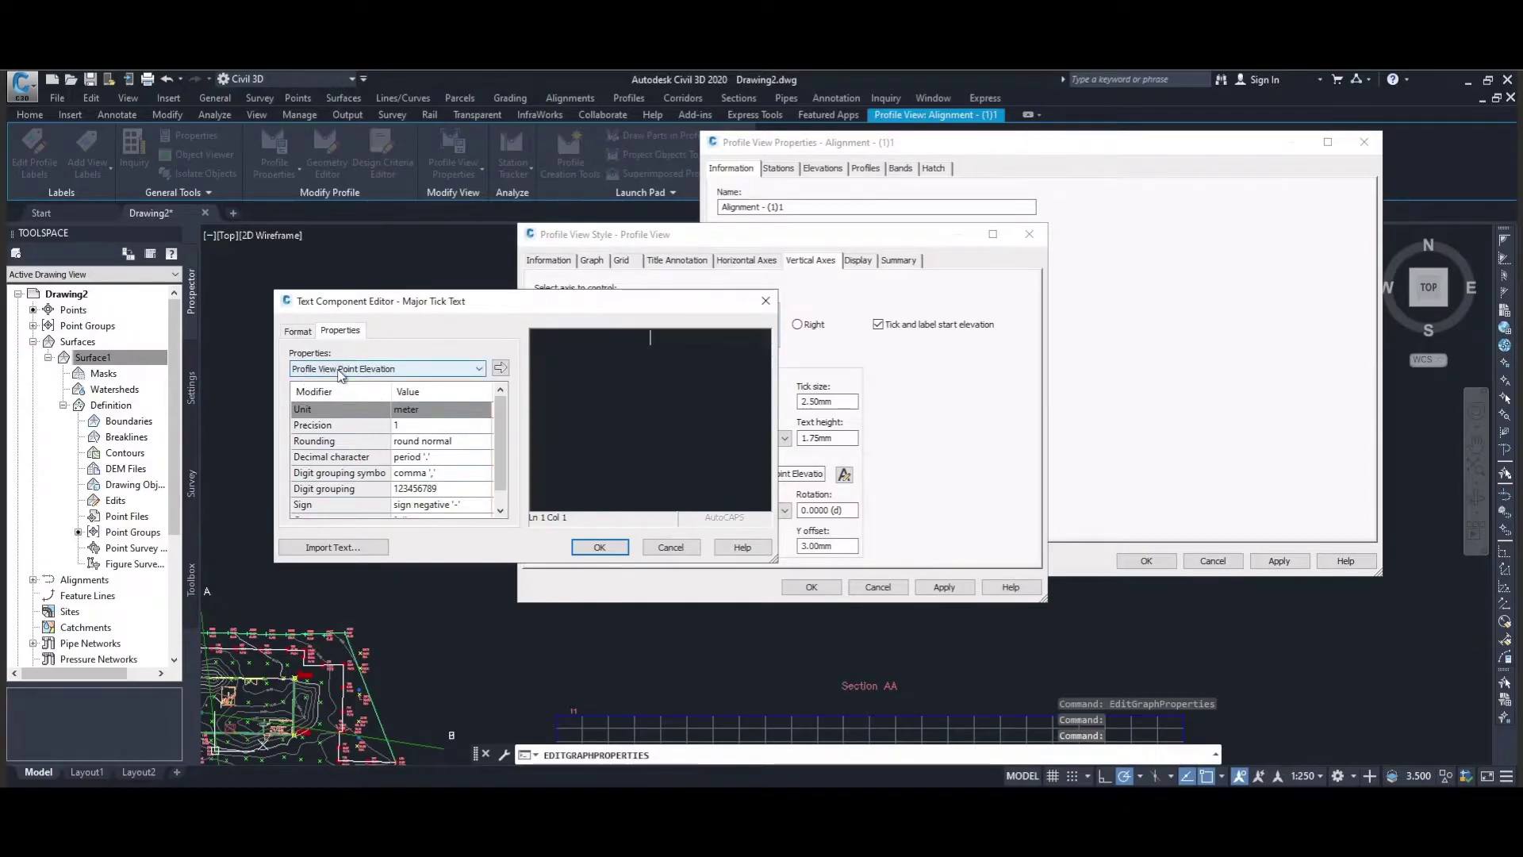
click(468, 427)
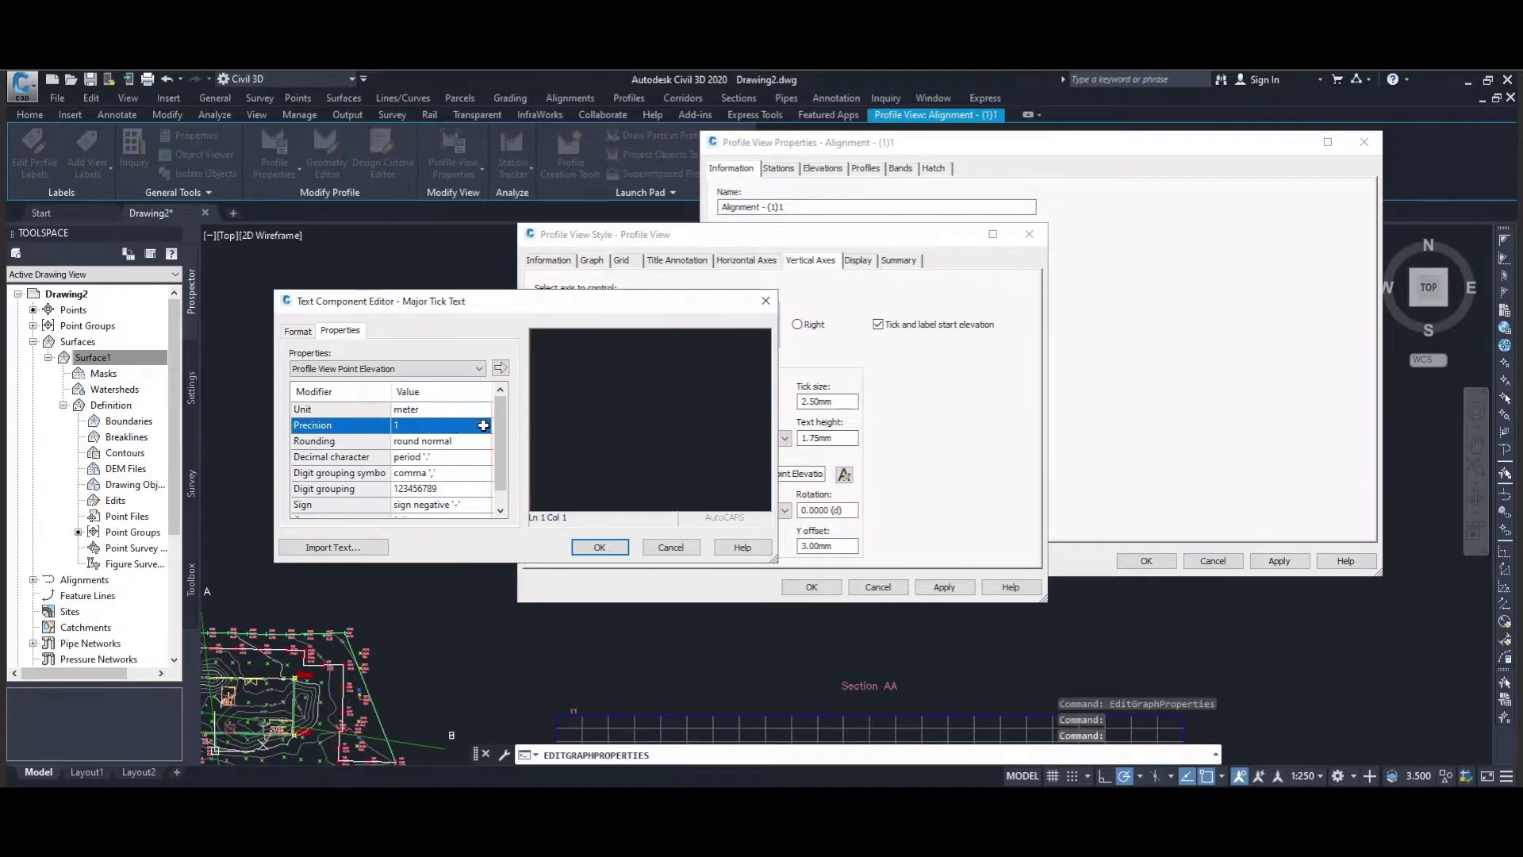
click(483, 425)
click(419, 456)
click(500, 368)
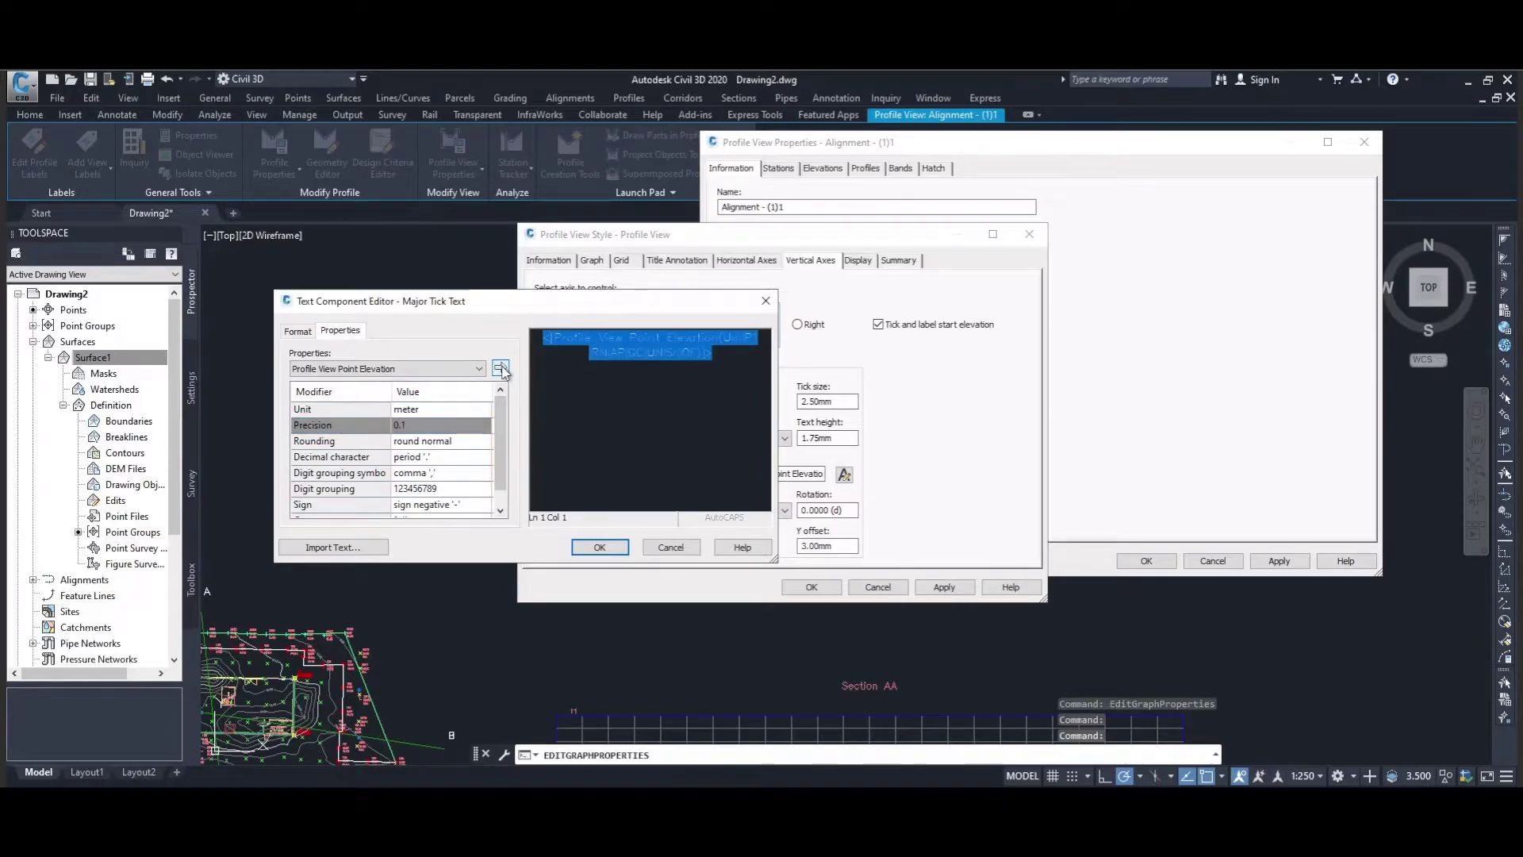
click(600, 547)
click(959, 593)
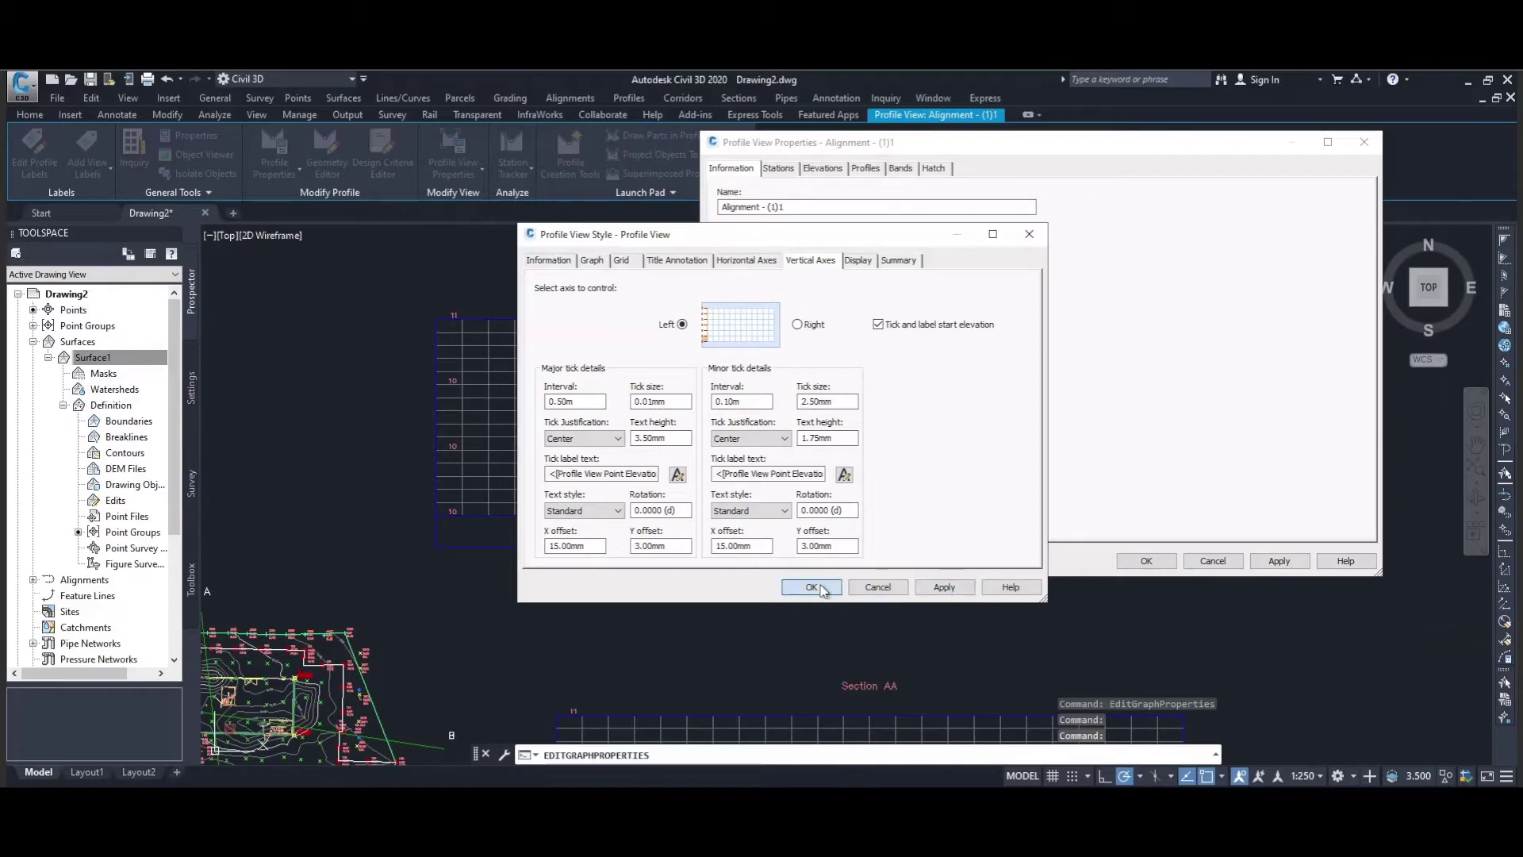
click(812, 586)
click(1269, 560)
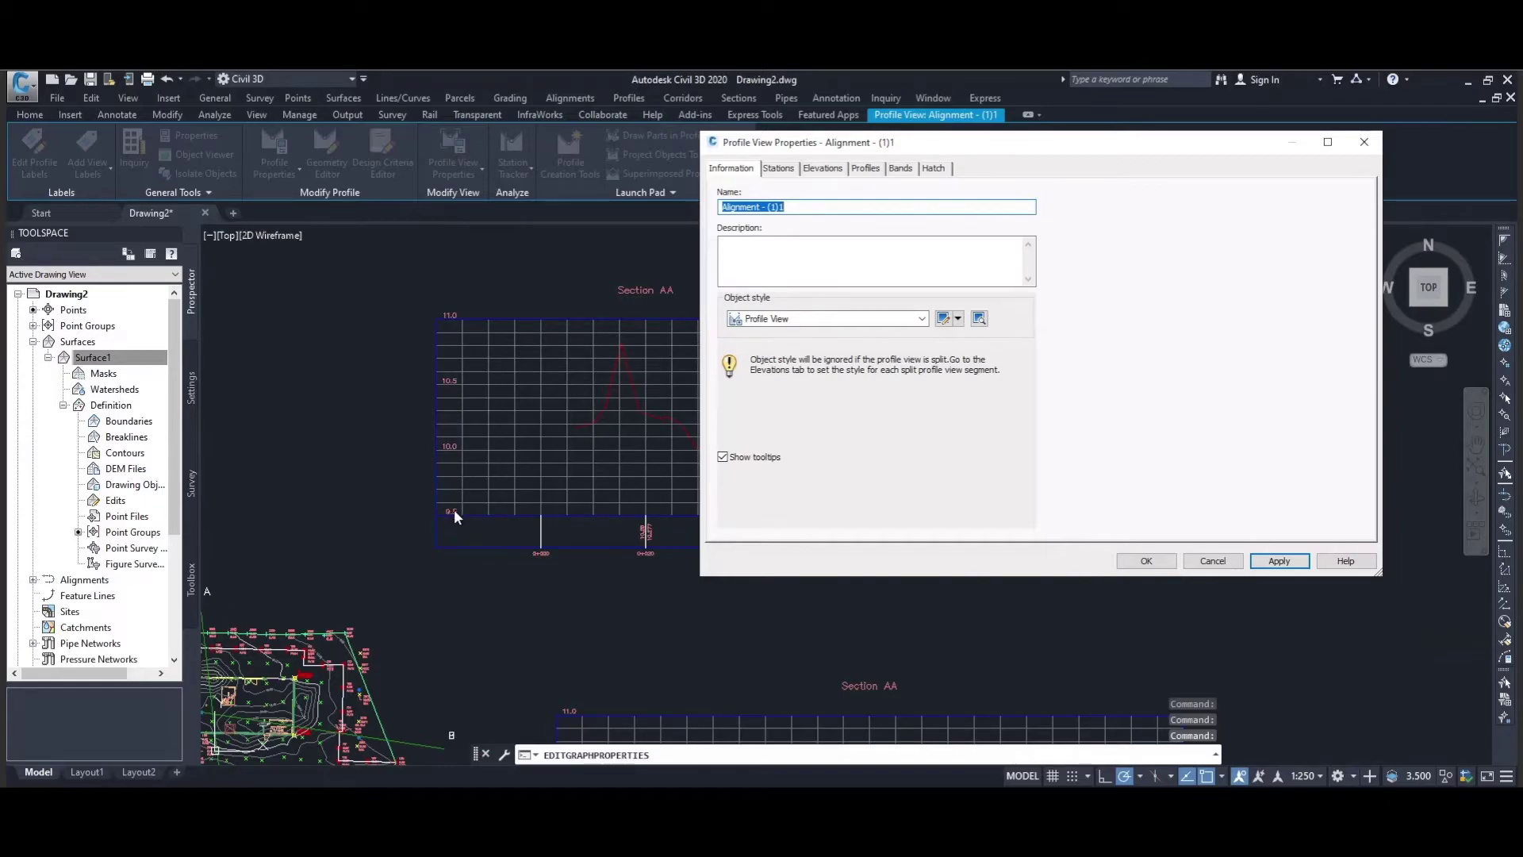
Step: Replace the vertical axis's minor tick label text with the Profile View Point Elevation property at 0.01 precision
click(958, 318)
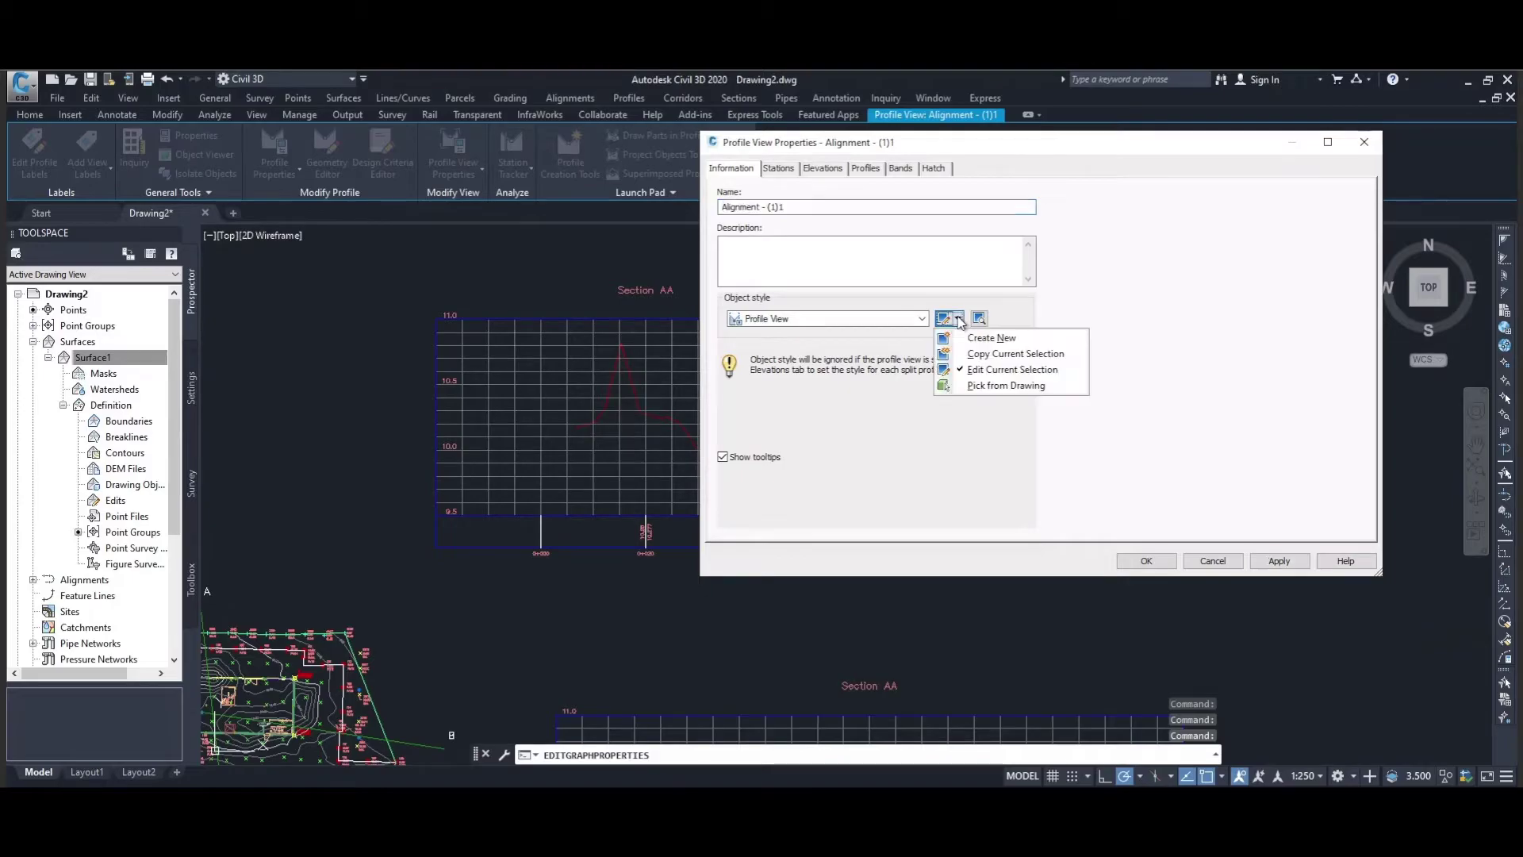
click(984, 370)
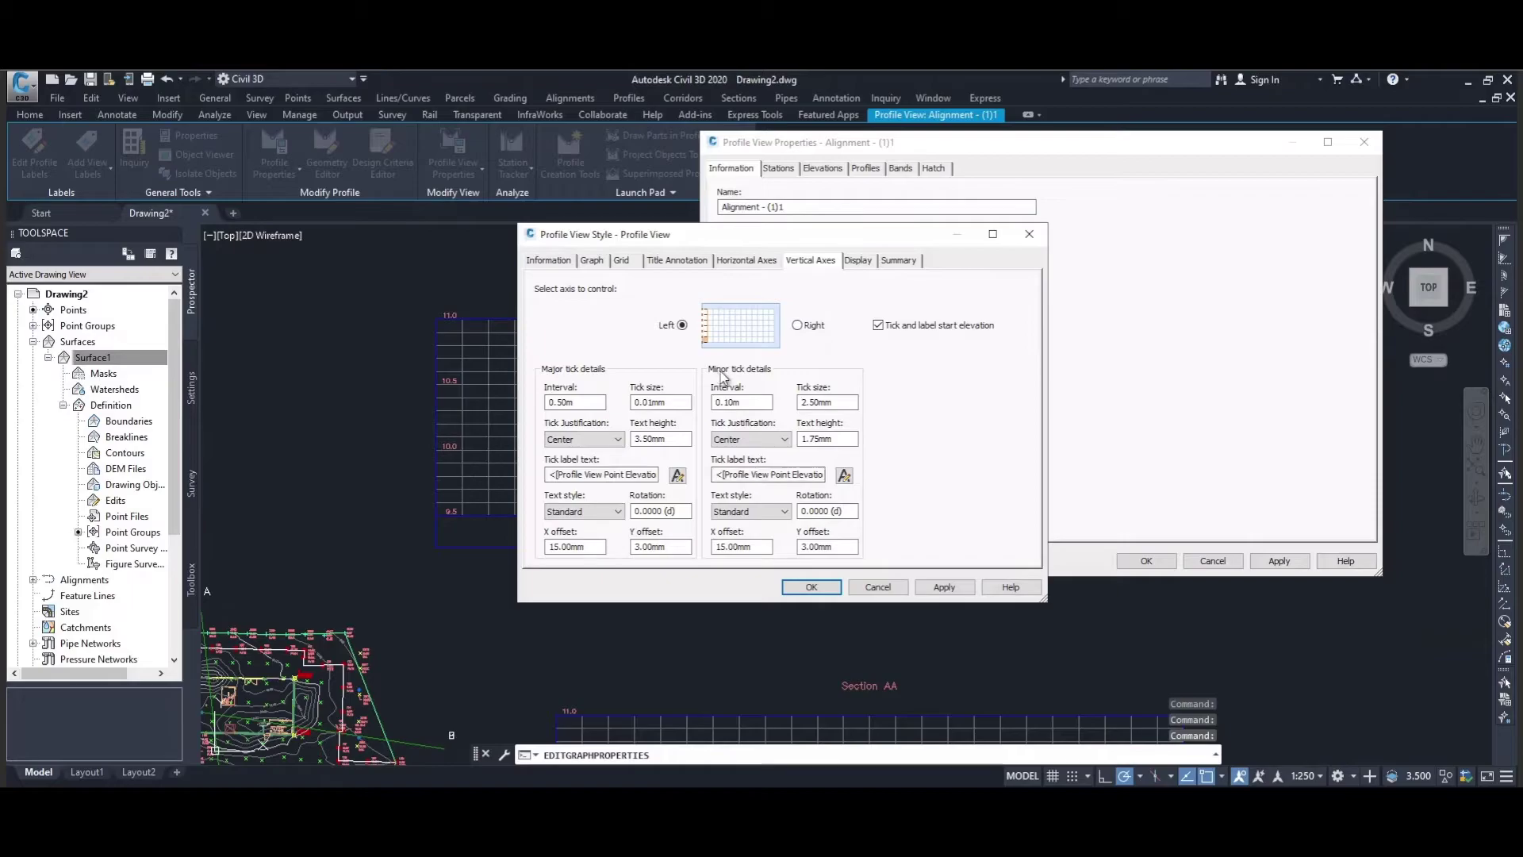
click(845, 476)
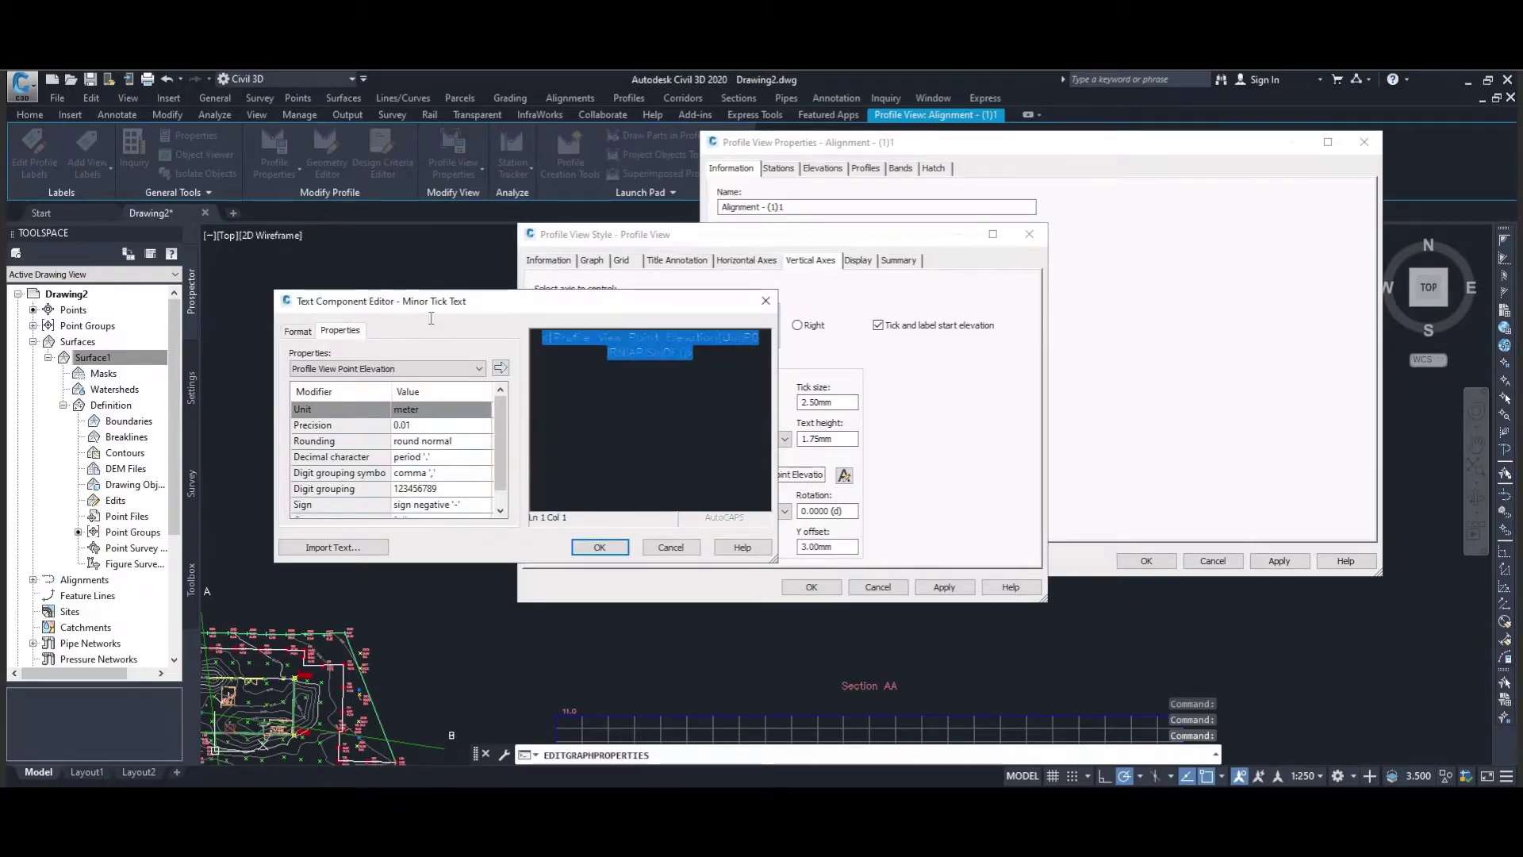
key(Delete)
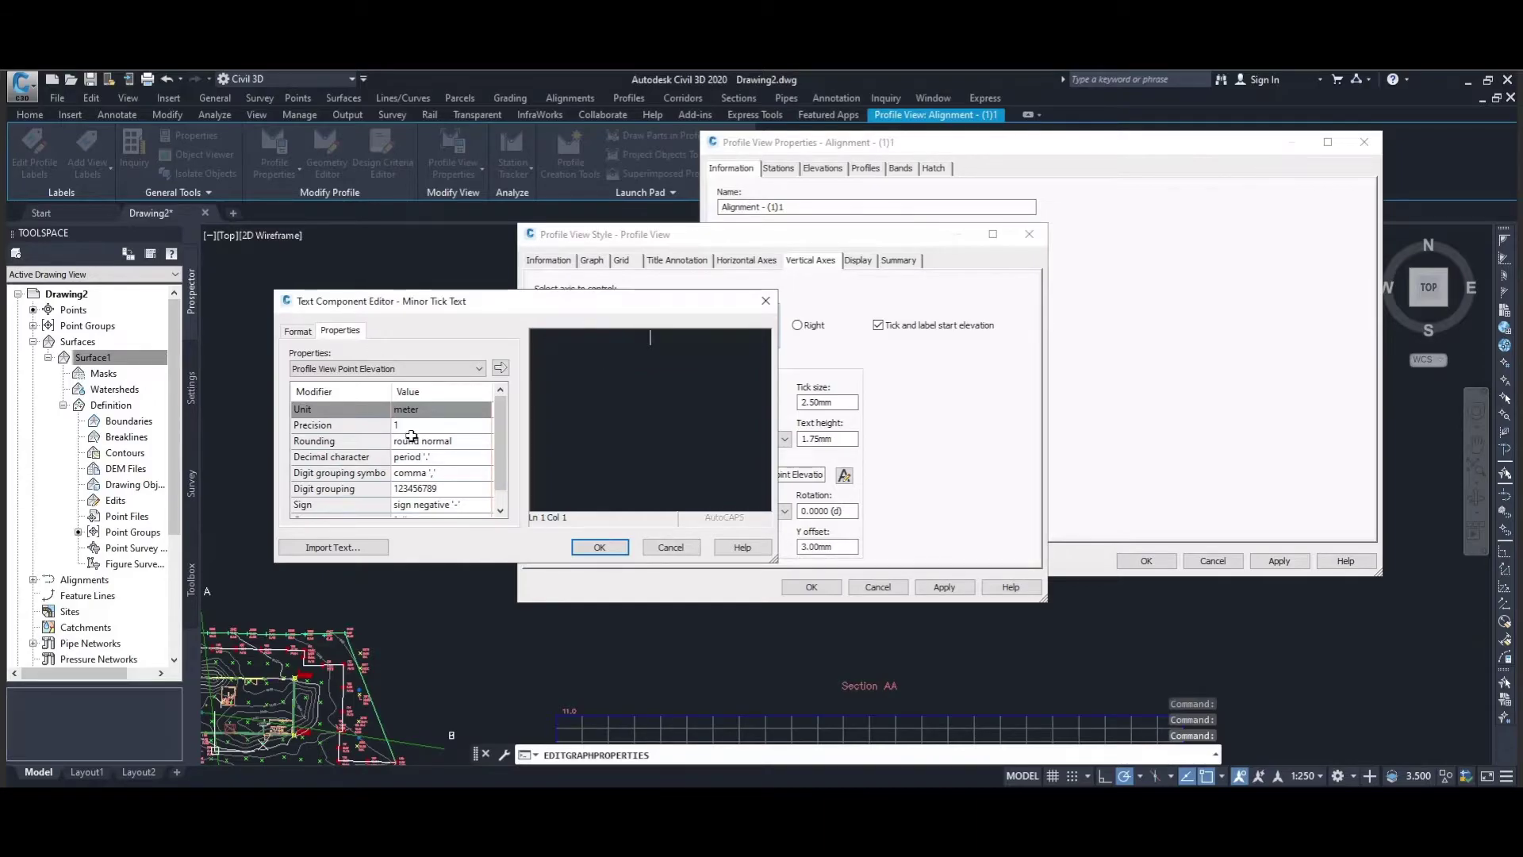
click(414, 426)
click(479, 425)
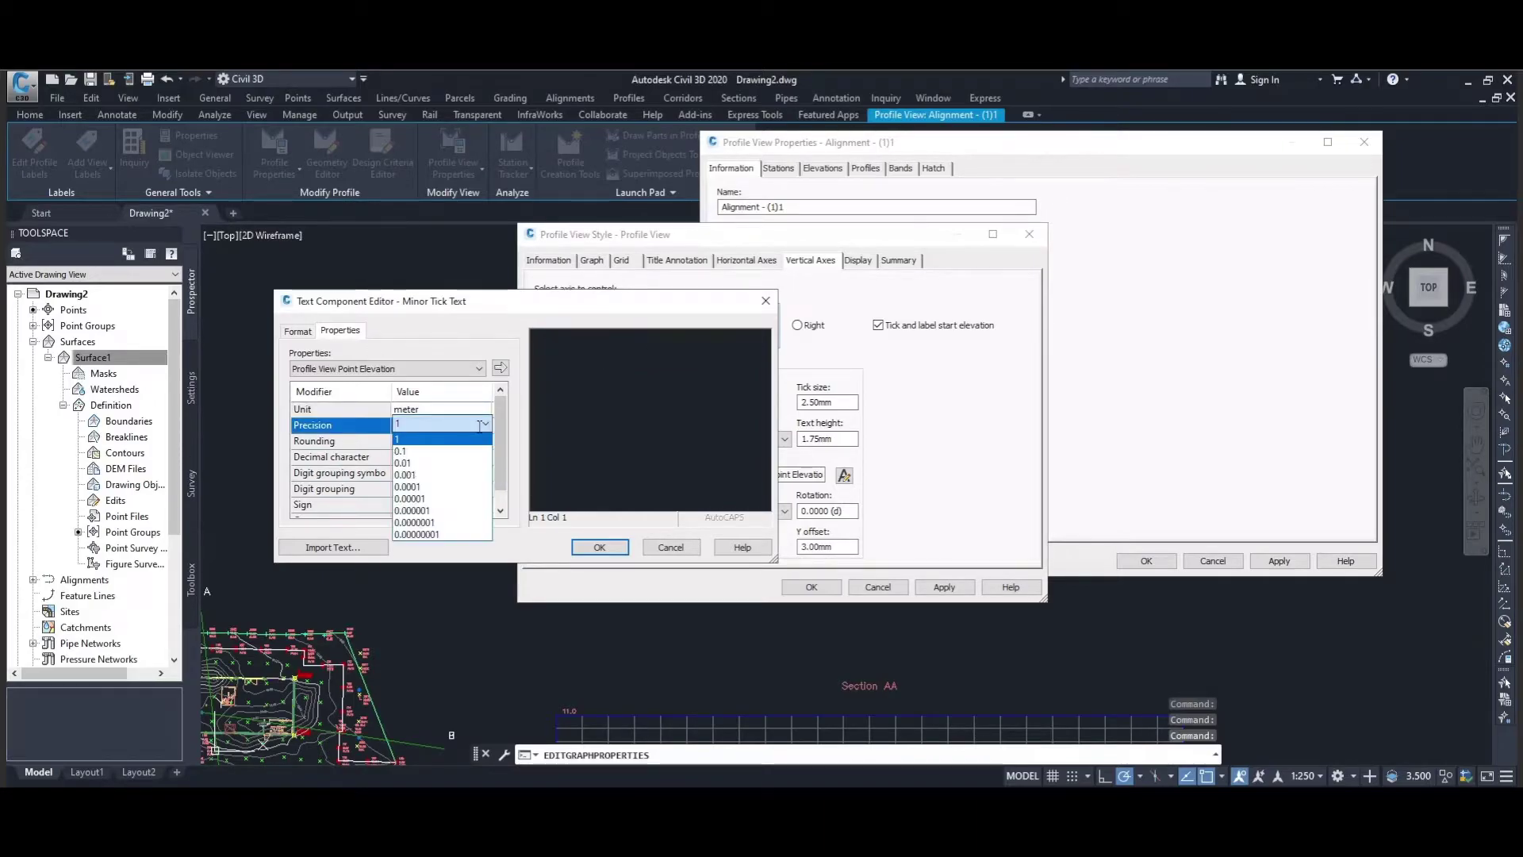
click(413, 463)
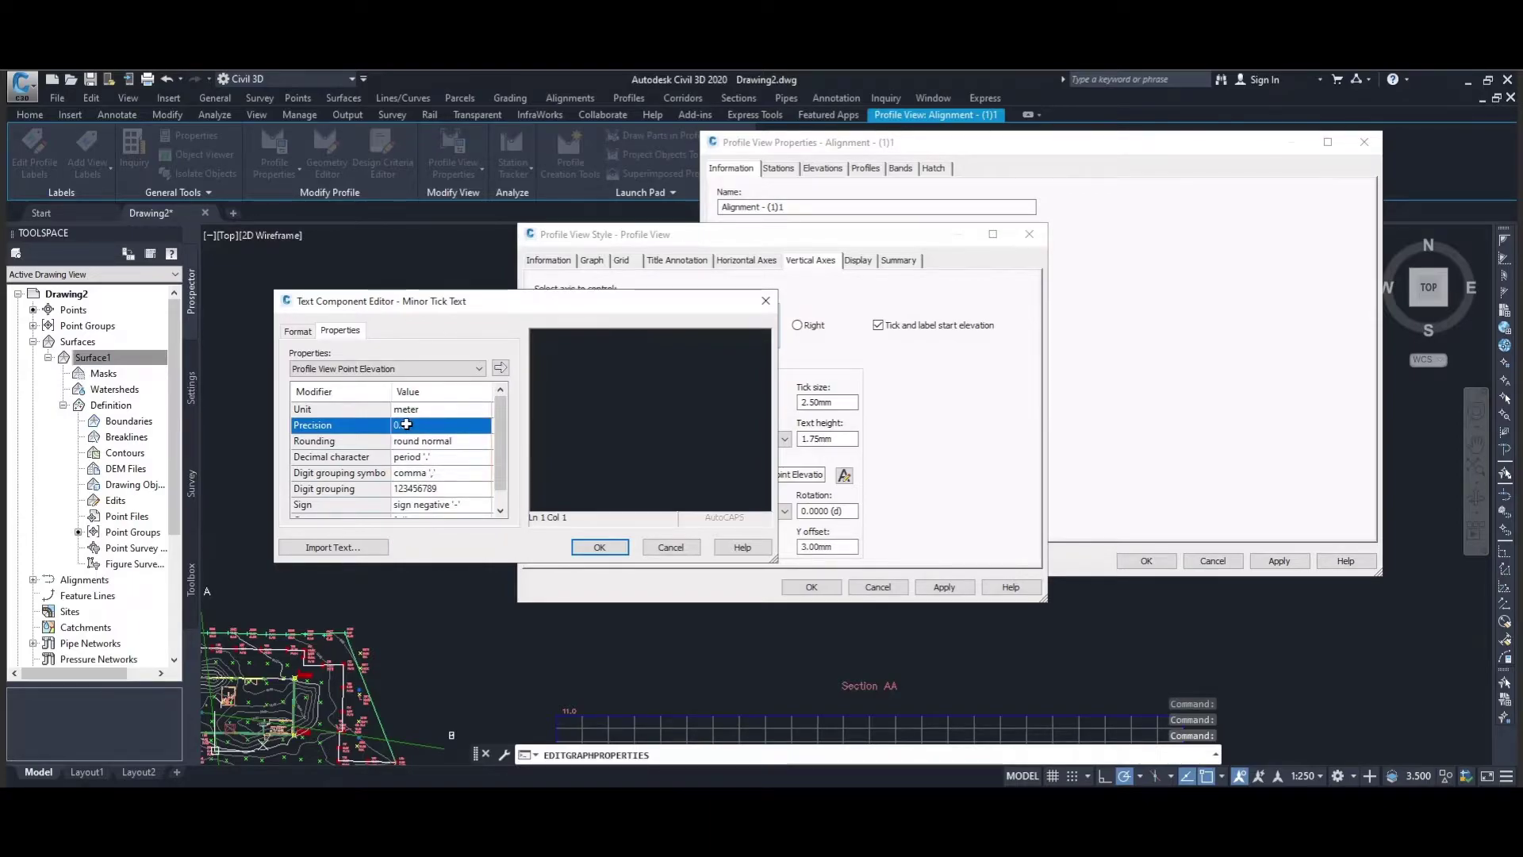
click(501, 368)
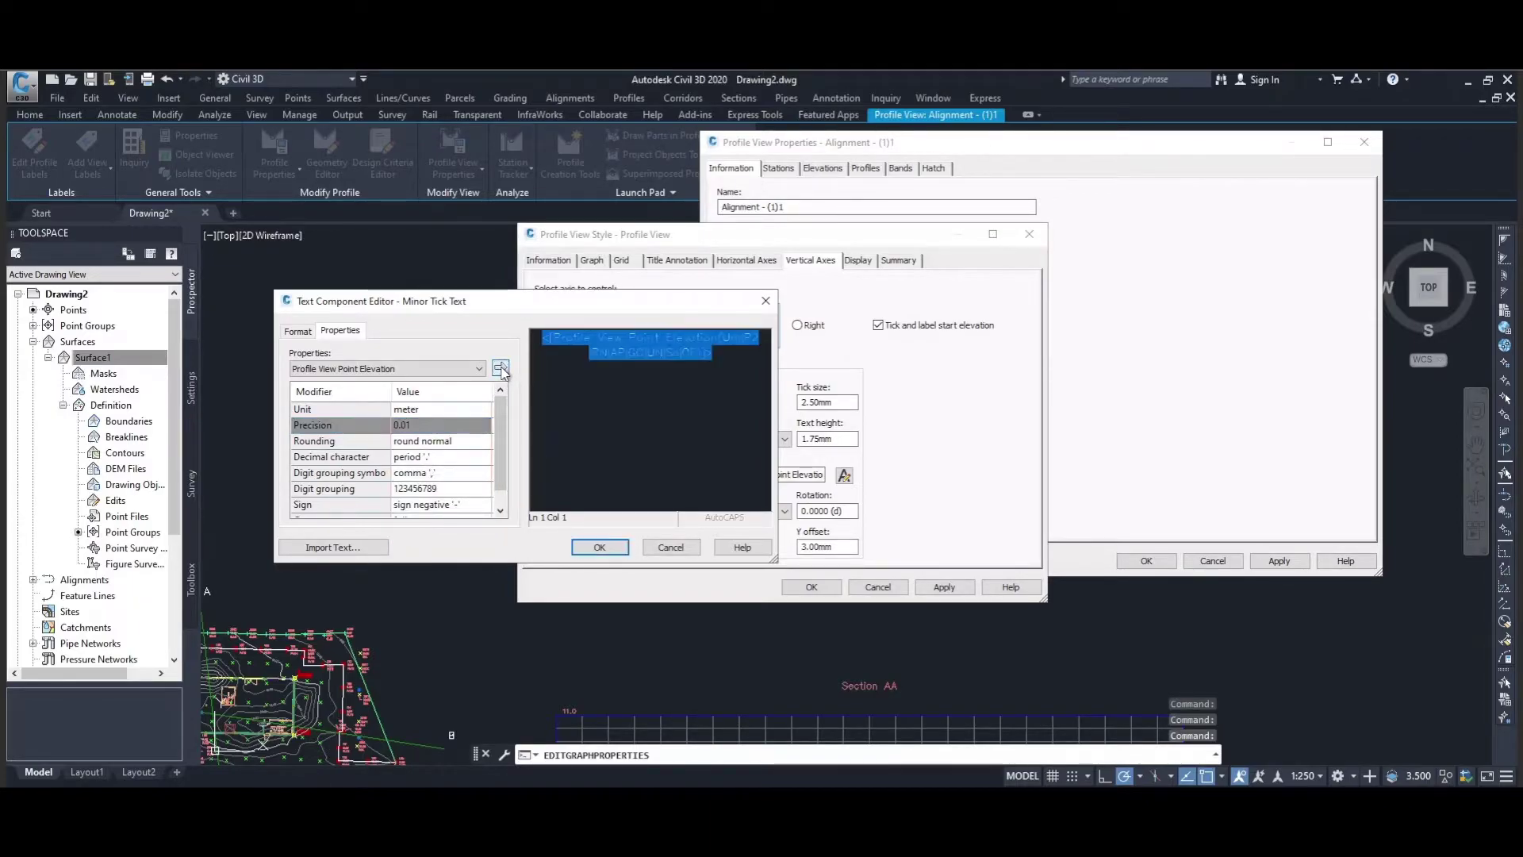
click(596, 547)
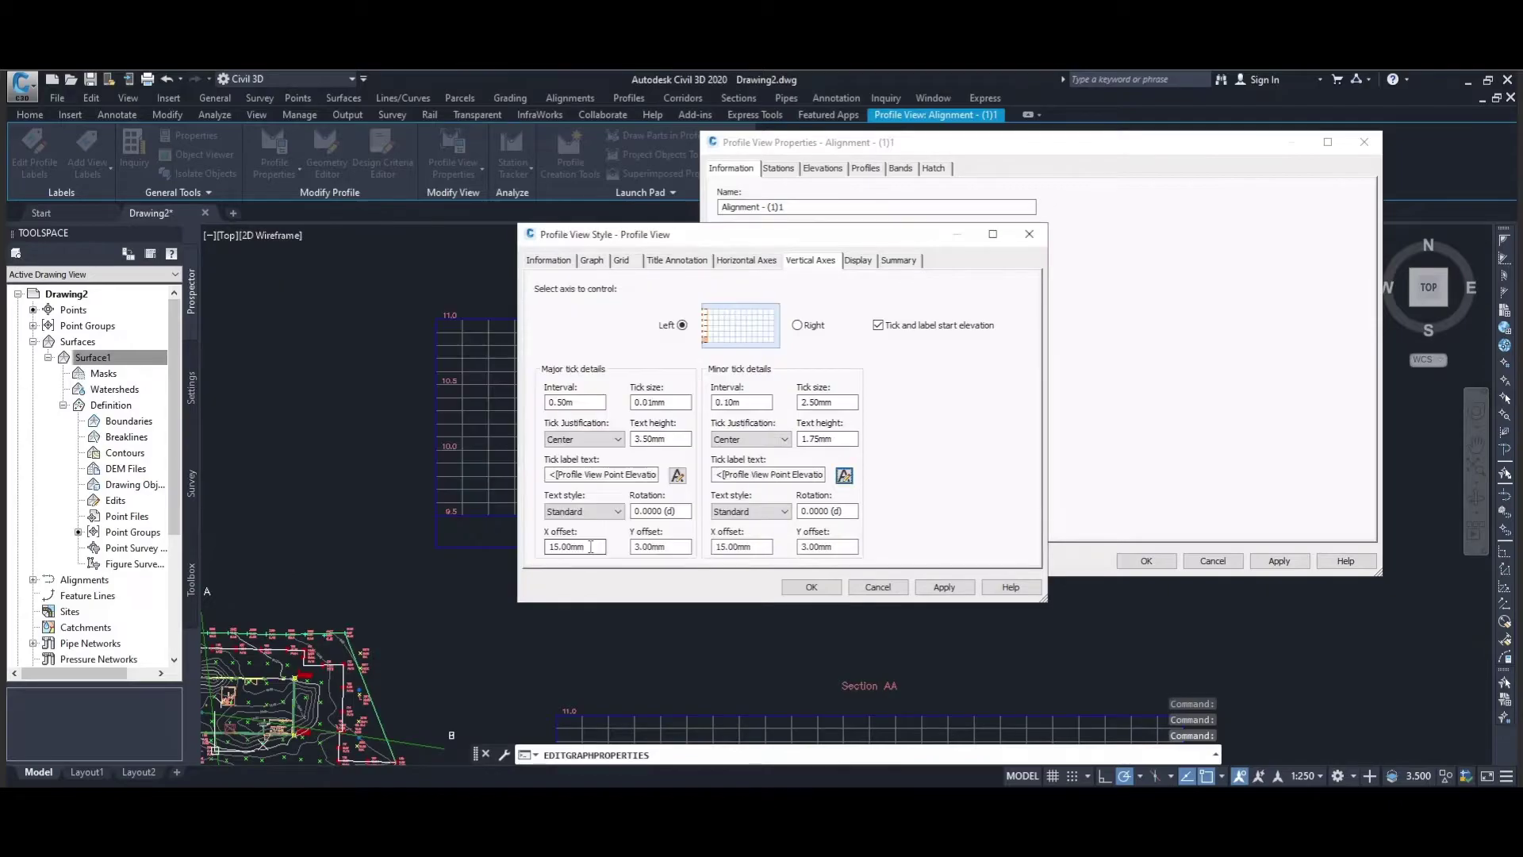
Step: Accept the vertical axis tick label changes in the profile view style and apply them to the profile view
click(940, 588)
click(812, 587)
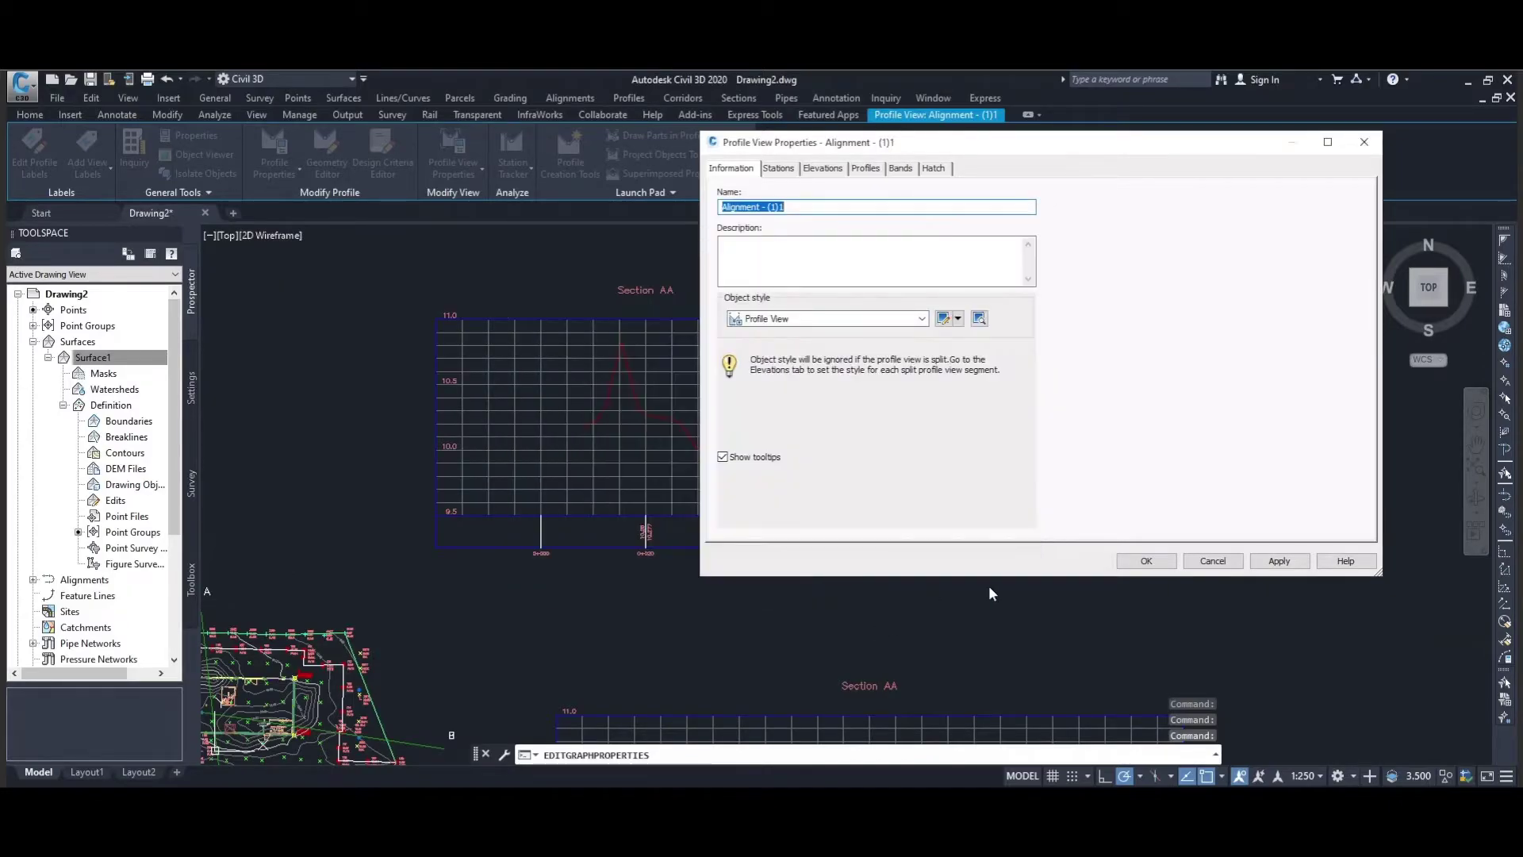
click(1277, 558)
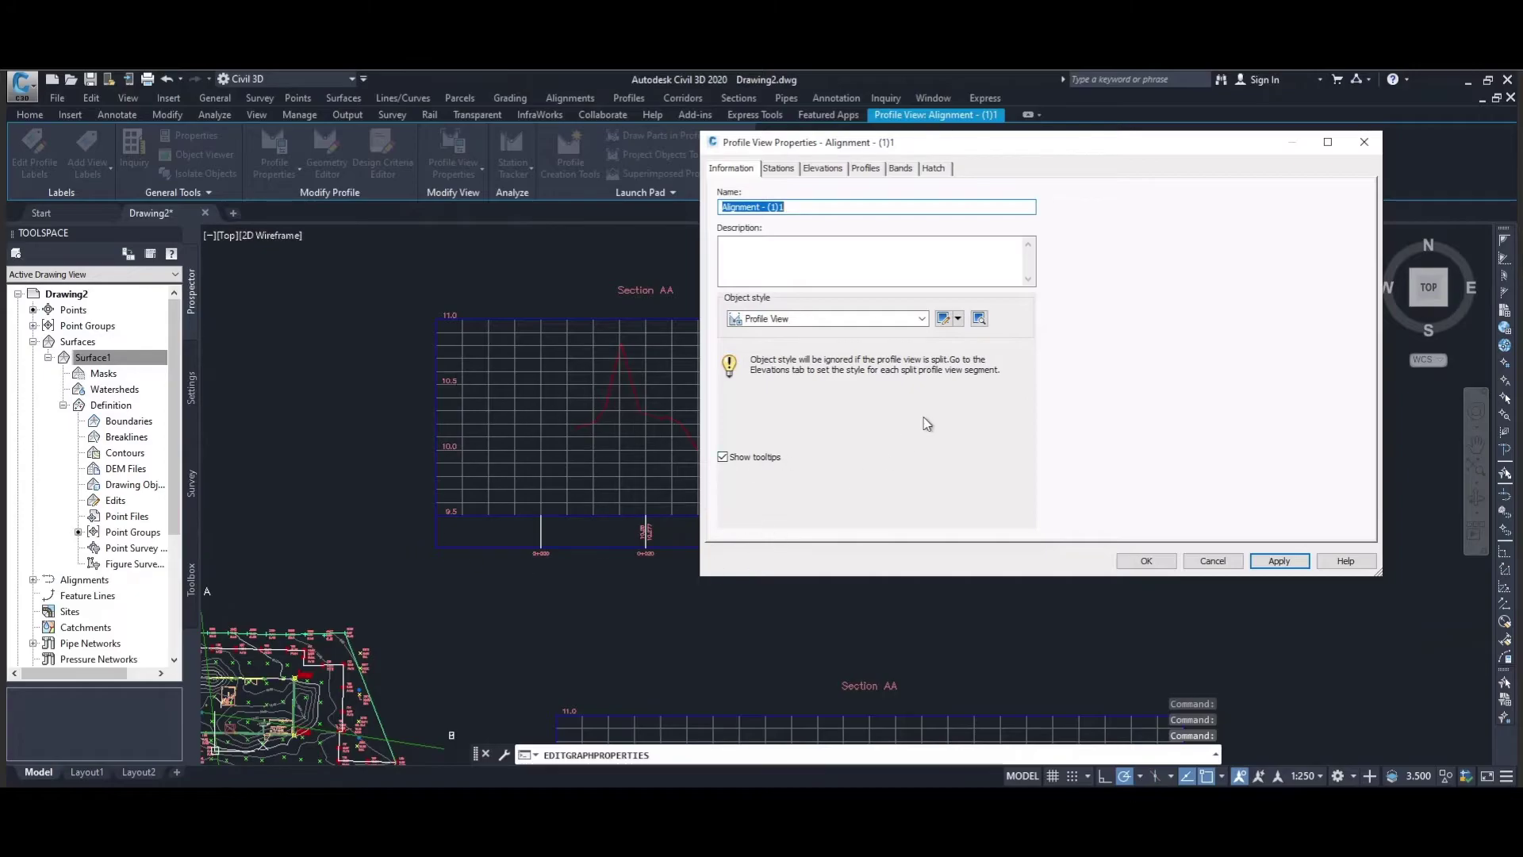
Step: Turn on visibility of the Left Axis Title and Left Axis Annotation Minor components in the profile view style and apply it
click(958, 318)
click(980, 370)
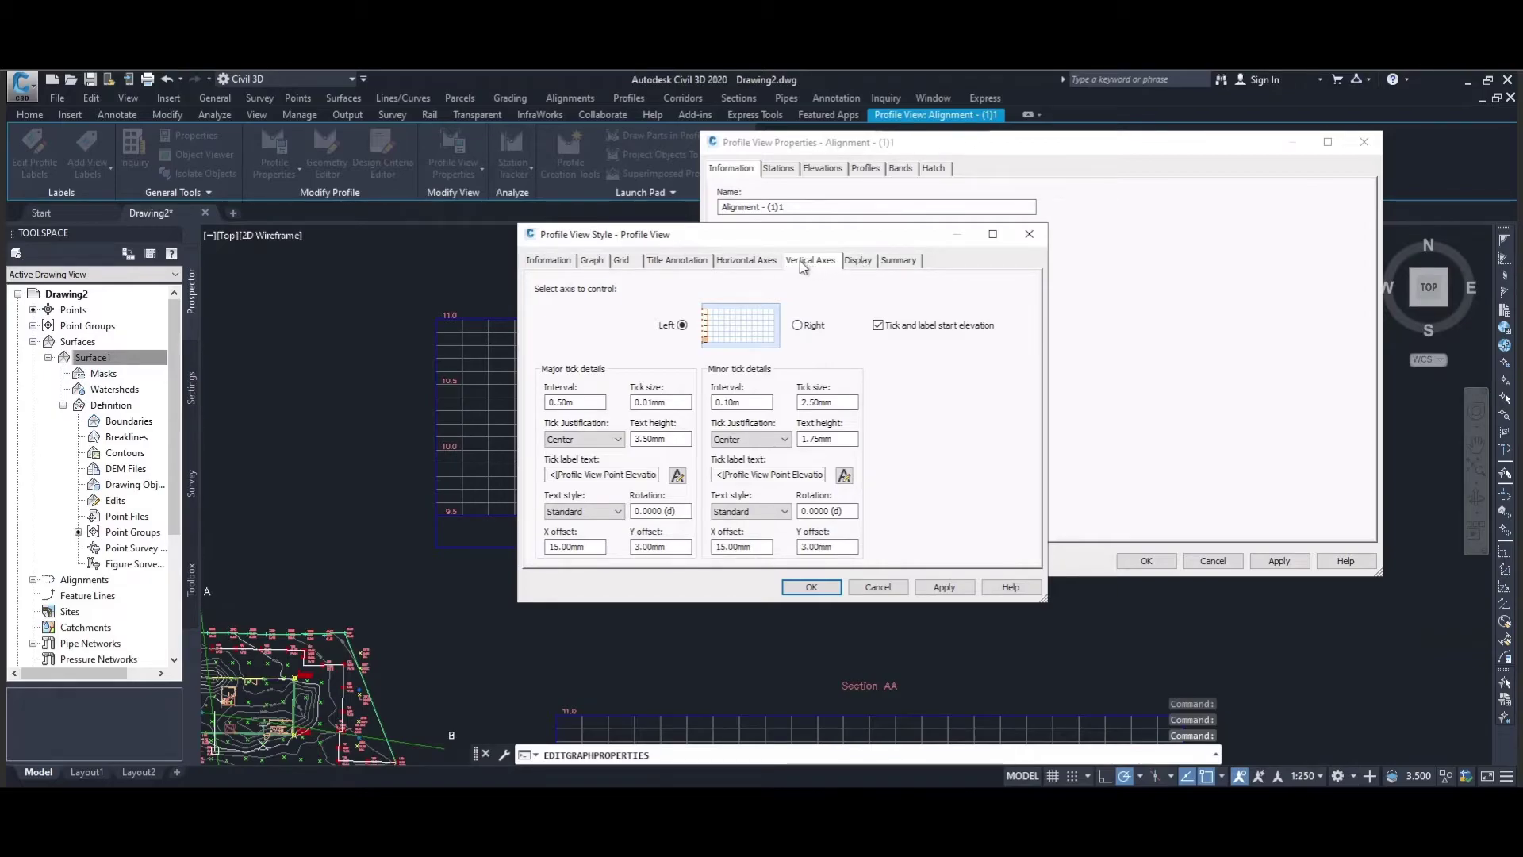
click(859, 262)
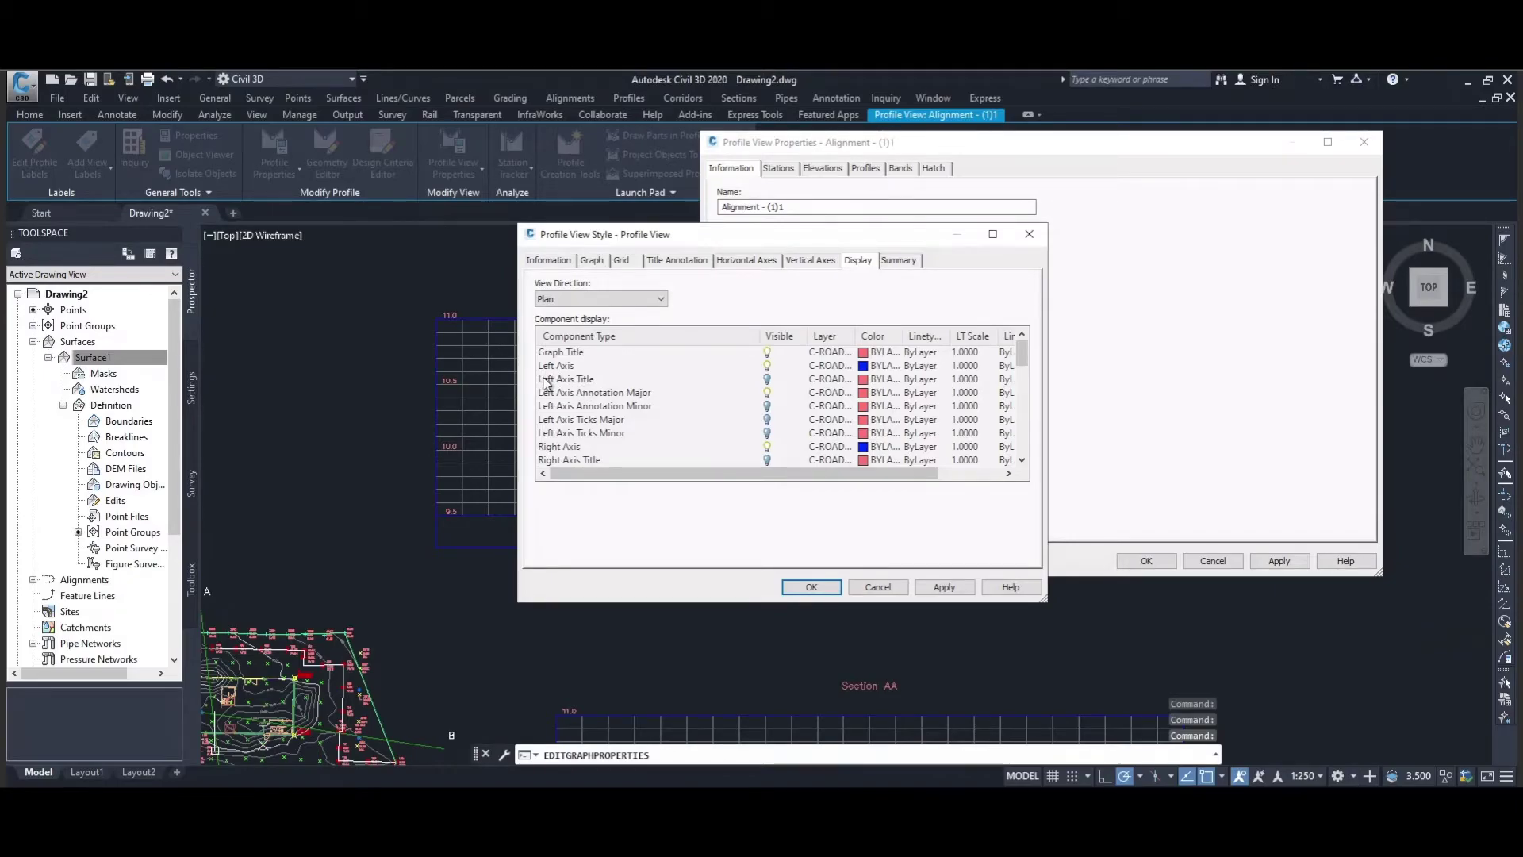
click(768, 381)
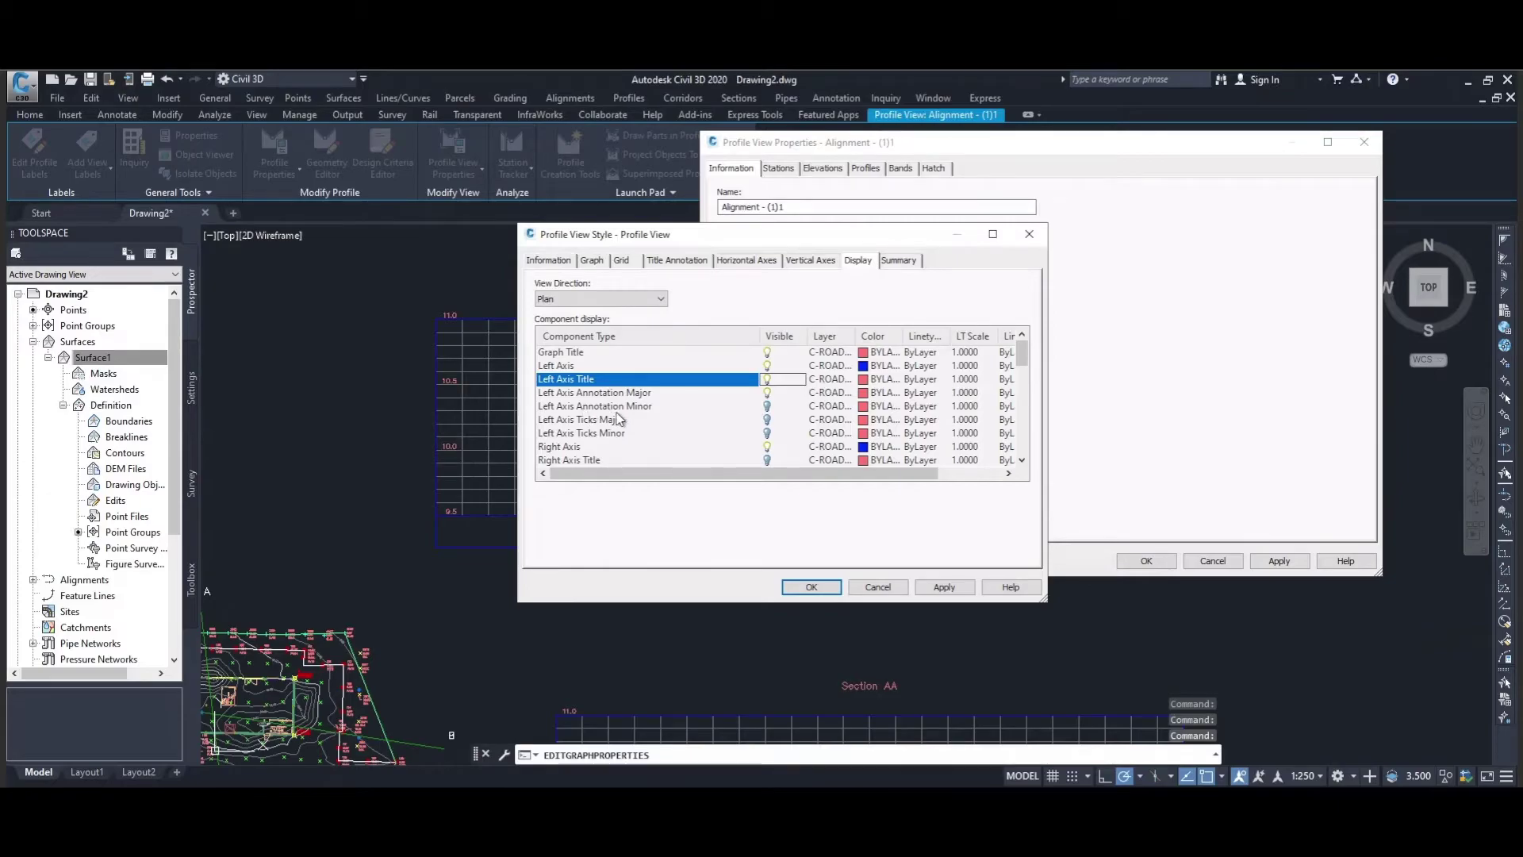
click(768, 406)
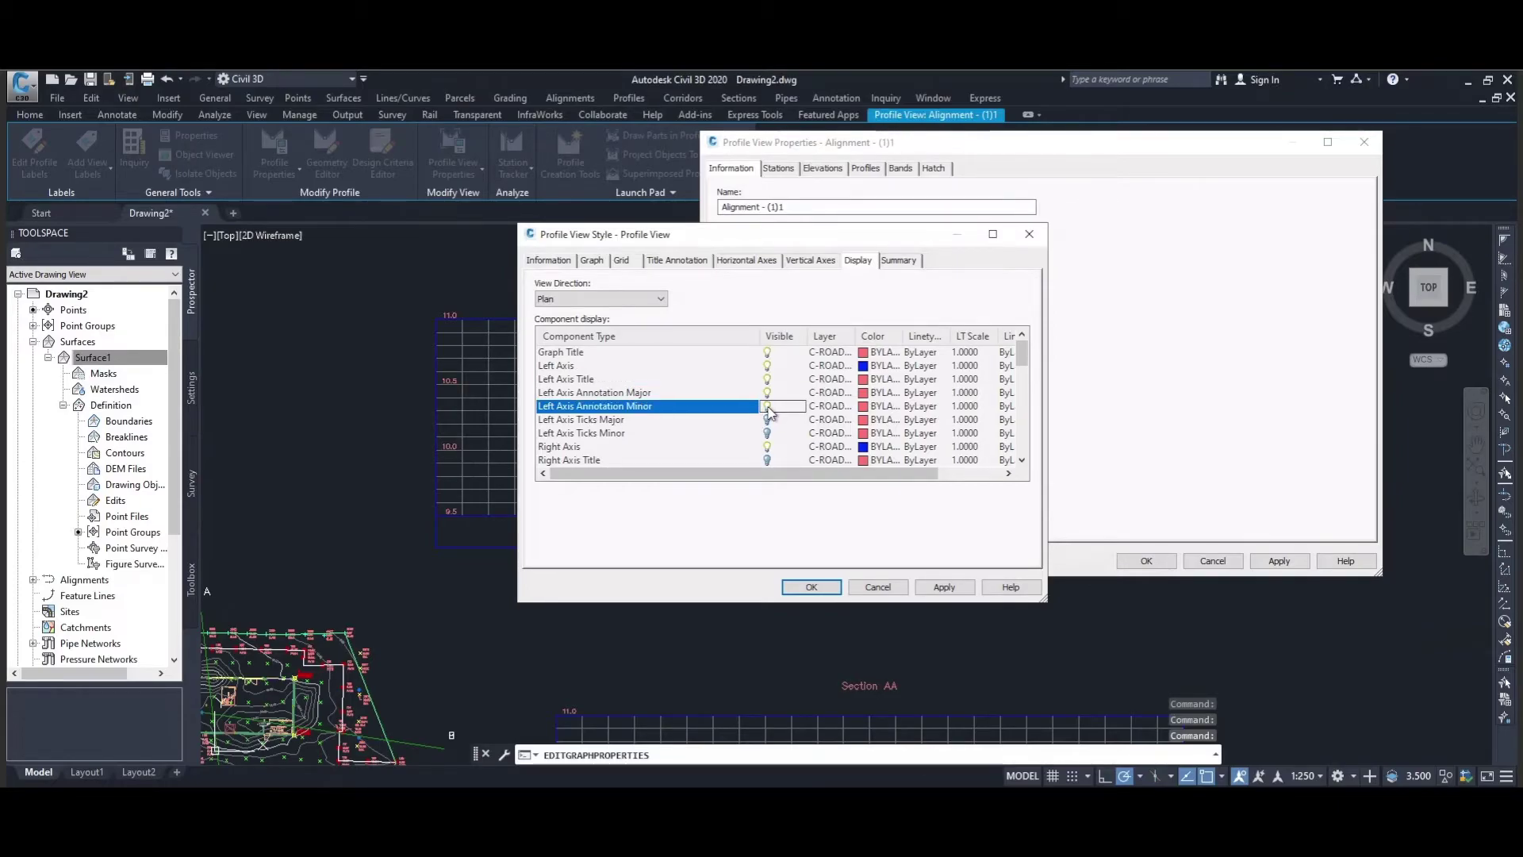
click(943, 588)
click(809, 588)
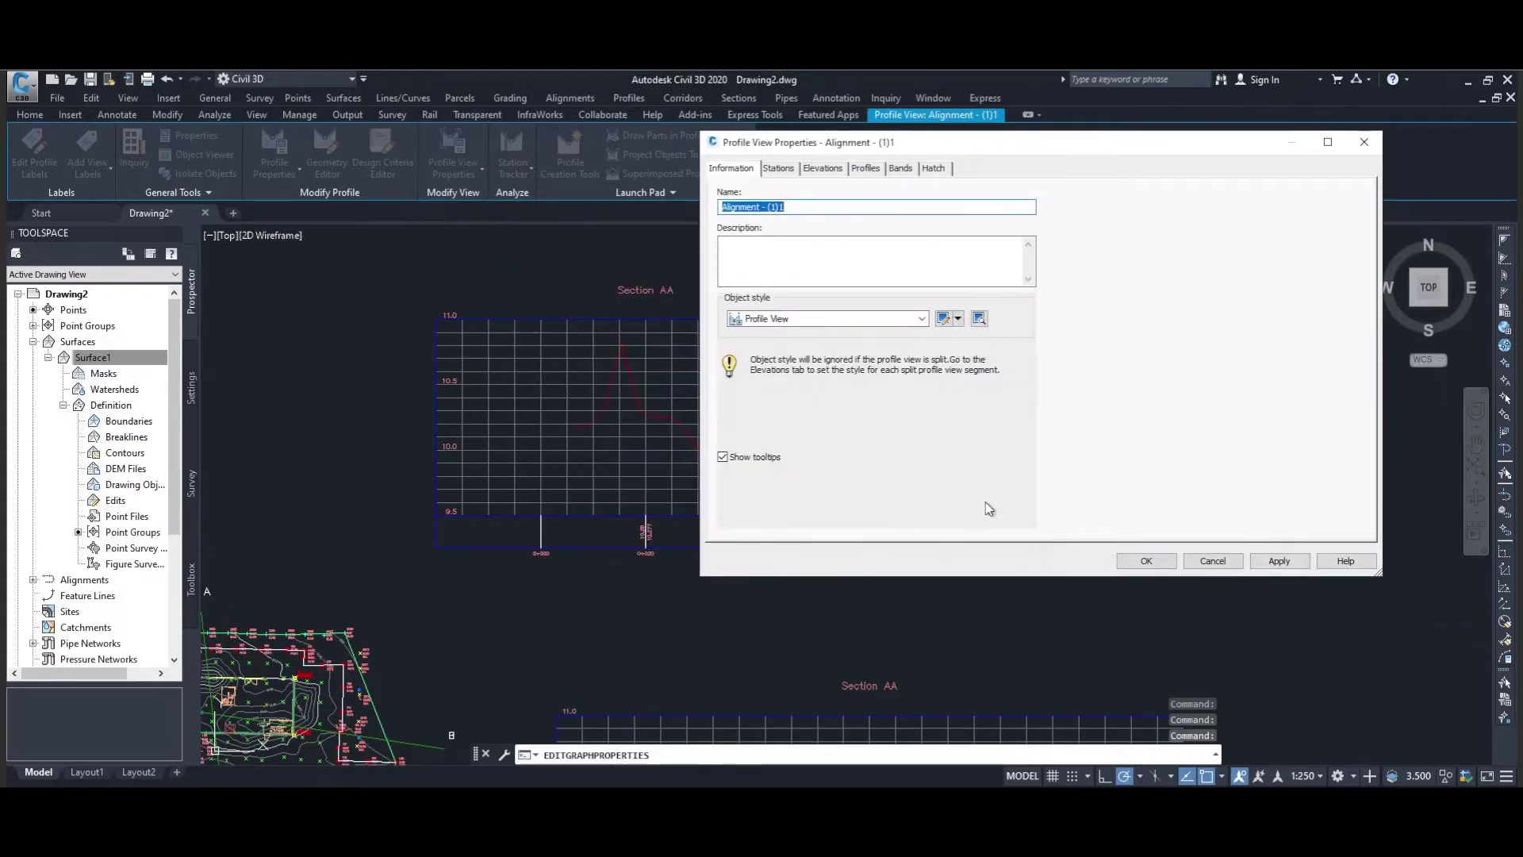
click(1280, 560)
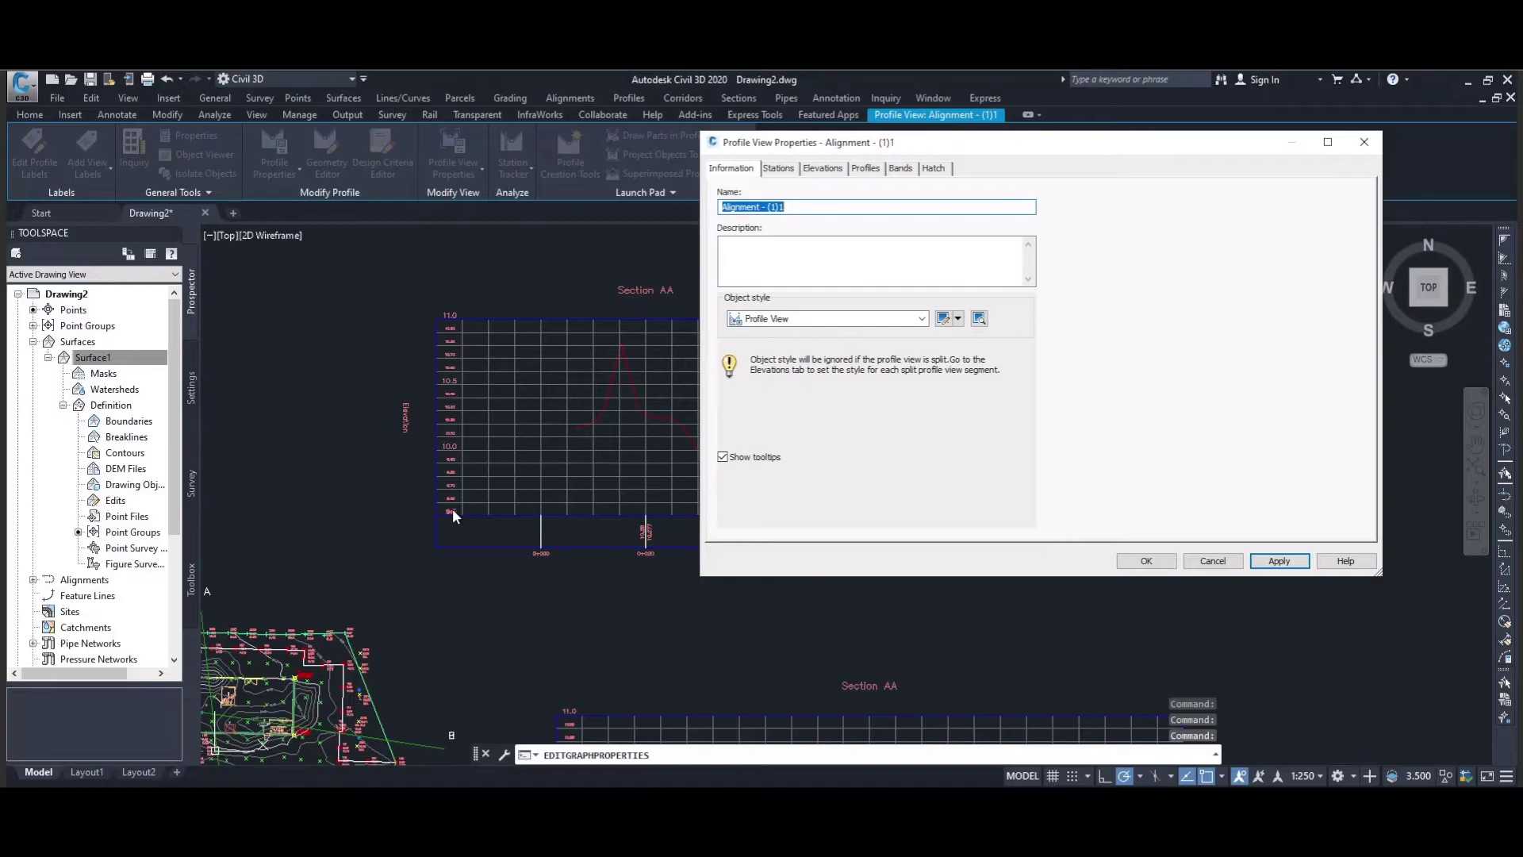
drag(930, 149, 903, 247)
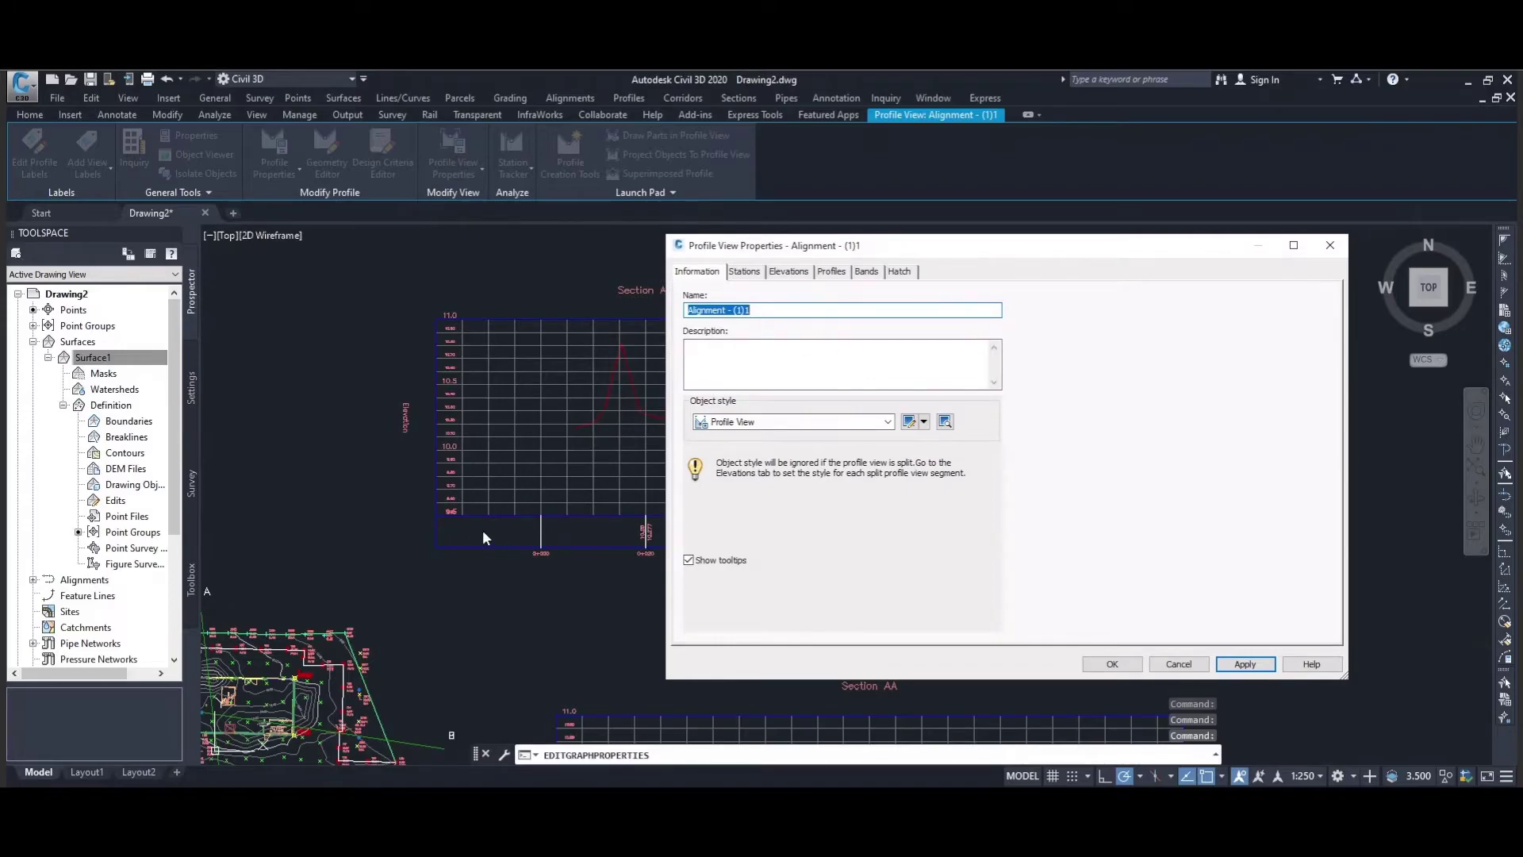
click(1110, 665)
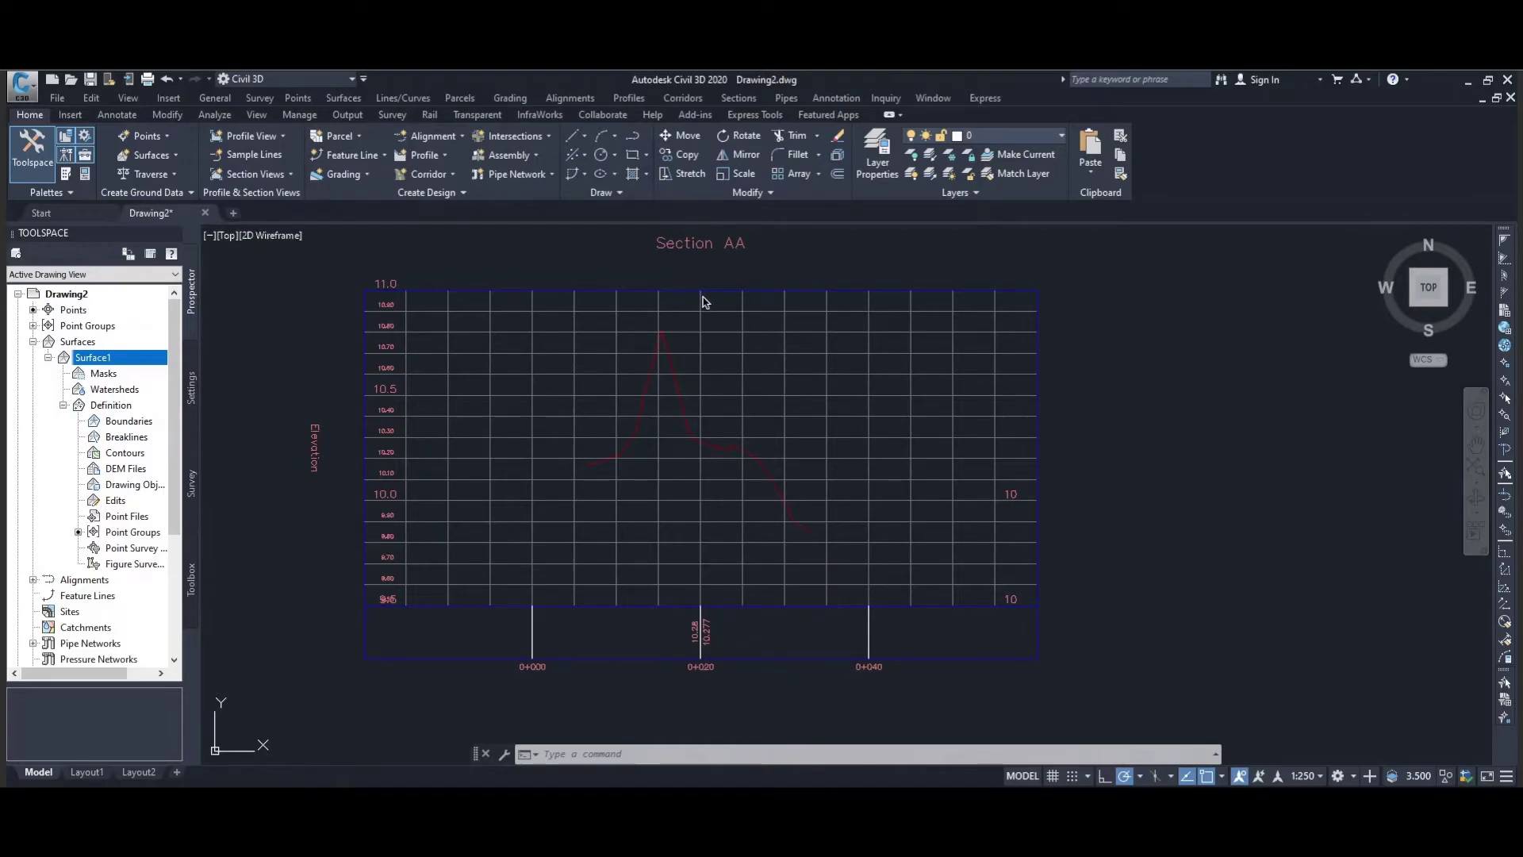
Step: Set the bottom horizontal axis major tick interval to 5 m in the Section AA profile view's style
click(682, 628)
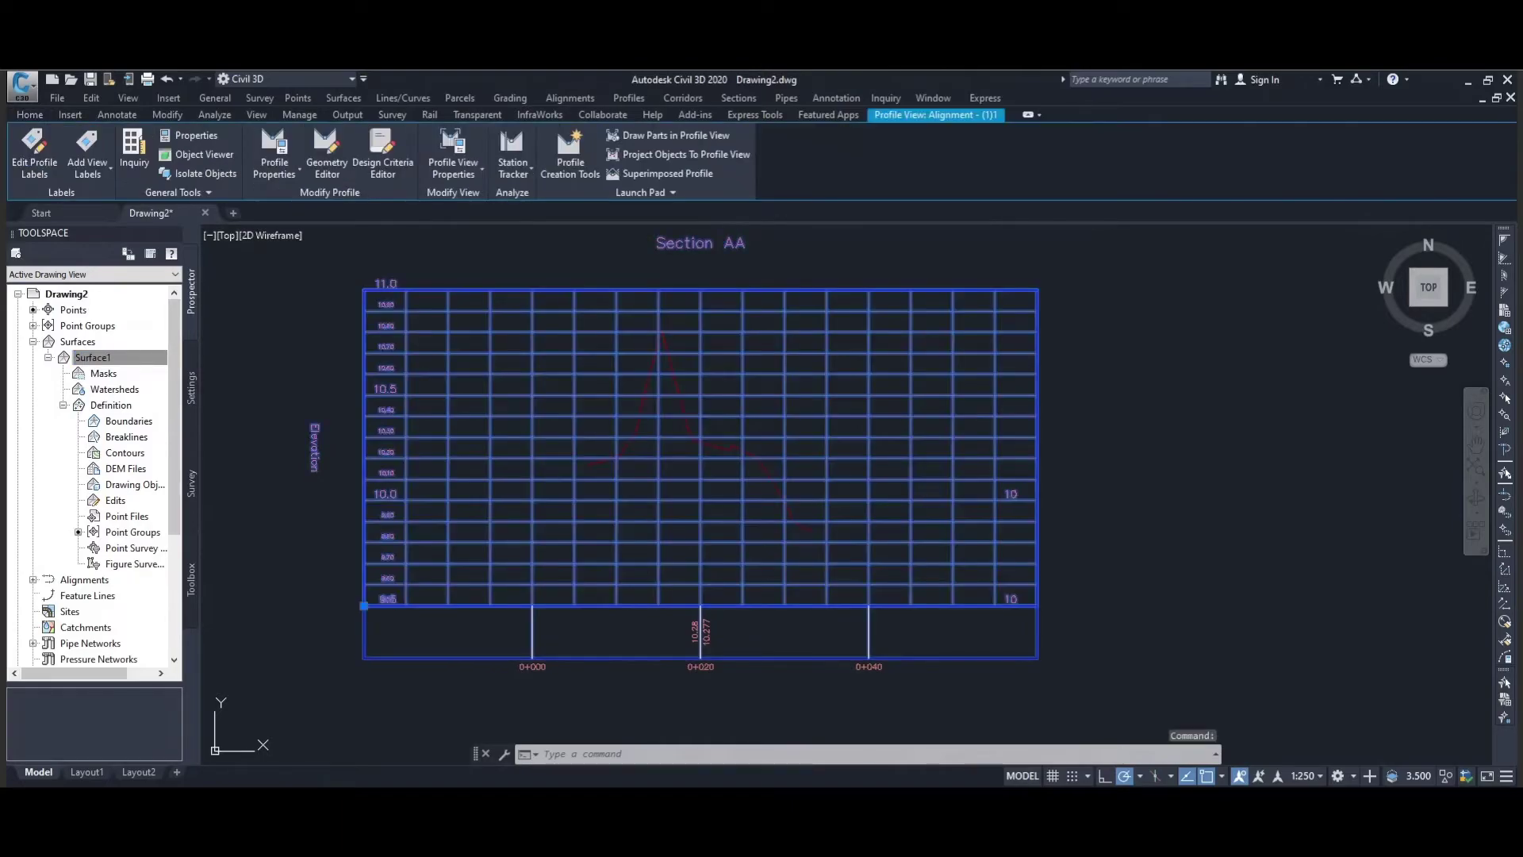
right_click(699, 299)
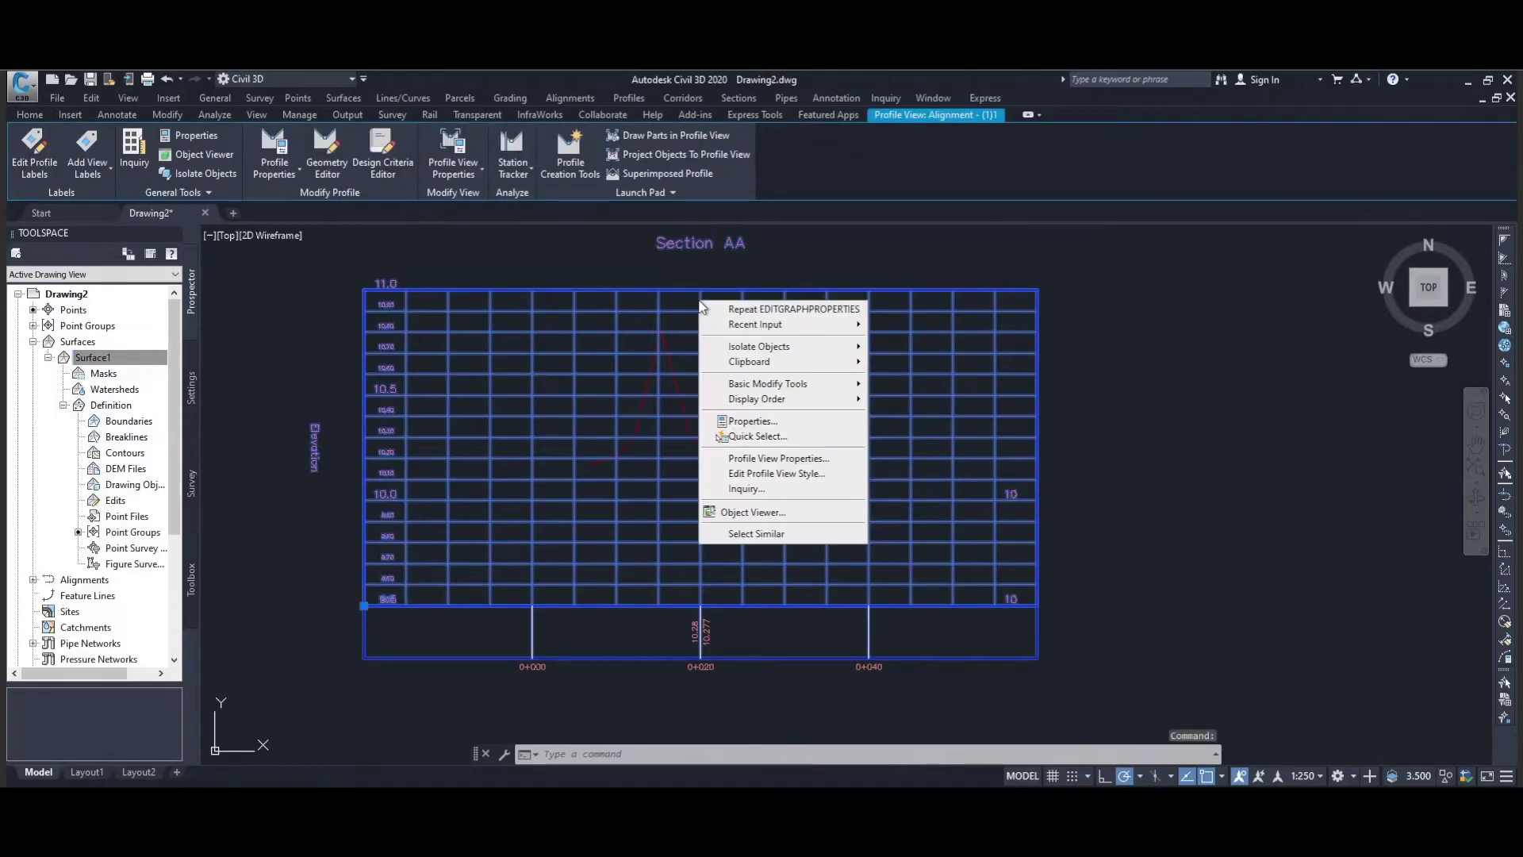
click(770, 476)
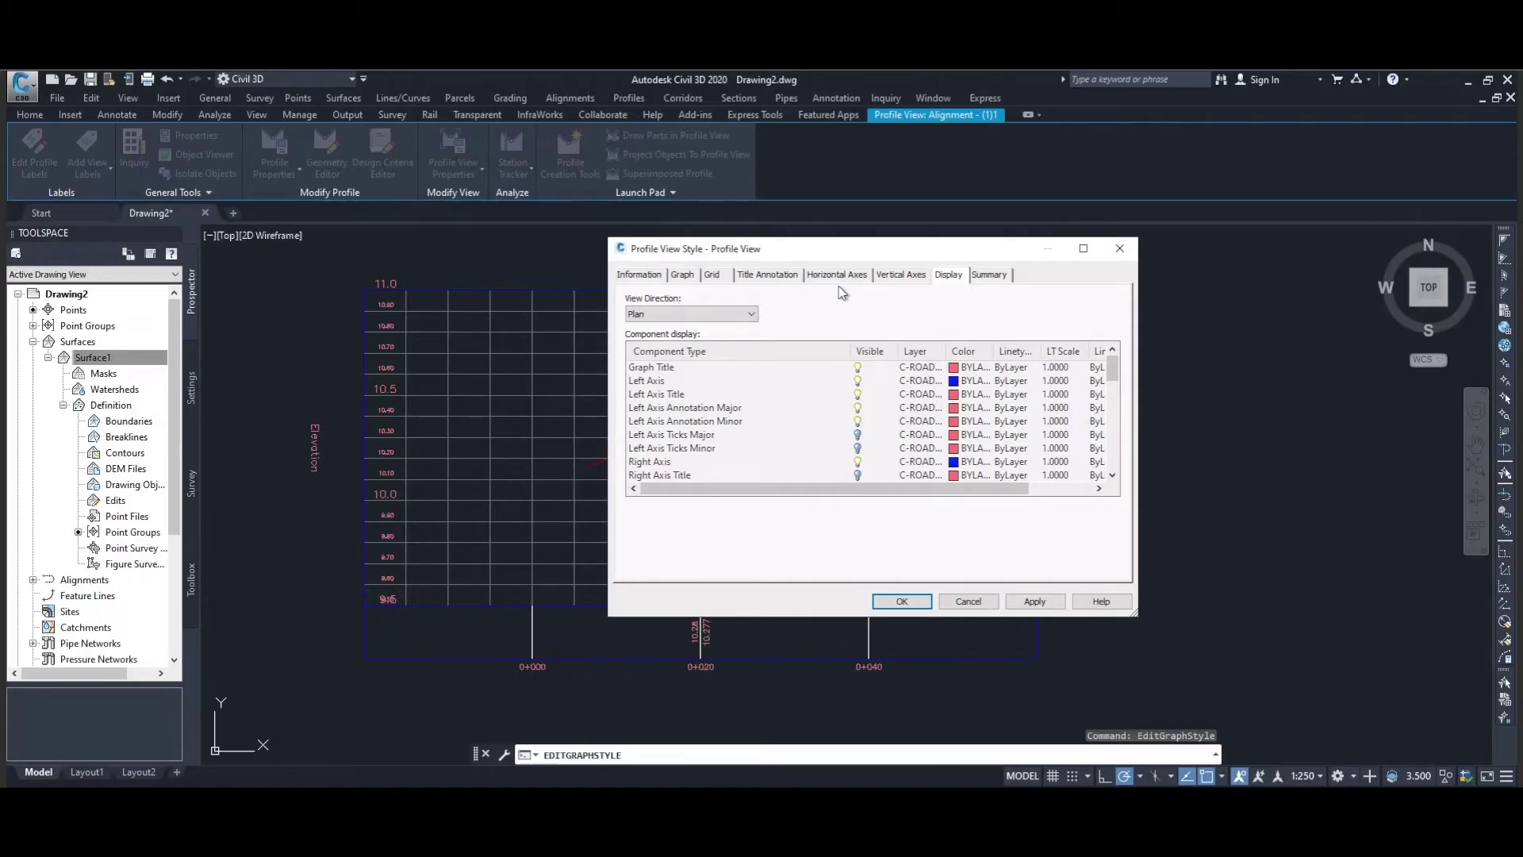
click(649, 276)
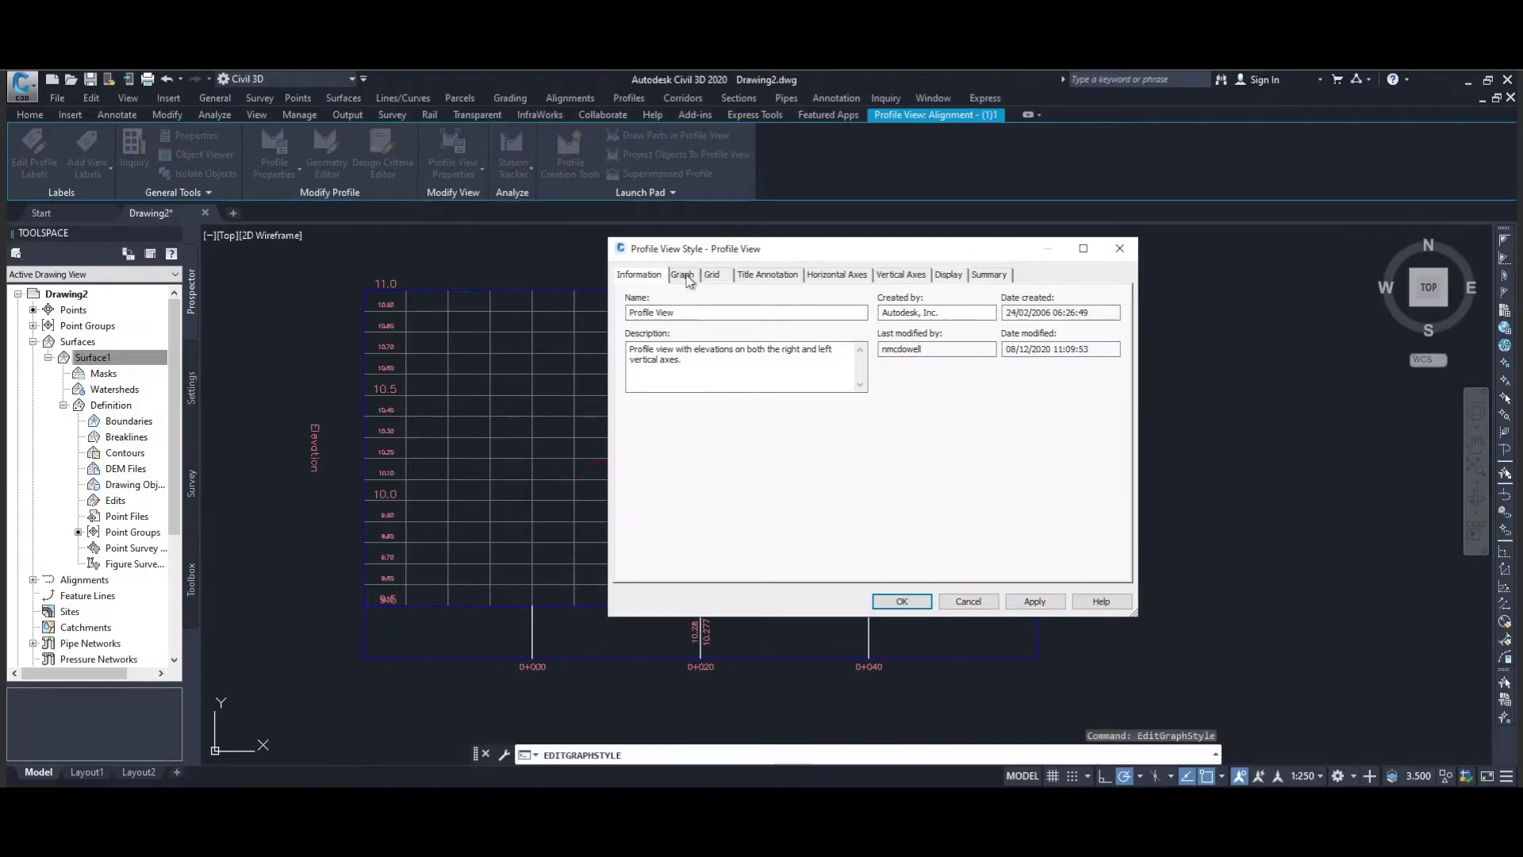
click(821, 276)
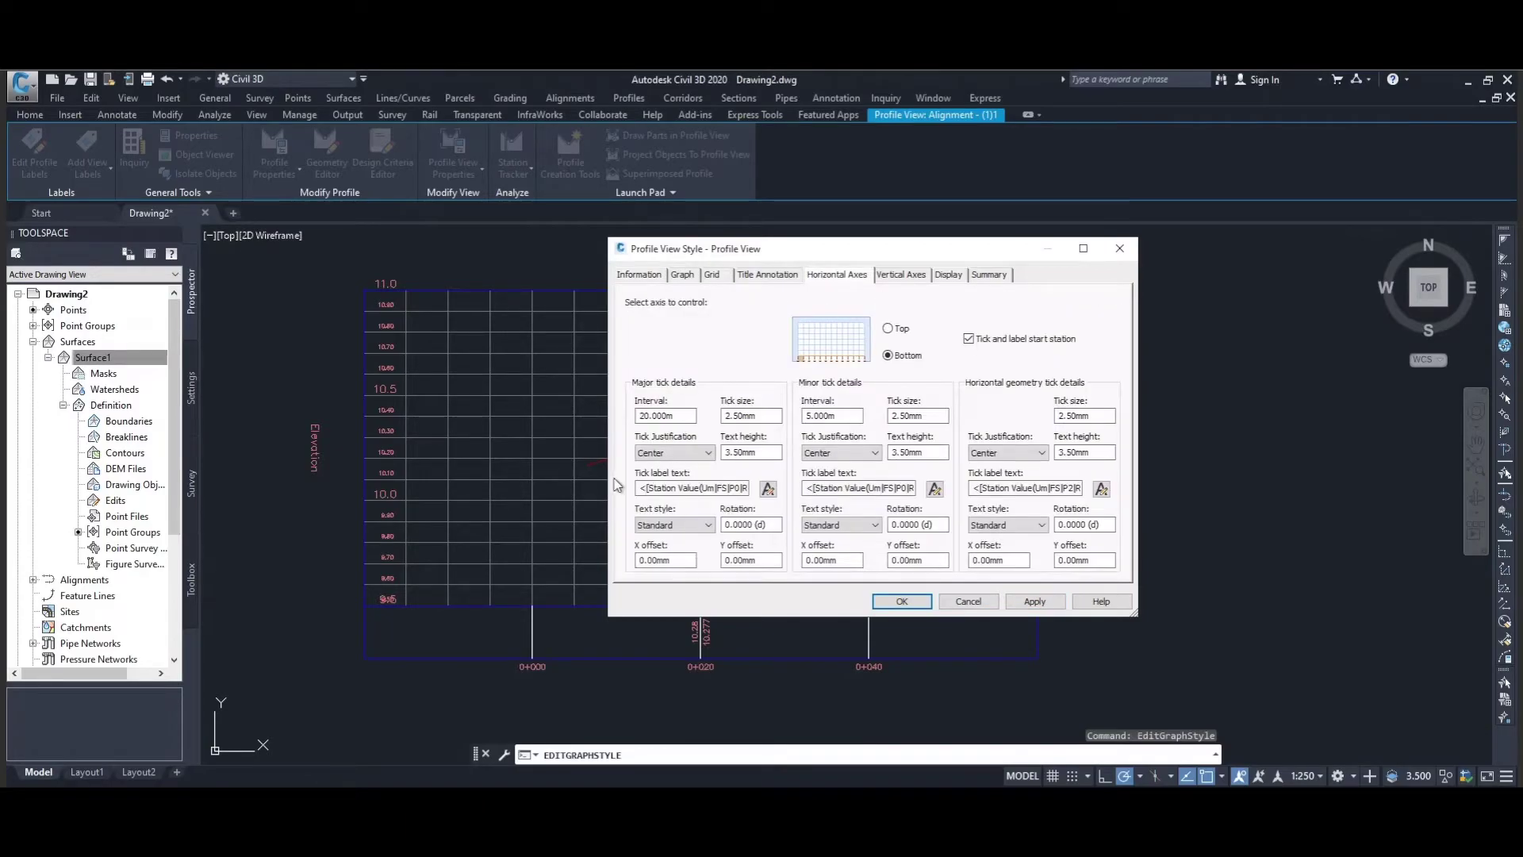
click(644, 414)
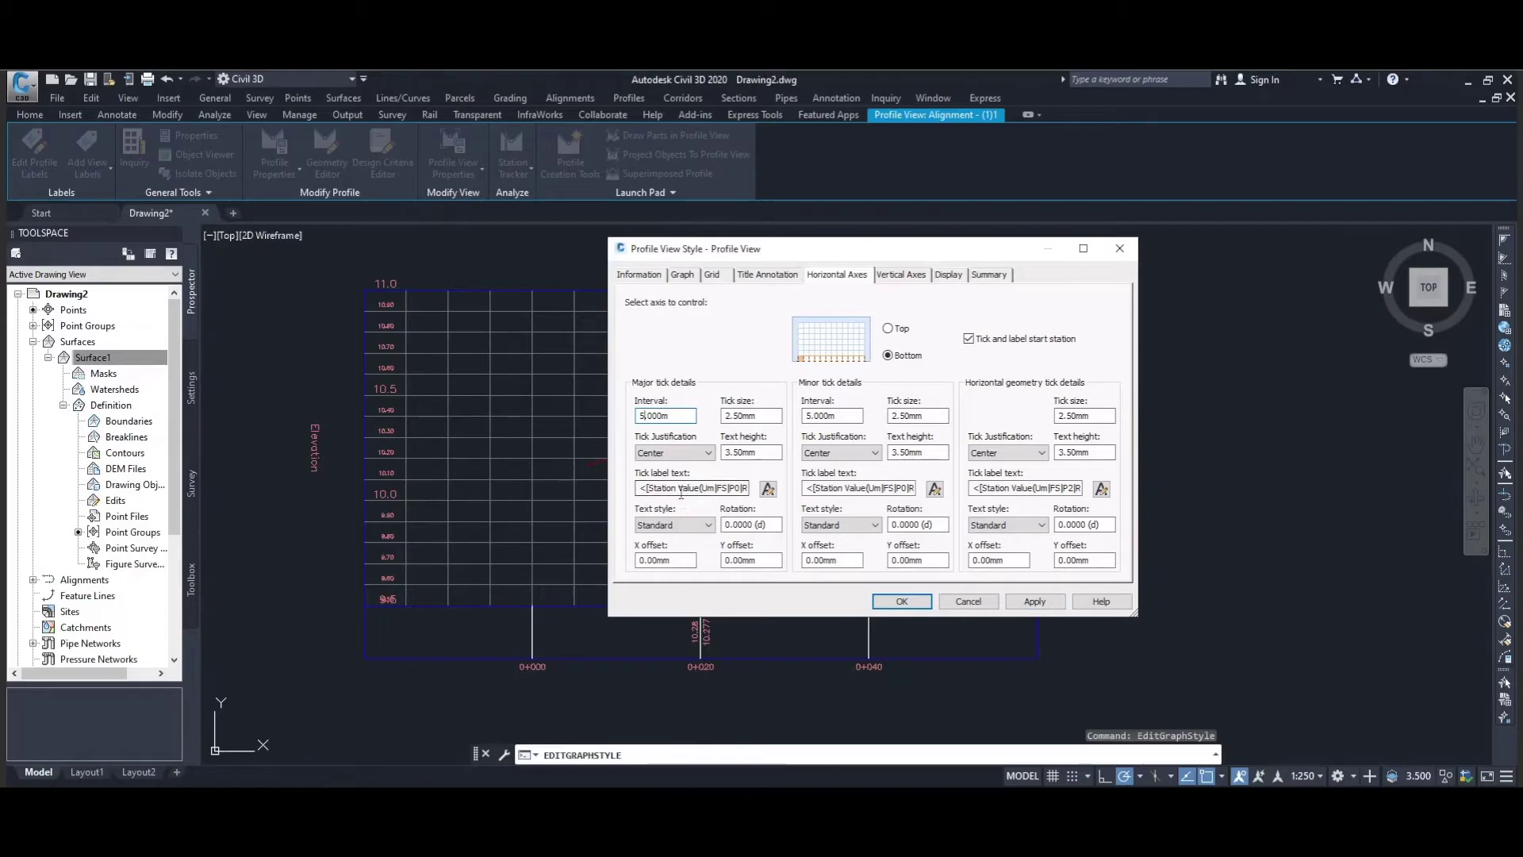
click(1033, 601)
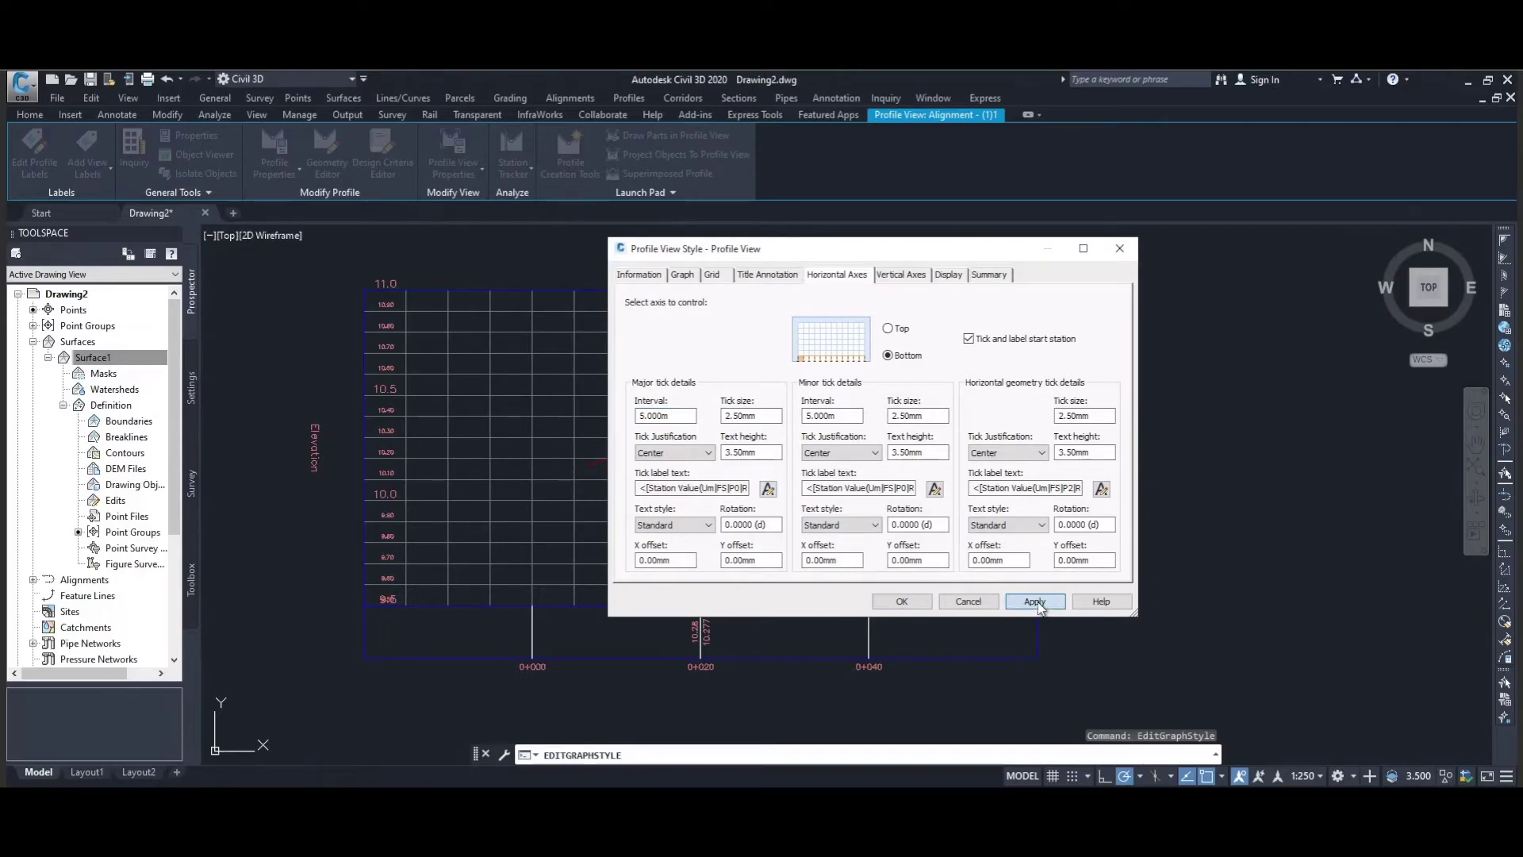
click(918, 606)
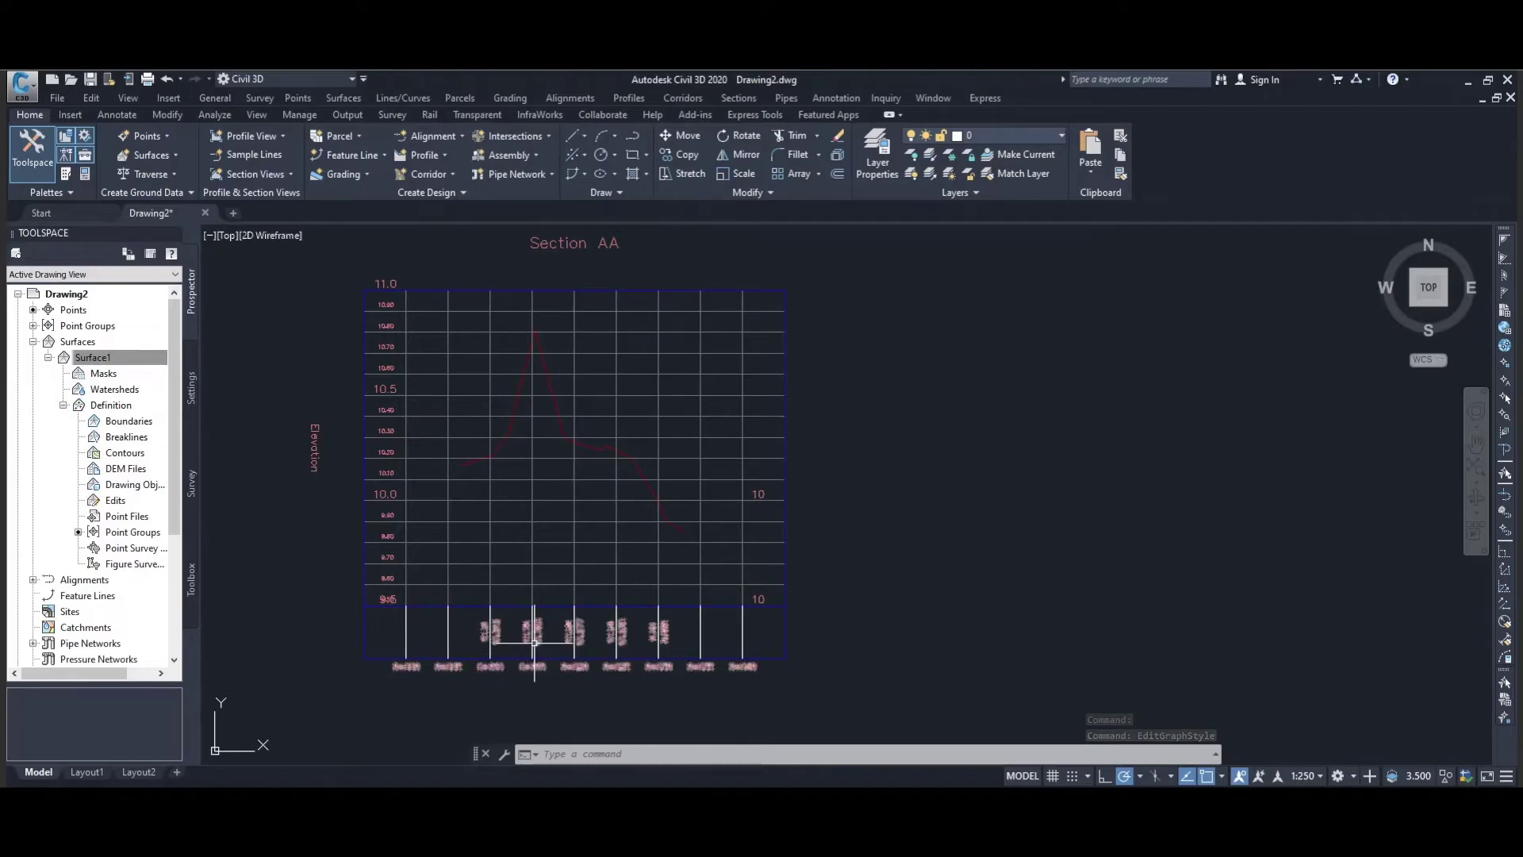
click(490, 639)
right_click(489, 640)
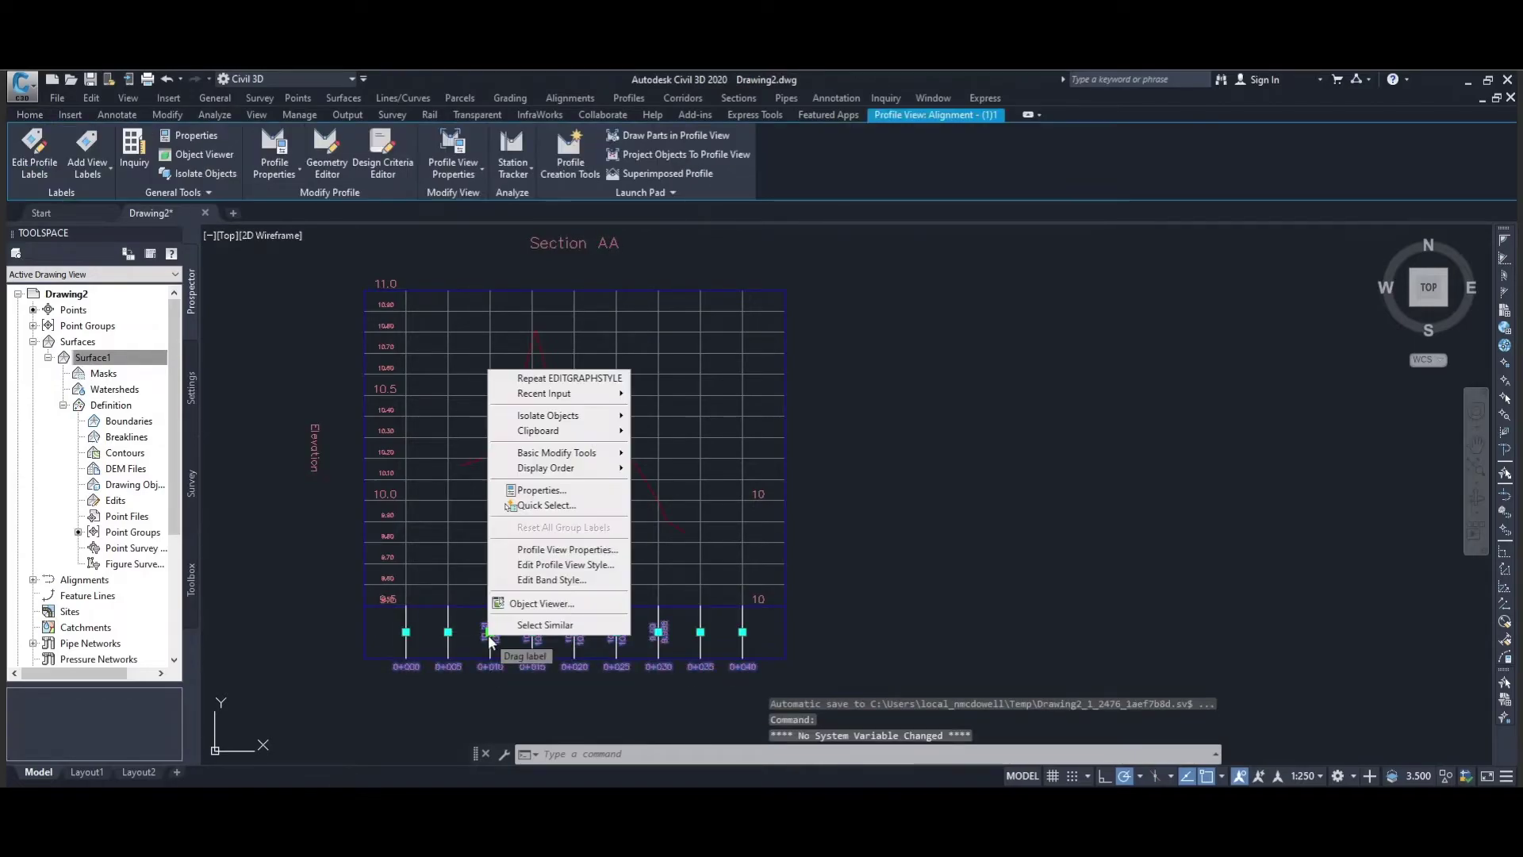
click(669, 537)
right_click(656, 548)
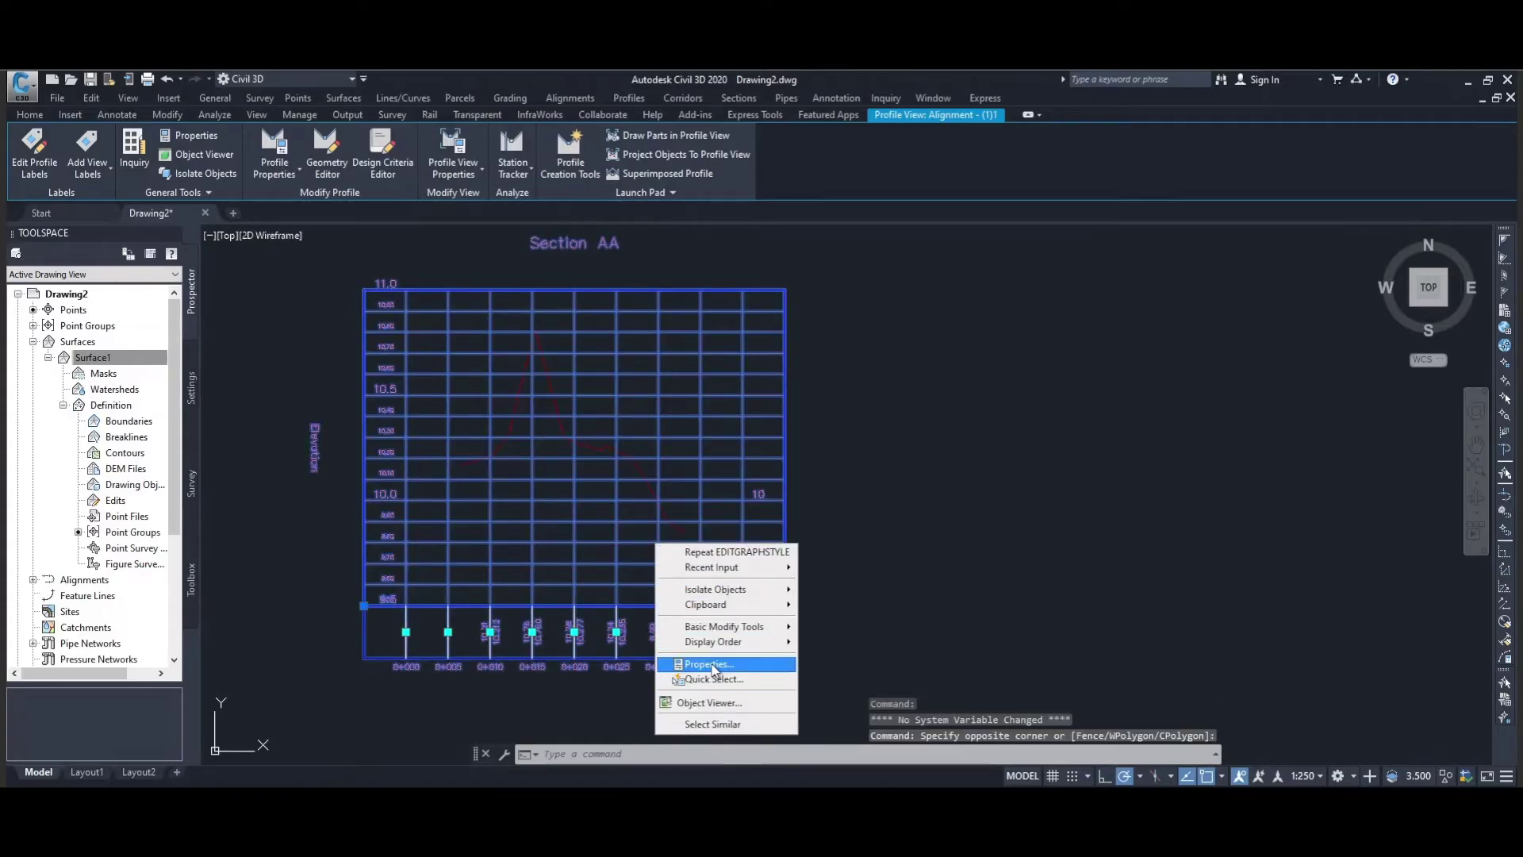
click(877, 562)
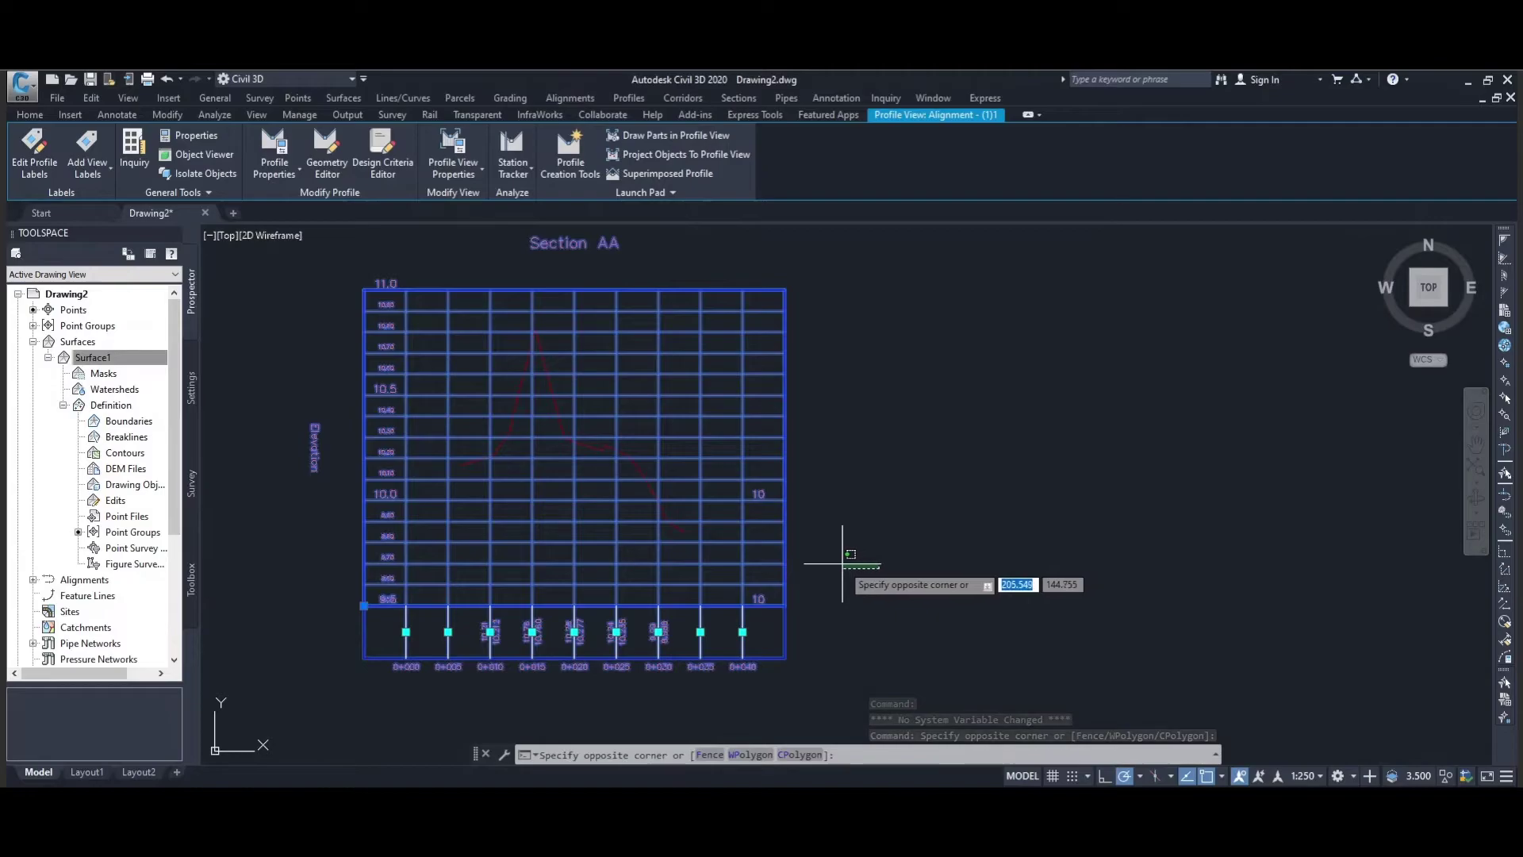
key(Escape)
key(Escape)
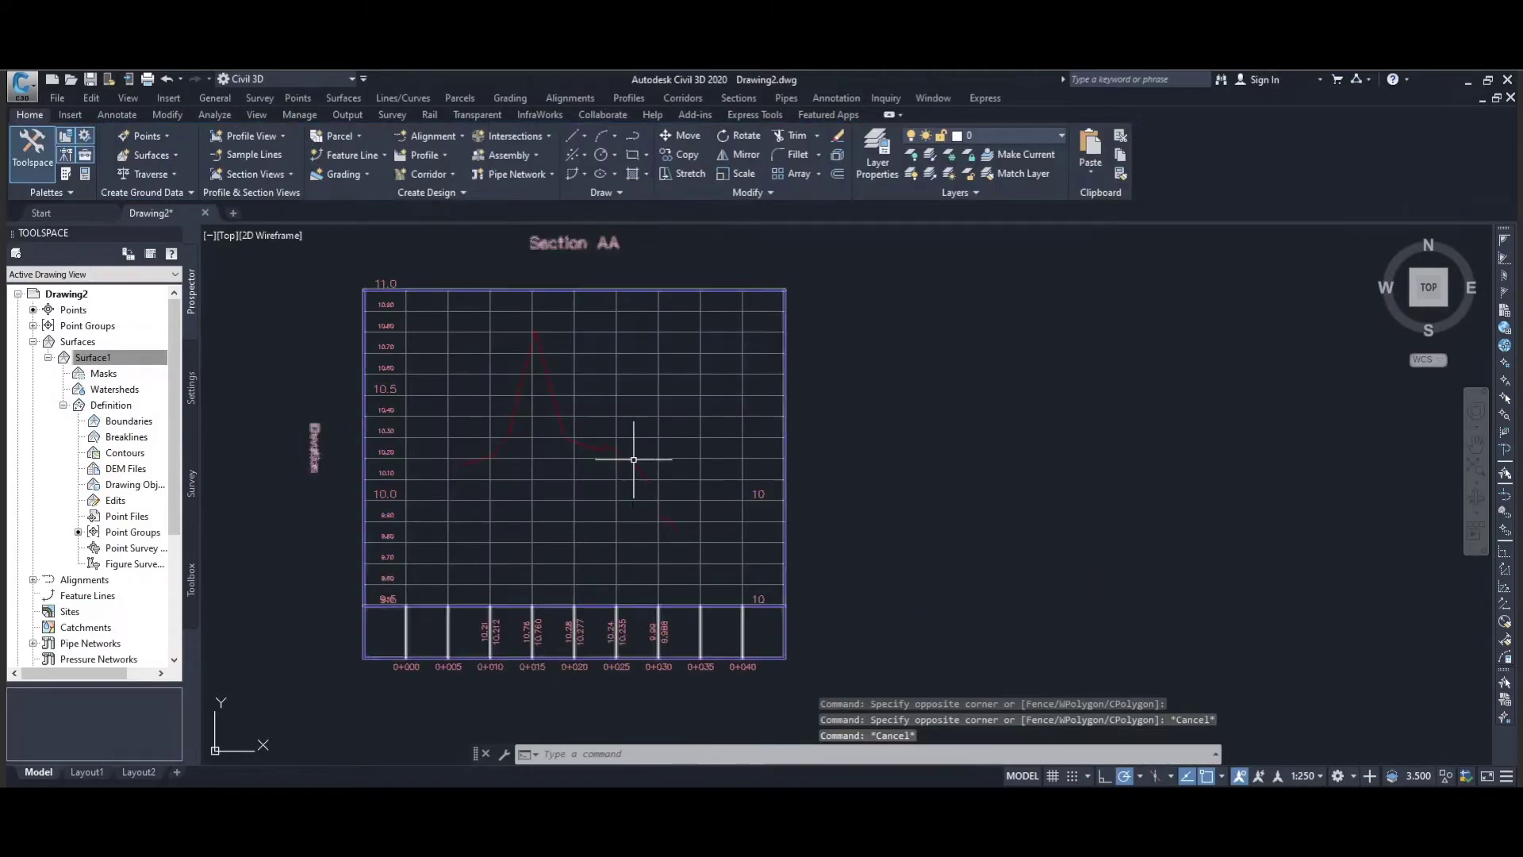
Step: Remove the Profile Data elevations band from the bottom of the profile view and apply the change
click(698, 437)
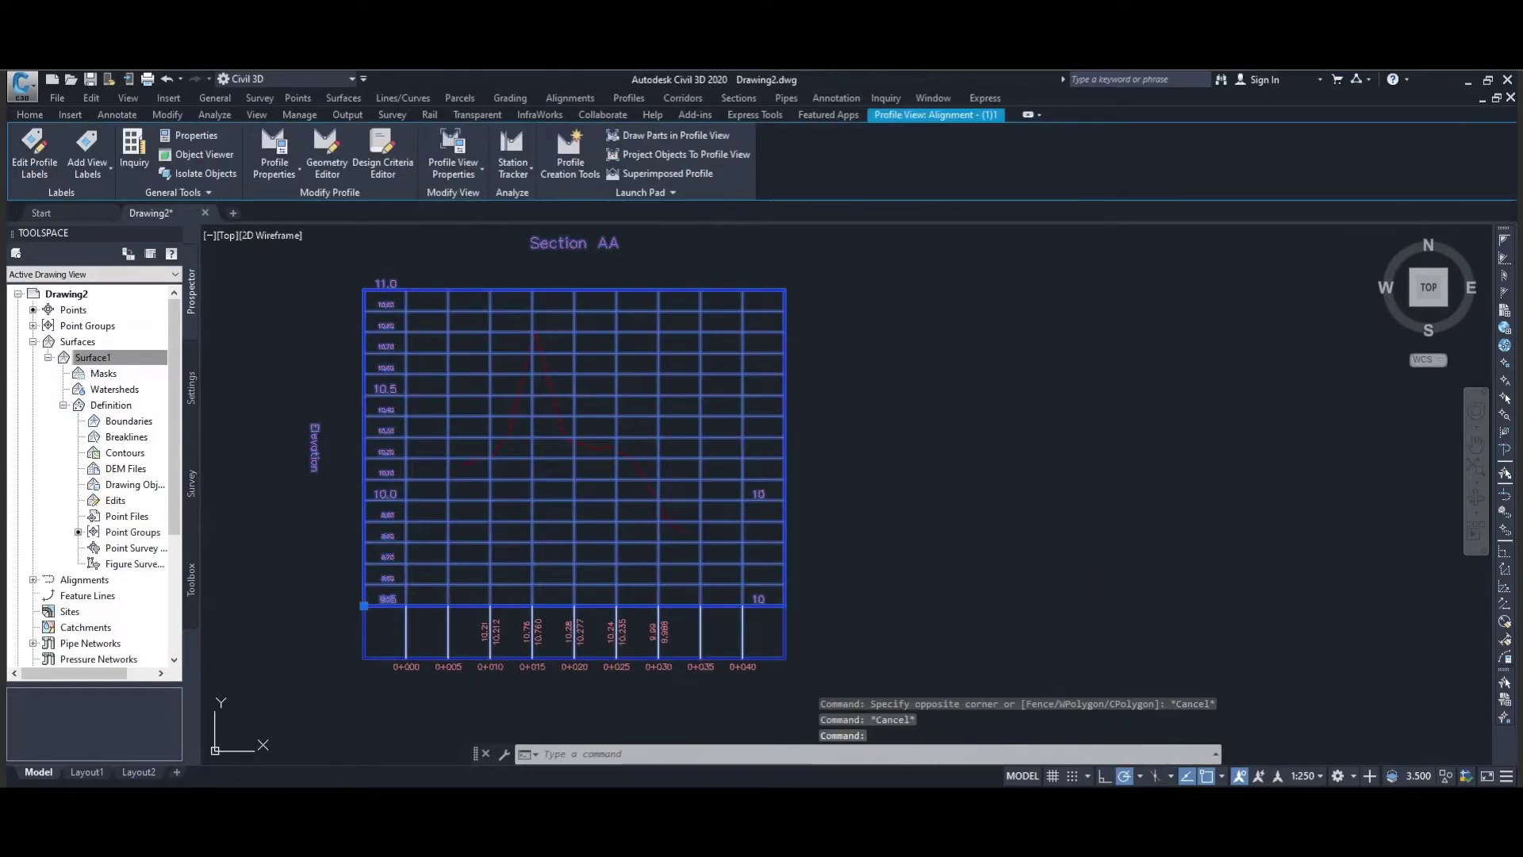
right_click(698, 437)
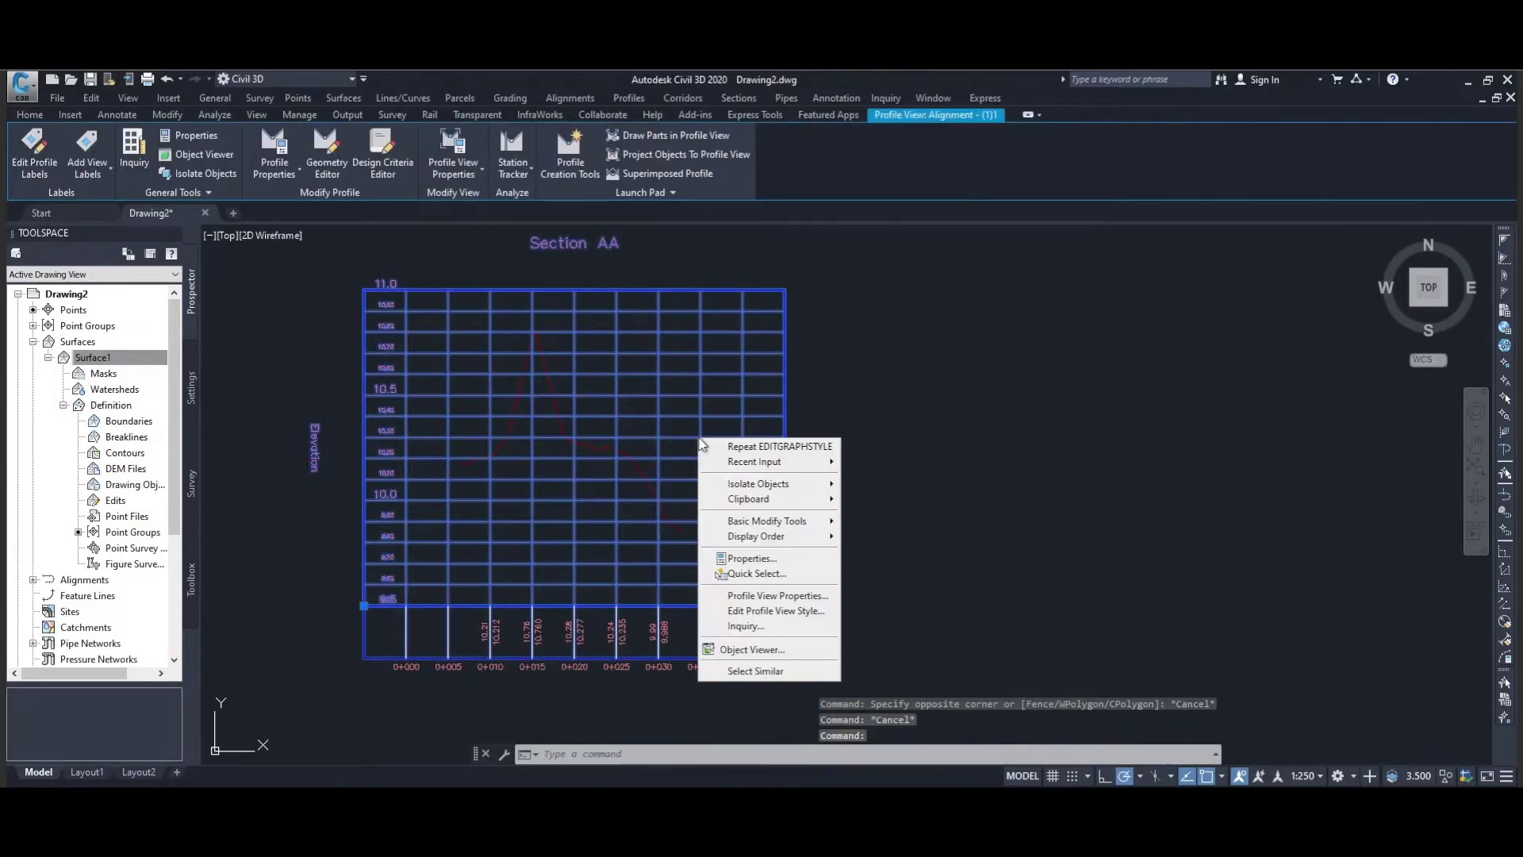
click(767, 596)
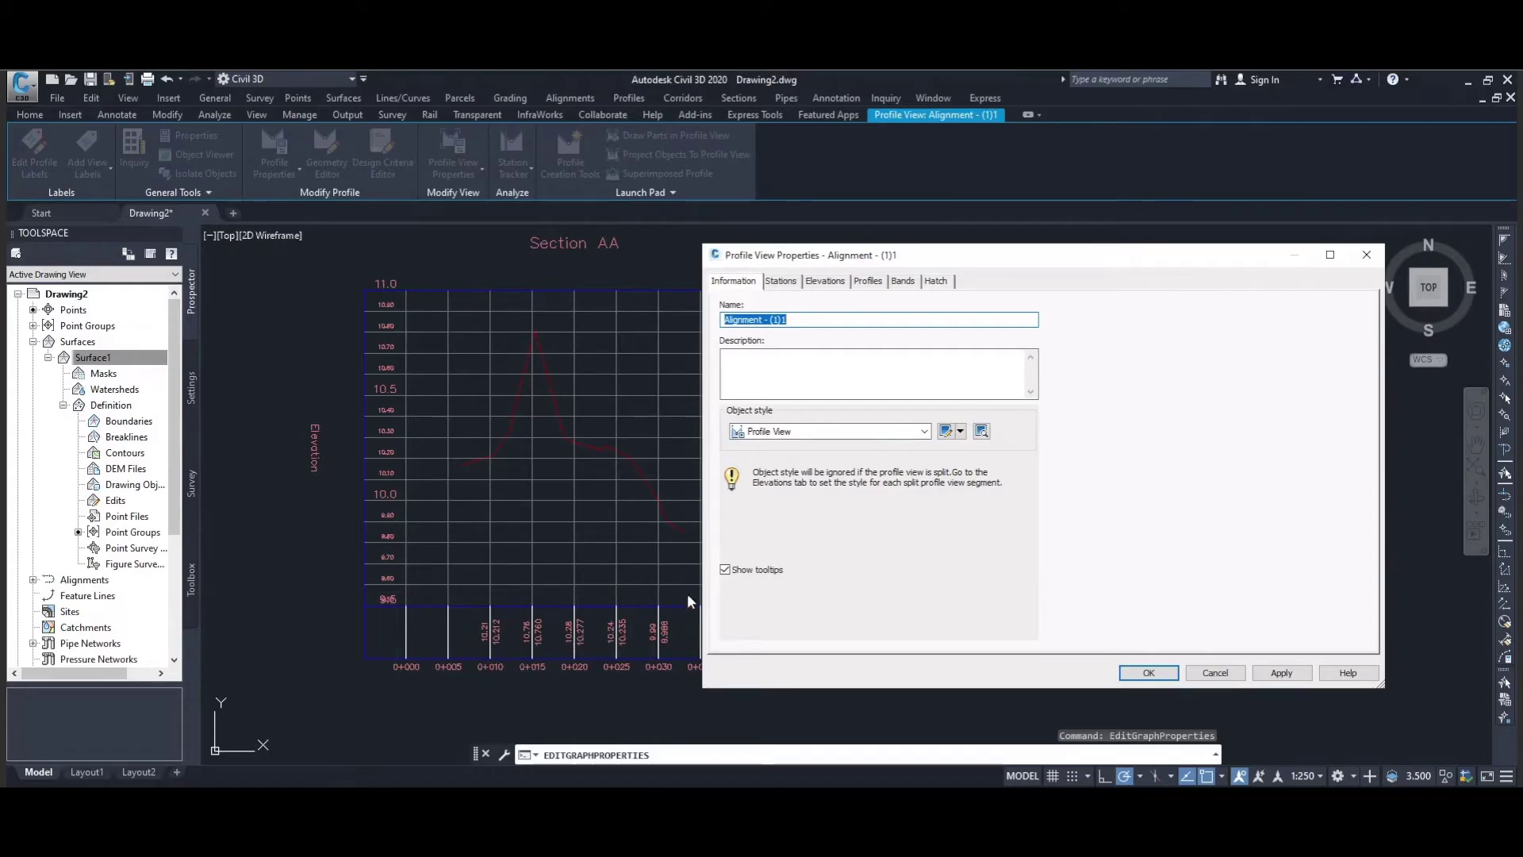
click(903, 283)
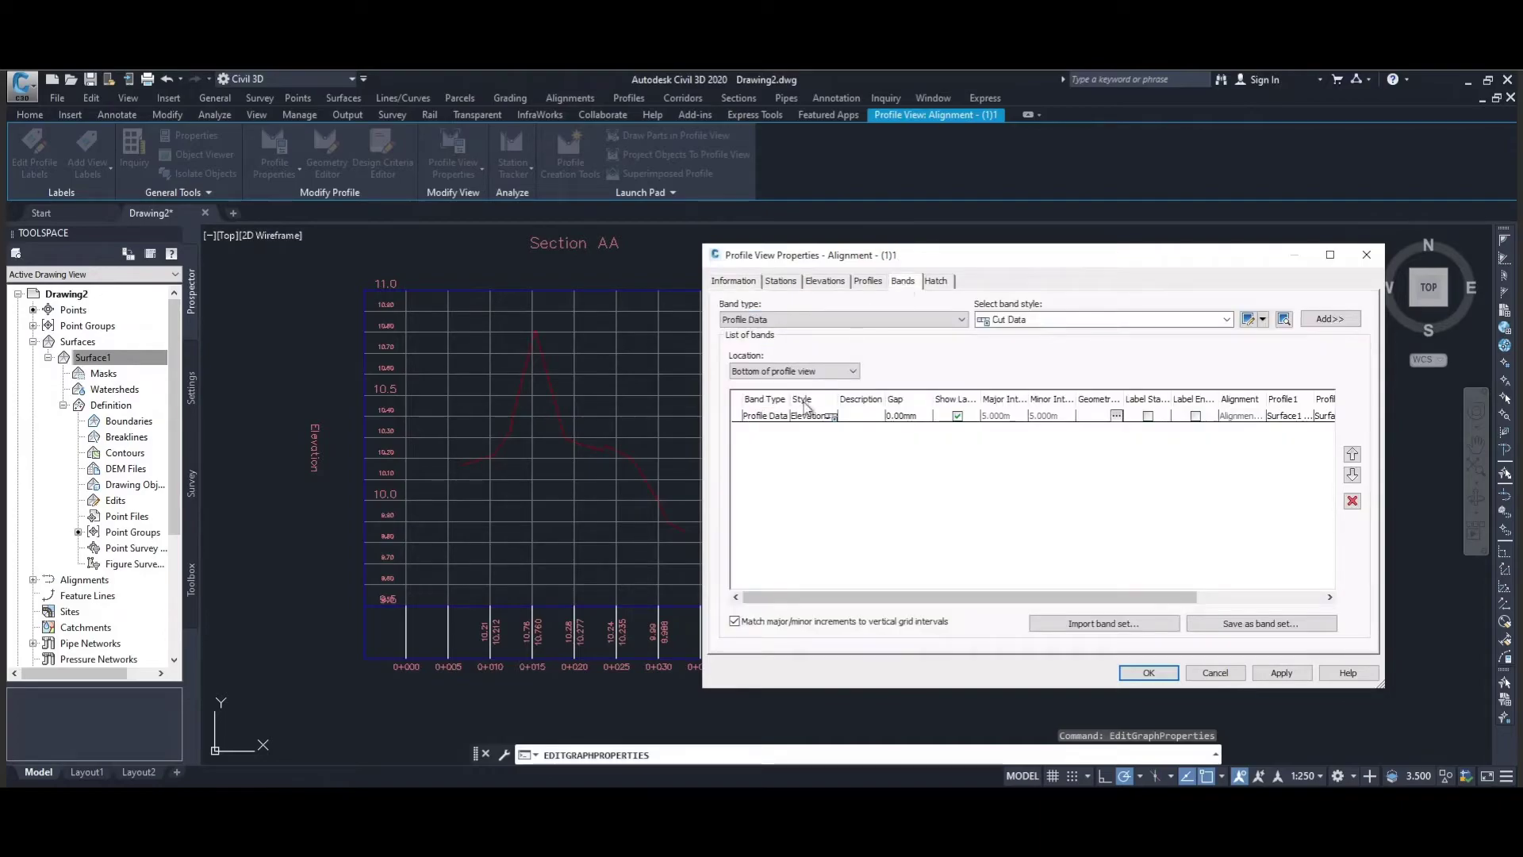
click(825, 415)
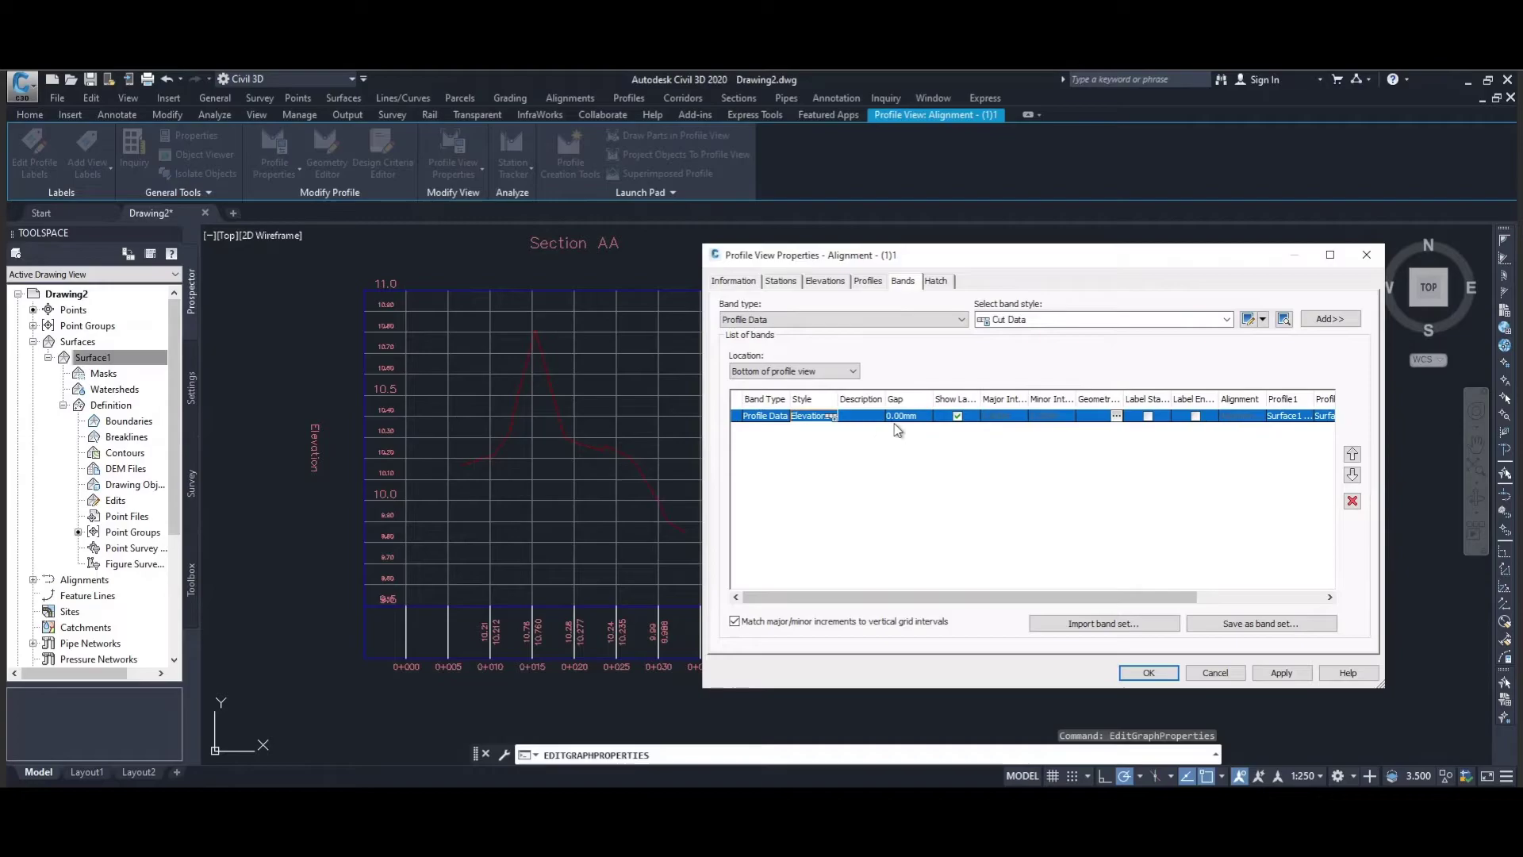
click(1352, 503)
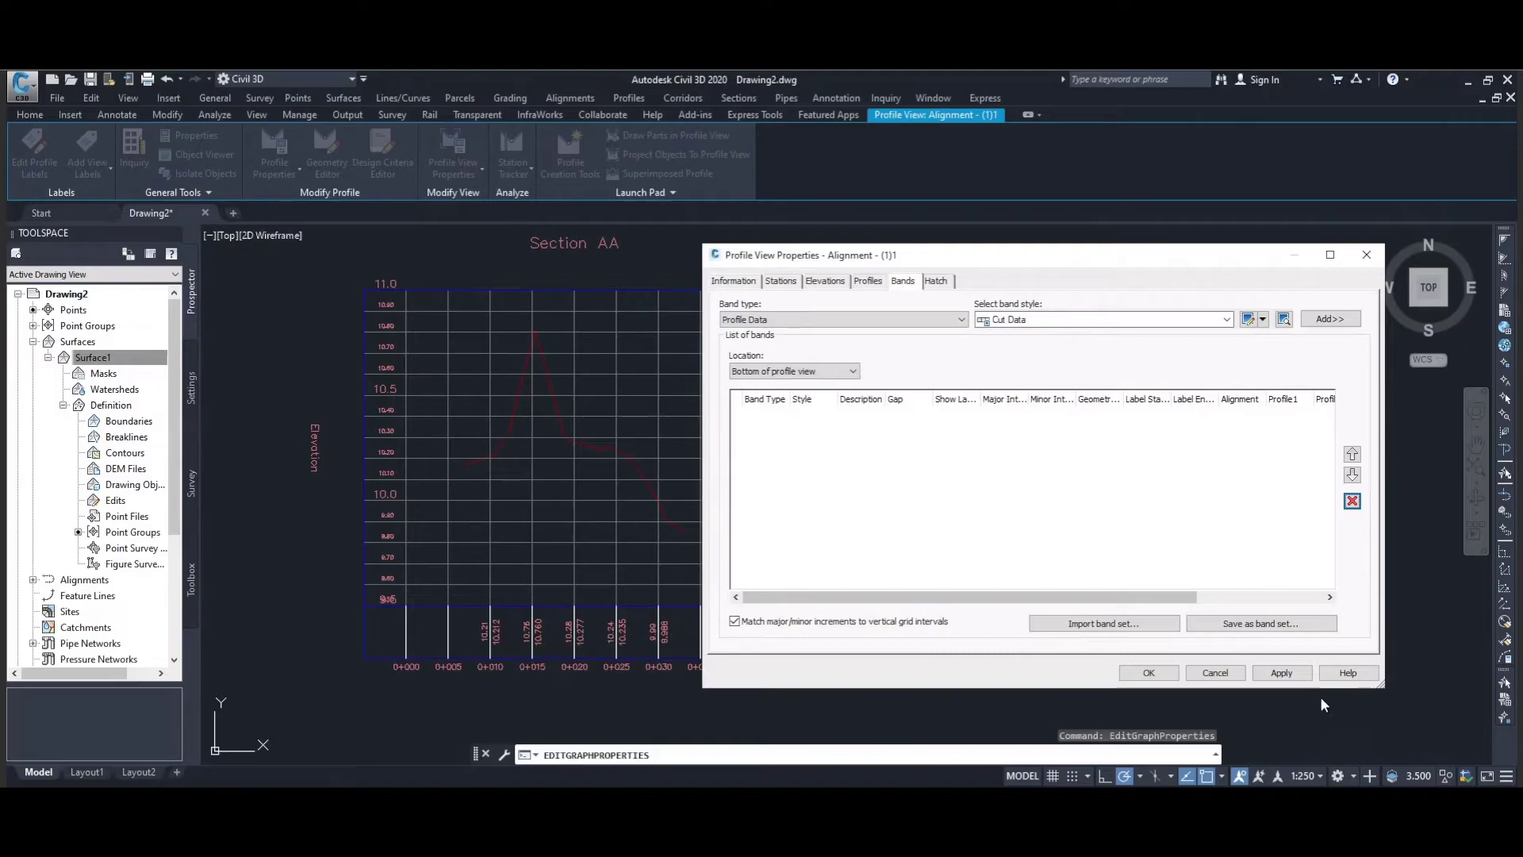
click(1281, 673)
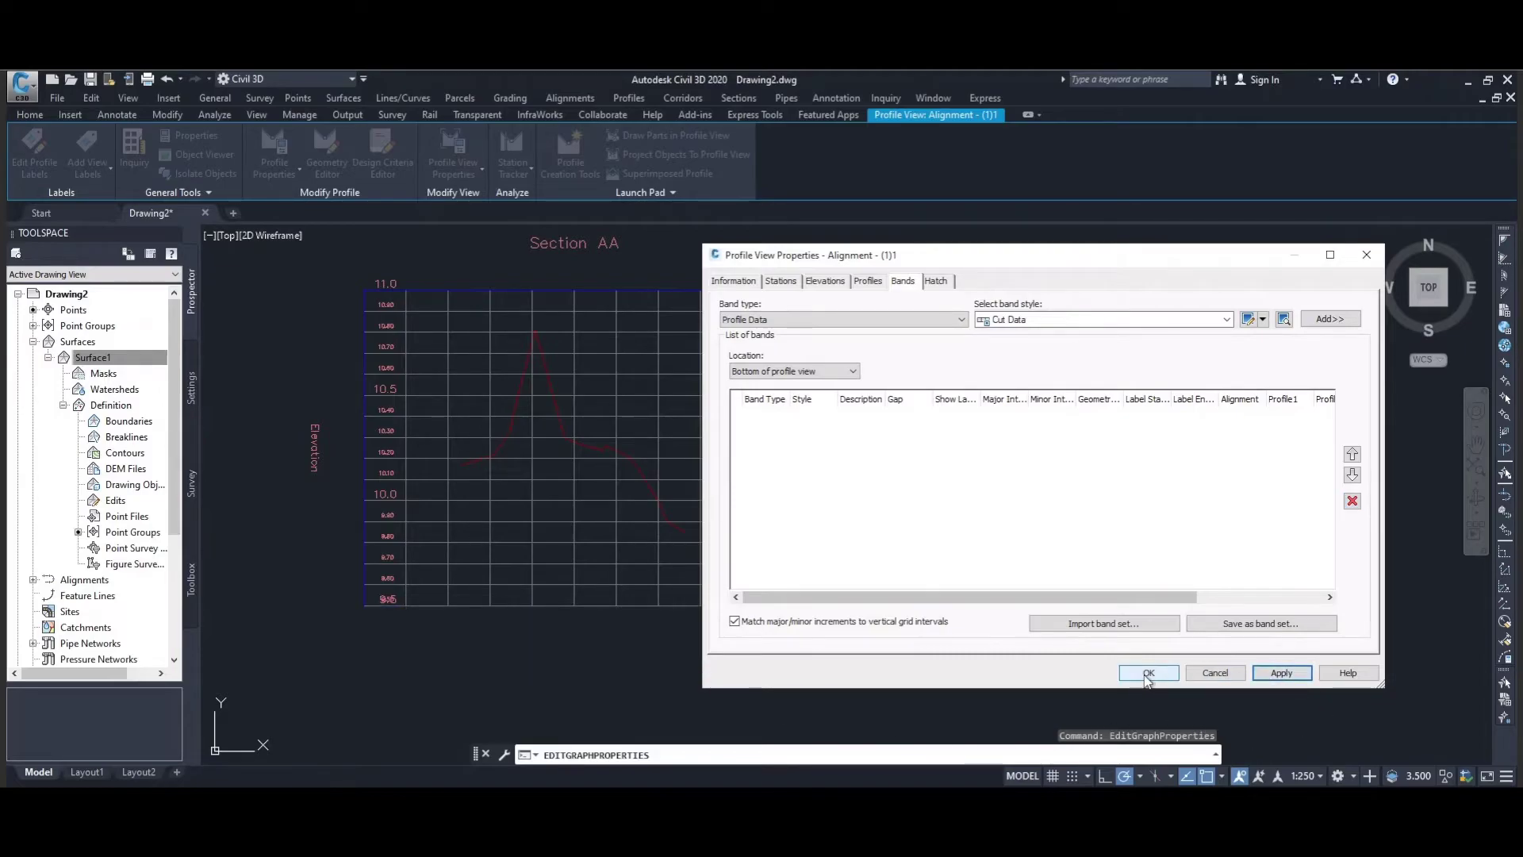
Step: Clear the existing major tick label text for the bottom horizontal axis in the profile view style
click(748, 282)
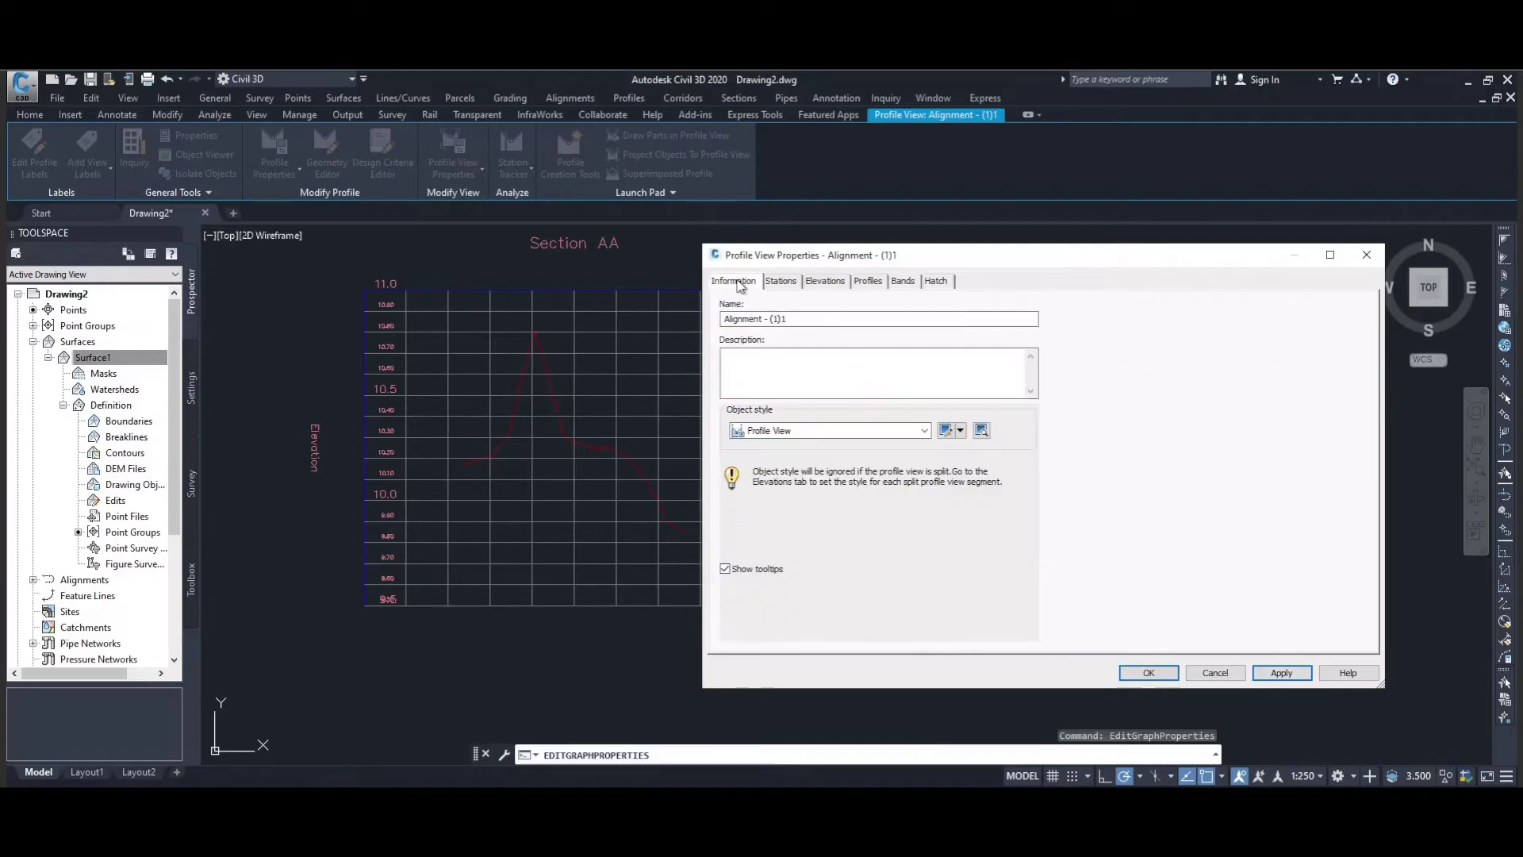
click(961, 433)
click(978, 484)
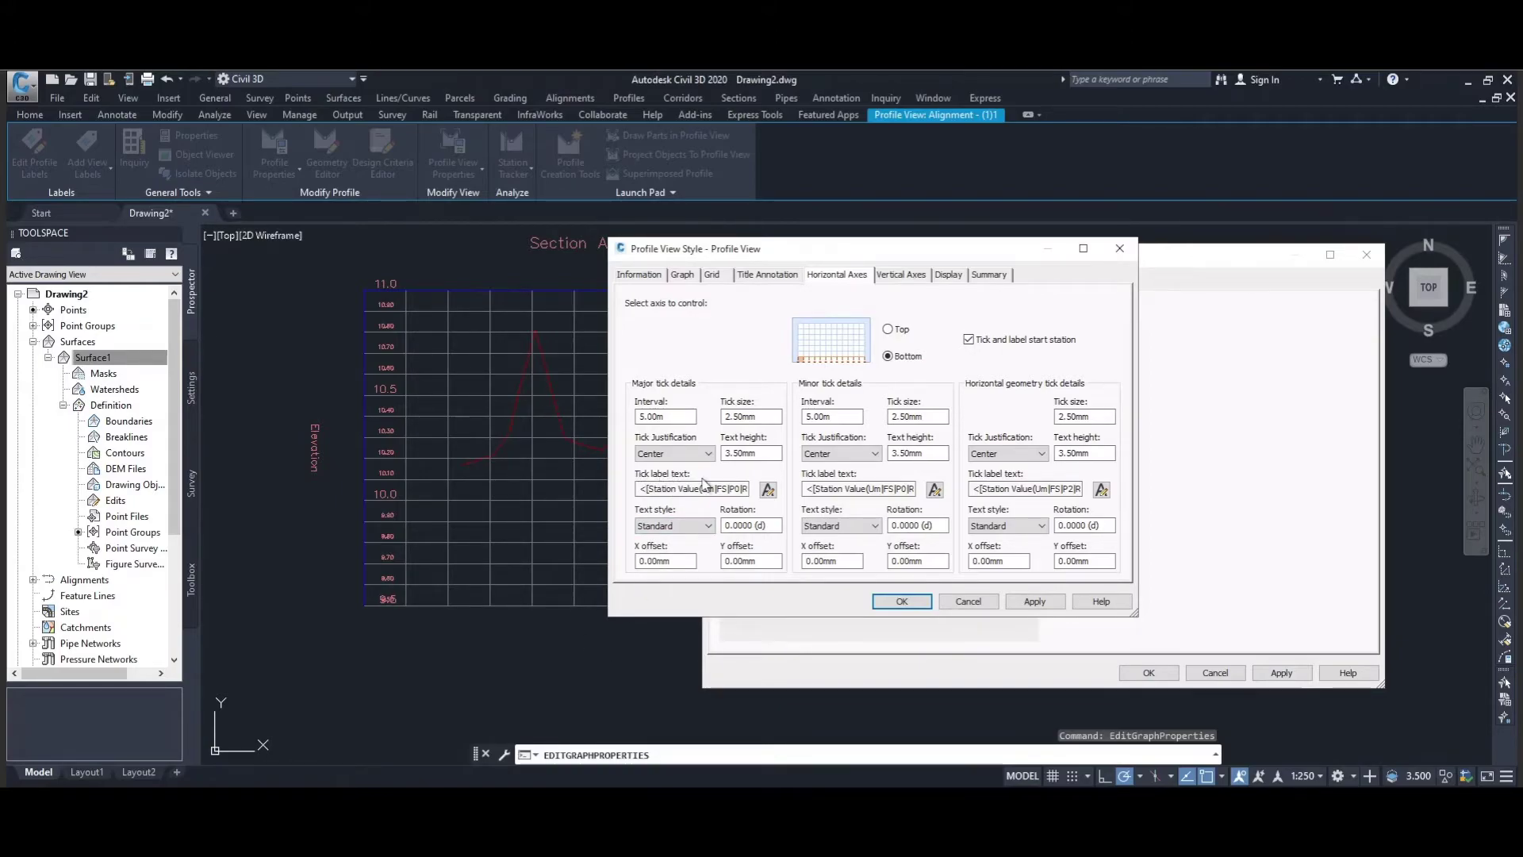
click(768, 489)
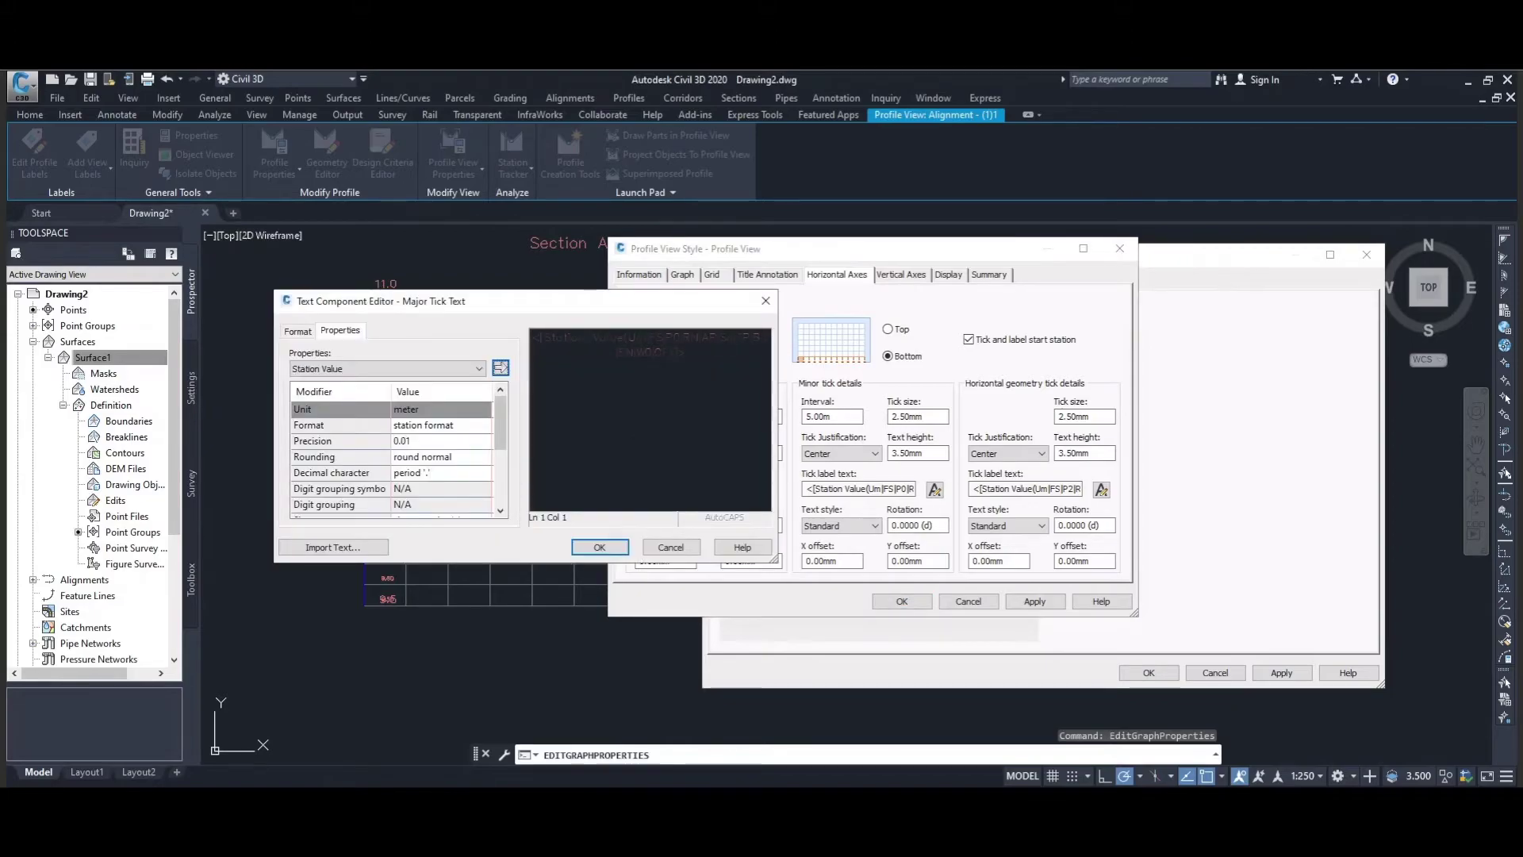
key(ctrl+a)
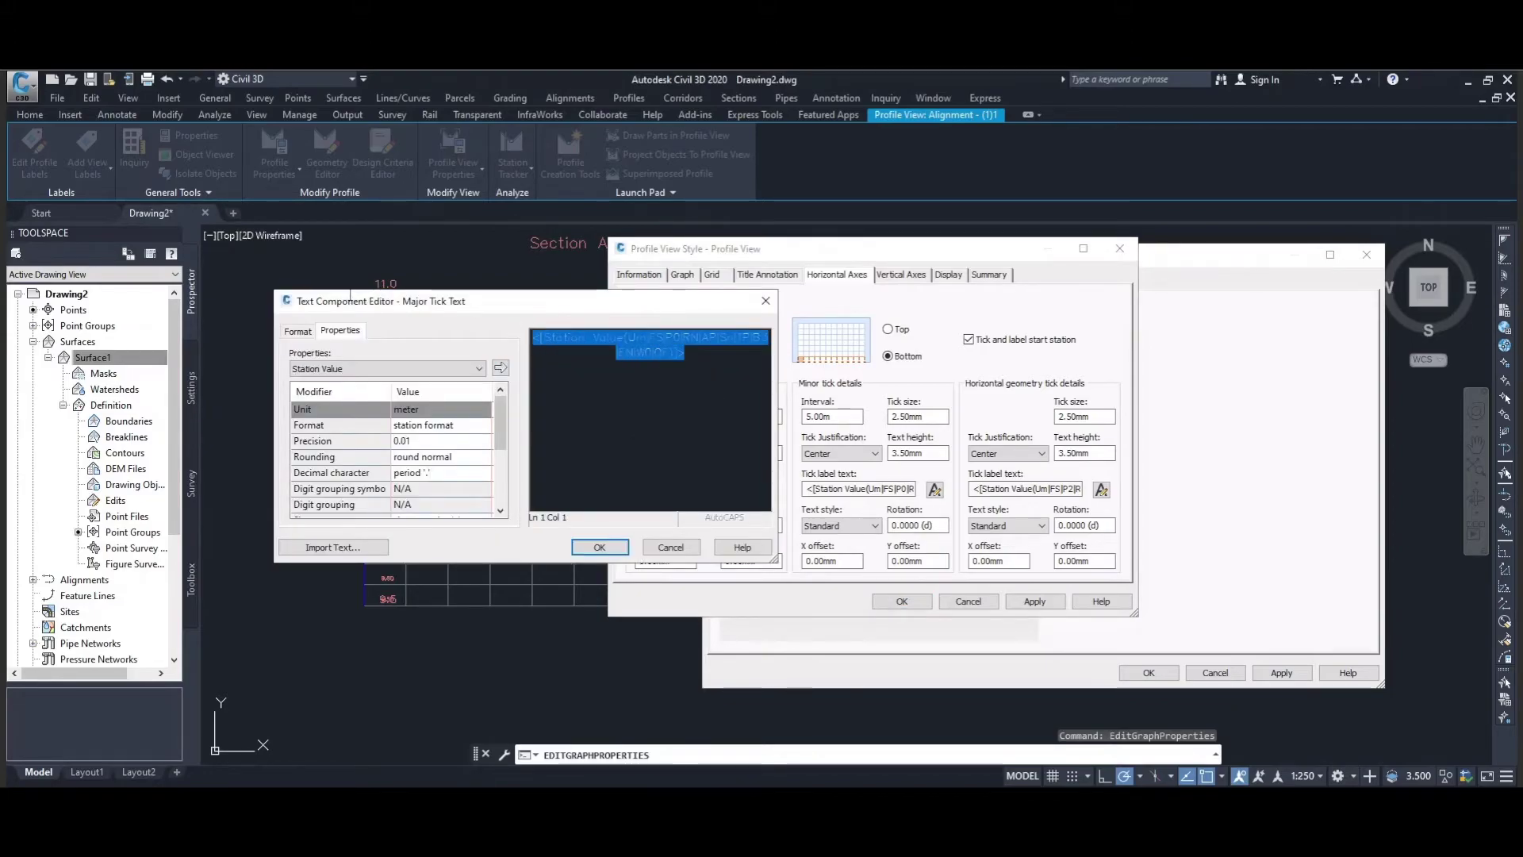
key(Delete)
Step: Set the Station Value property of the major tick text to 0.1 precision and decimal format
click(441, 441)
click(428, 456)
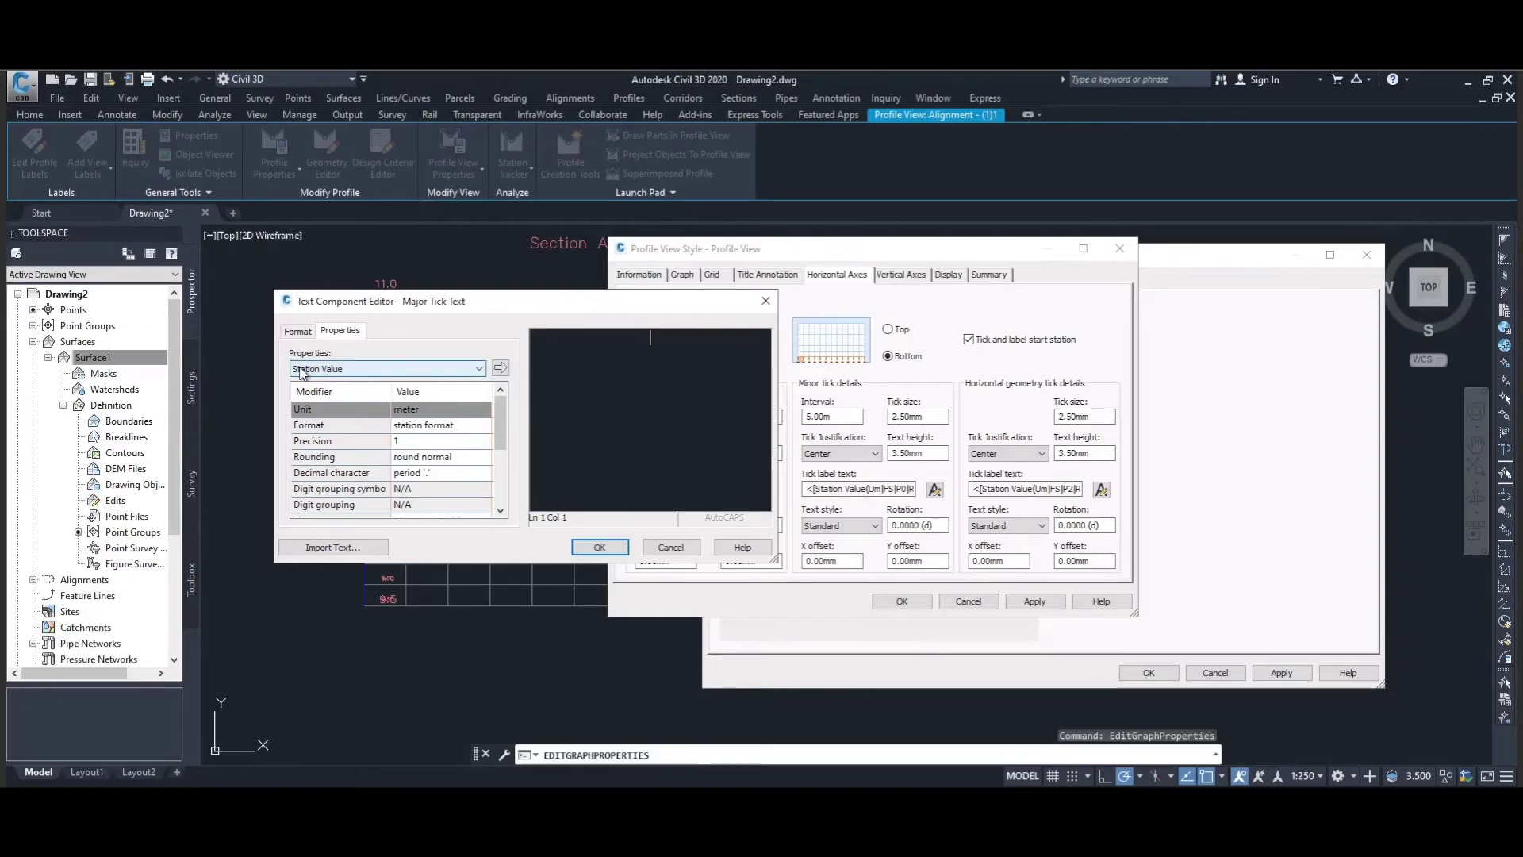
click(421, 441)
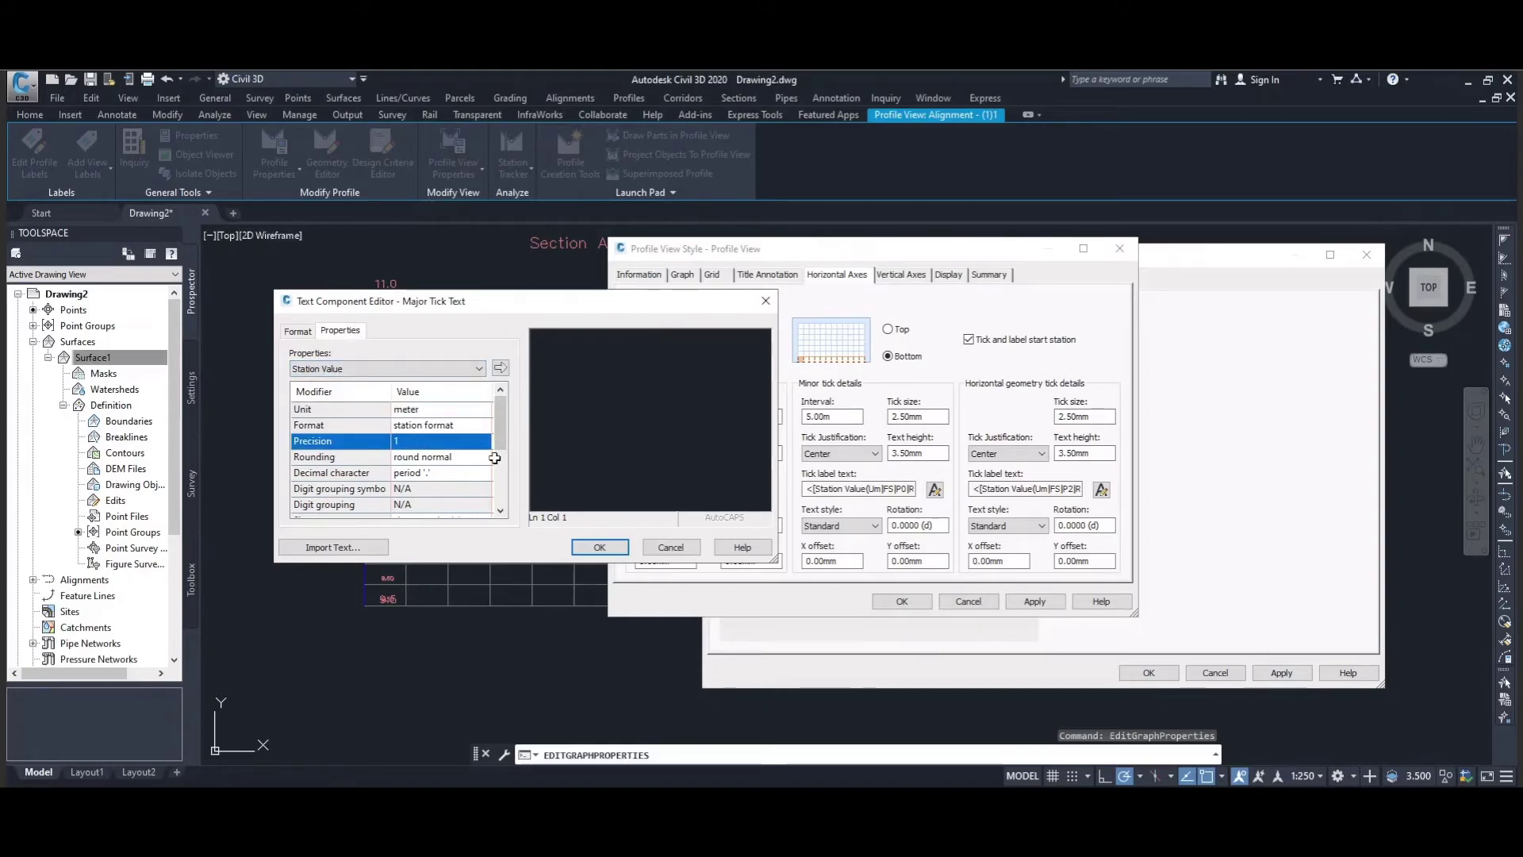
click(486, 441)
click(485, 441)
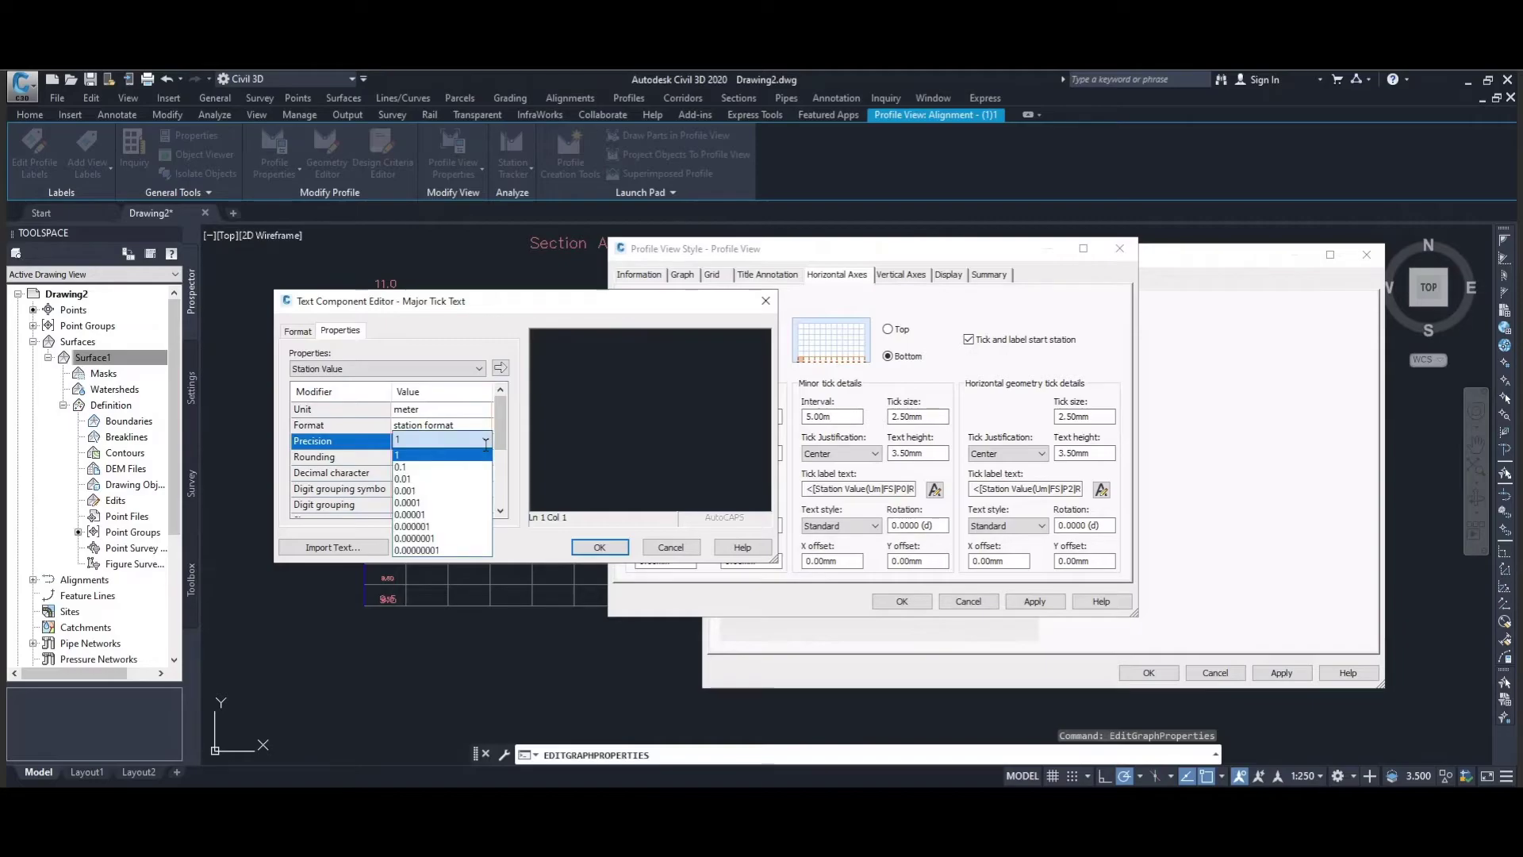
click(439, 466)
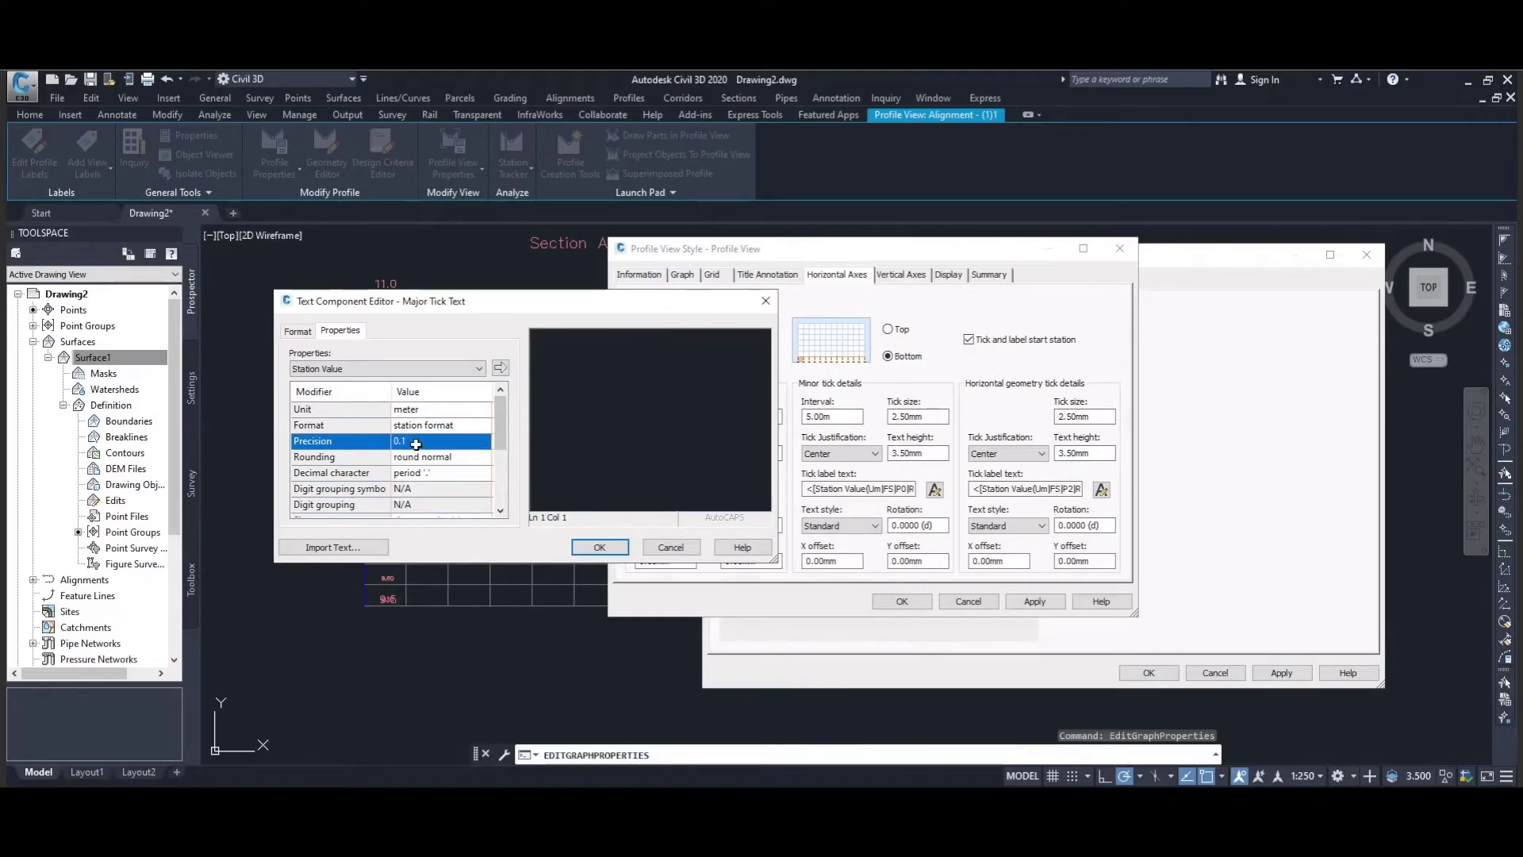
click(458, 425)
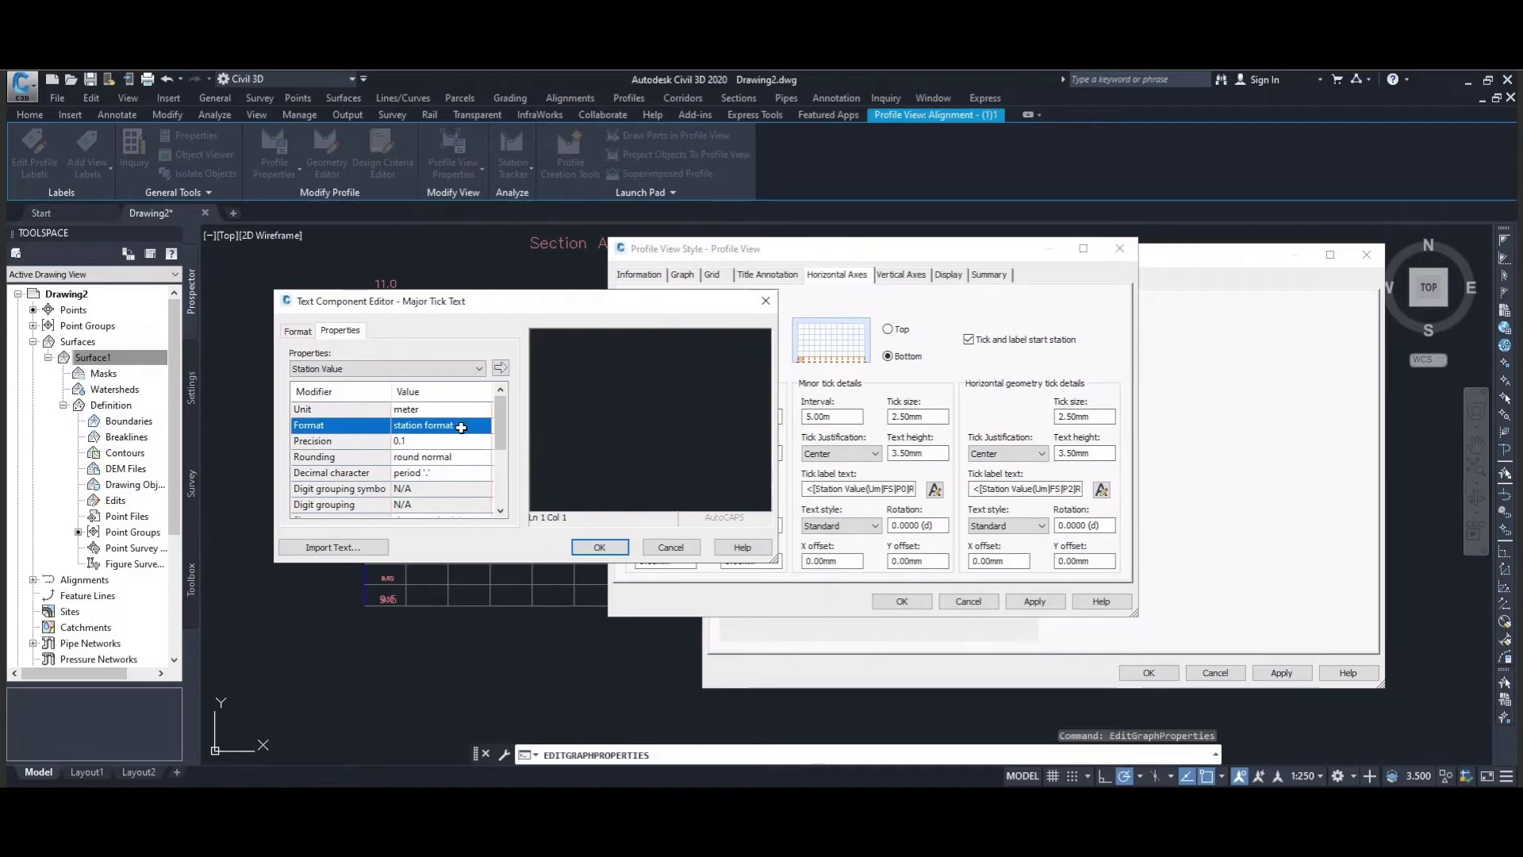
click(474, 426)
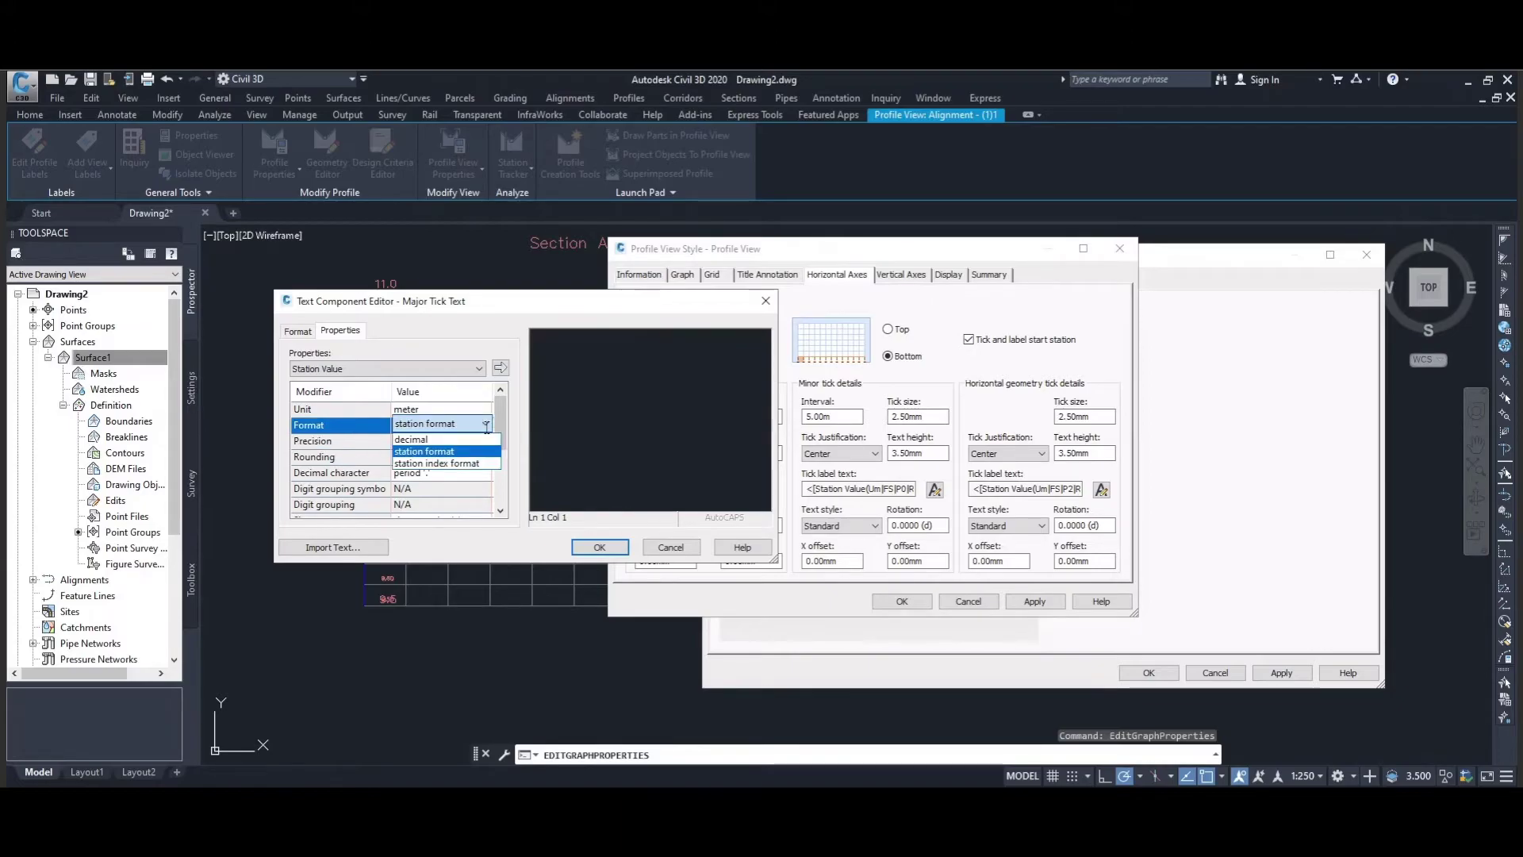
click(439, 440)
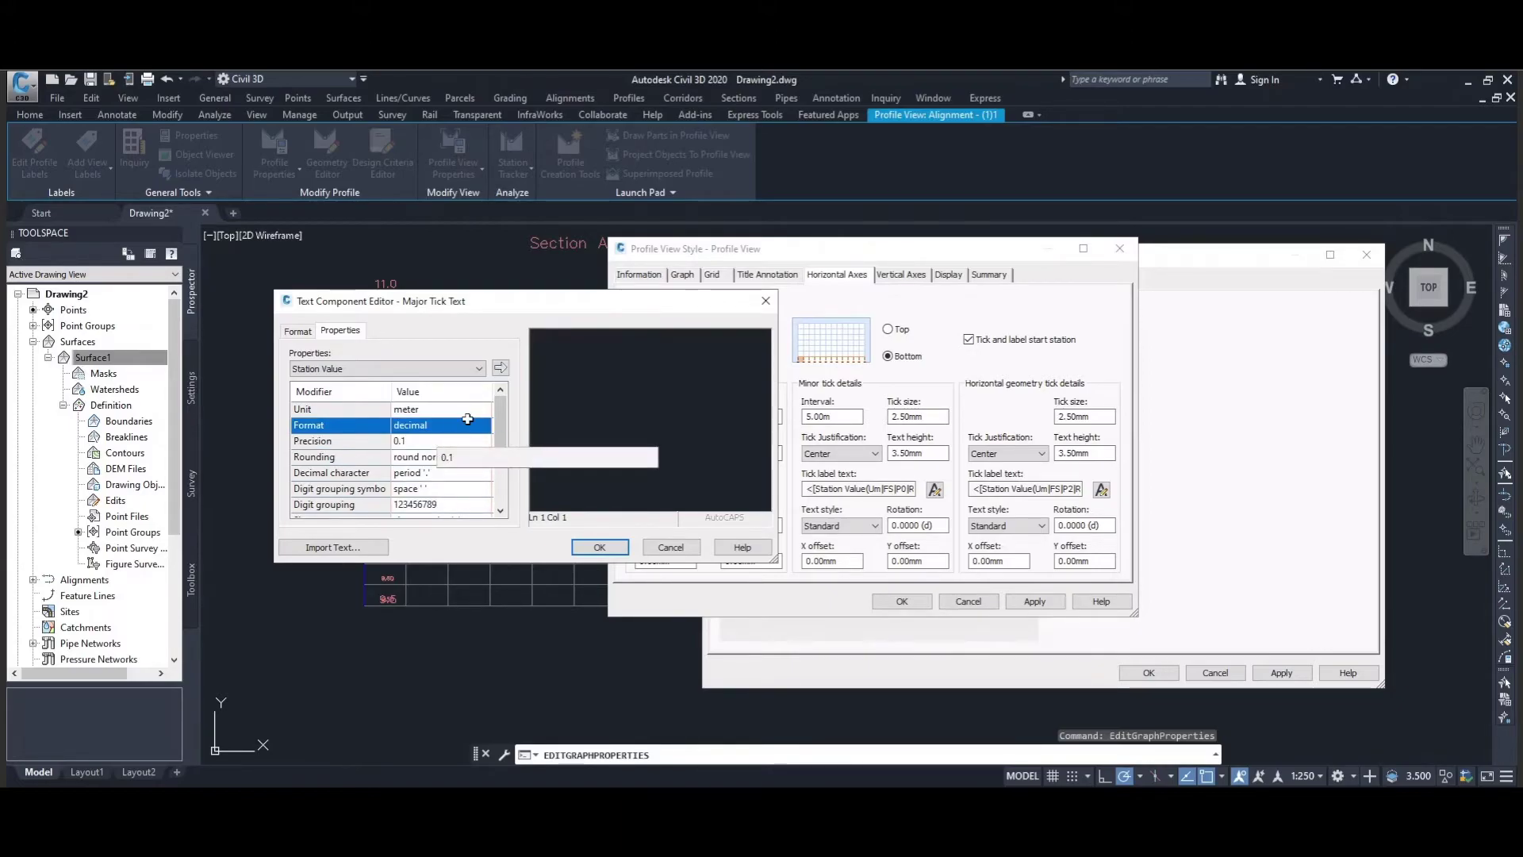
Step: Insert the Station Value property into the major tick label text and accept the profile view style changes
click(500, 368)
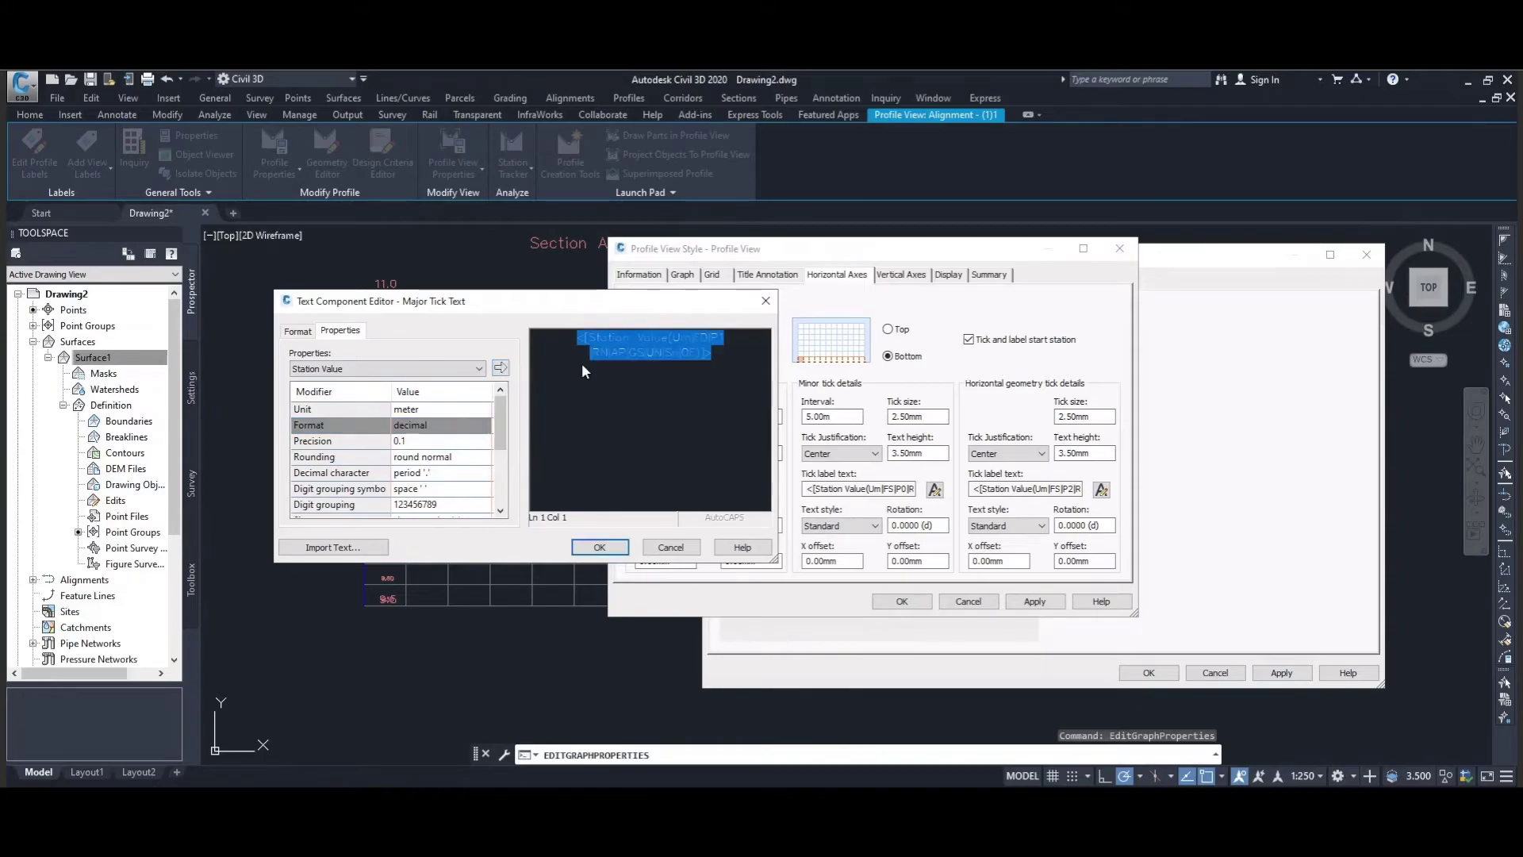
click(598, 547)
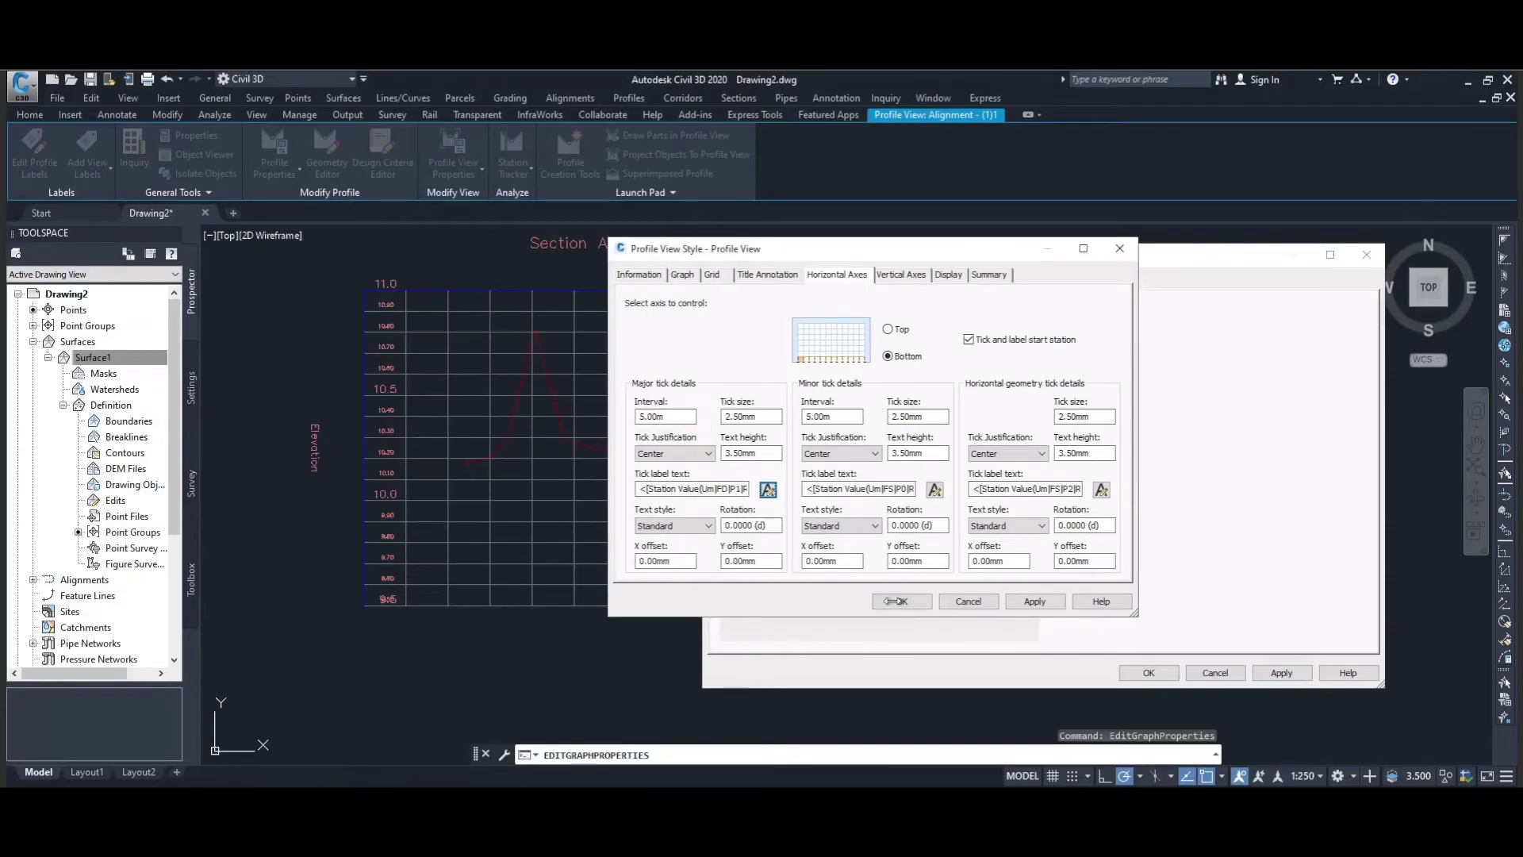
click(1034, 601)
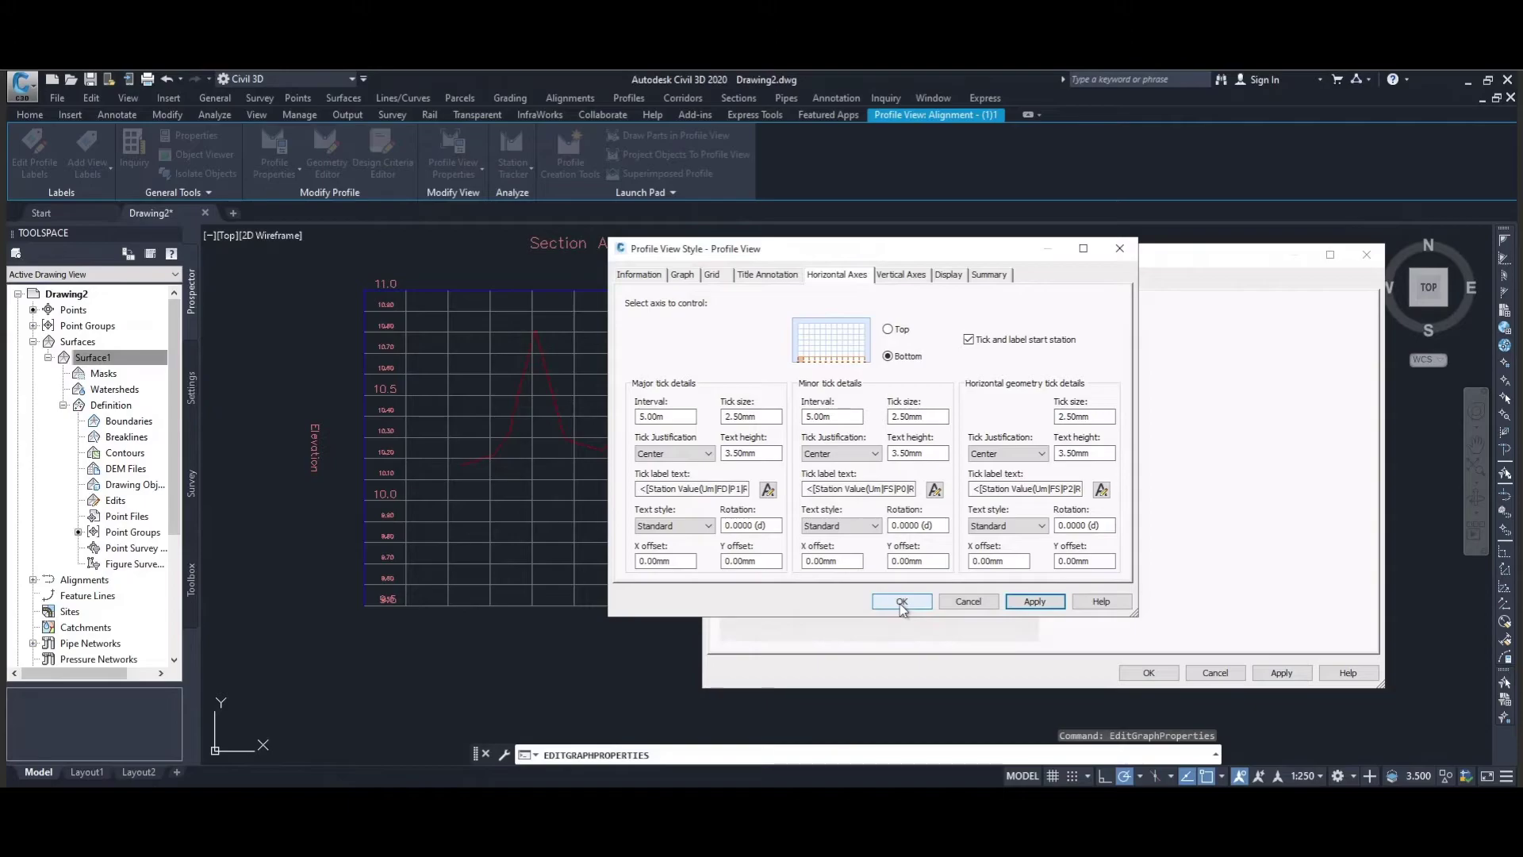
click(901, 601)
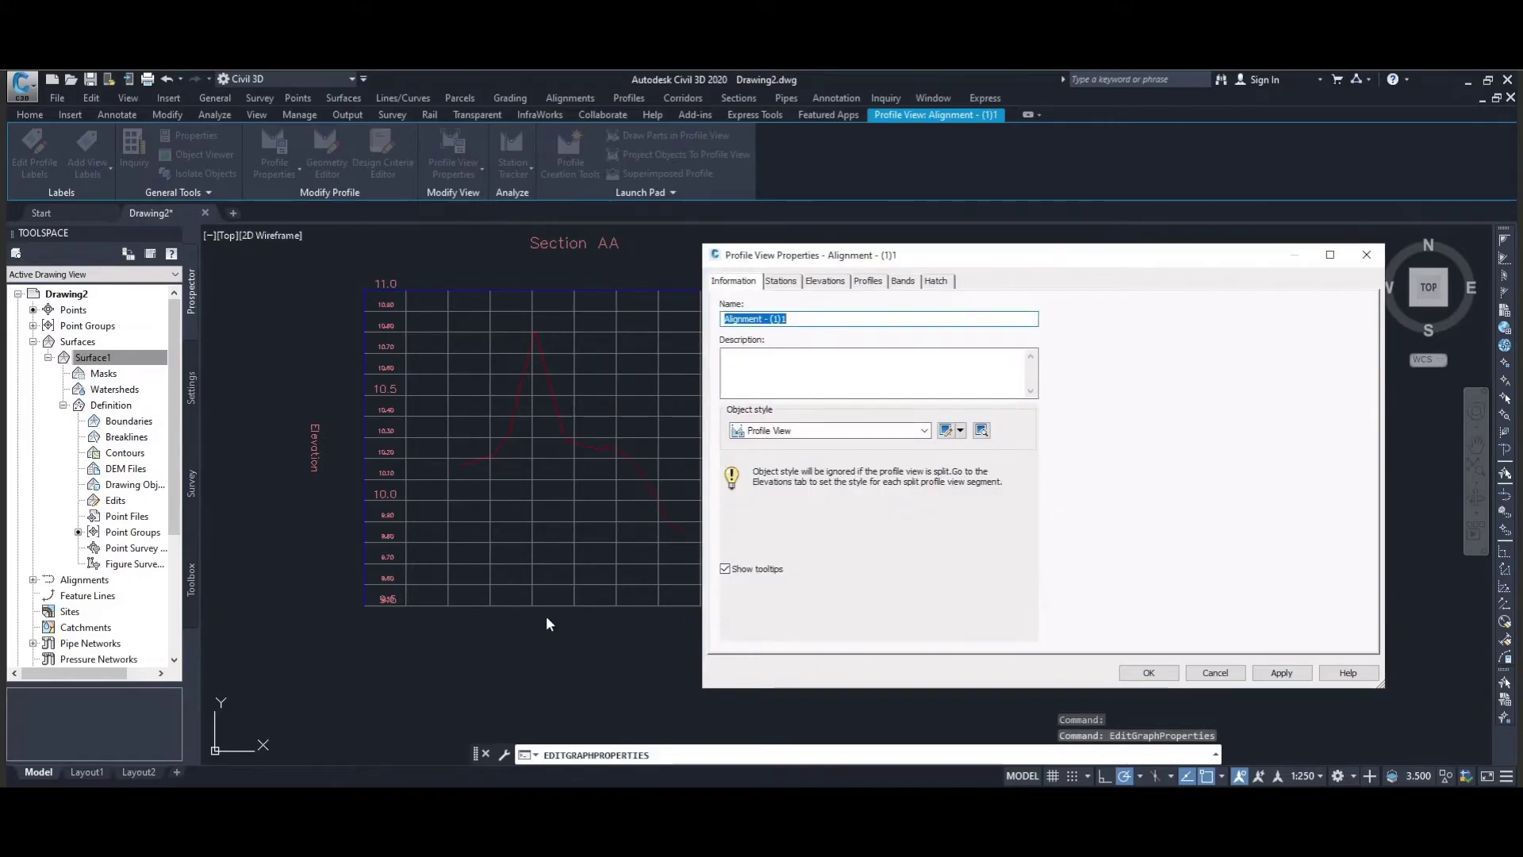
Step: Turn on visibility of the Bottom Axis Title and Bottom Axis Annotation Major components in the style and apply it to the profile view
click(960, 430)
click(970, 485)
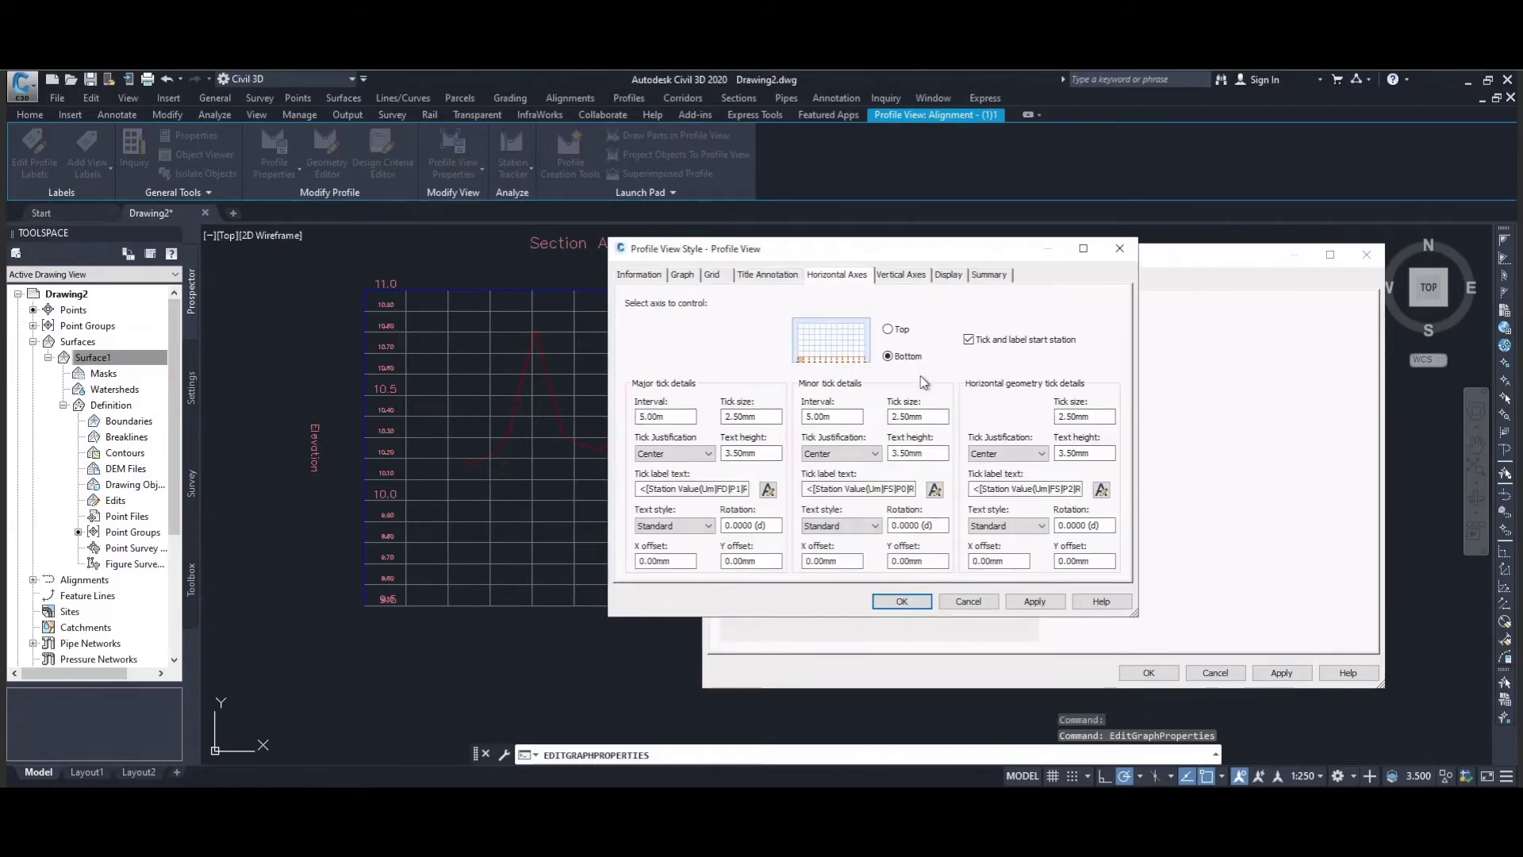
click(949, 274)
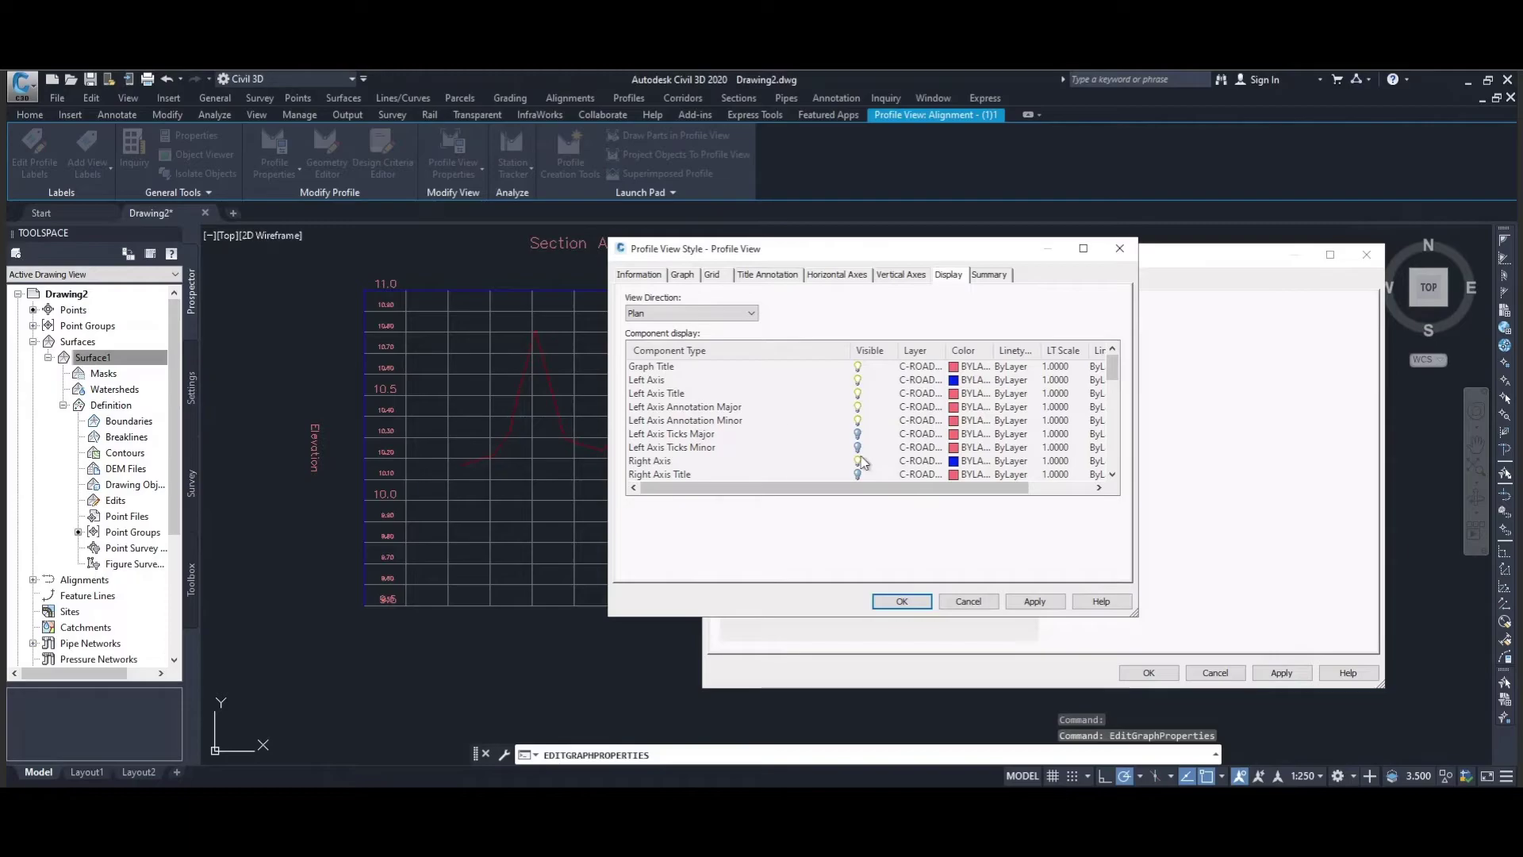
drag(1112, 368, 1096, 428)
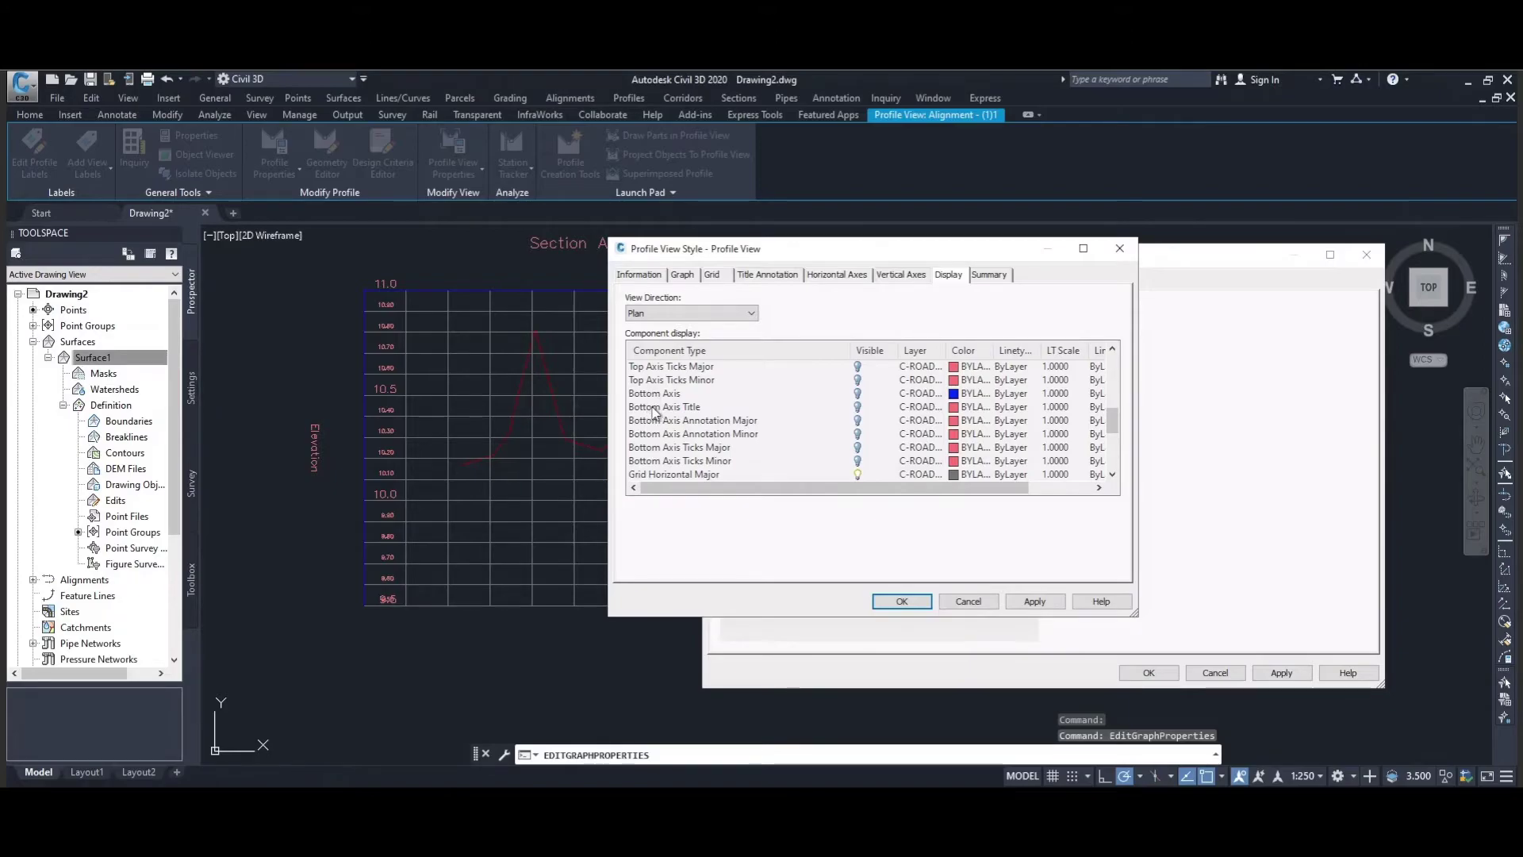
click(857, 407)
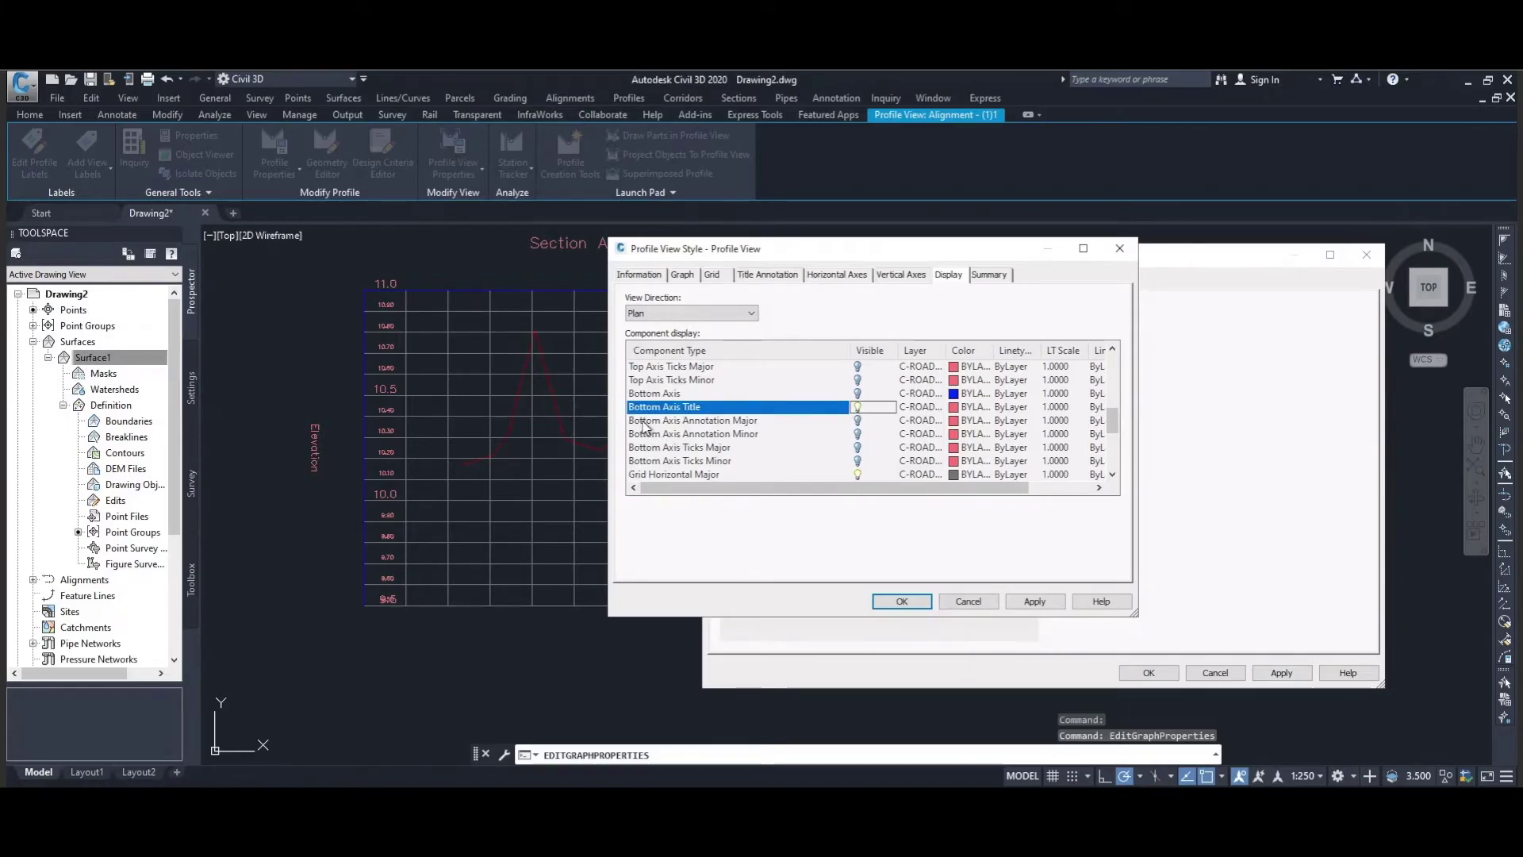
click(859, 423)
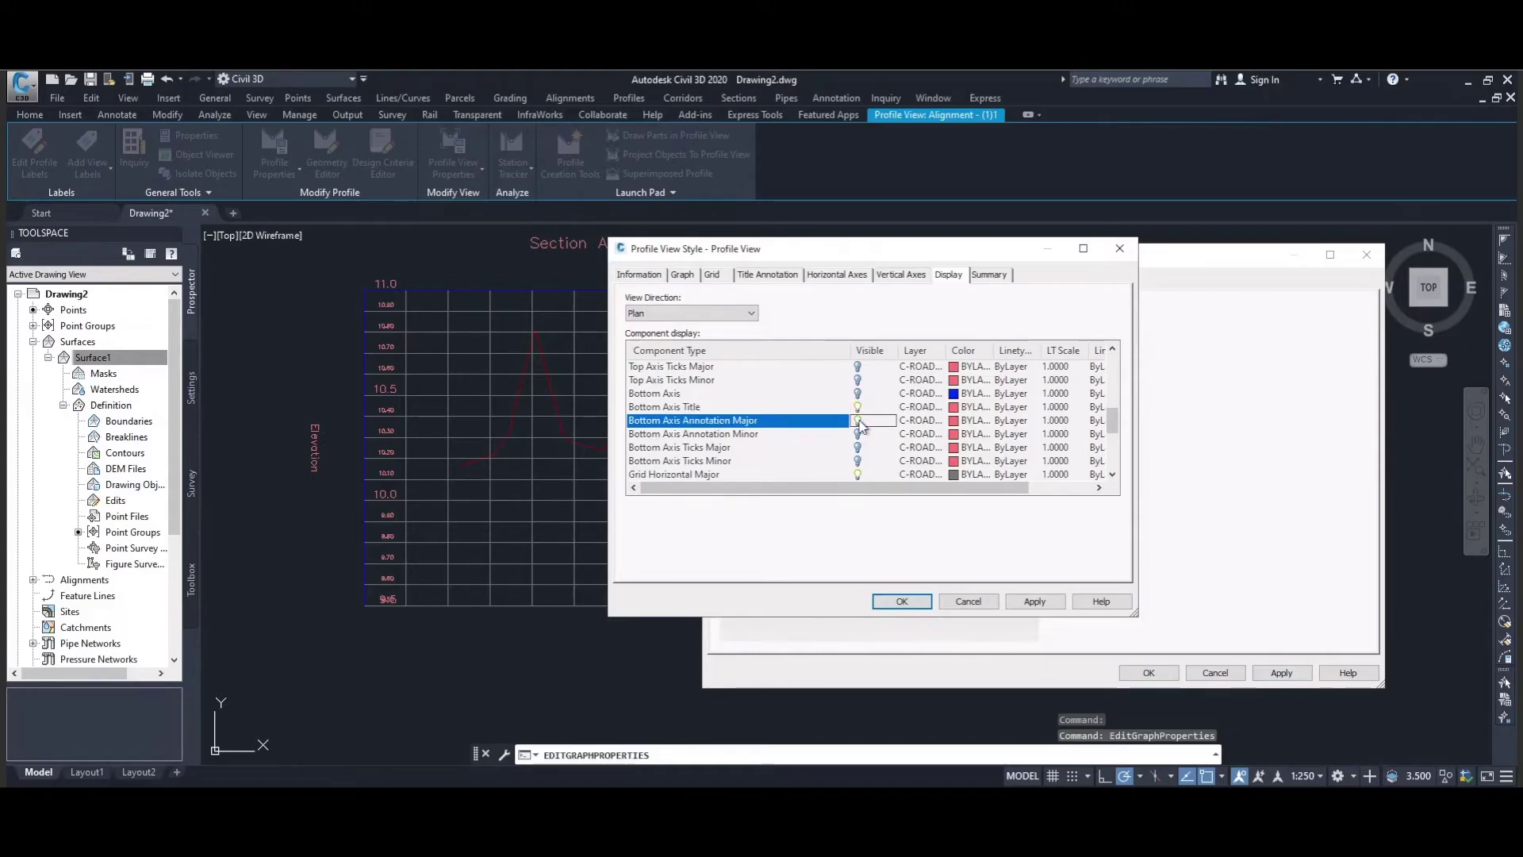
click(1034, 601)
click(900, 603)
click(1290, 678)
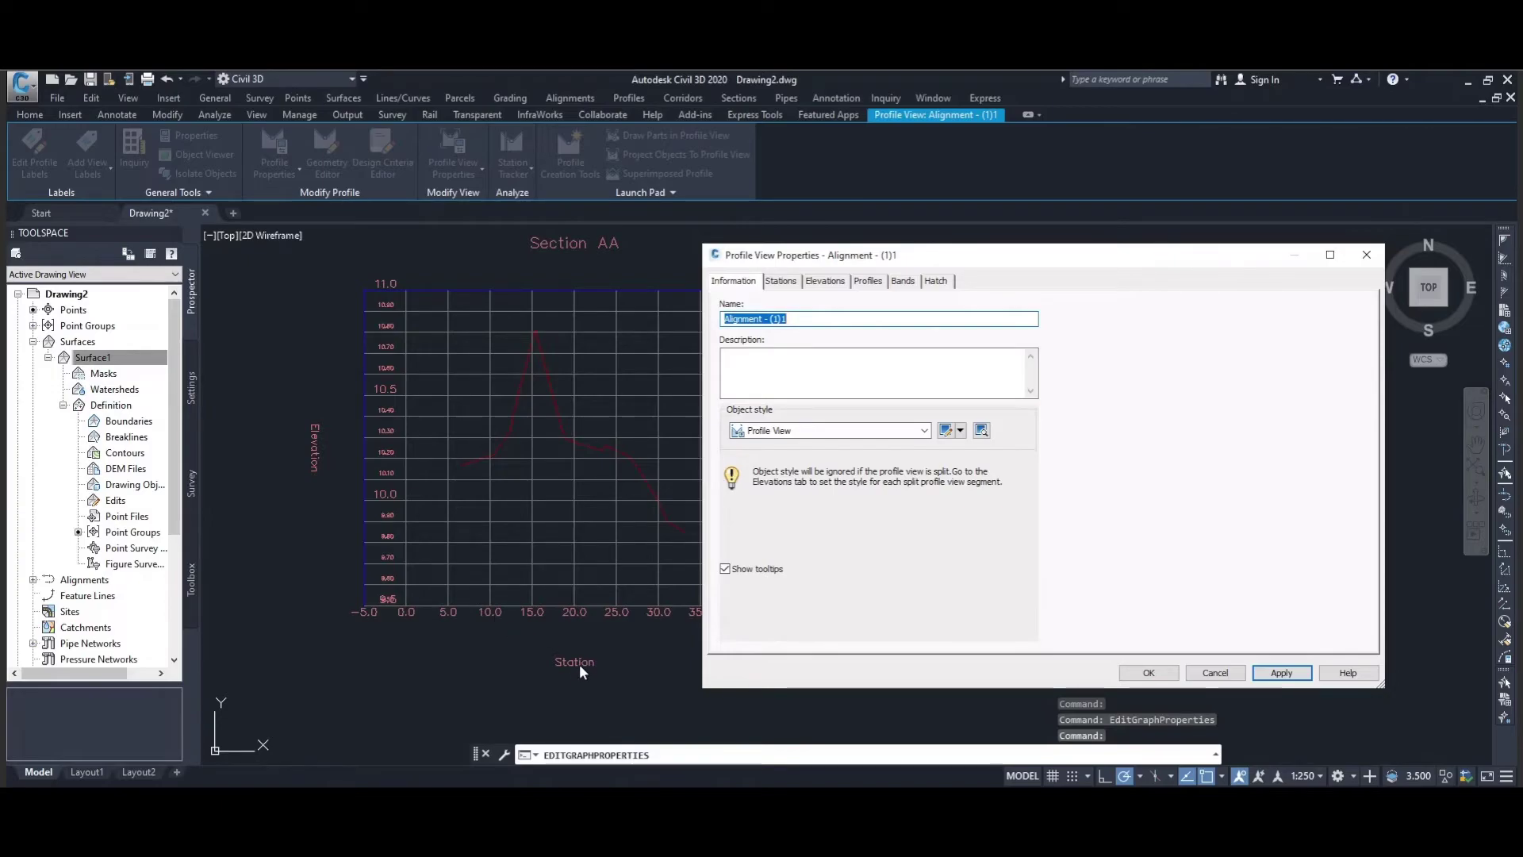
Step: Set the bottom horizontal axis major tick label rotation to 90 degrees and apply it to the profile view
click(960, 430)
click(987, 481)
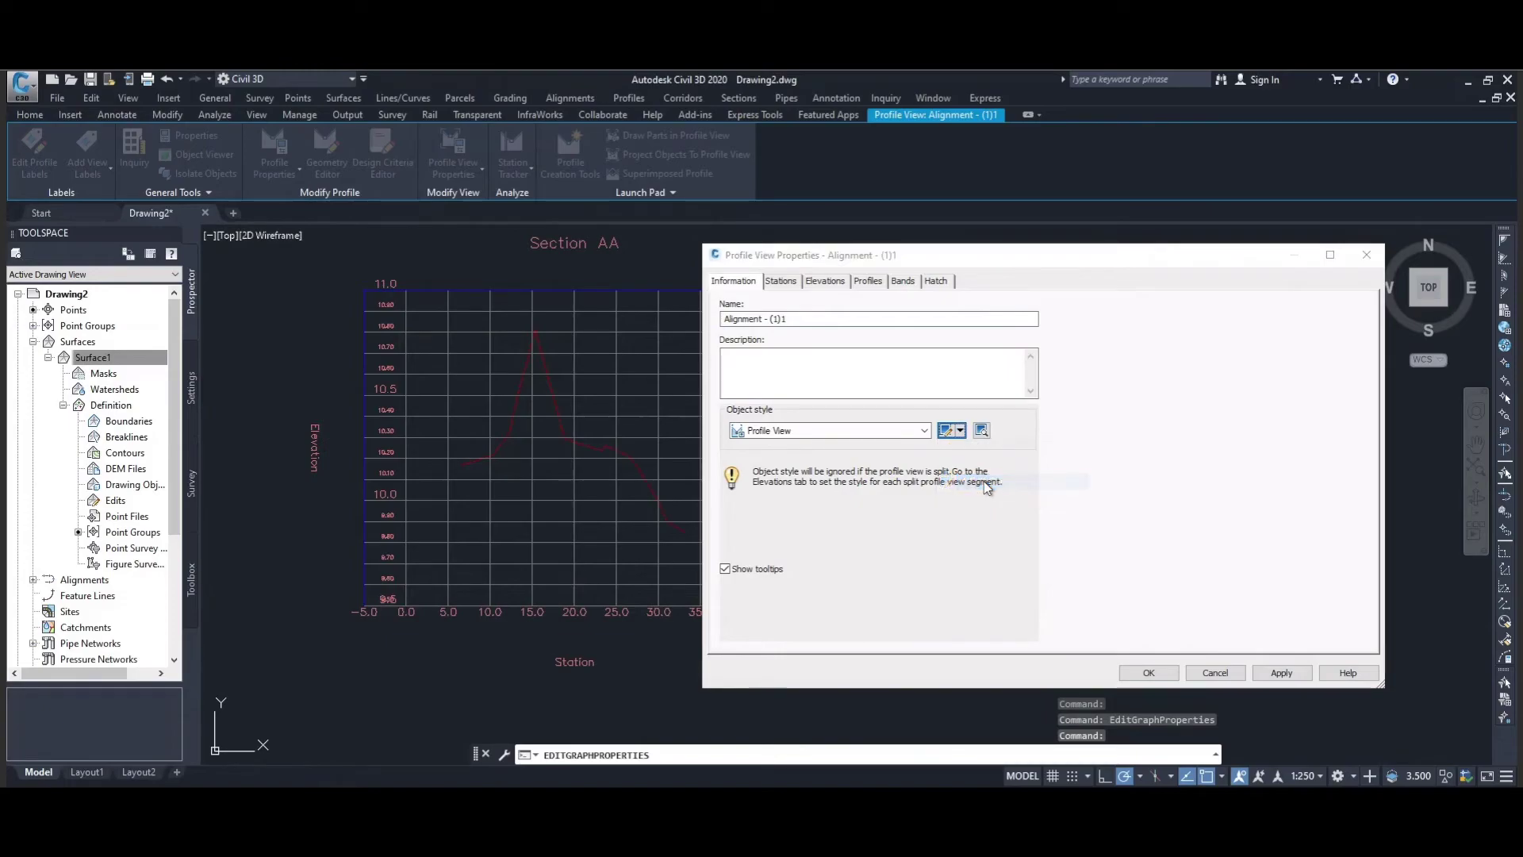
click(843, 278)
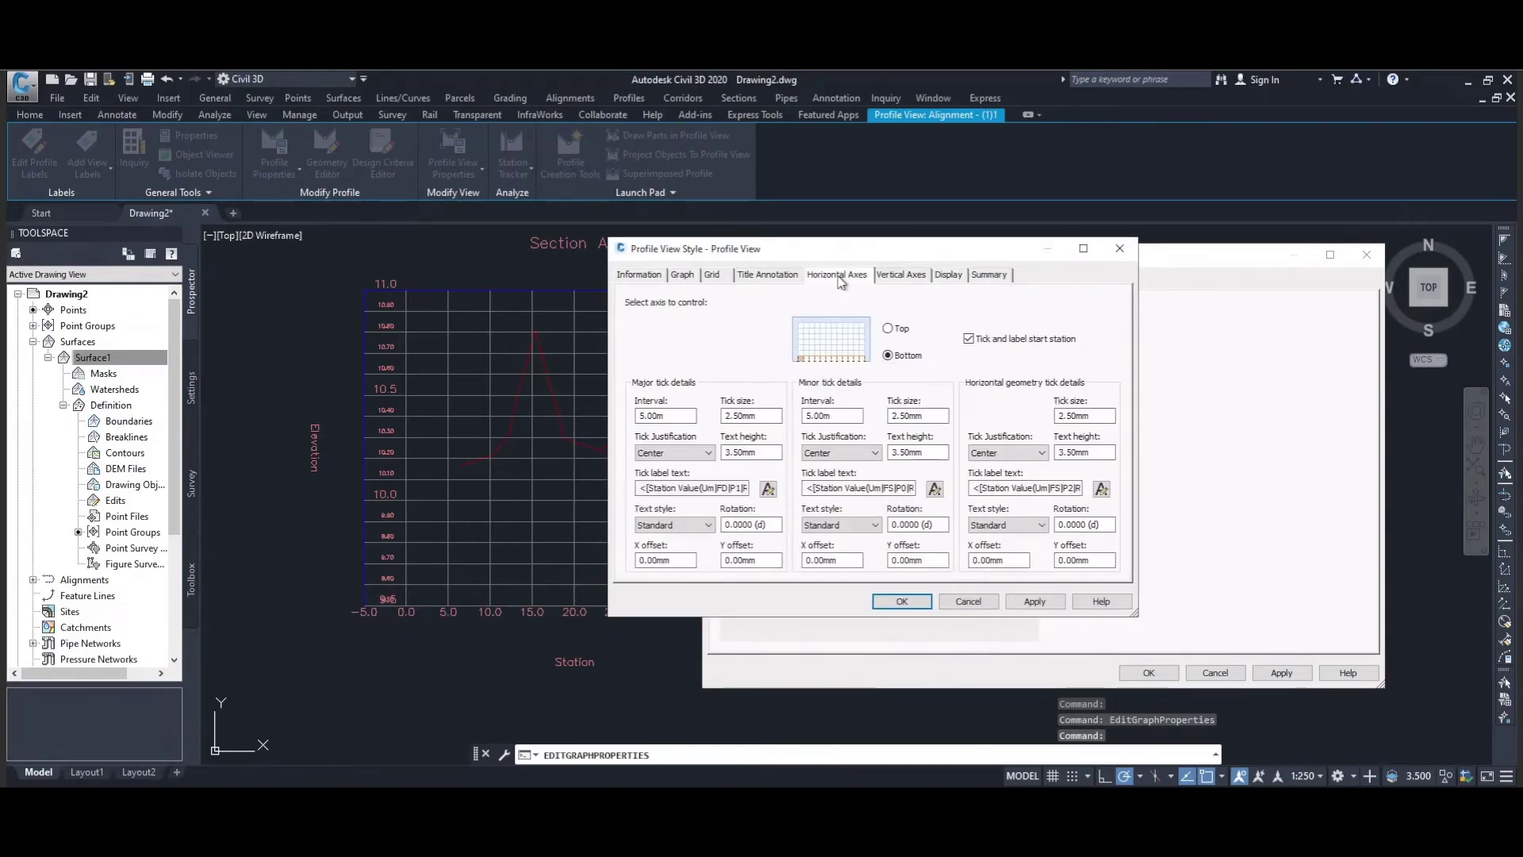
click(726, 560)
click(727, 524)
text(9)
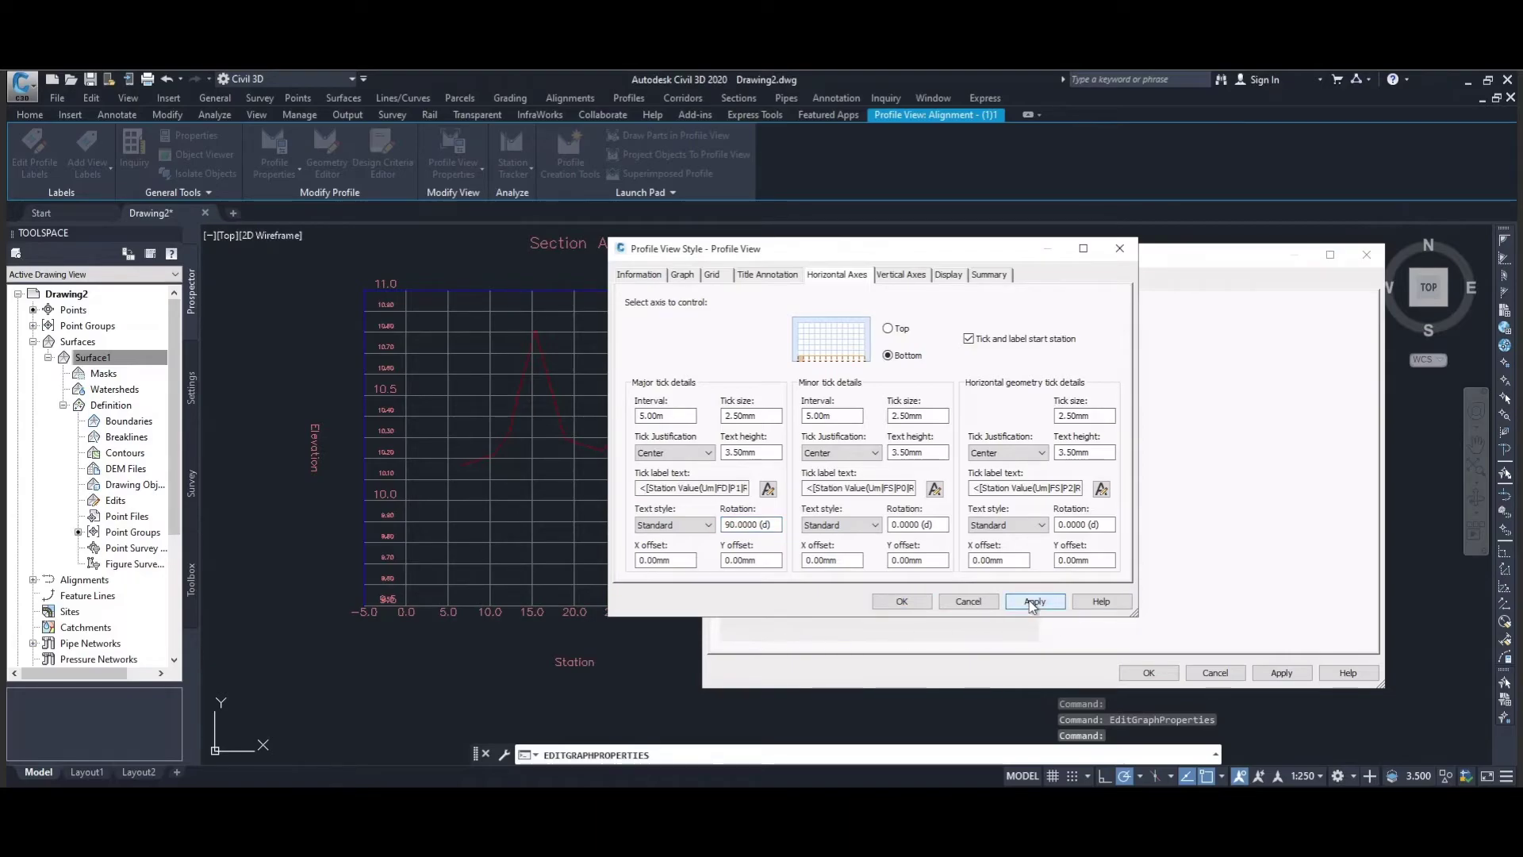
click(902, 601)
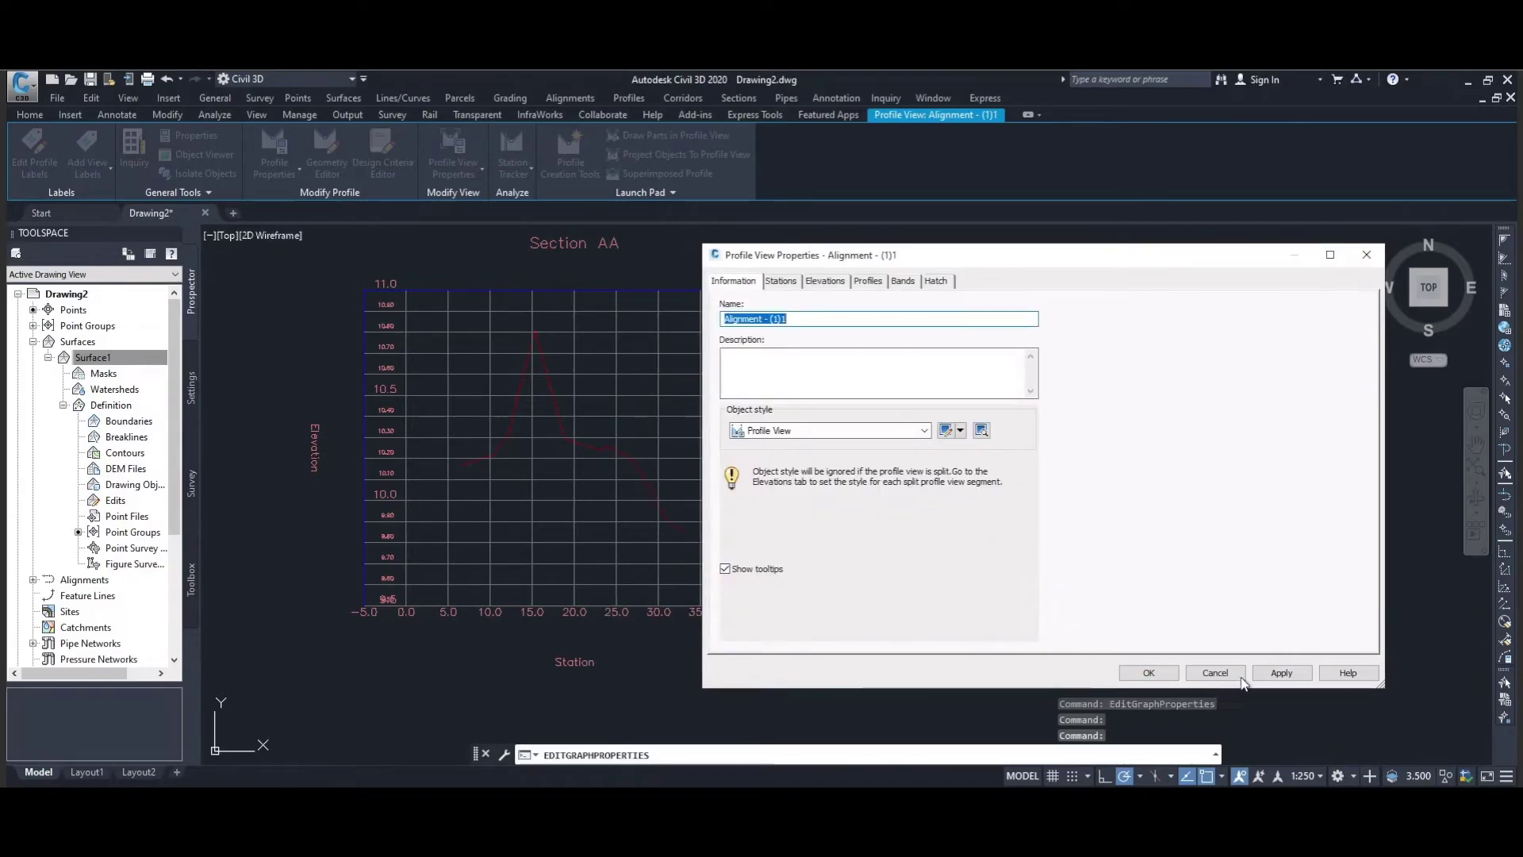
click(1279, 672)
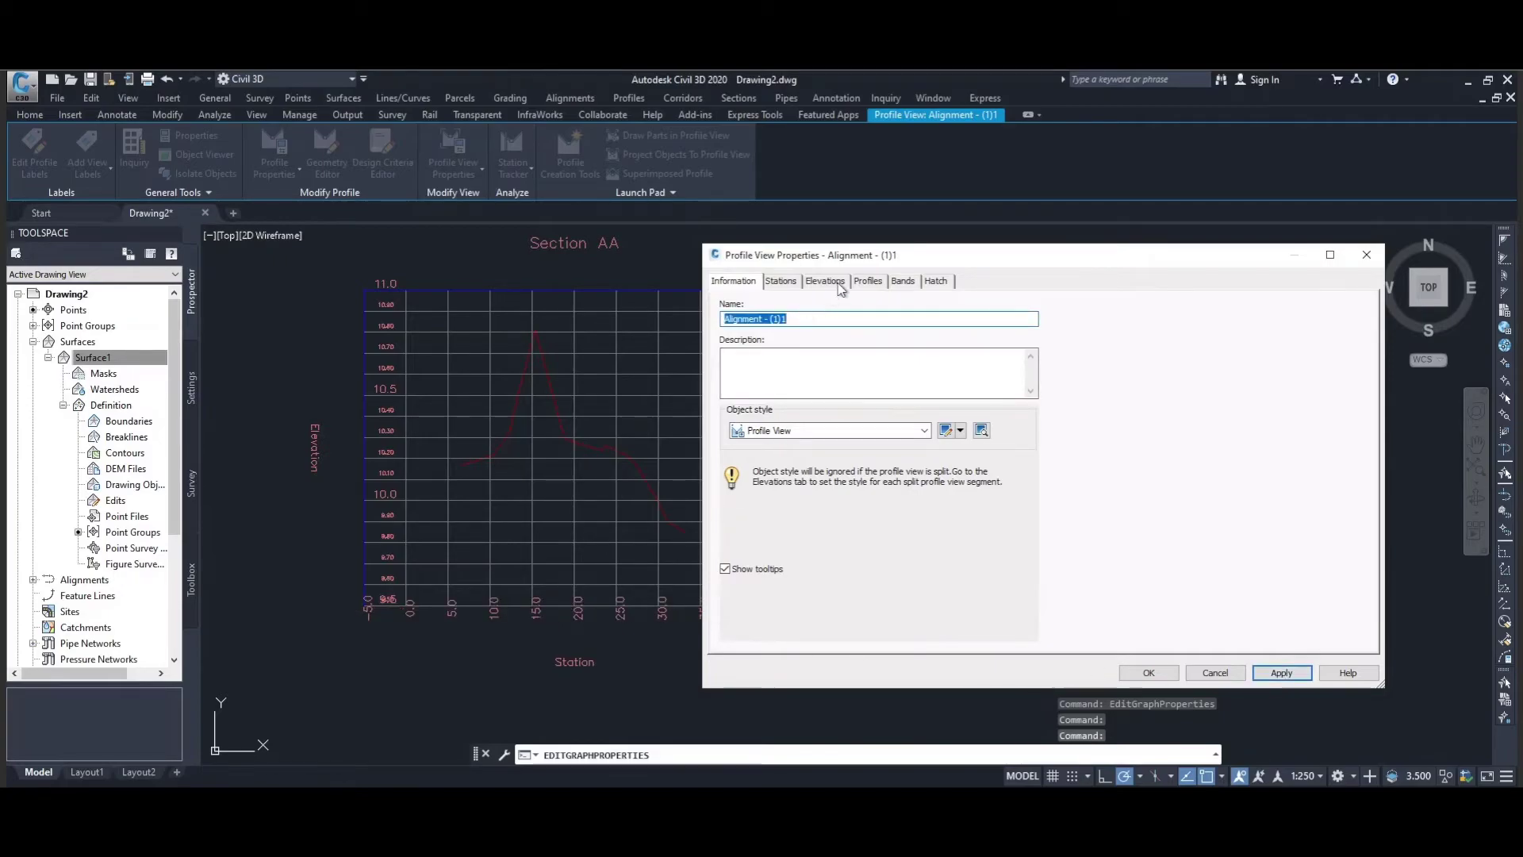
Step: Set the bottom axis major tick label Y offset to -10 mm, apply it, and close the profile view properties
click(960, 430)
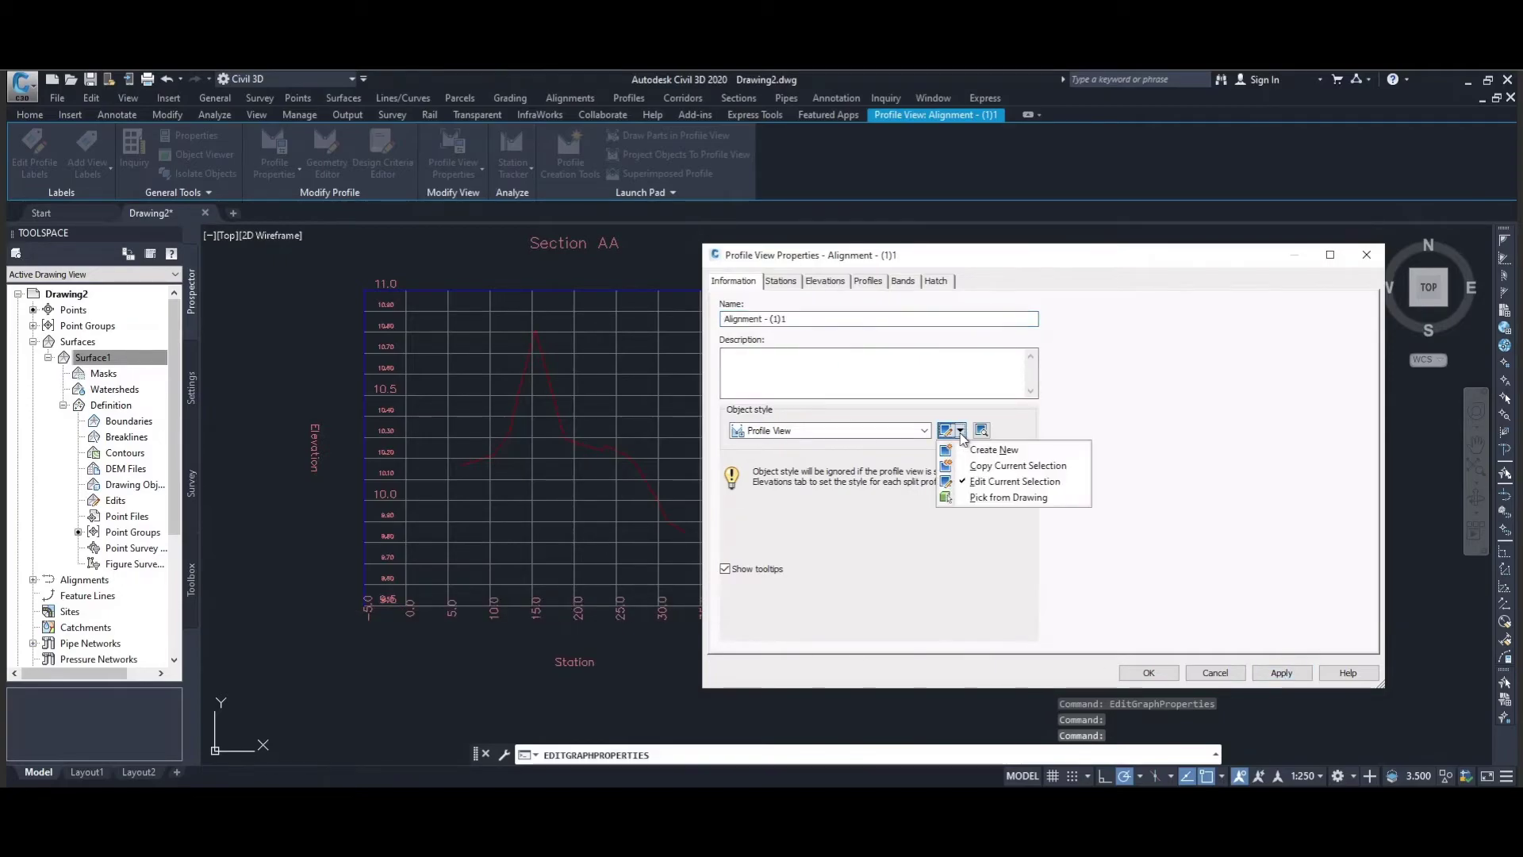
click(984, 482)
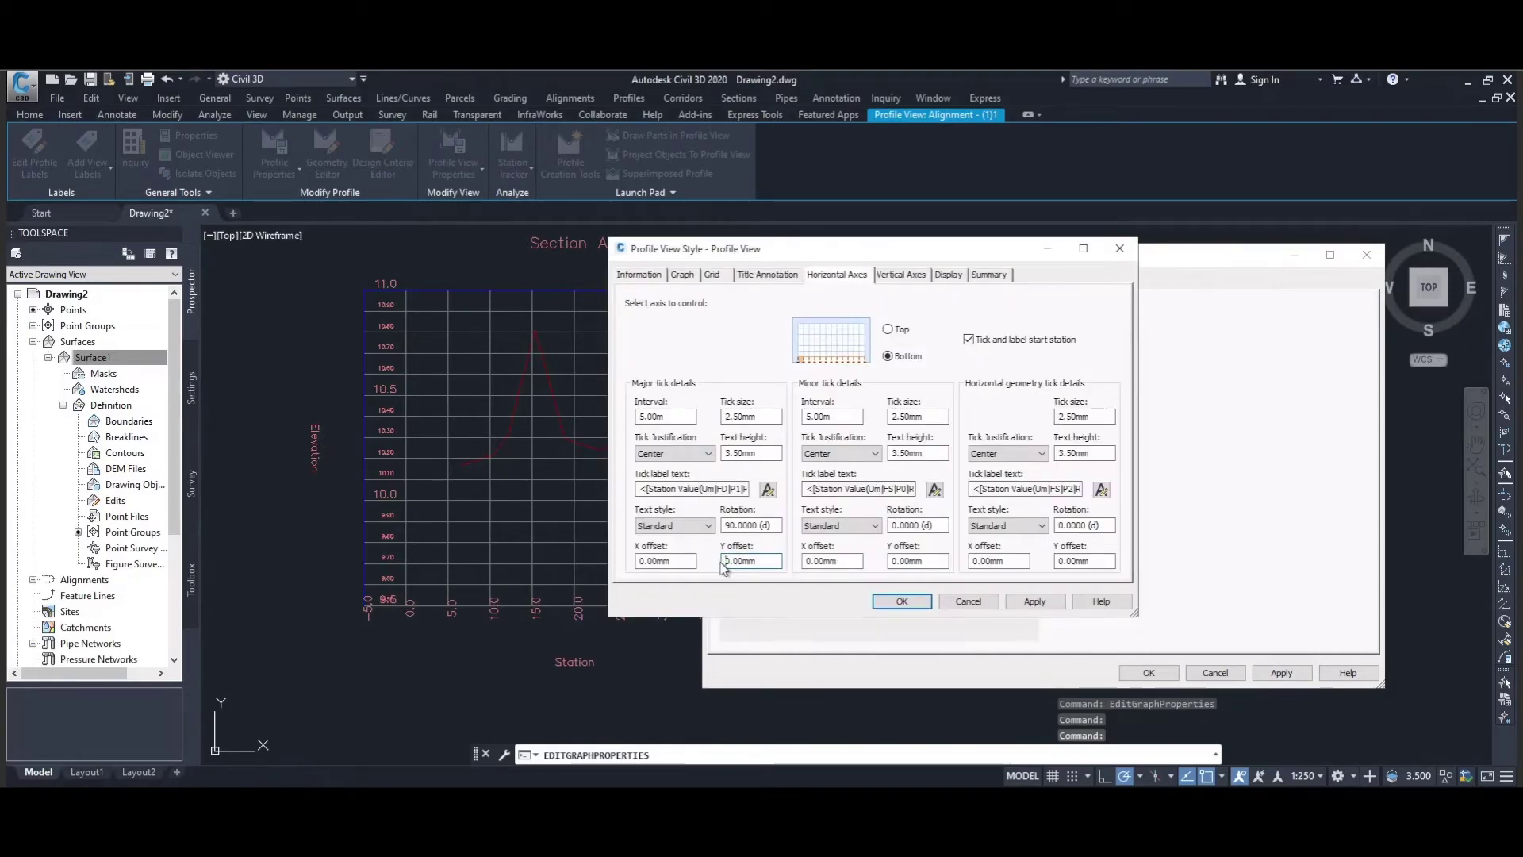
text(-1)
click(1034, 601)
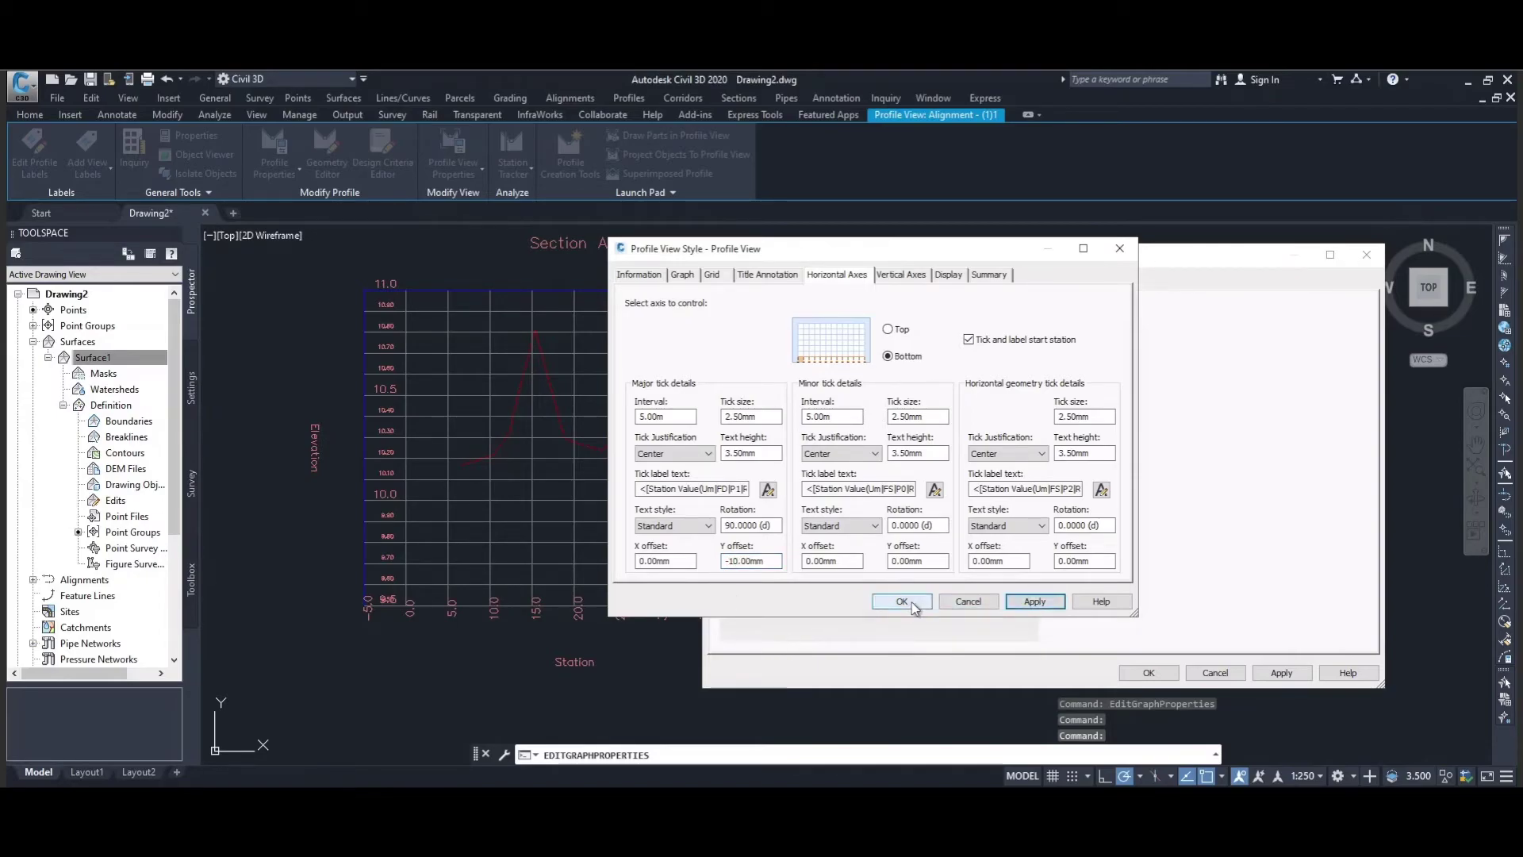
click(912, 603)
click(1280, 673)
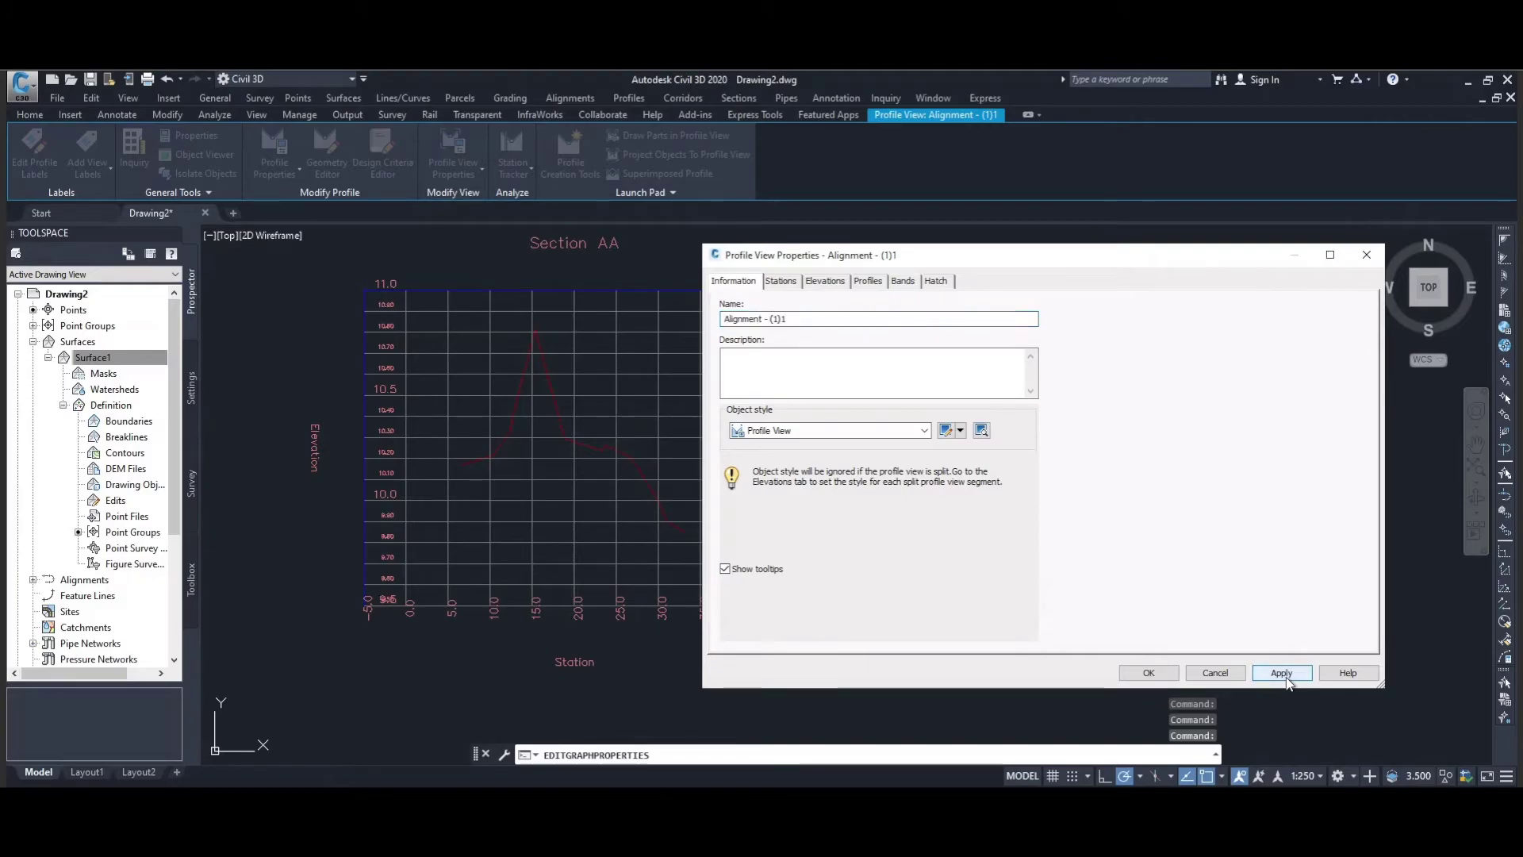
click(1150, 672)
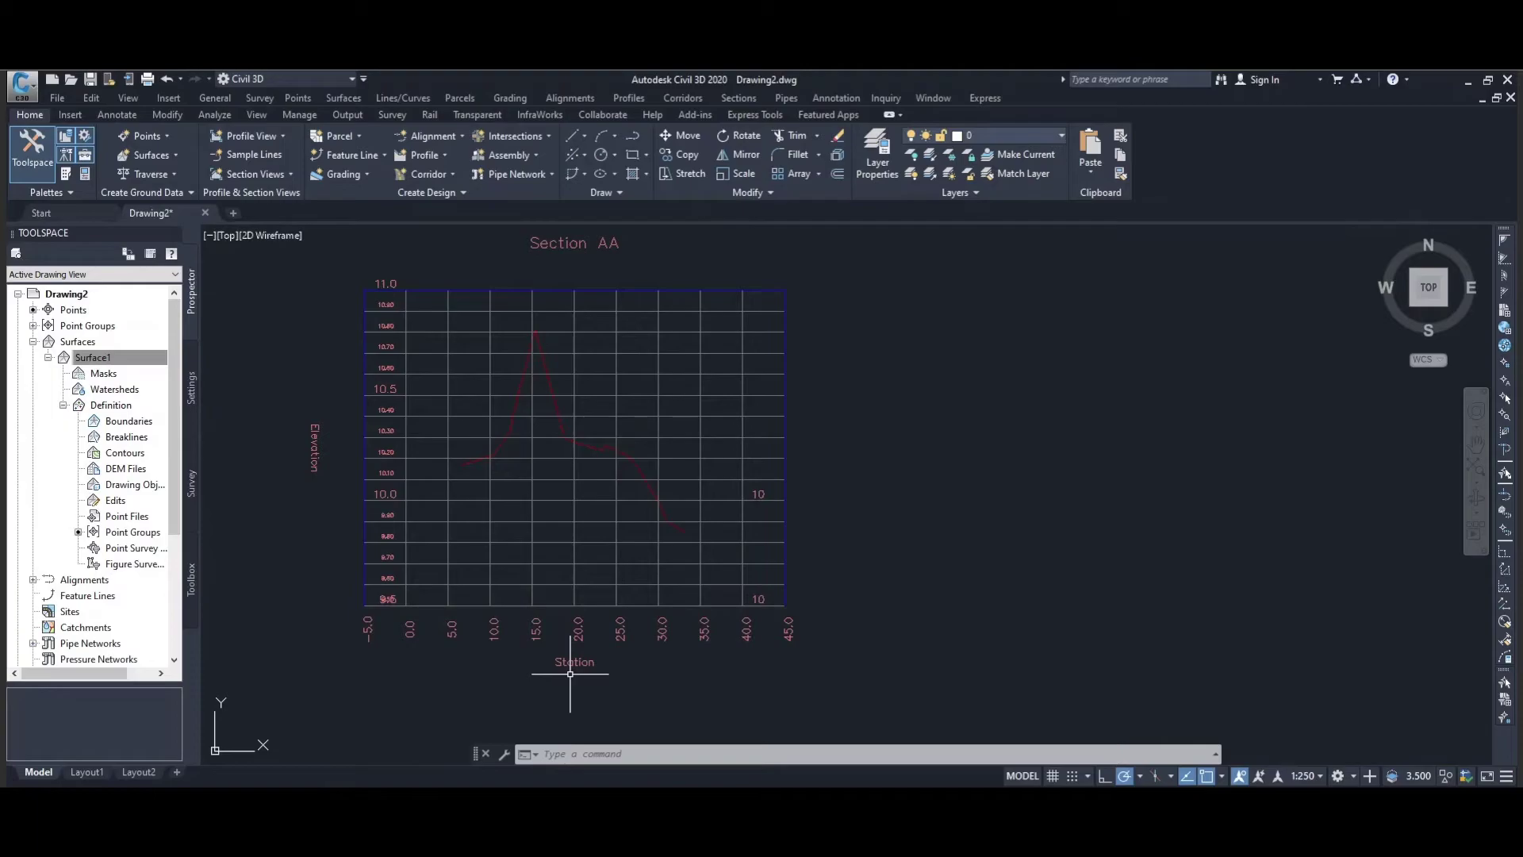
Step: Change the bottom axis title text to Chainage in the Section AA profile view's style and apply it
click(577, 584)
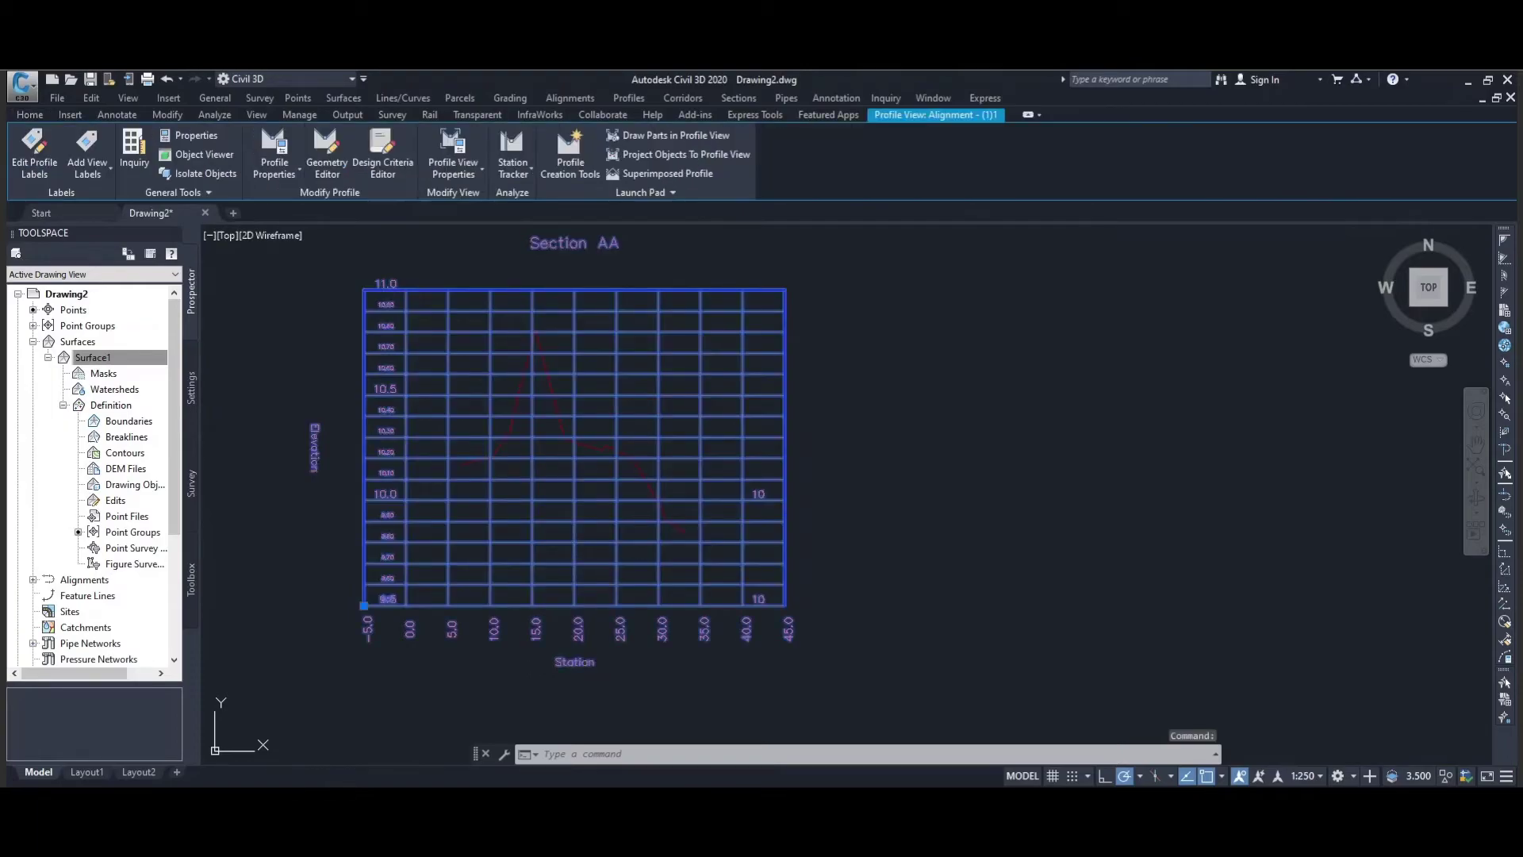
right_click(577, 585)
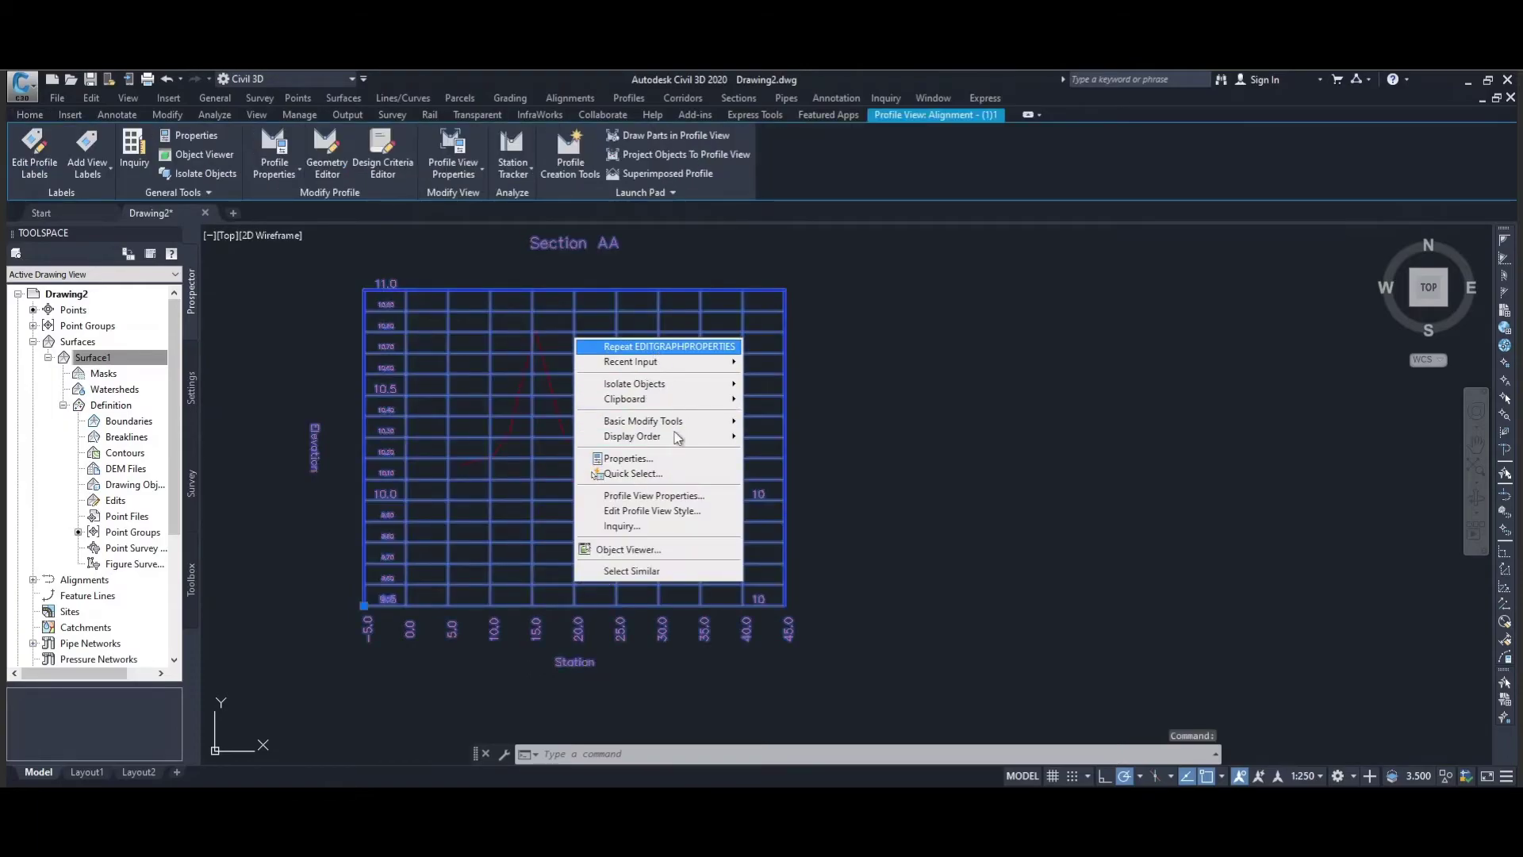
click(643, 495)
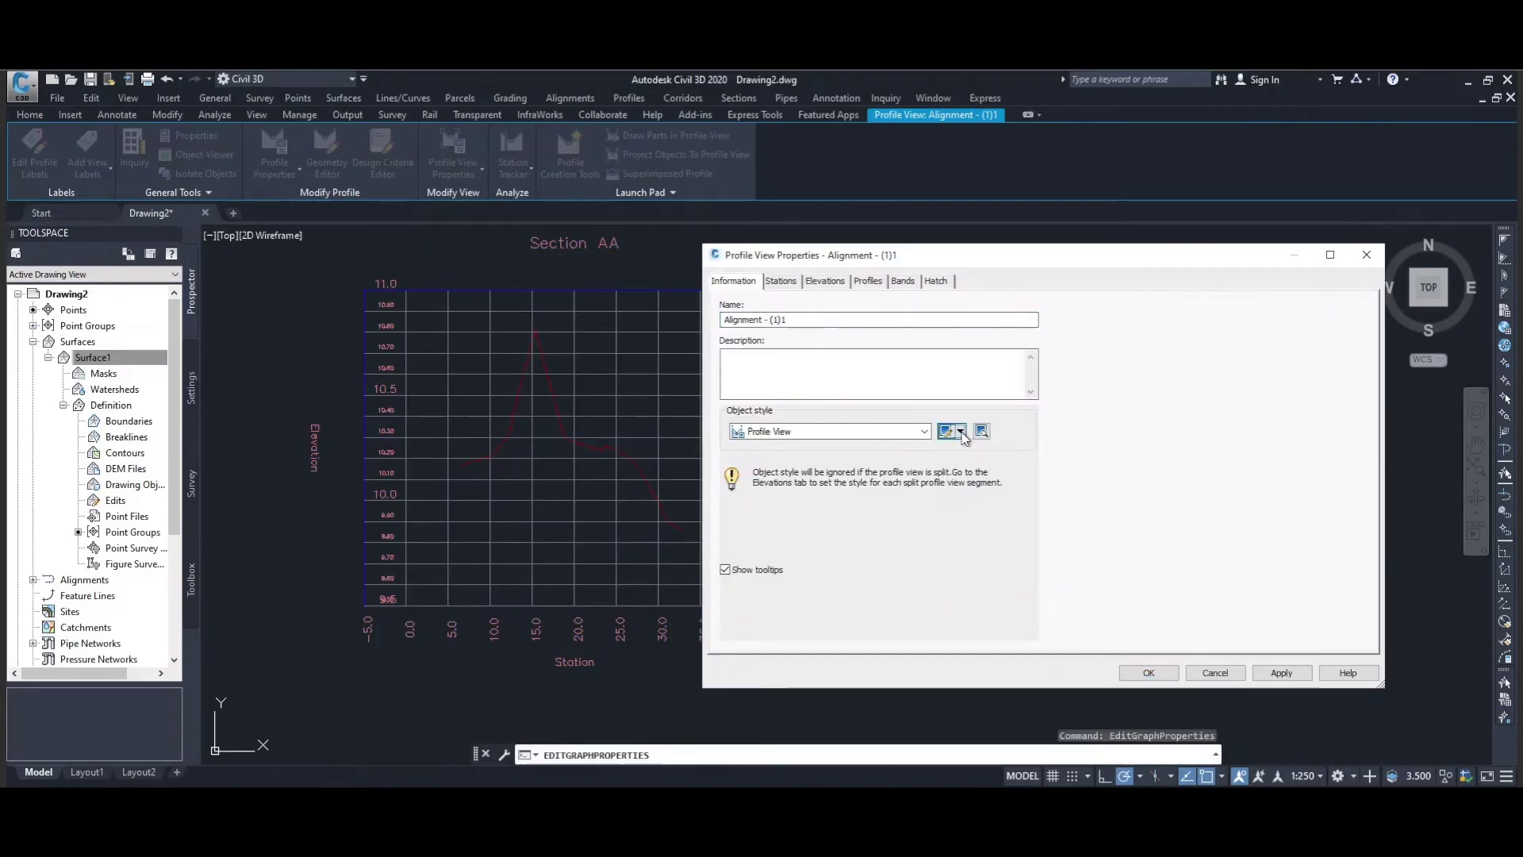
click(960, 433)
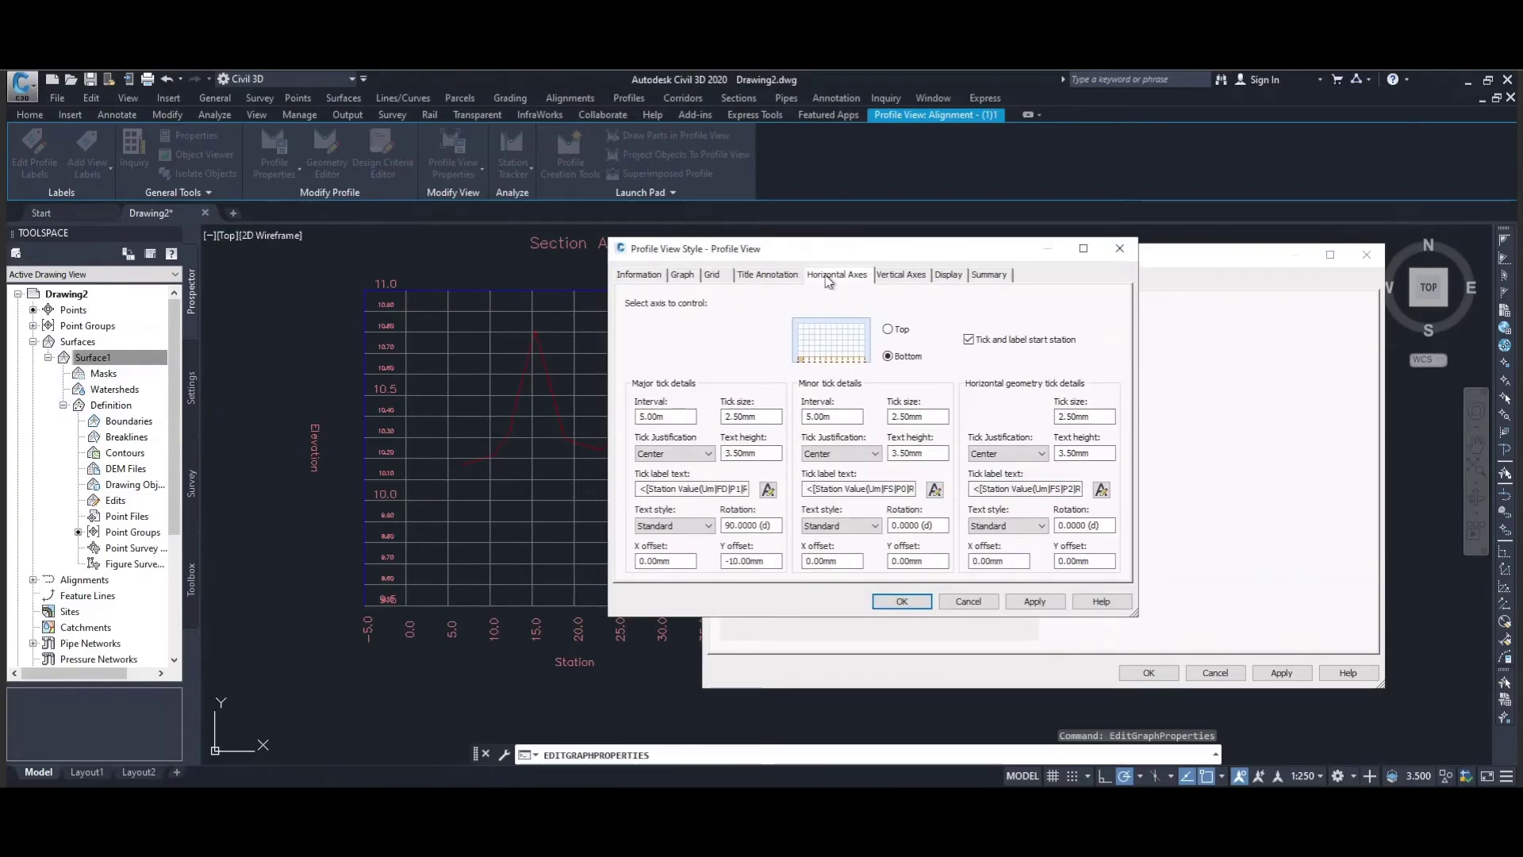
click(753, 275)
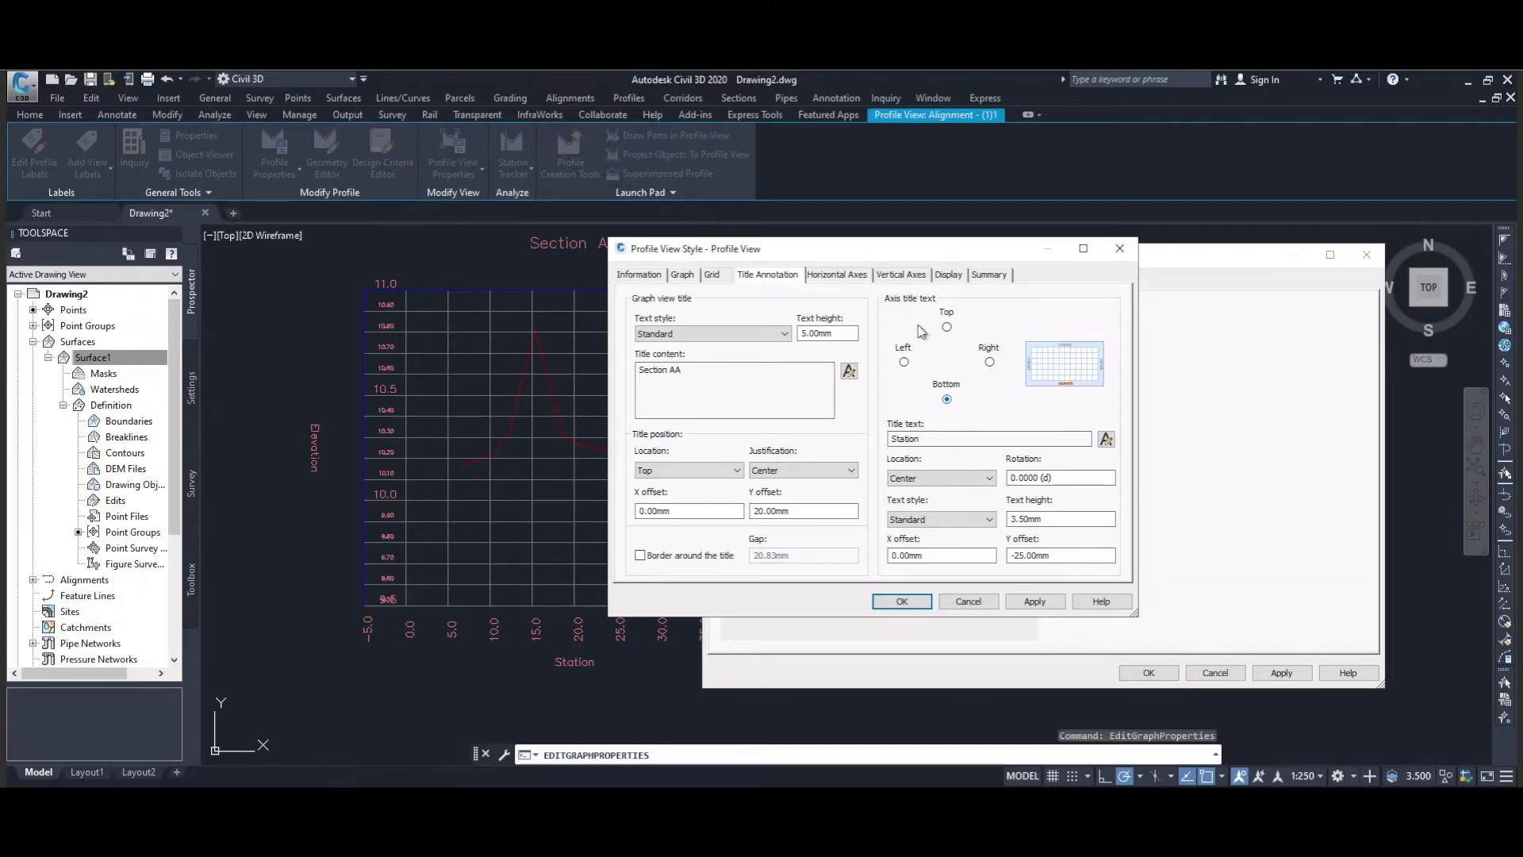
click(1105, 440)
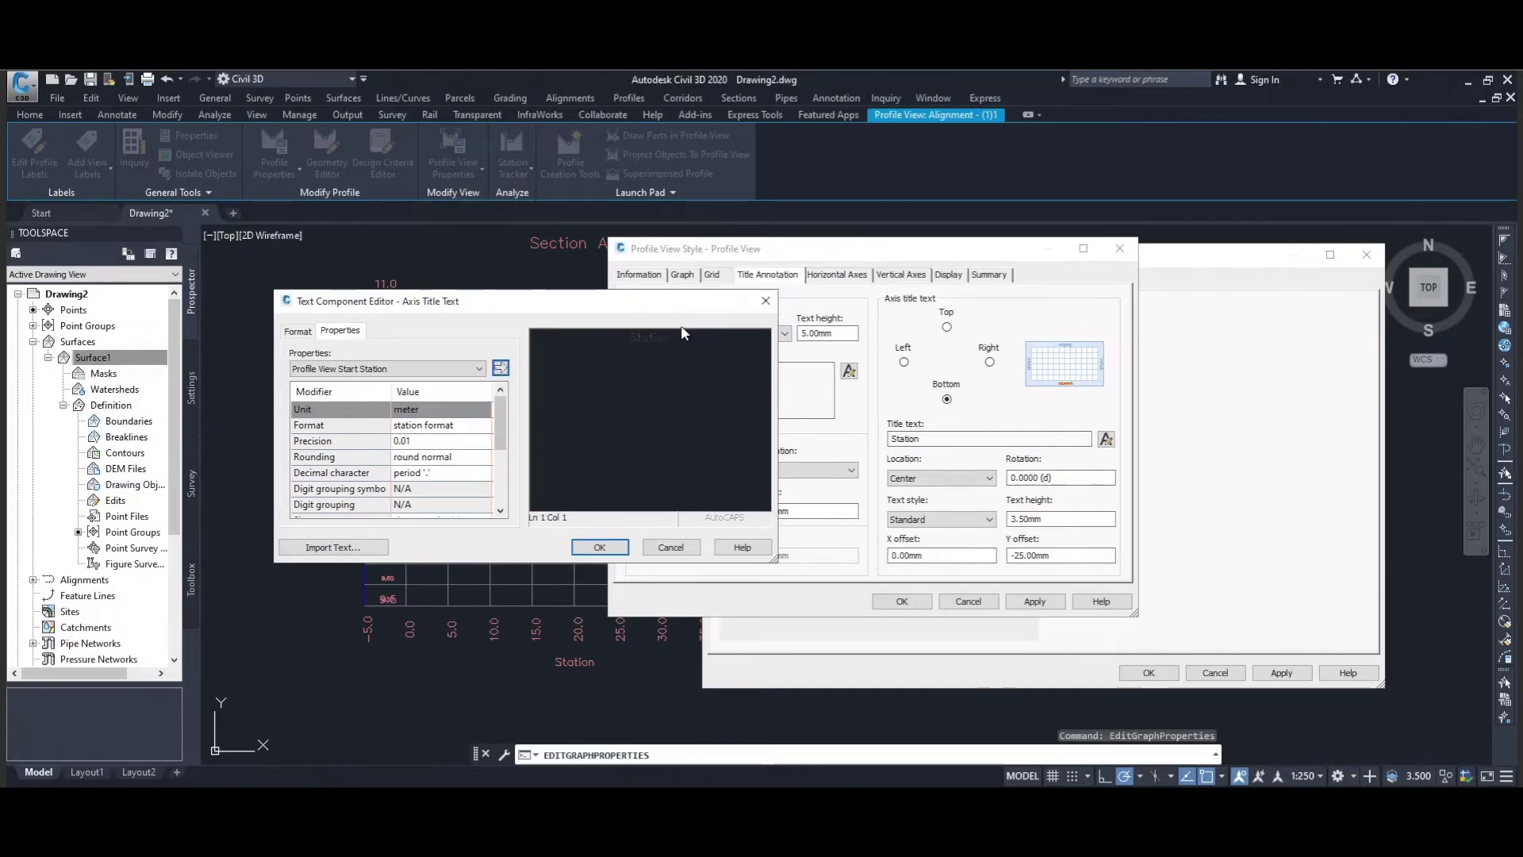
drag(672, 337, 649, 337)
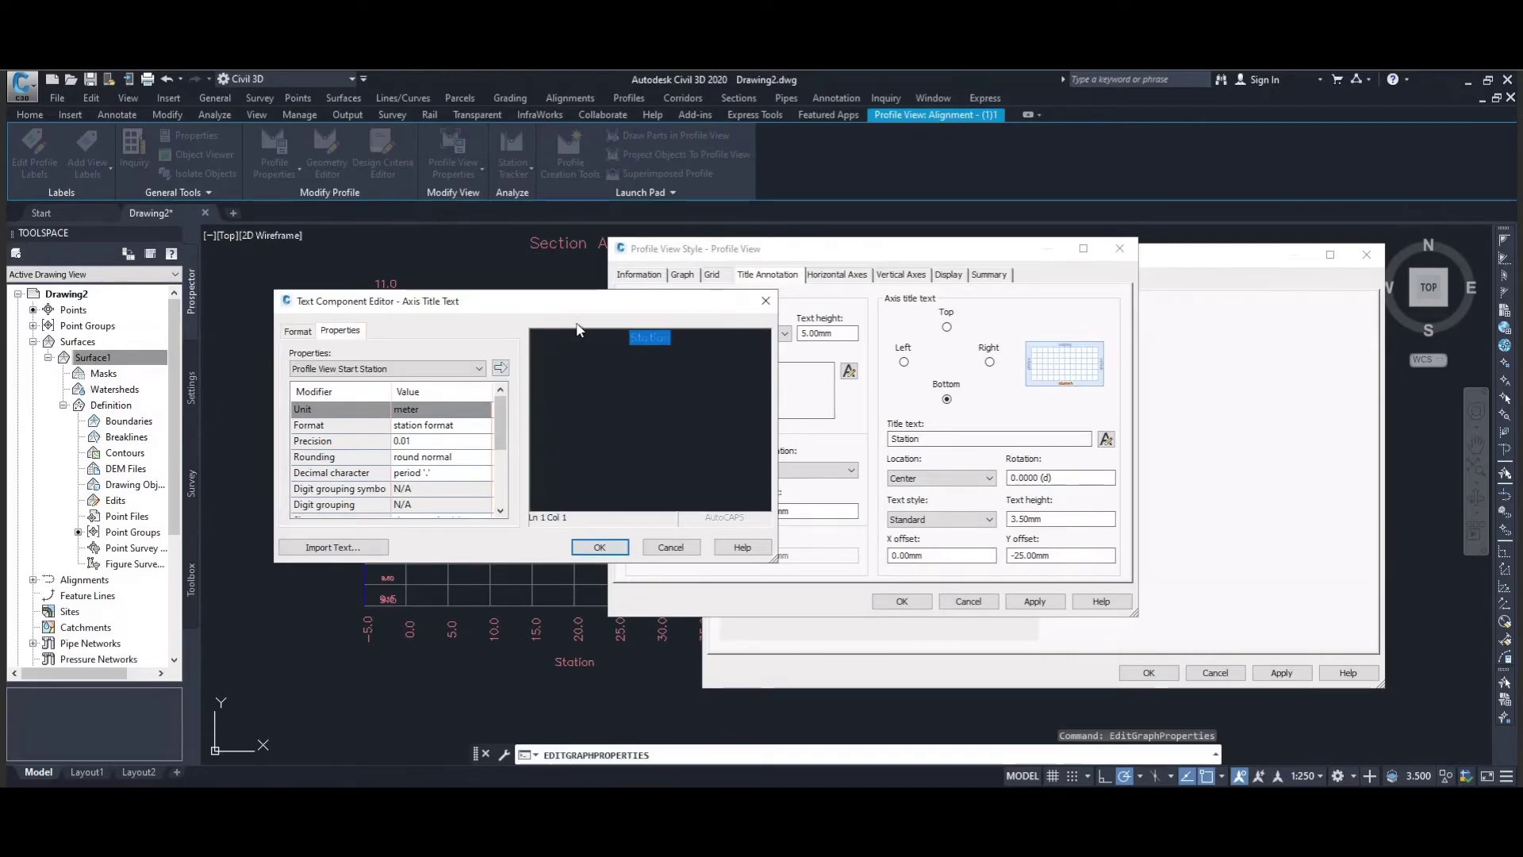
click(671, 337)
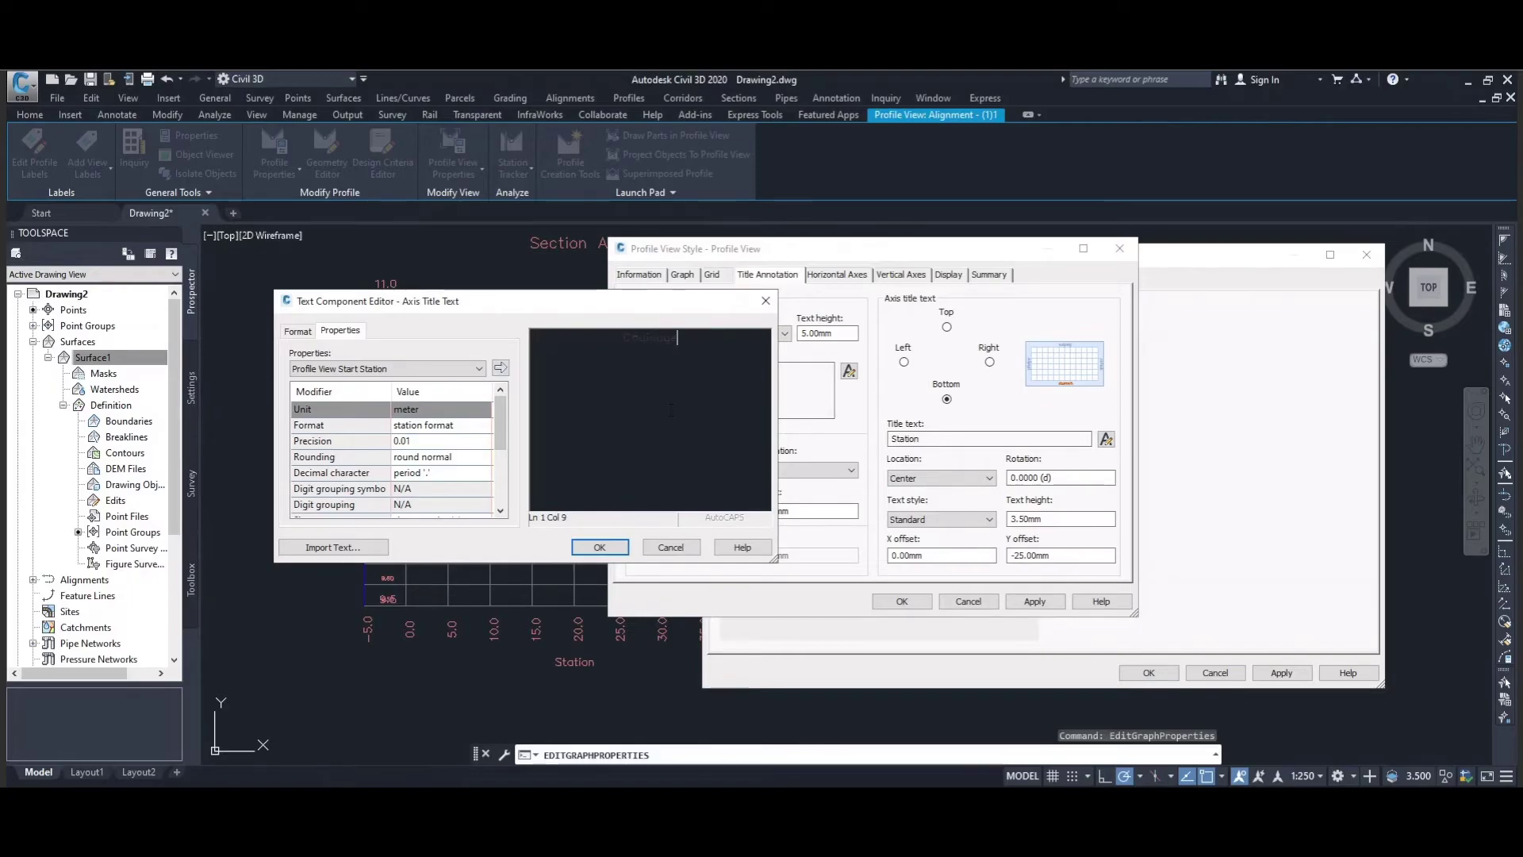
click(618, 545)
click(1033, 601)
click(902, 602)
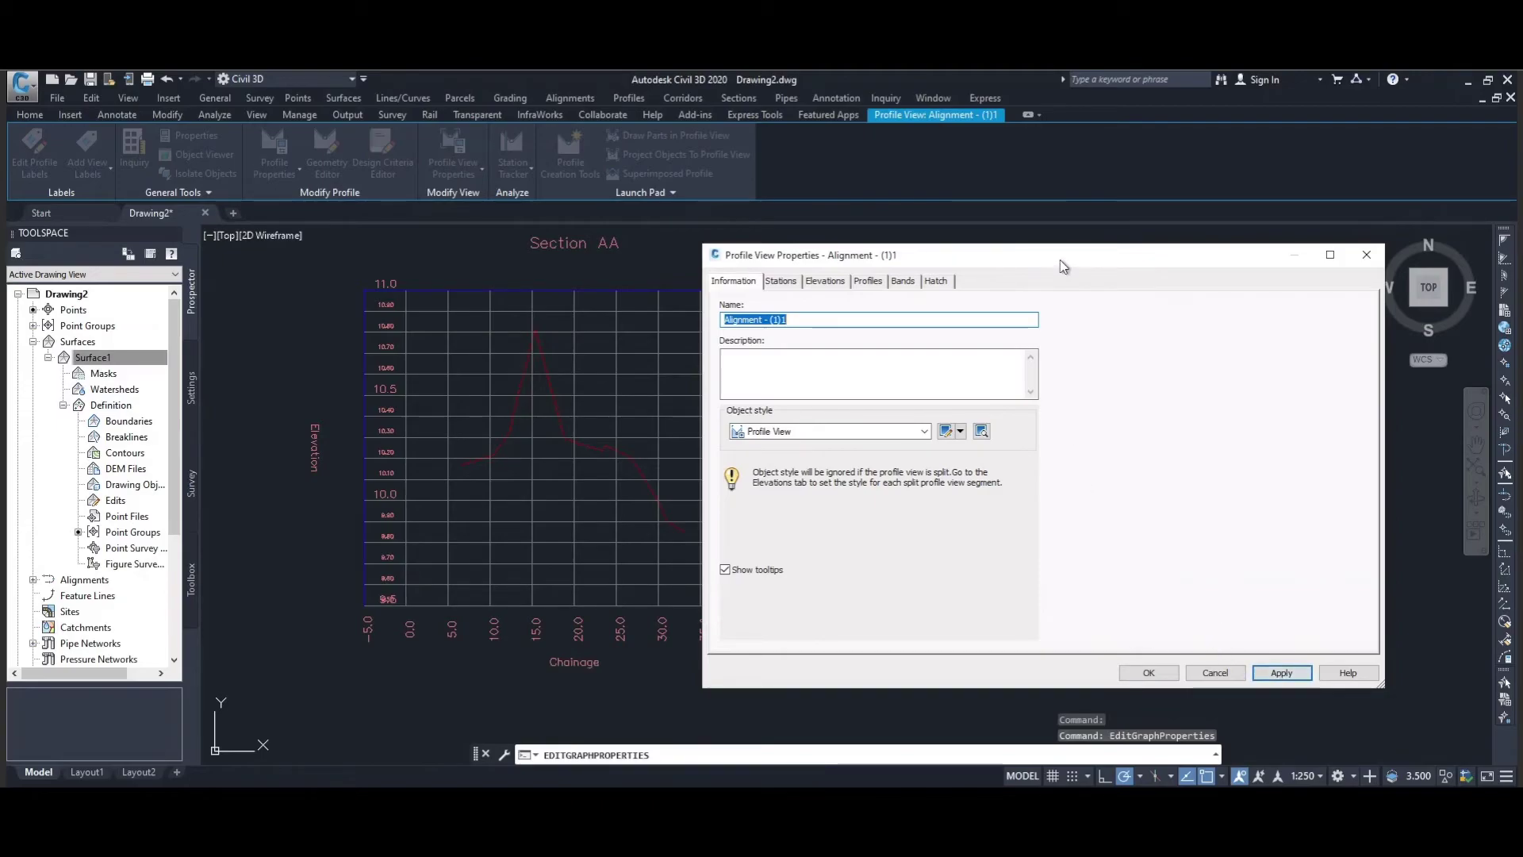
Step: Turn off visibility of the Right Axis Annotation Major component in the style, apply it, and close the profile view properties
drag(1045, 255, 1141, 294)
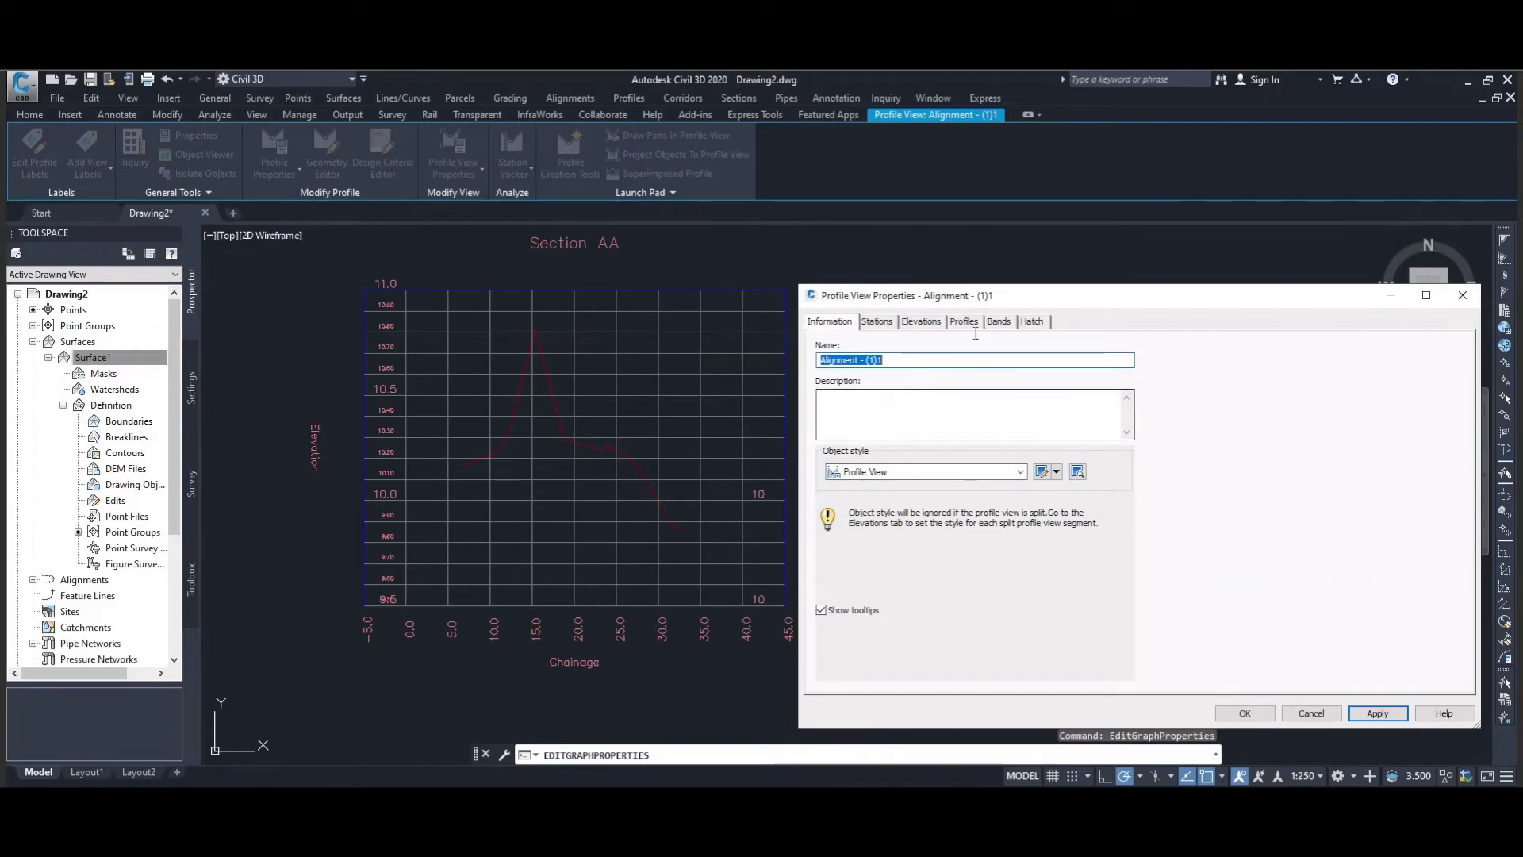
click(1055, 472)
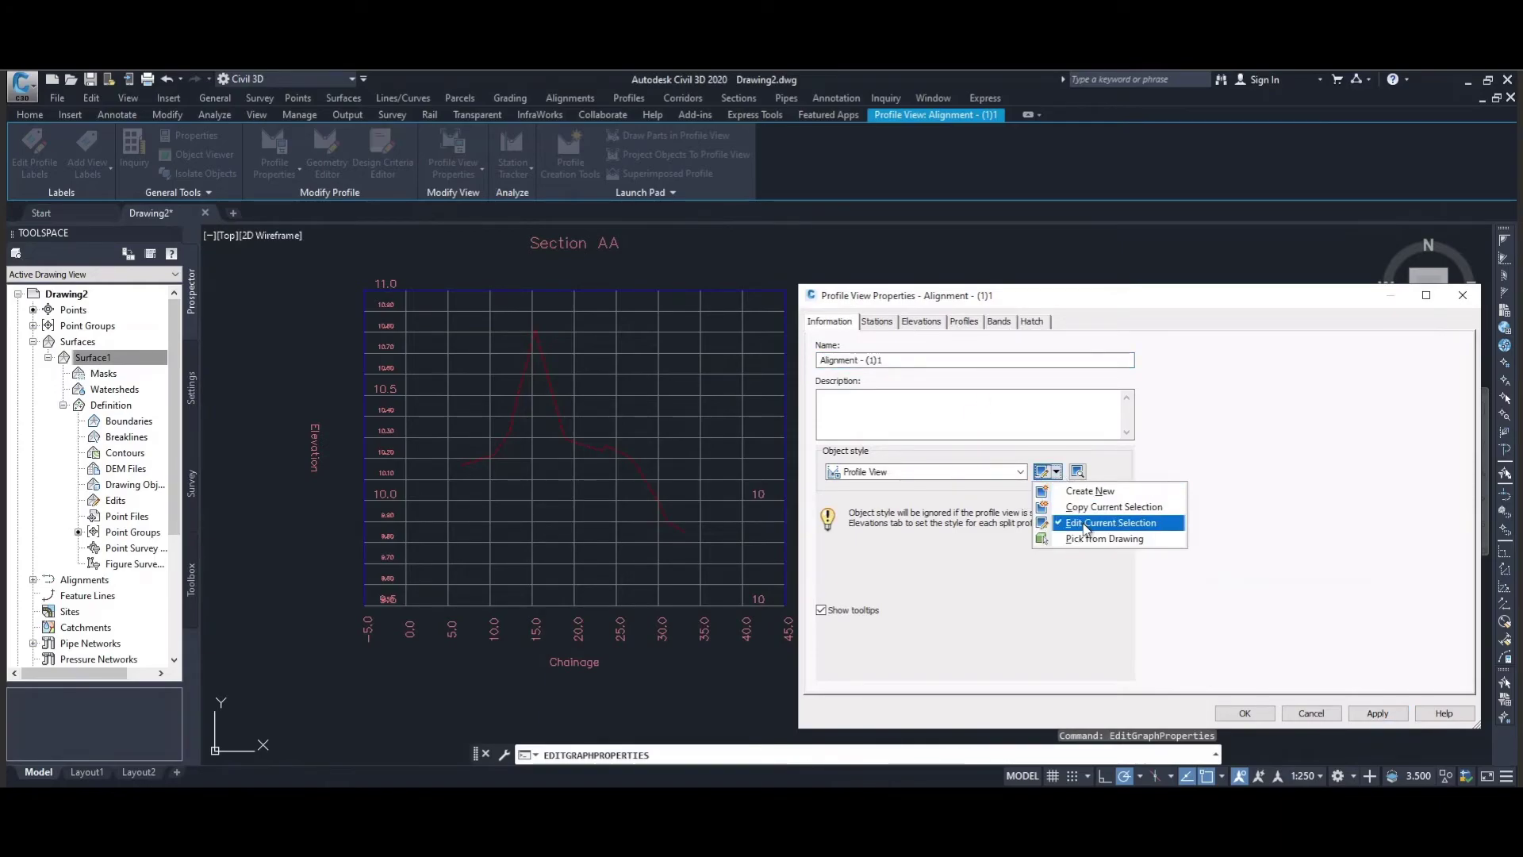
click(1086, 523)
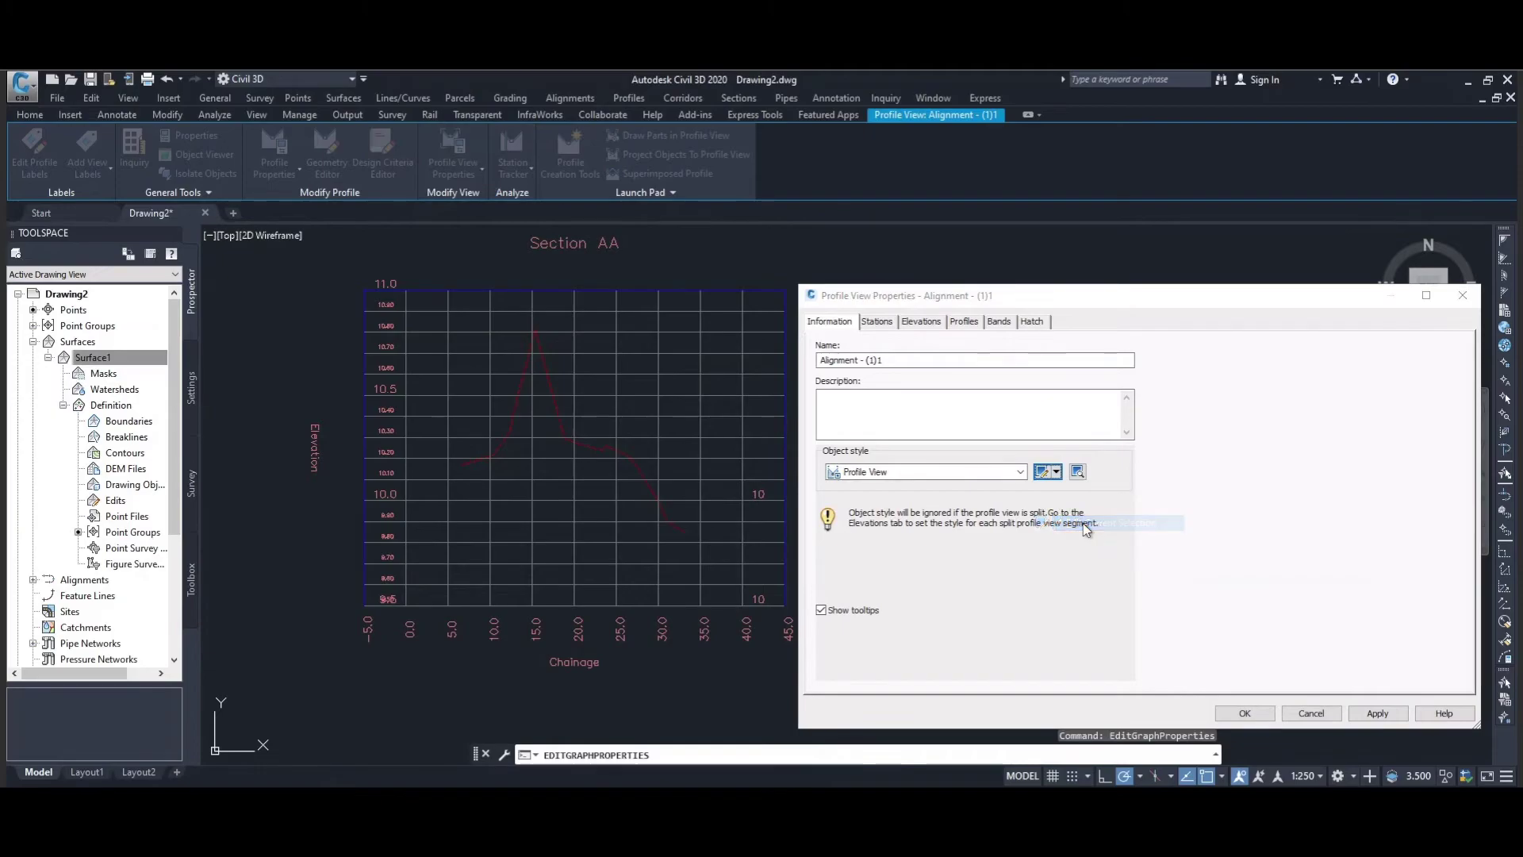
click(951, 275)
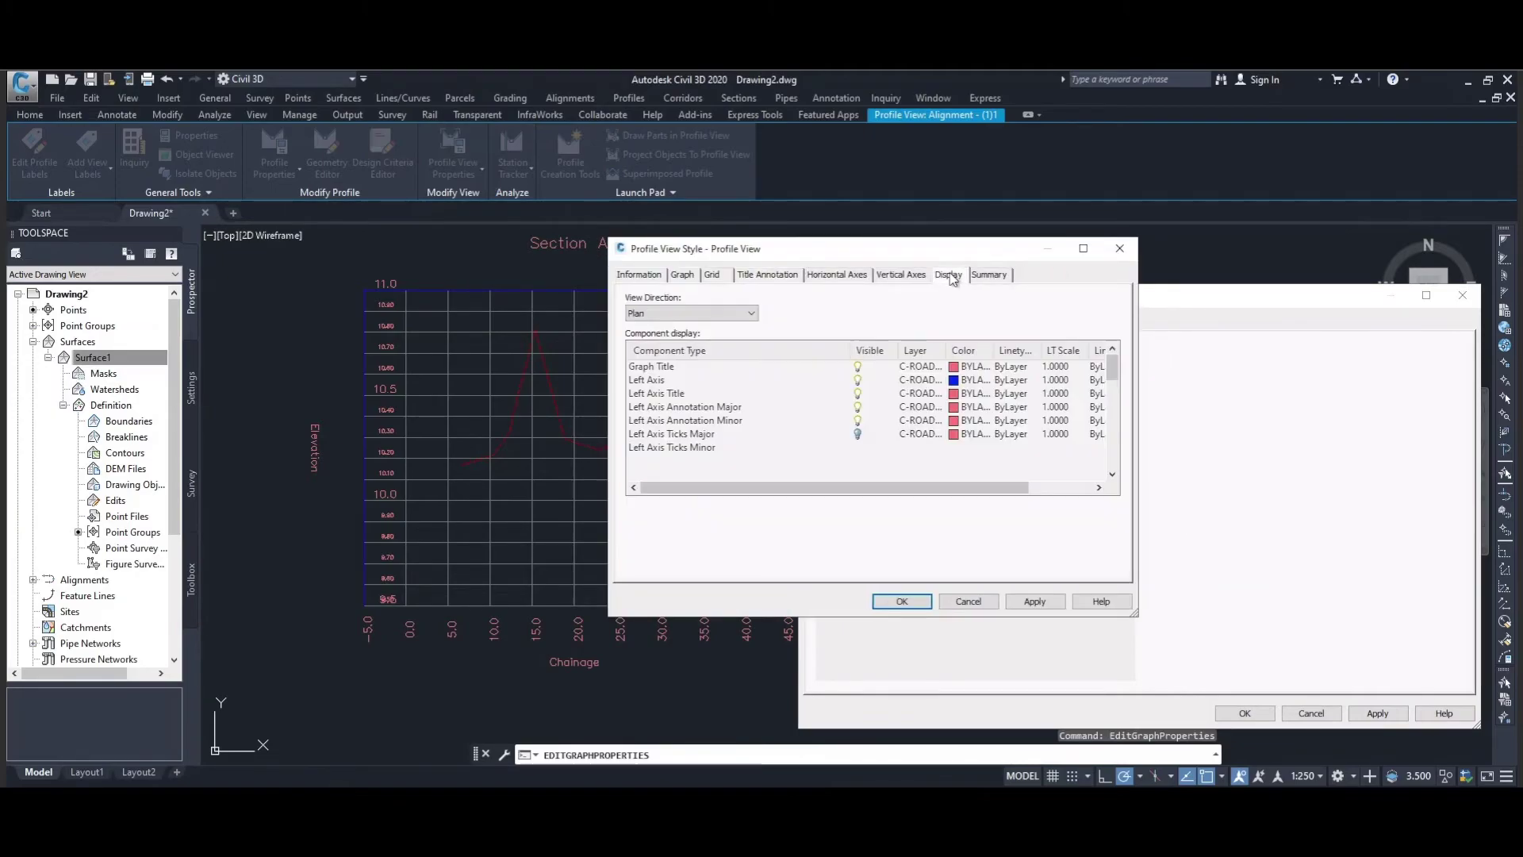
click(1112, 475)
click(1112, 474)
click(1112, 475)
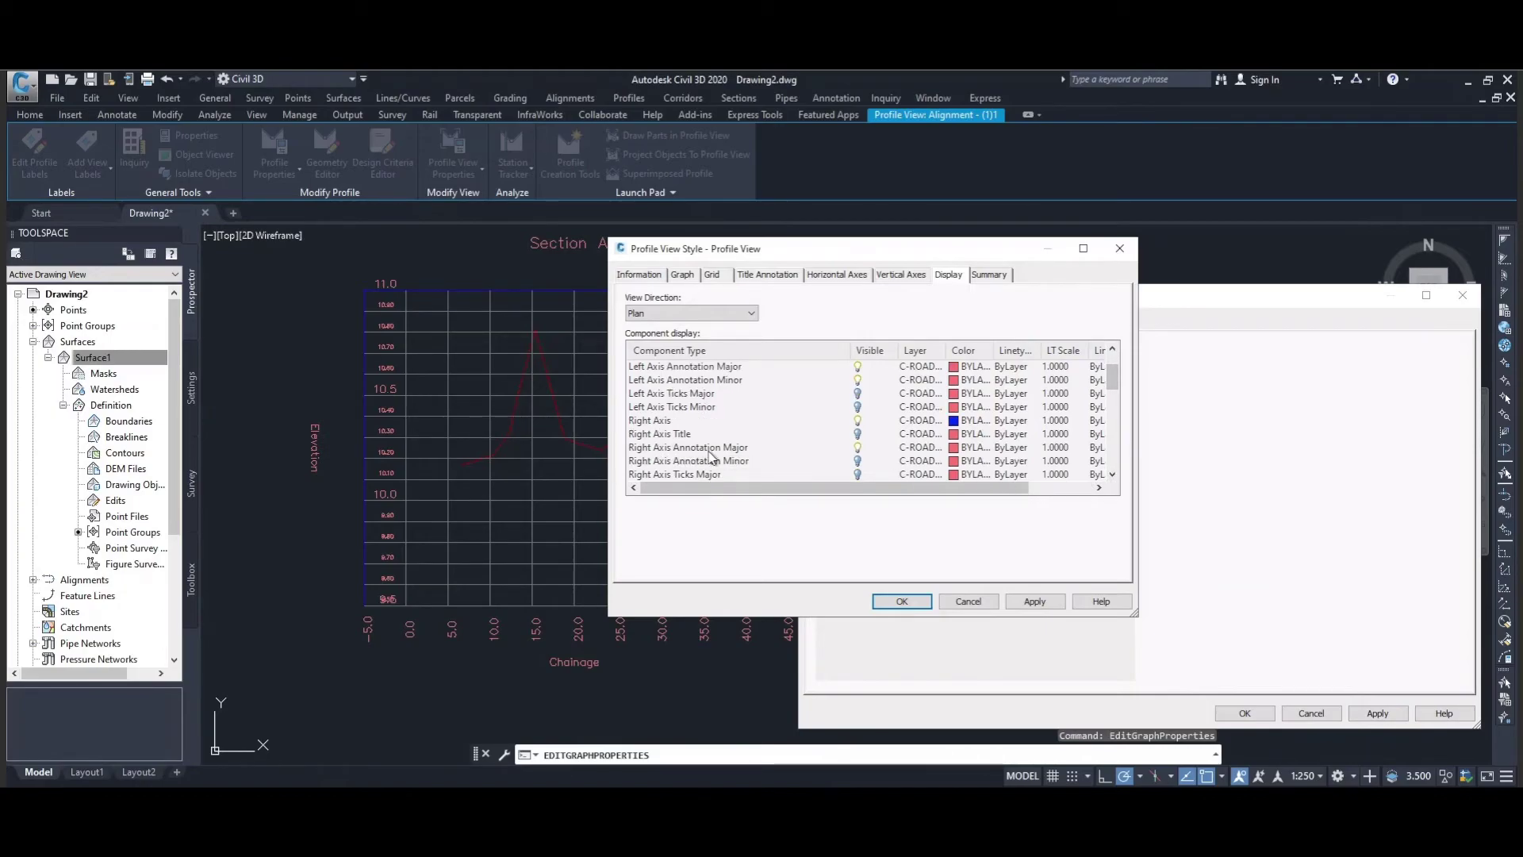
click(857, 449)
click(1033, 601)
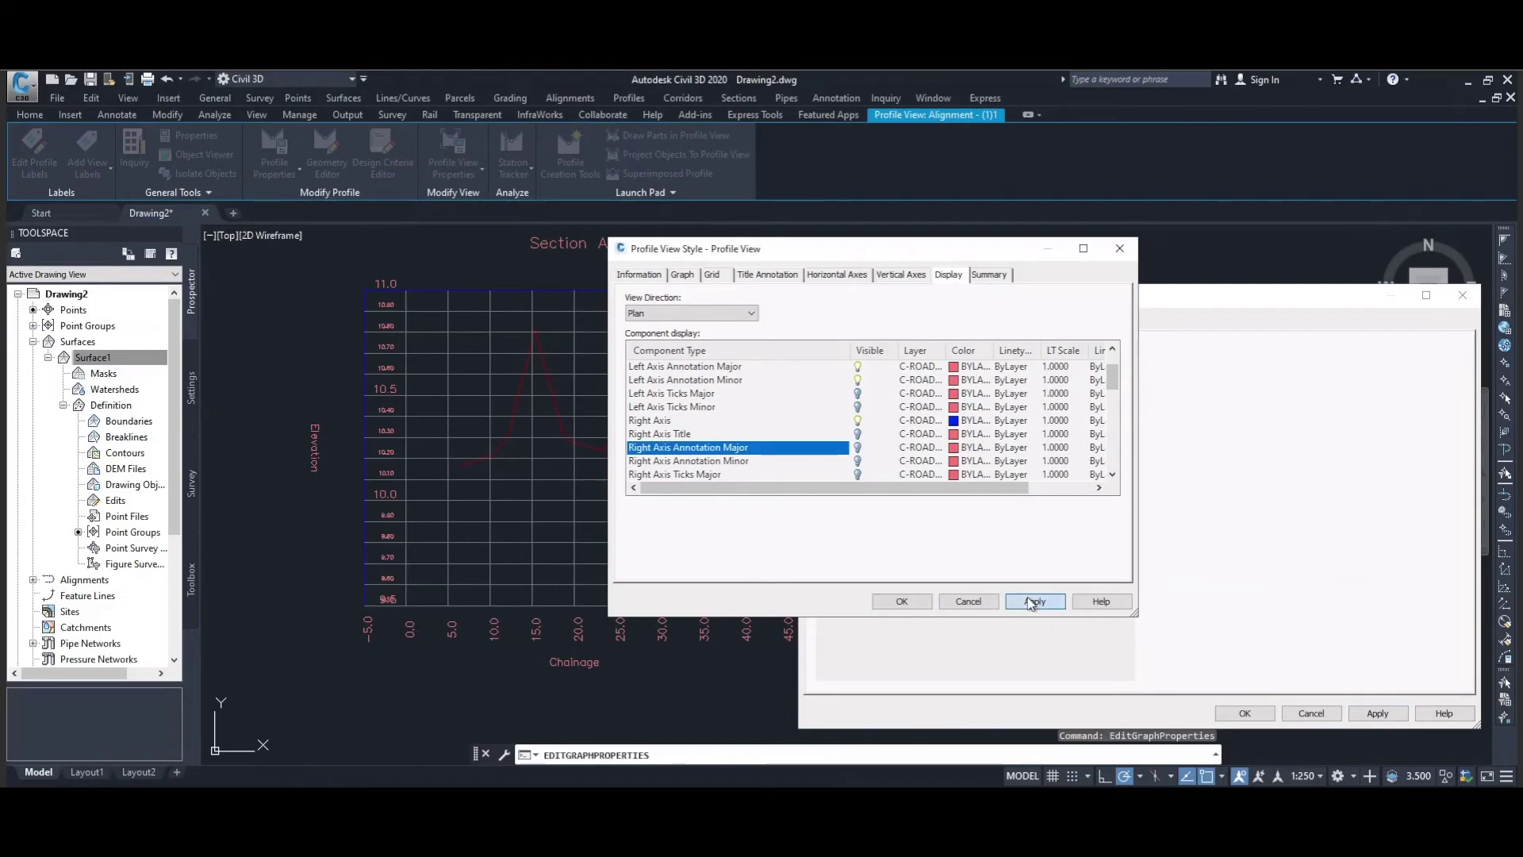
click(905, 601)
click(1377, 712)
click(1243, 713)
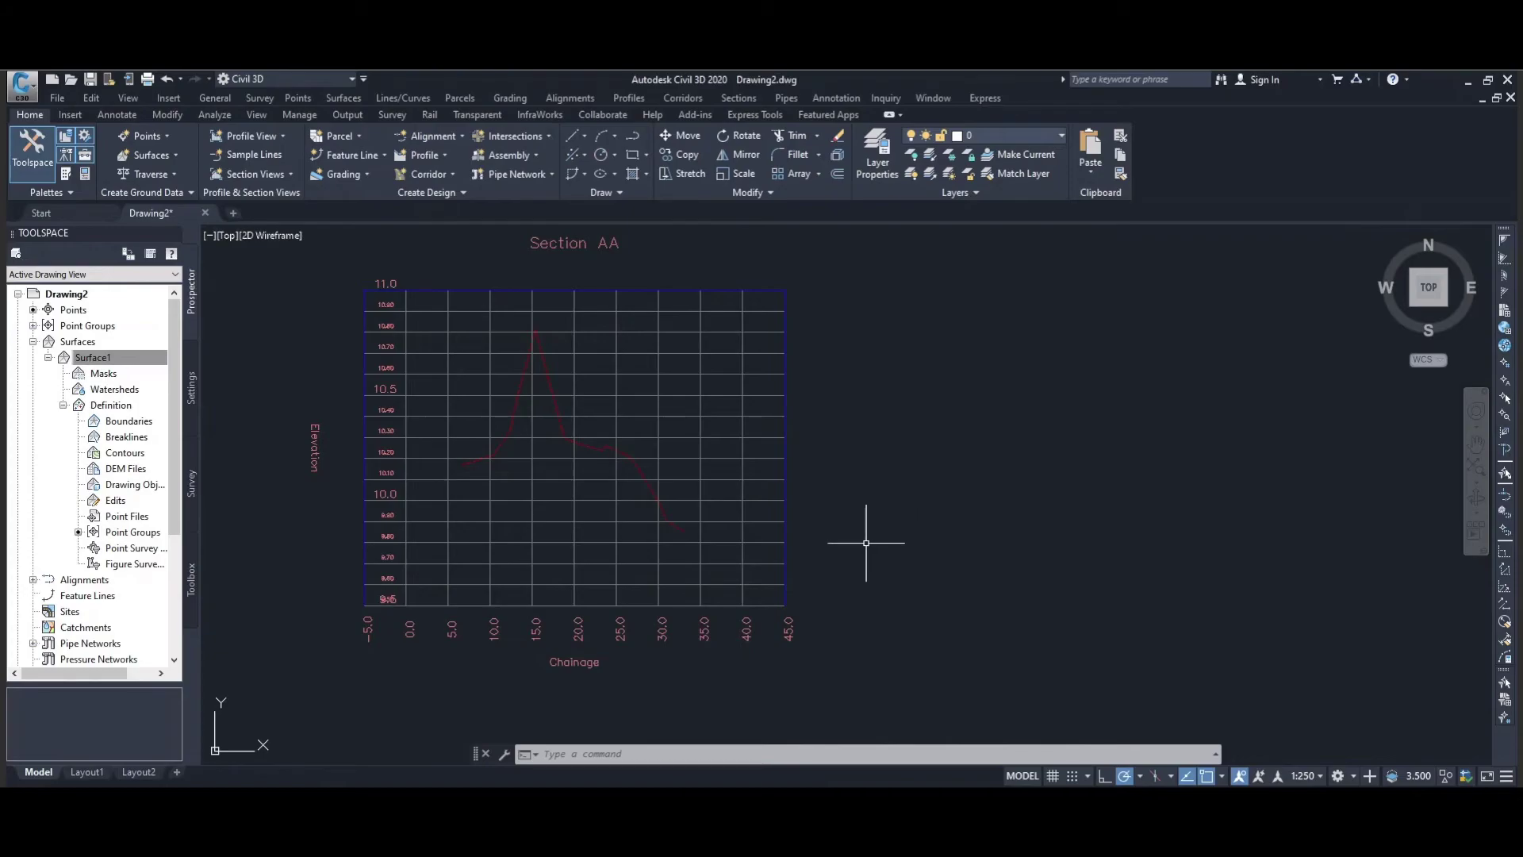
Step: Copy the current object style of the Alignment - (2)2 profile view and name the copy Profile View - Section BB
middle_drag(873, 544, 864, 381)
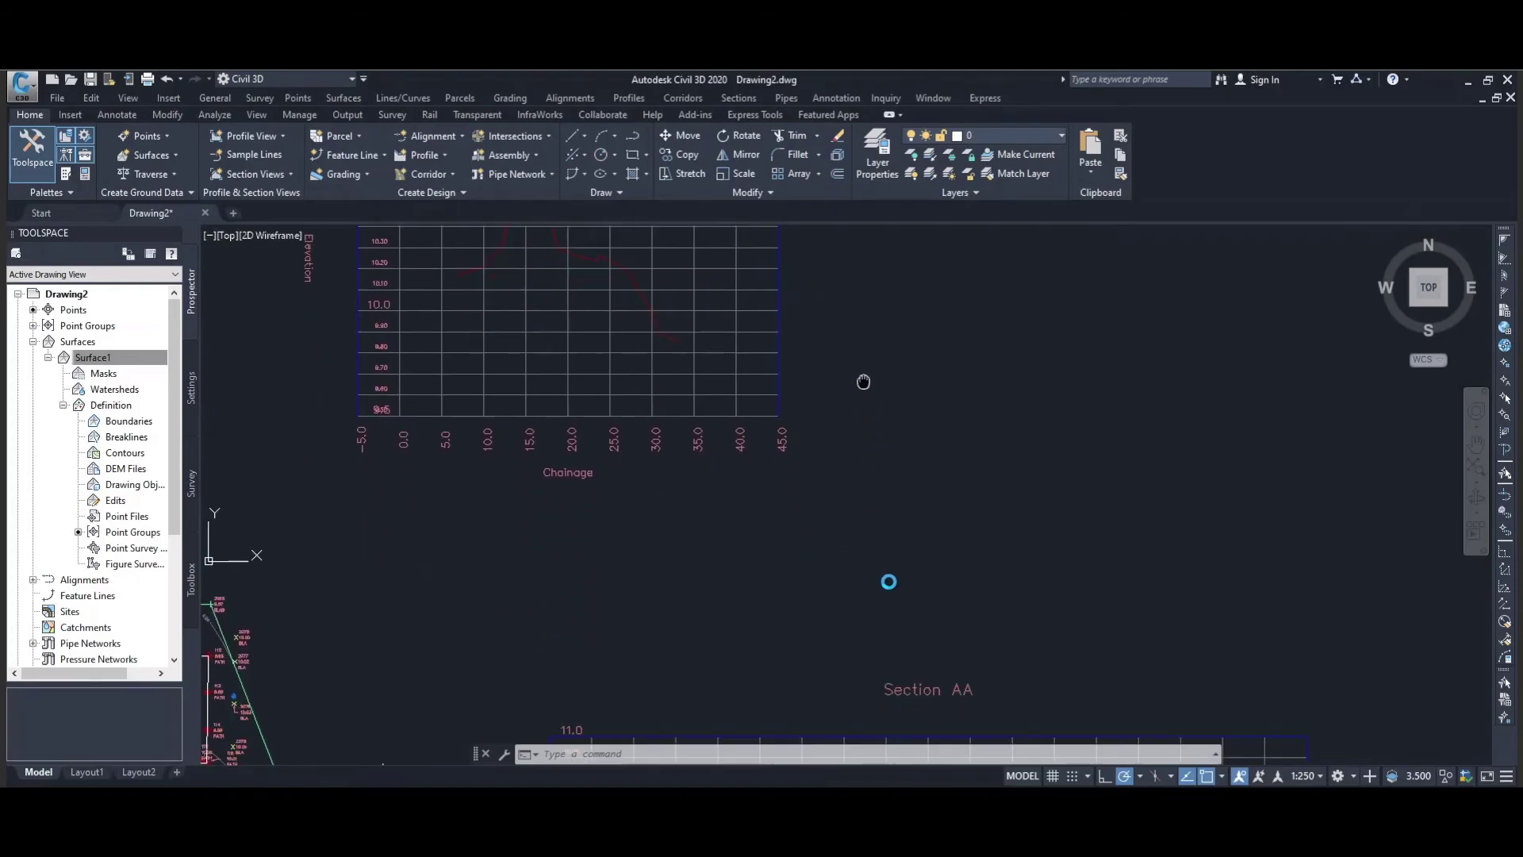
mouse_move(829, 567)
middle_down()
mouse_move(826, 394)
mouse_move(794, 280)
middle_up()
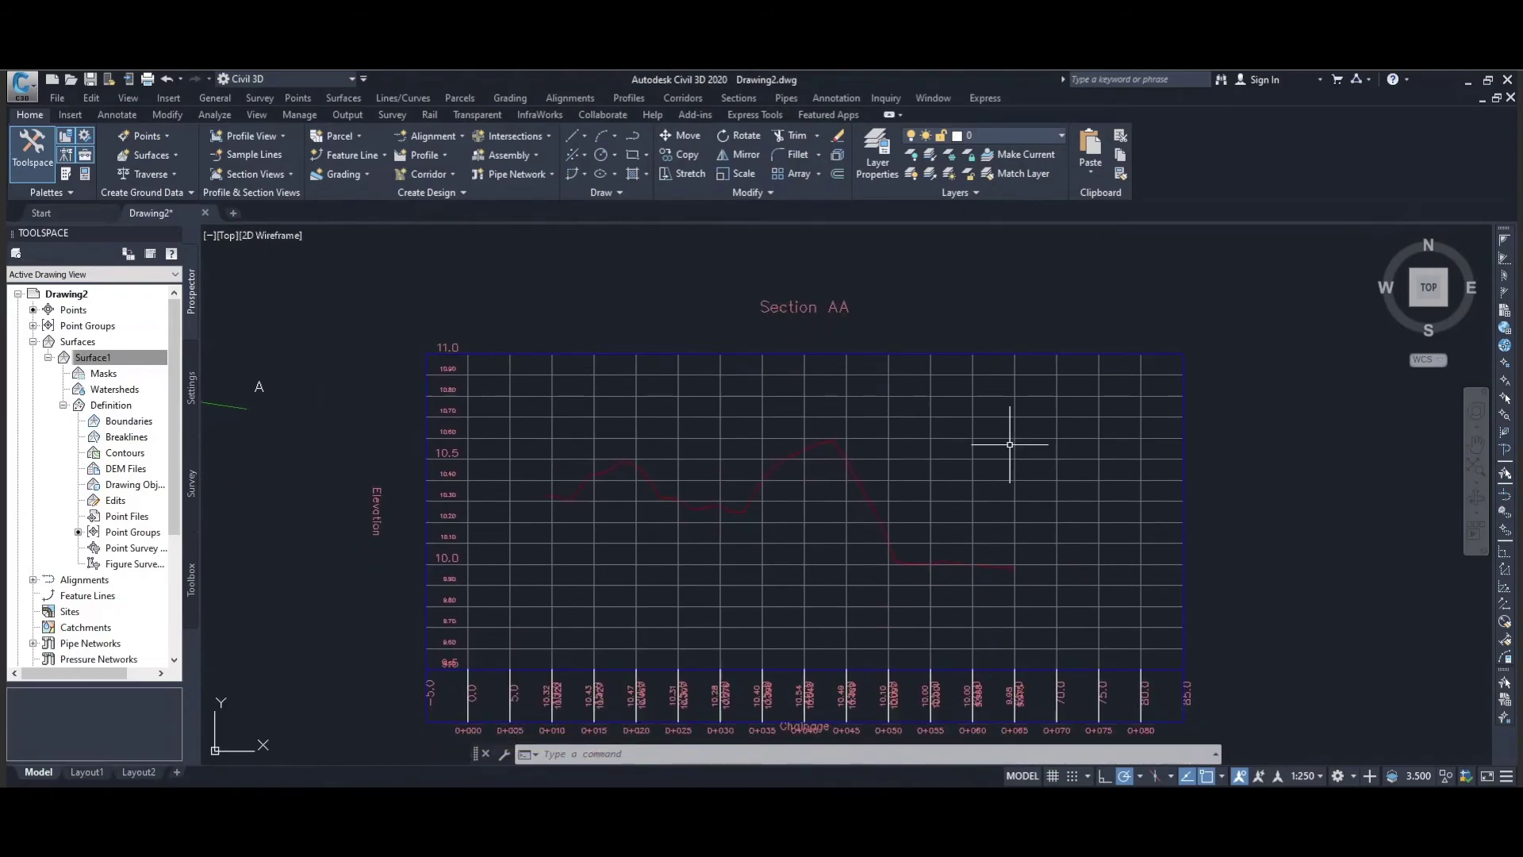
middle_drag(1271, 586, 1251, 539)
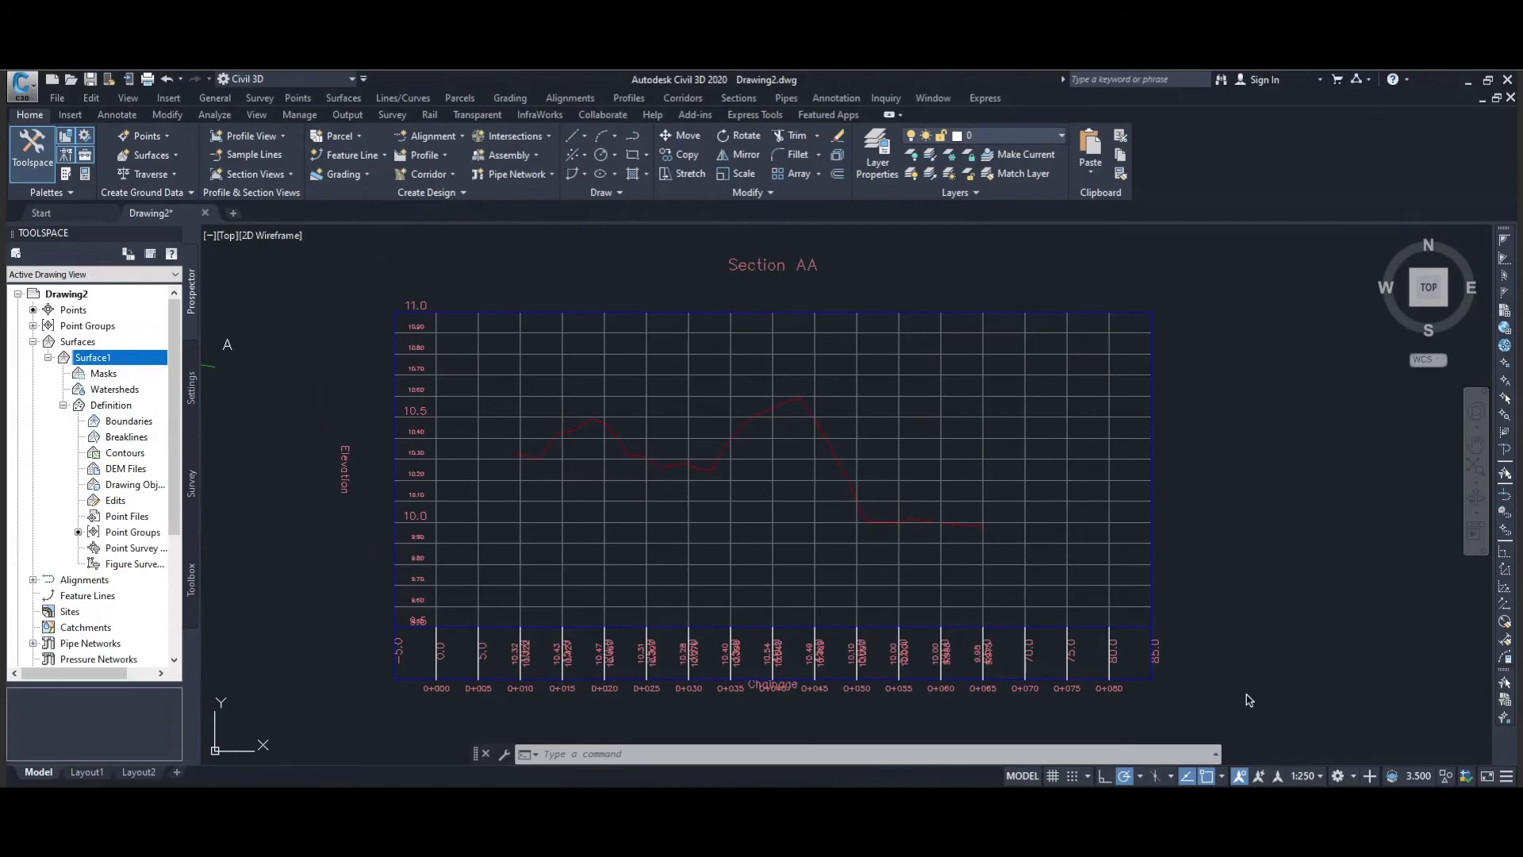
click(773, 323)
right_click(773, 323)
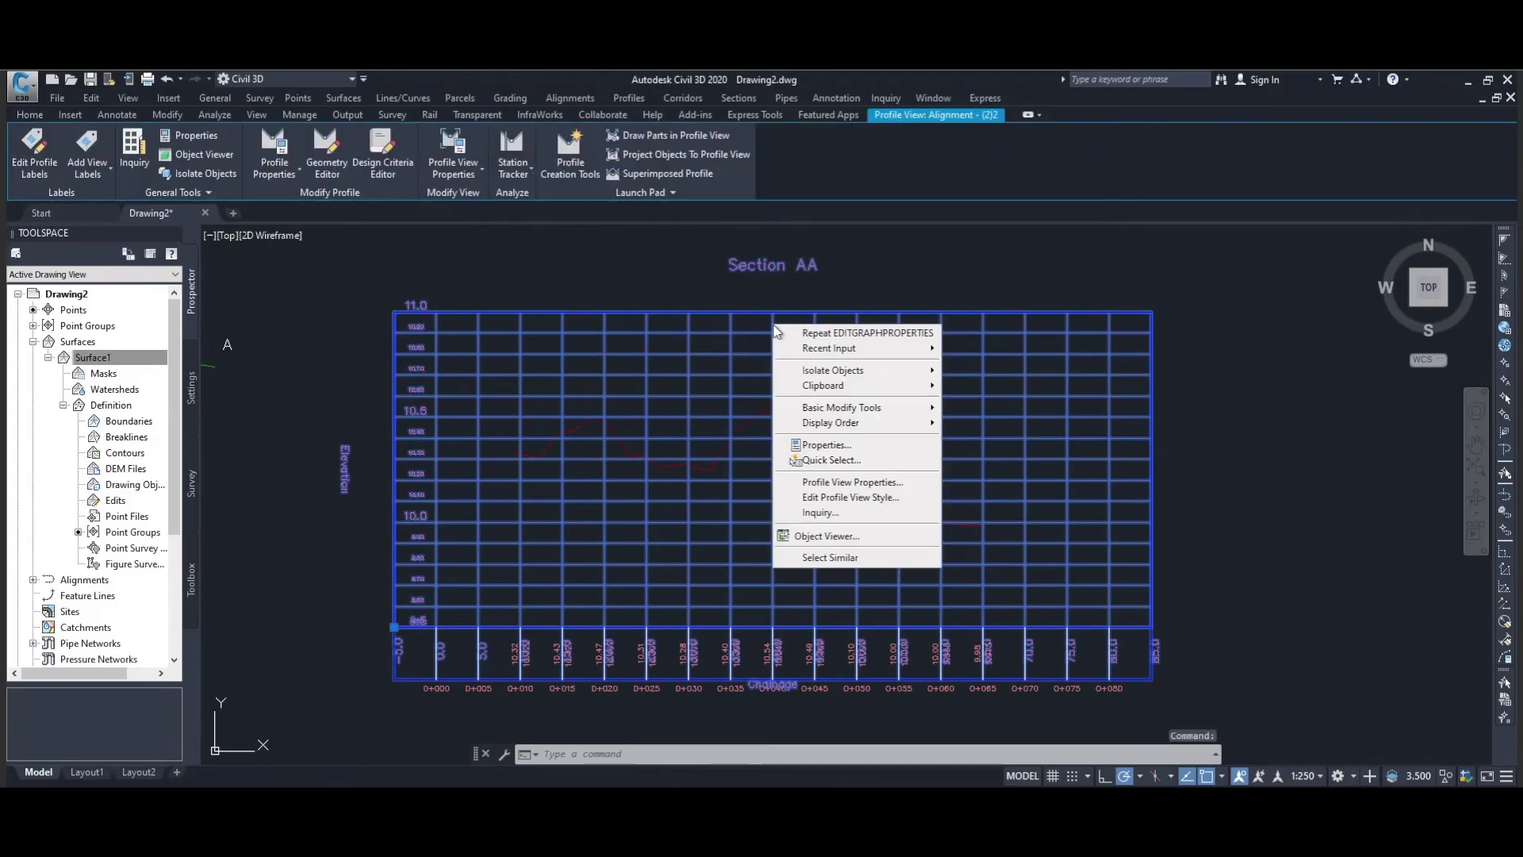
click(840, 481)
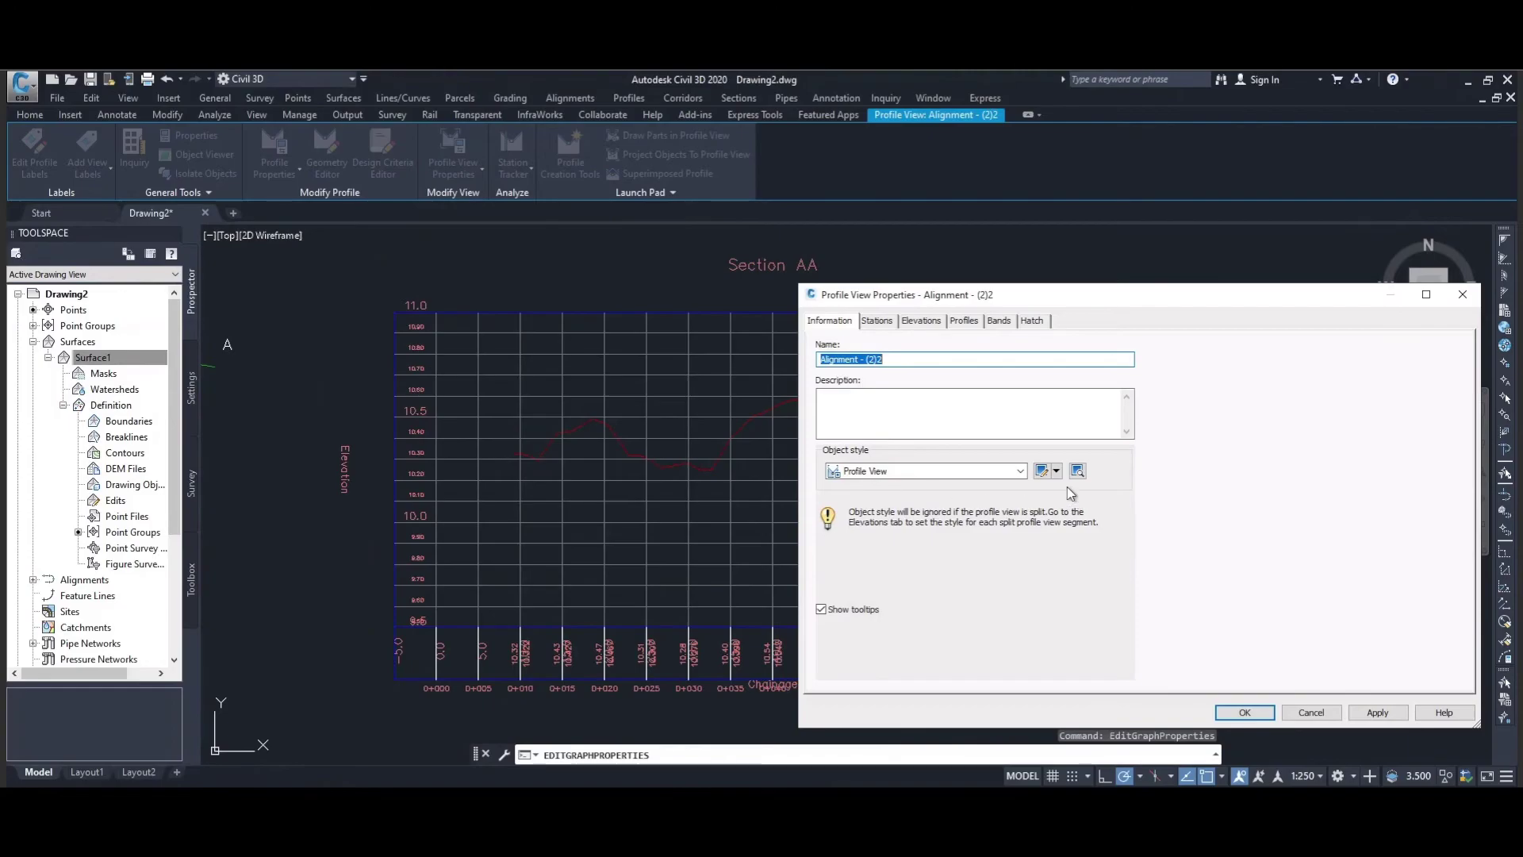
drag(1047, 293, 881, 262)
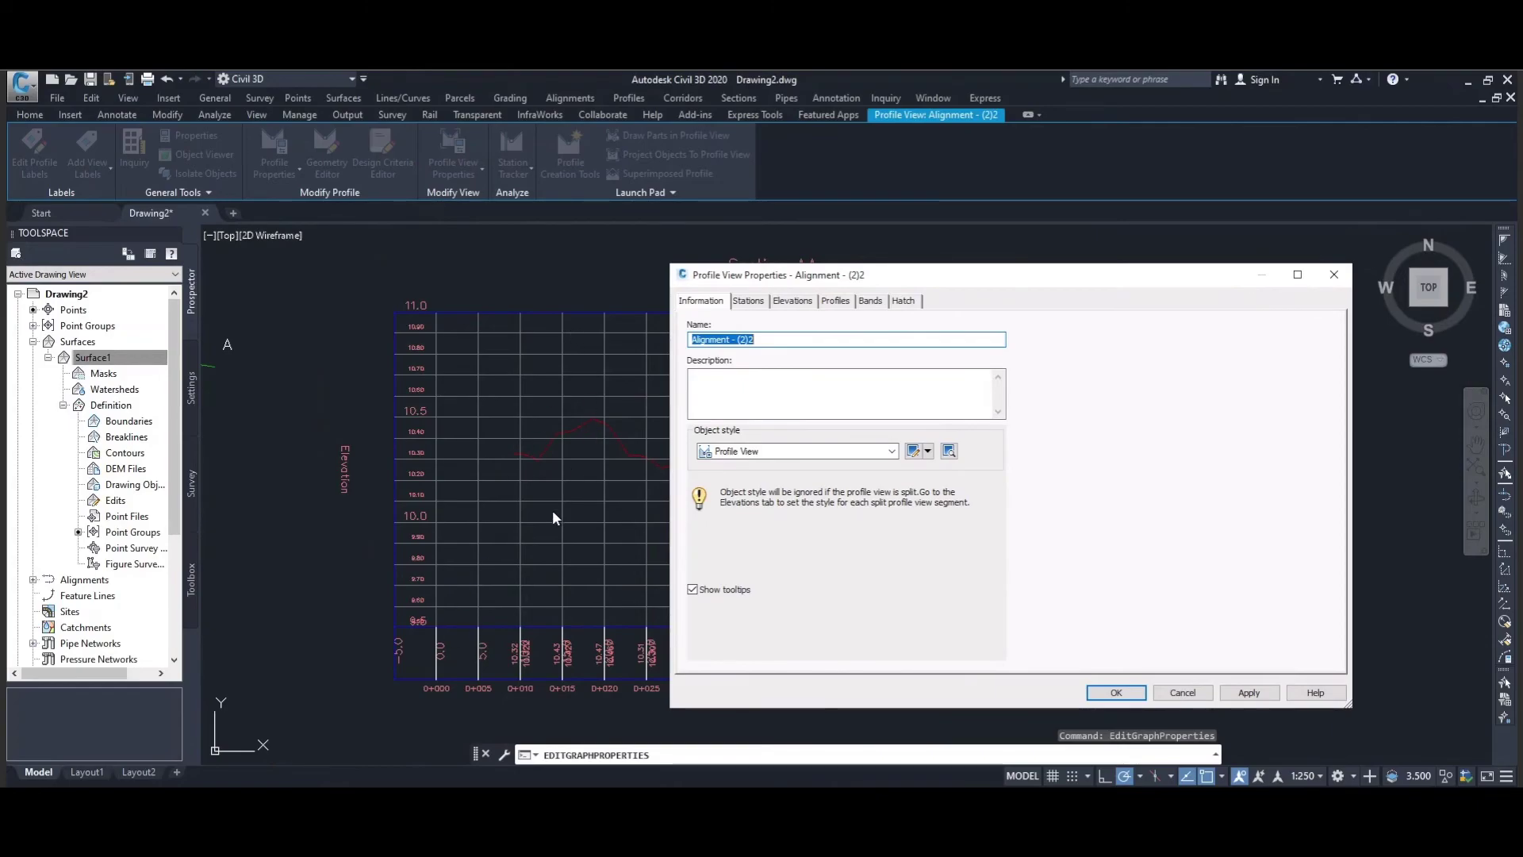
click(928, 451)
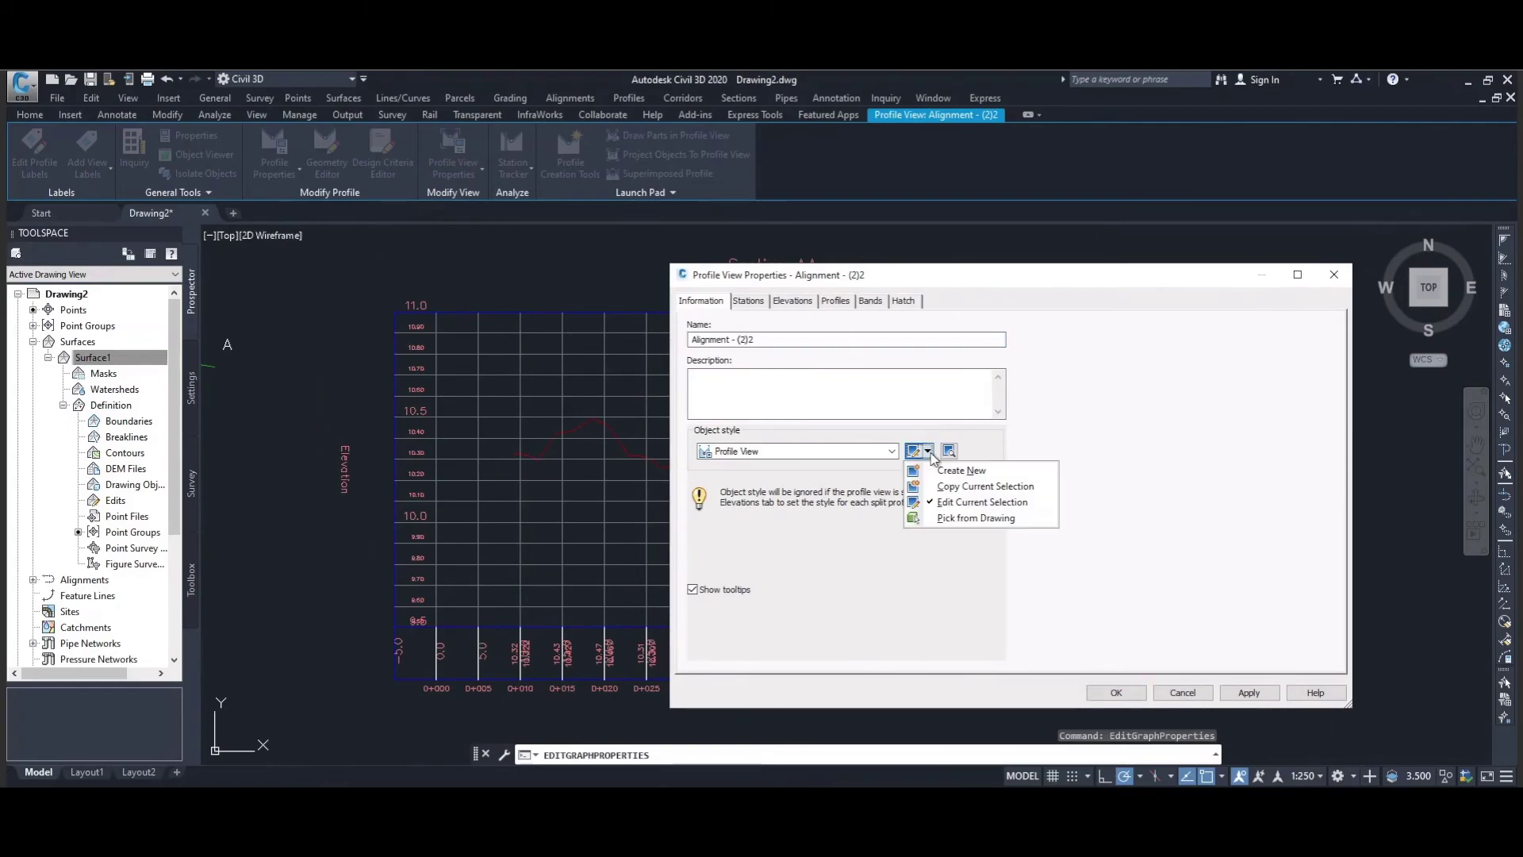
click(949, 490)
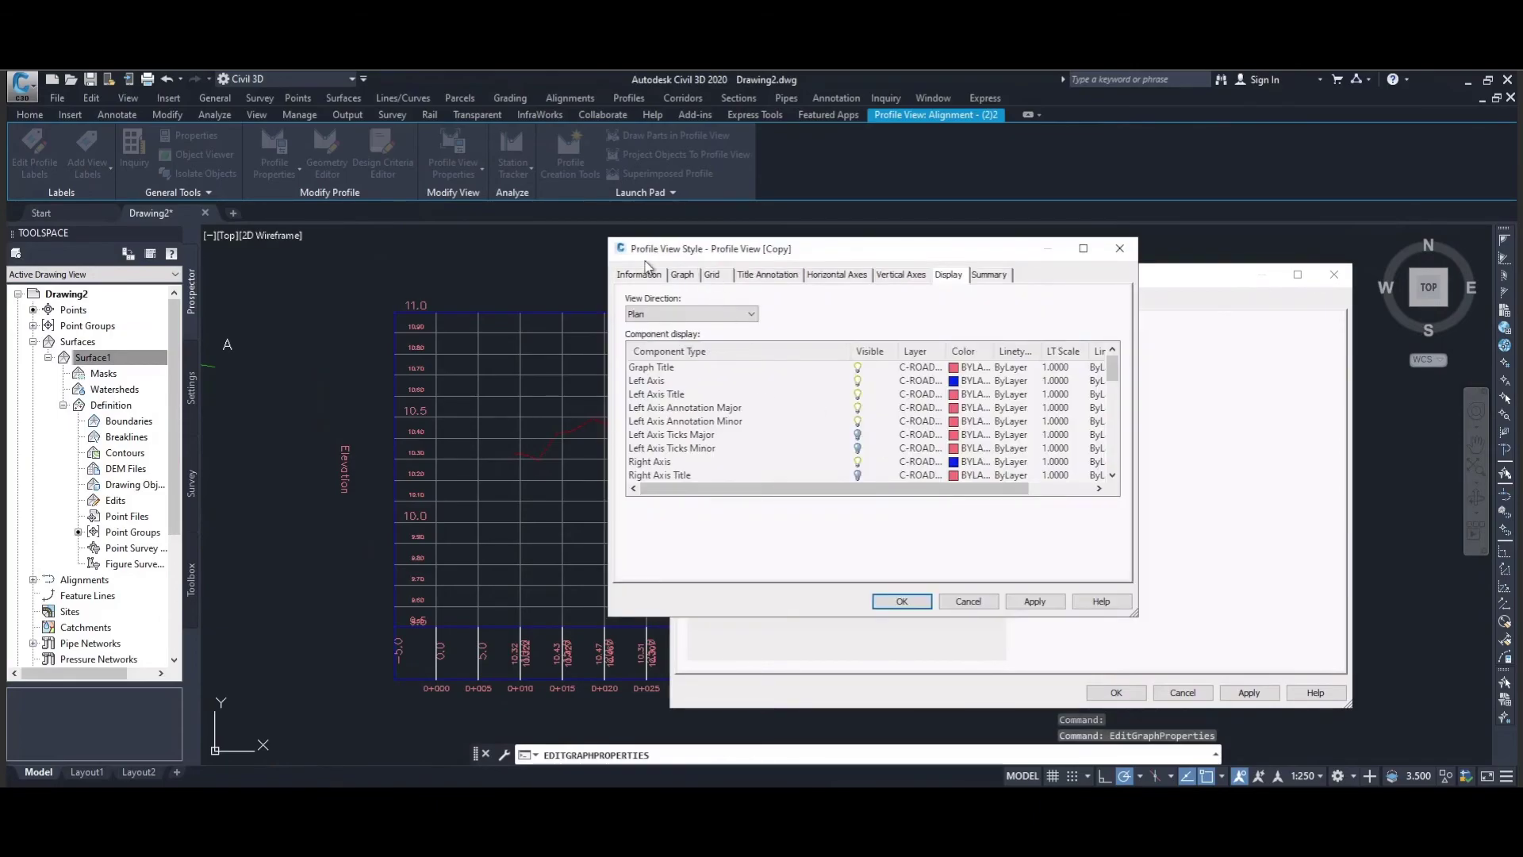
click(645, 278)
click(720, 314)
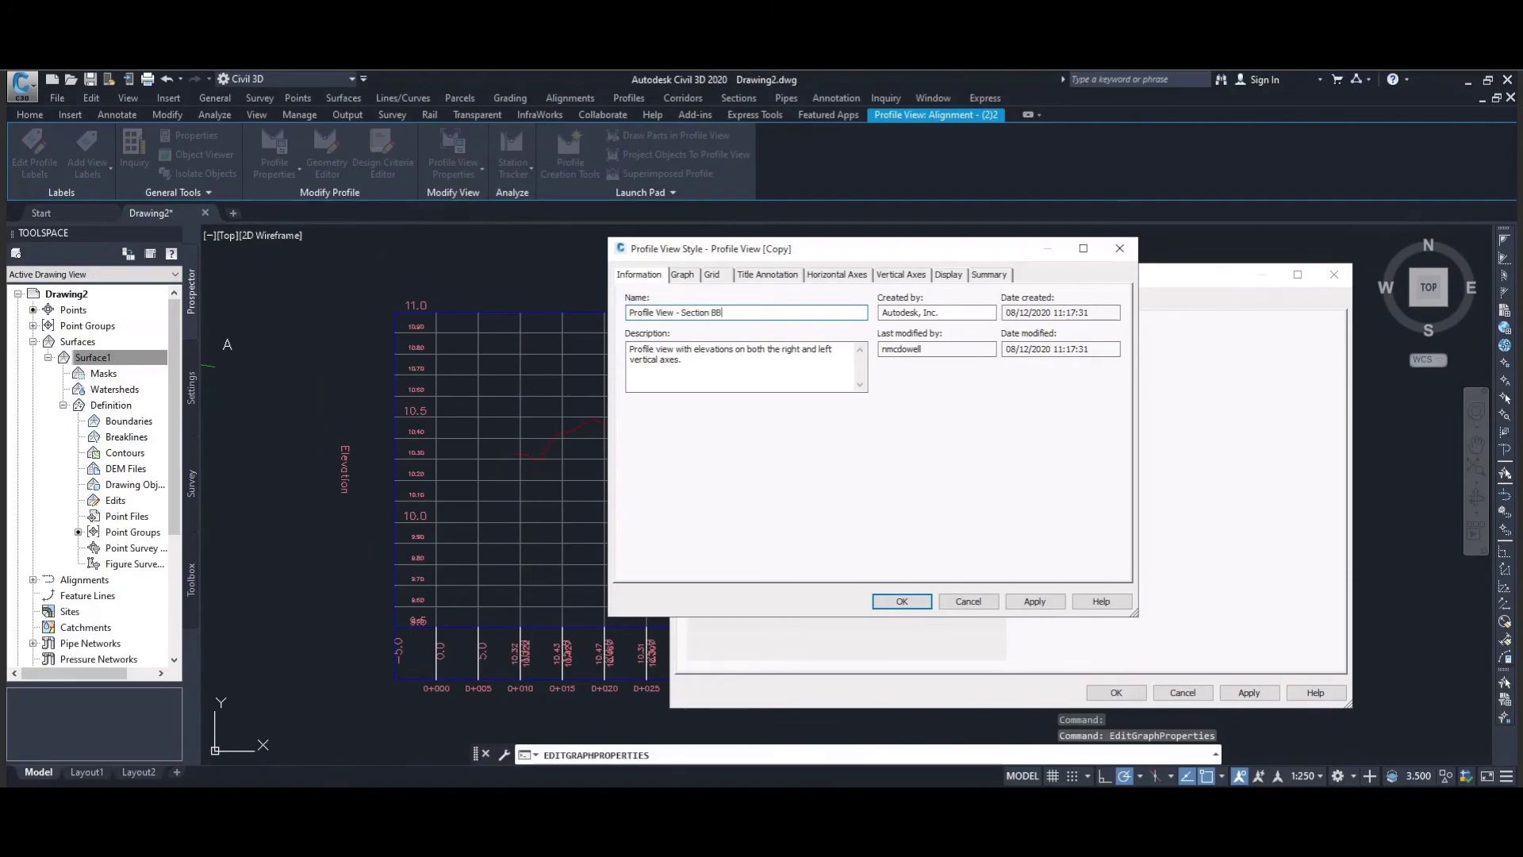
Step: Set the graph view title content to Section BB, apply the new style, and close the profile view properties
click(763, 276)
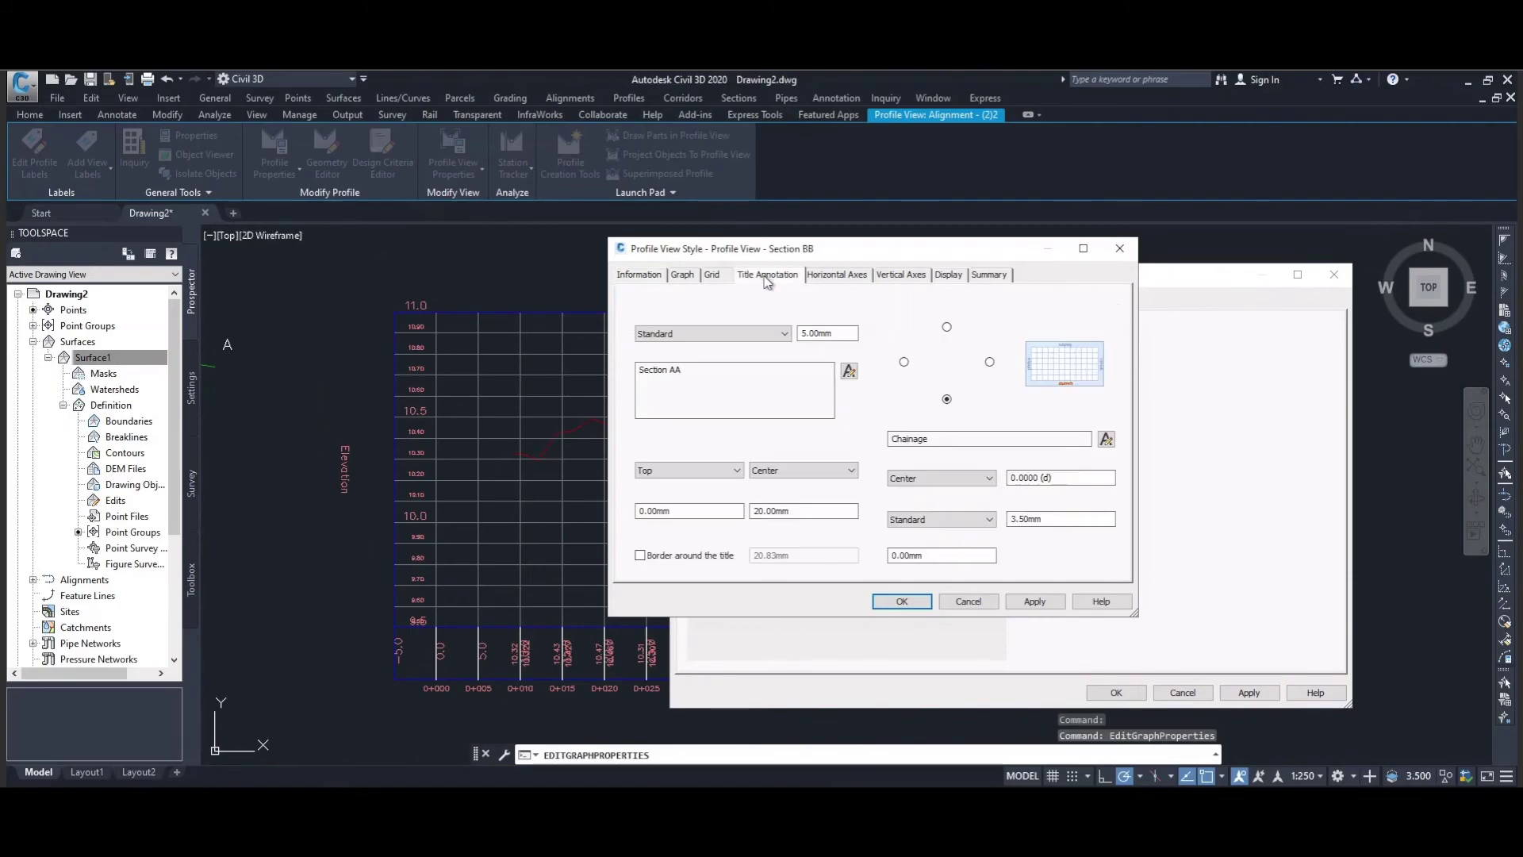
click(849, 373)
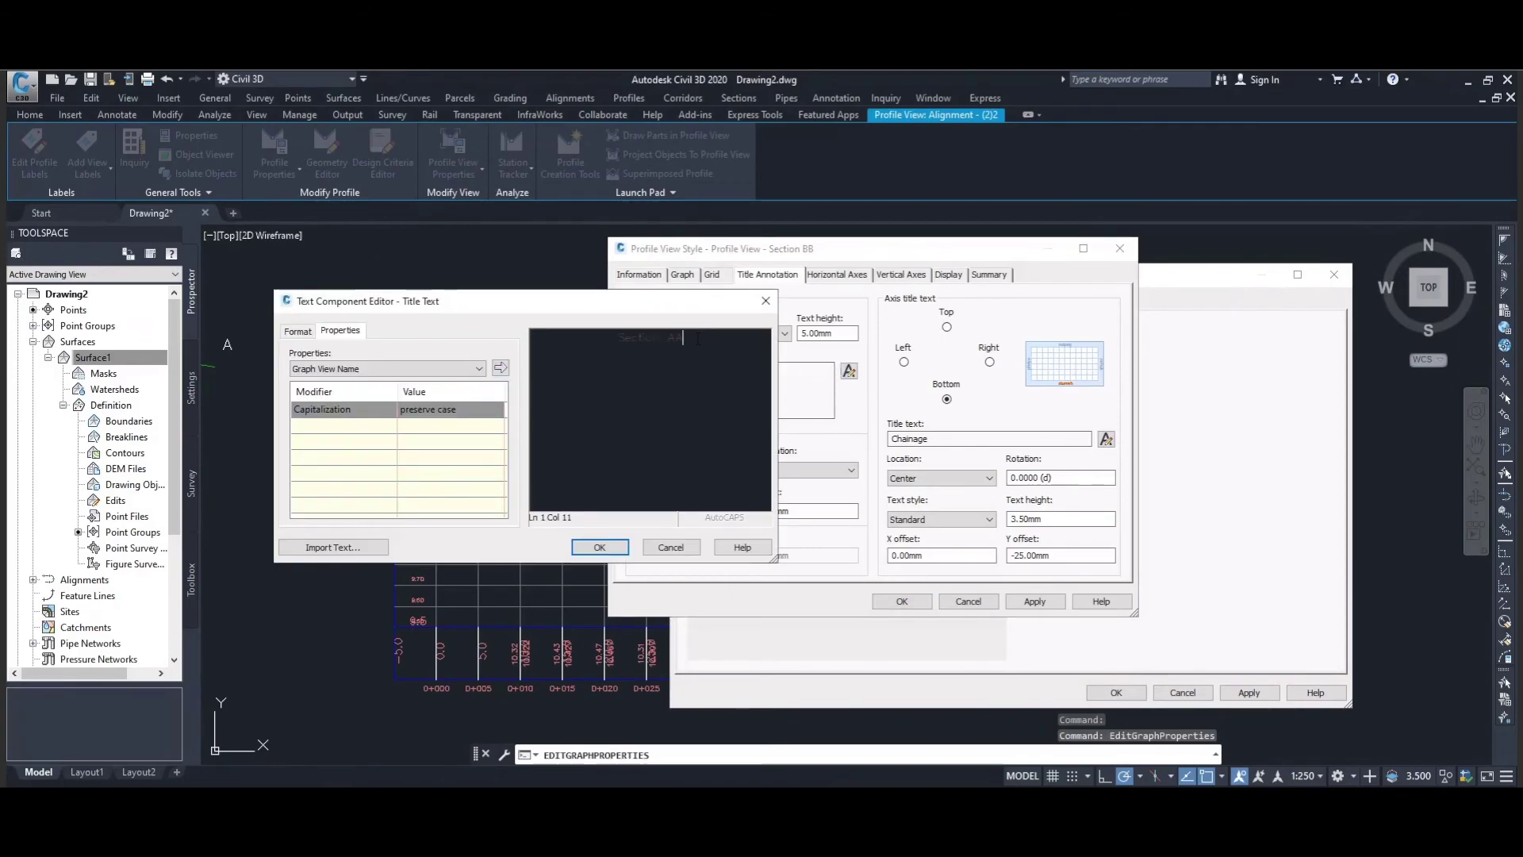
key(BackSpace)
click(596, 547)
click(1028, 604)
click(902, 601)
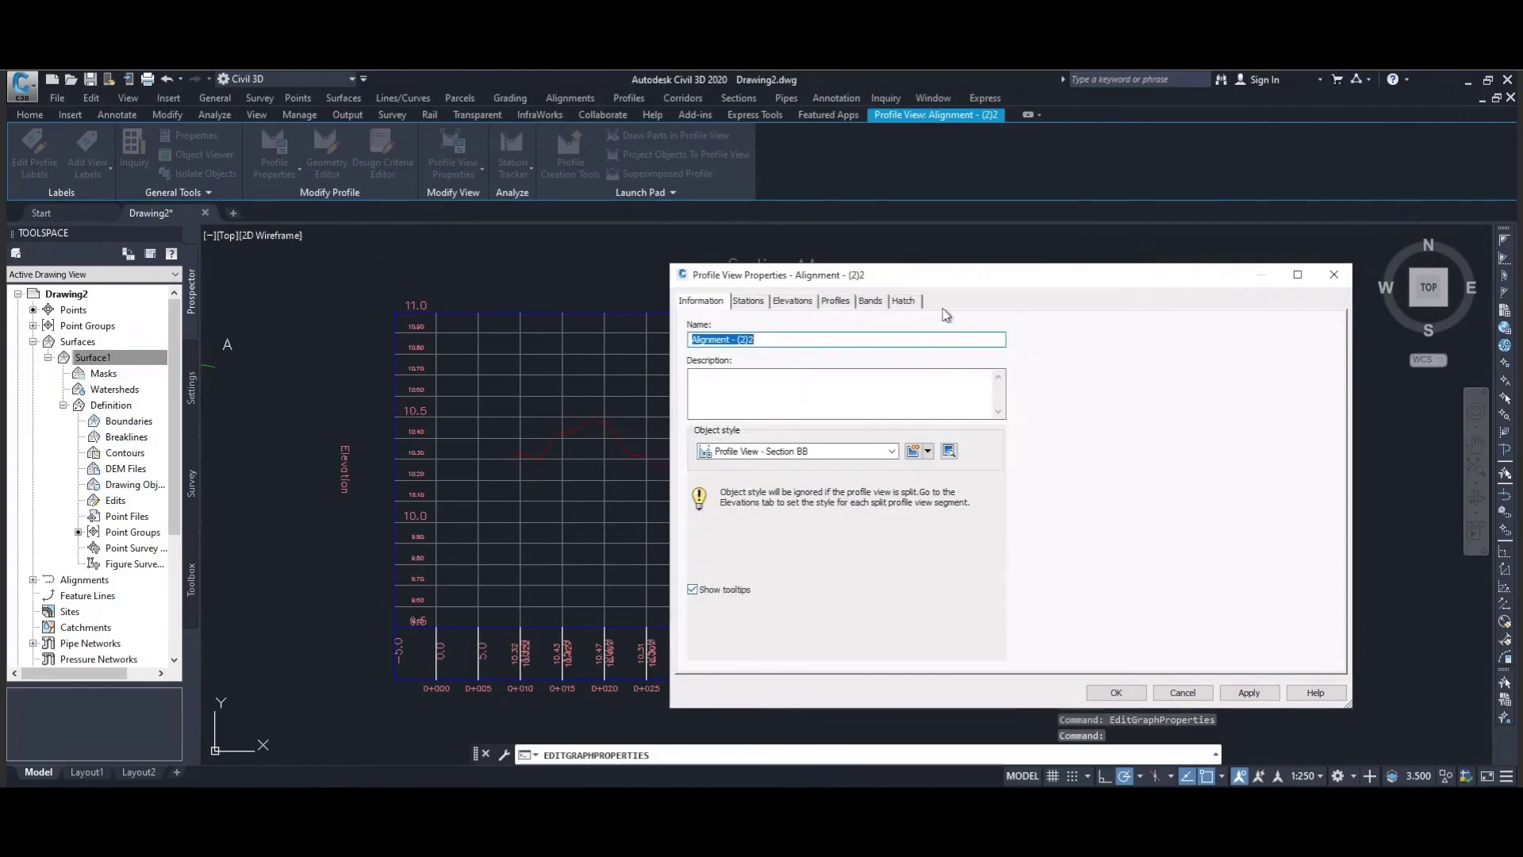
drag(935, 275, 1028, 287)
click(1346, 705)
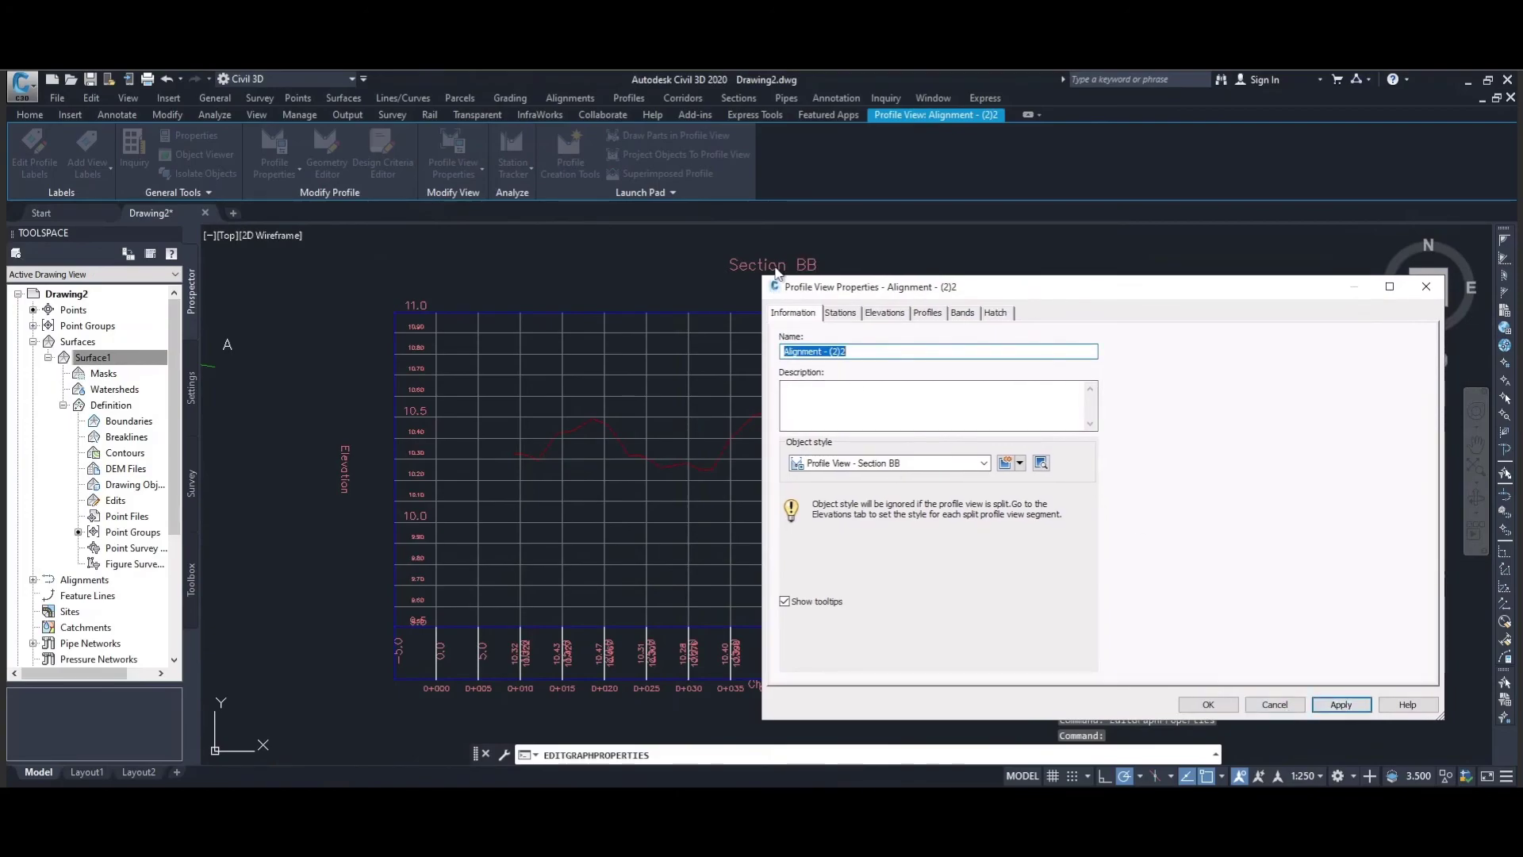
click(1200, 704)
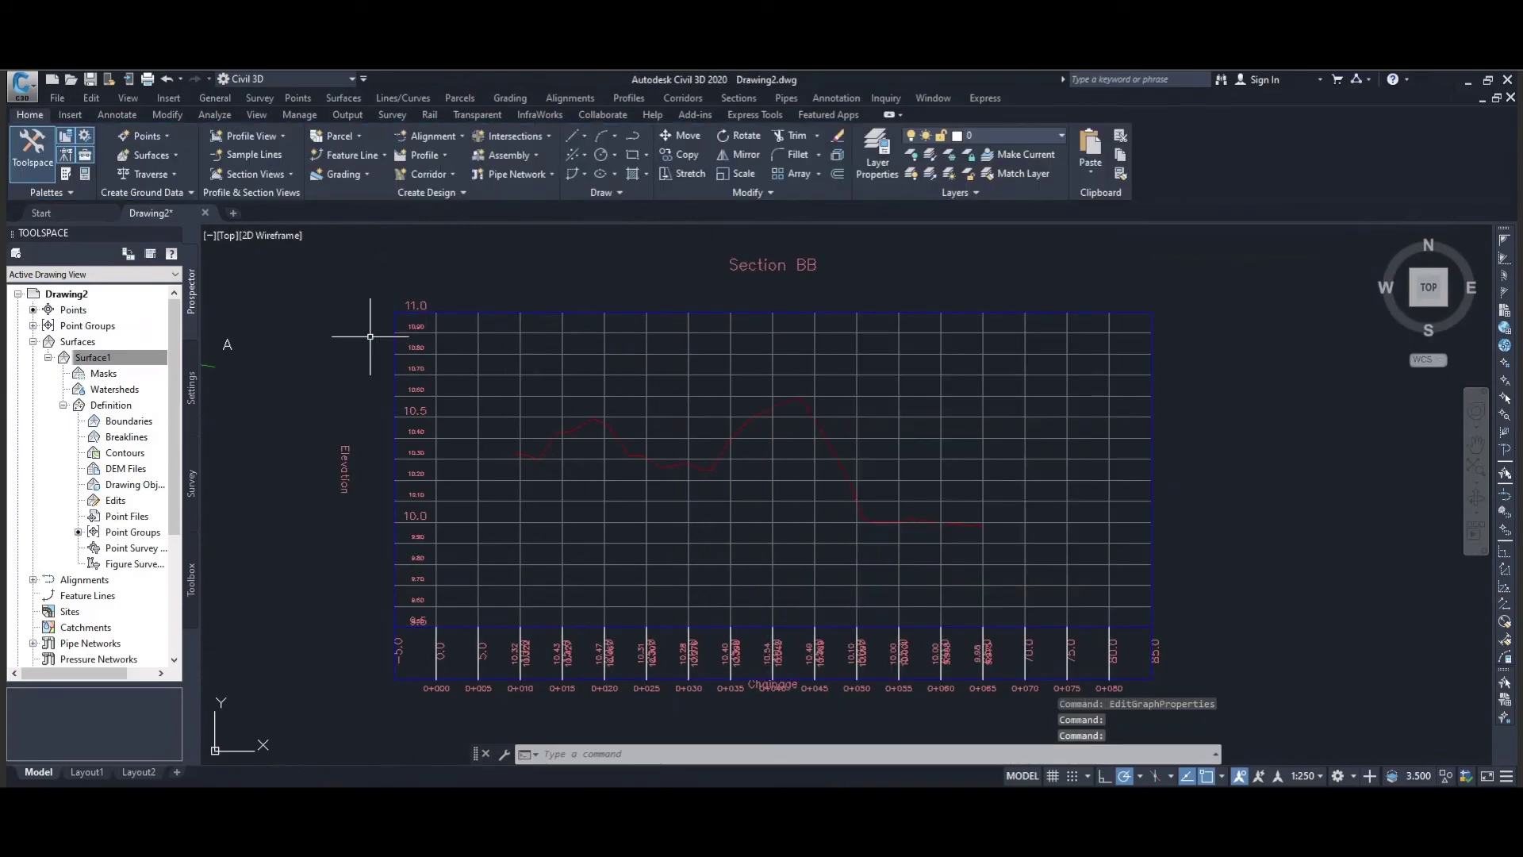
Step: Examine the site plan alongside the Section AA and Section BB profile views
scroll(333, 329, up, 3)
middle_drag(340, 338, 385, 504)
scroll(386, 516, up, 4)
scroll(391, 510, down, 4)
scroll(408, 500, down, 10)
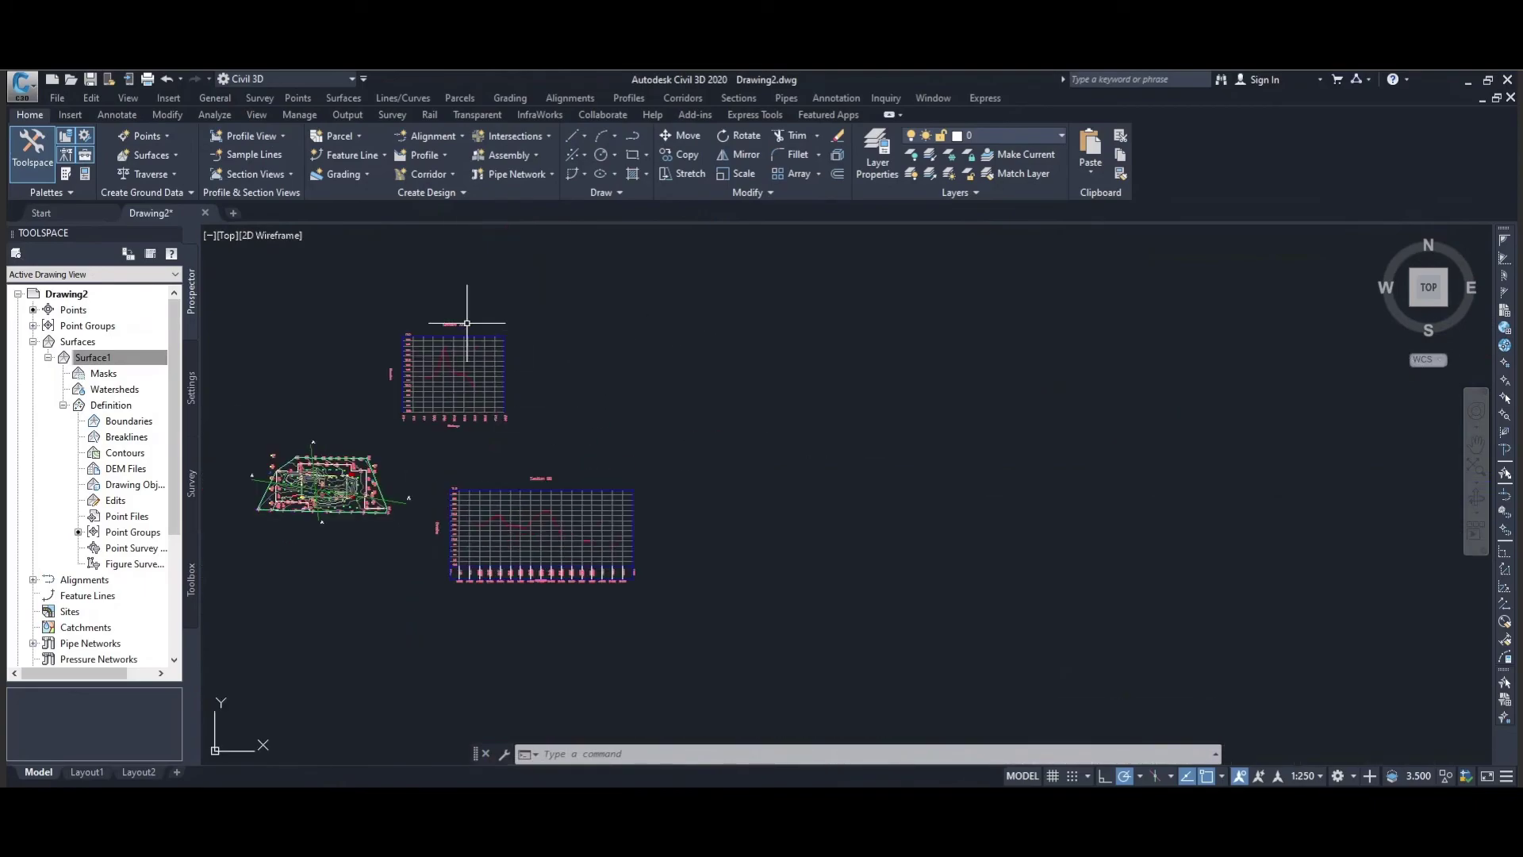
scroll(544, 361, down, 2)
scroll(555, 369, up, 2)
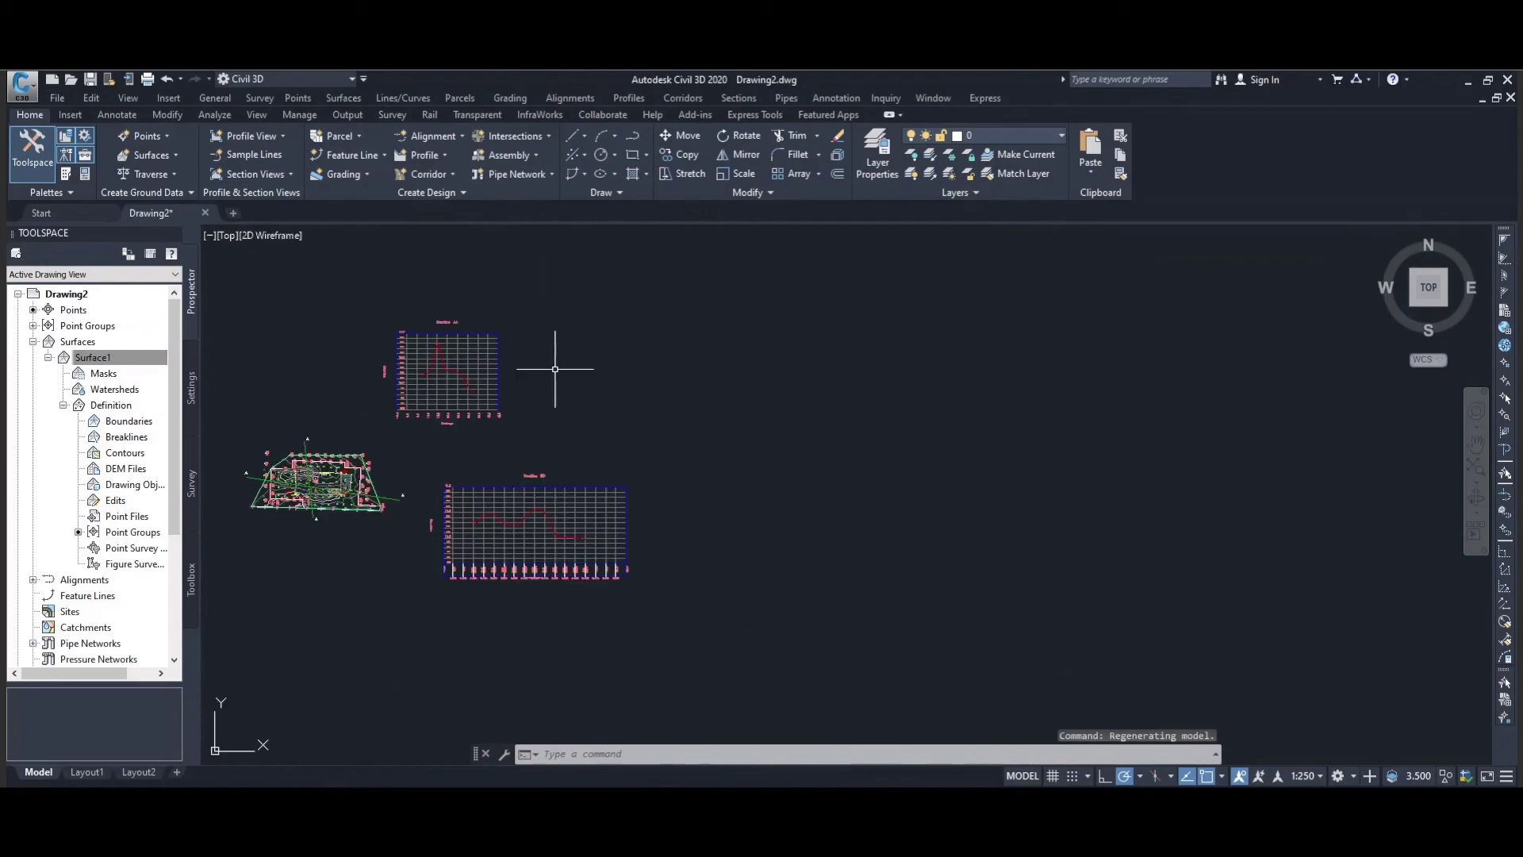
scroll(555, 366, up, 3)
mouse_move(554, 353)
middle_down()
mouse_move(670, 426)
mouse_move(684, 363)
middle_up()
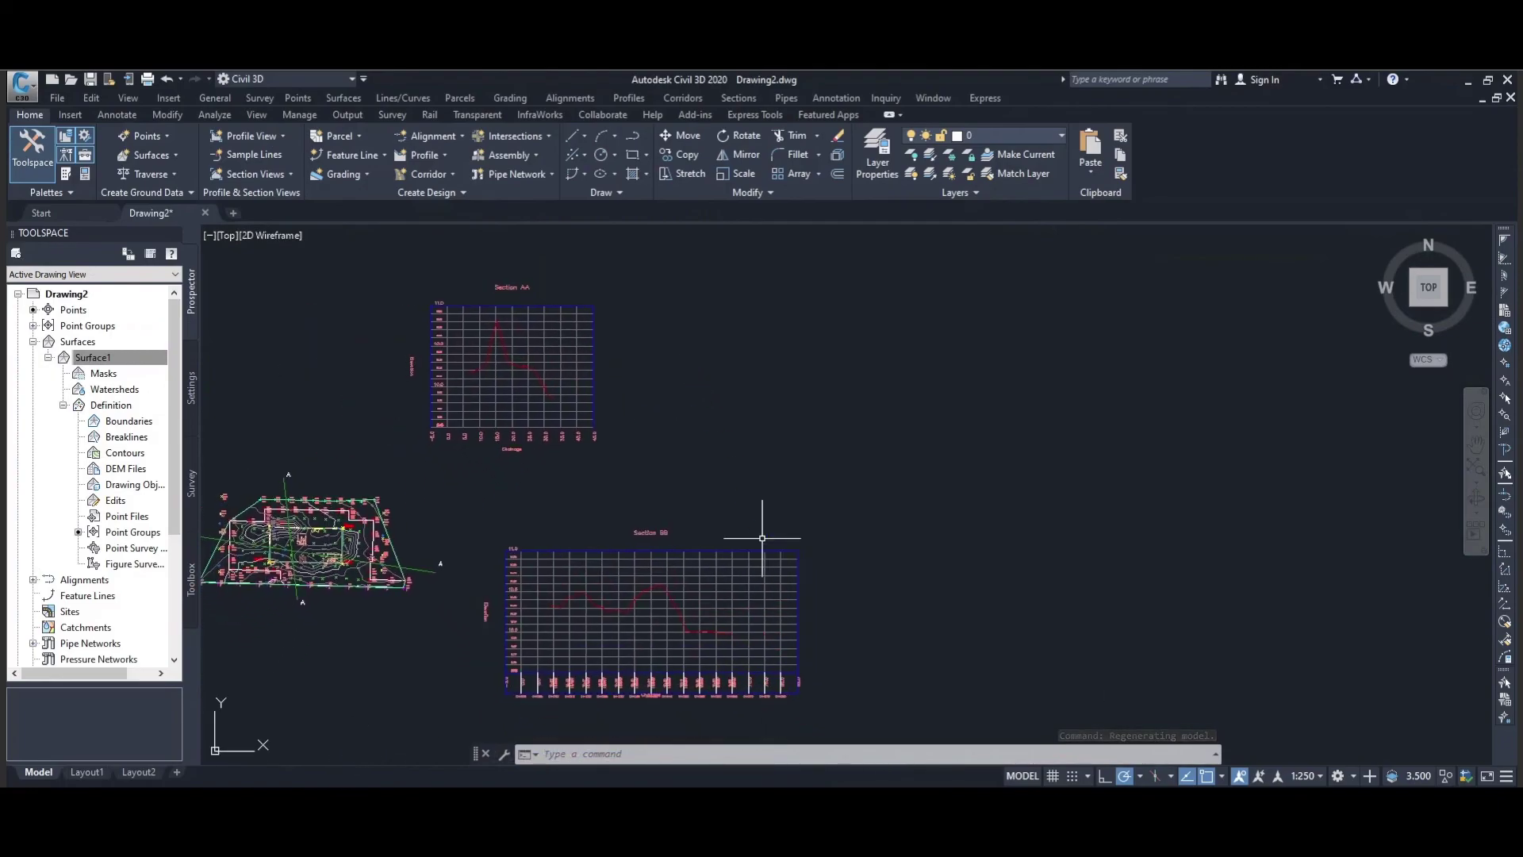
Step: Remove the Profile Data band from the bottom of the Section BB profile view, apply the change, and close the profile view properties
scroll(754, 510, up, 3)
mouse_move(755, 510)
middle_down()
mouse_move(745, 521)
mouse_move(918, 425)
mouse_move(997, 315)
middle_up()
middle_drag(834, 450, 823, 370)
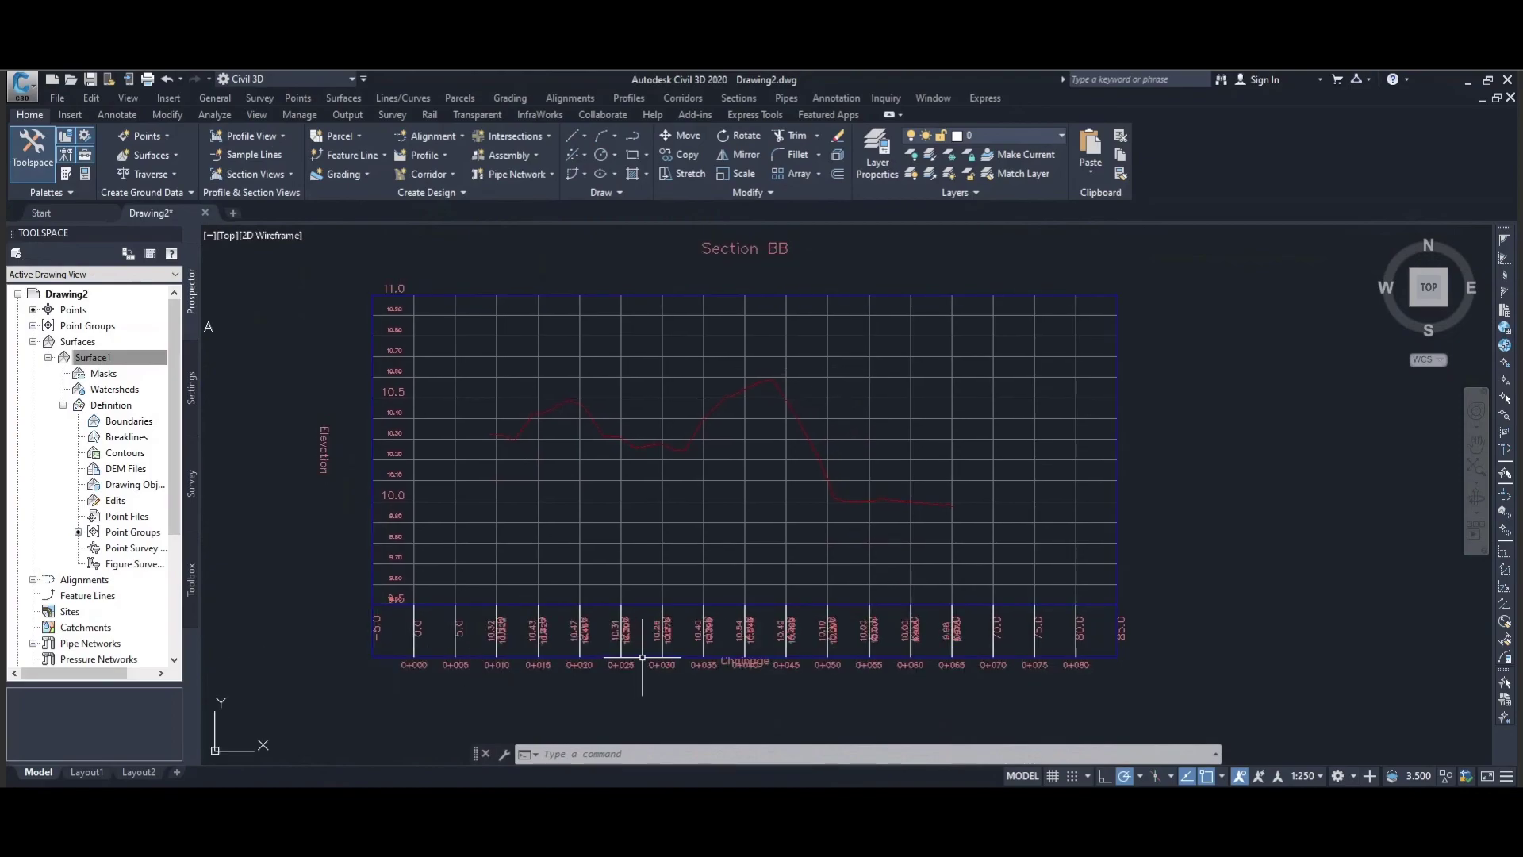
click(824, 295)
right_click(824, 300)
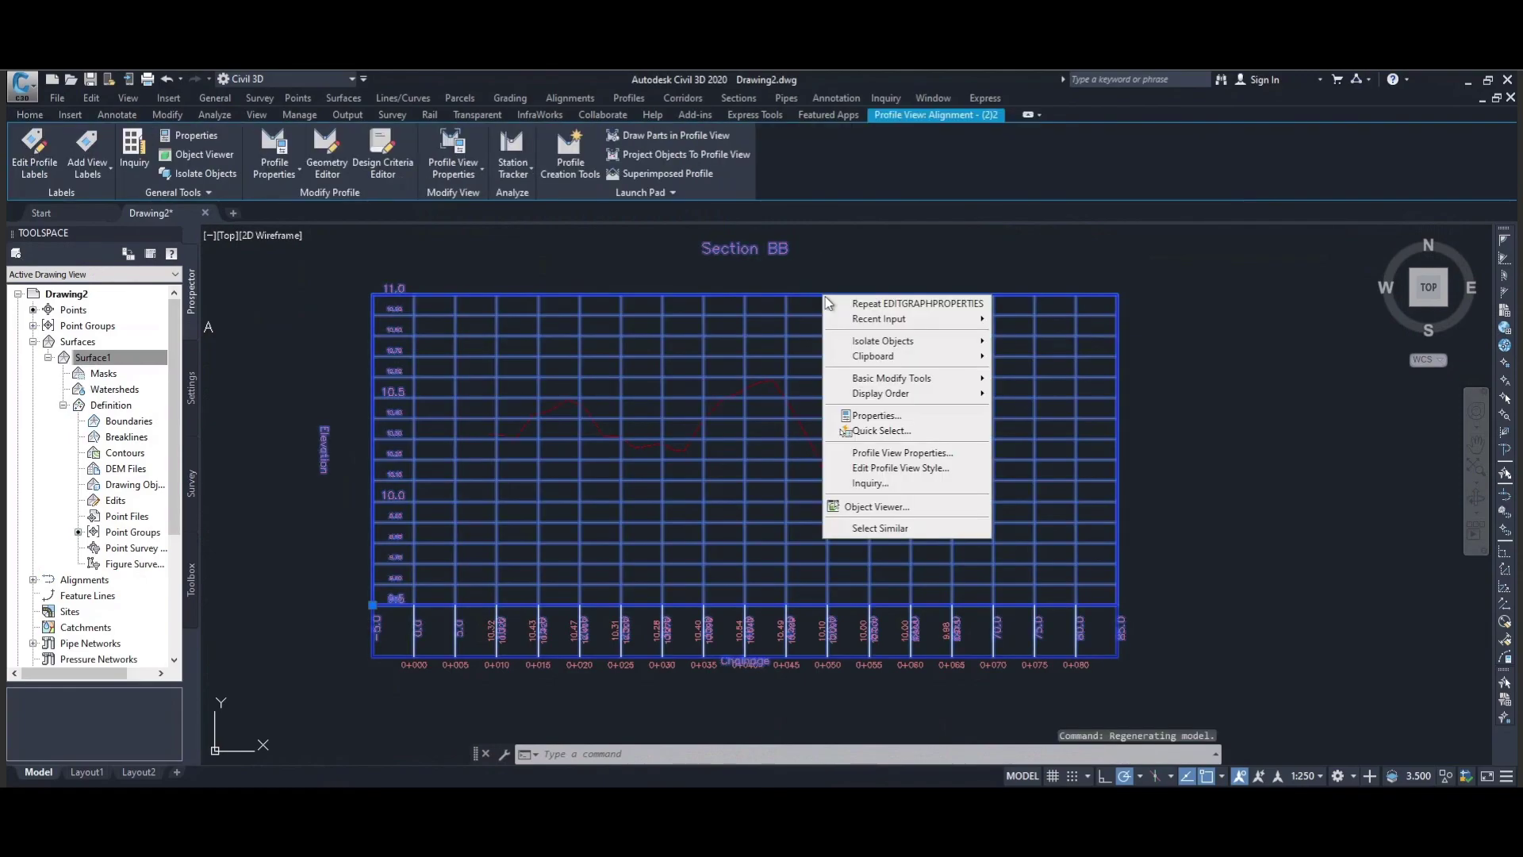
click(872, 453)
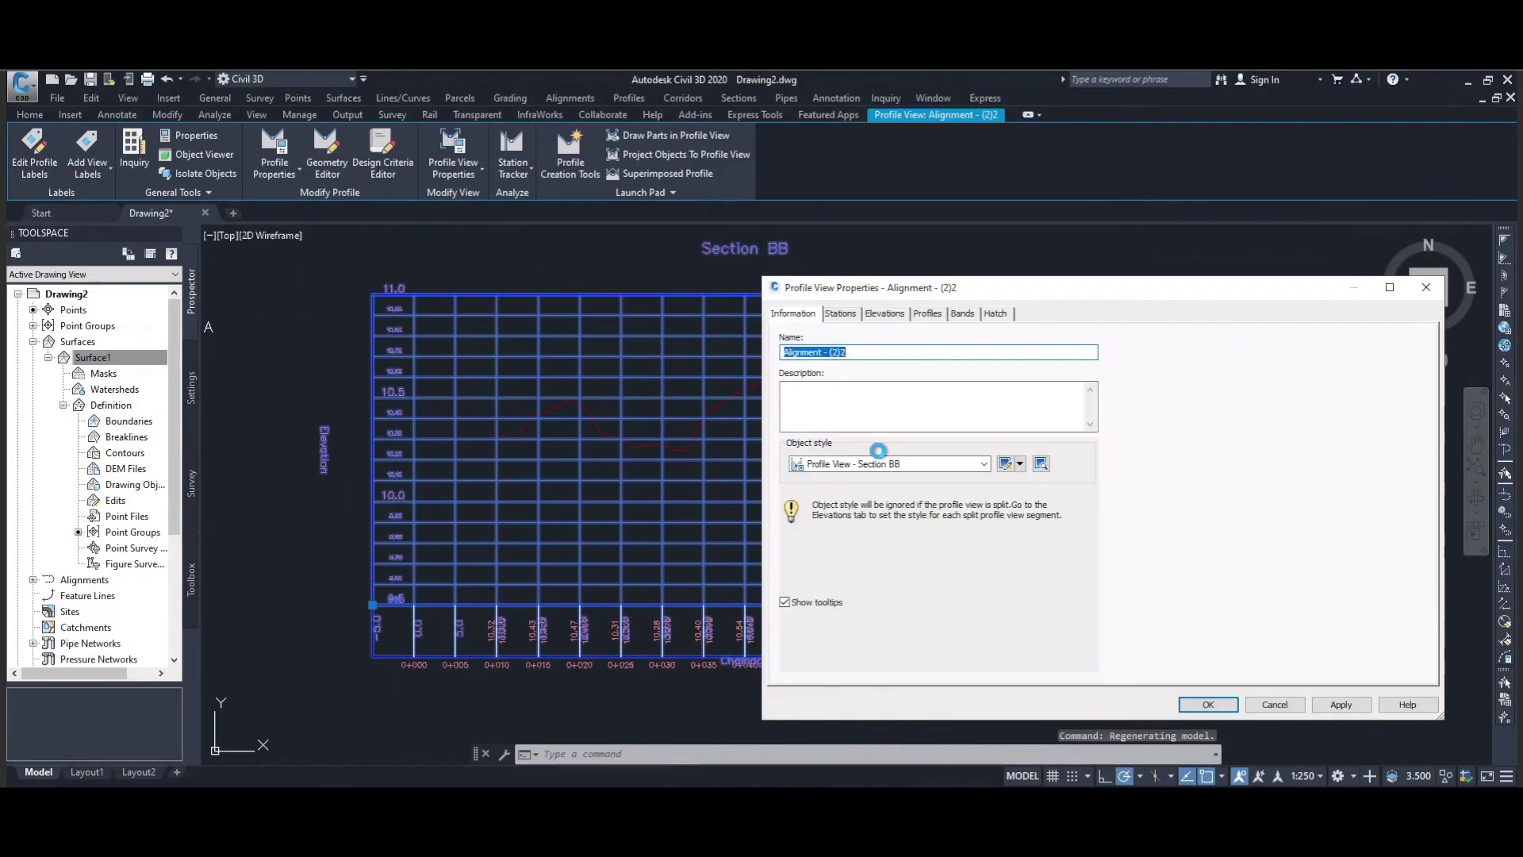
click(962, 313)
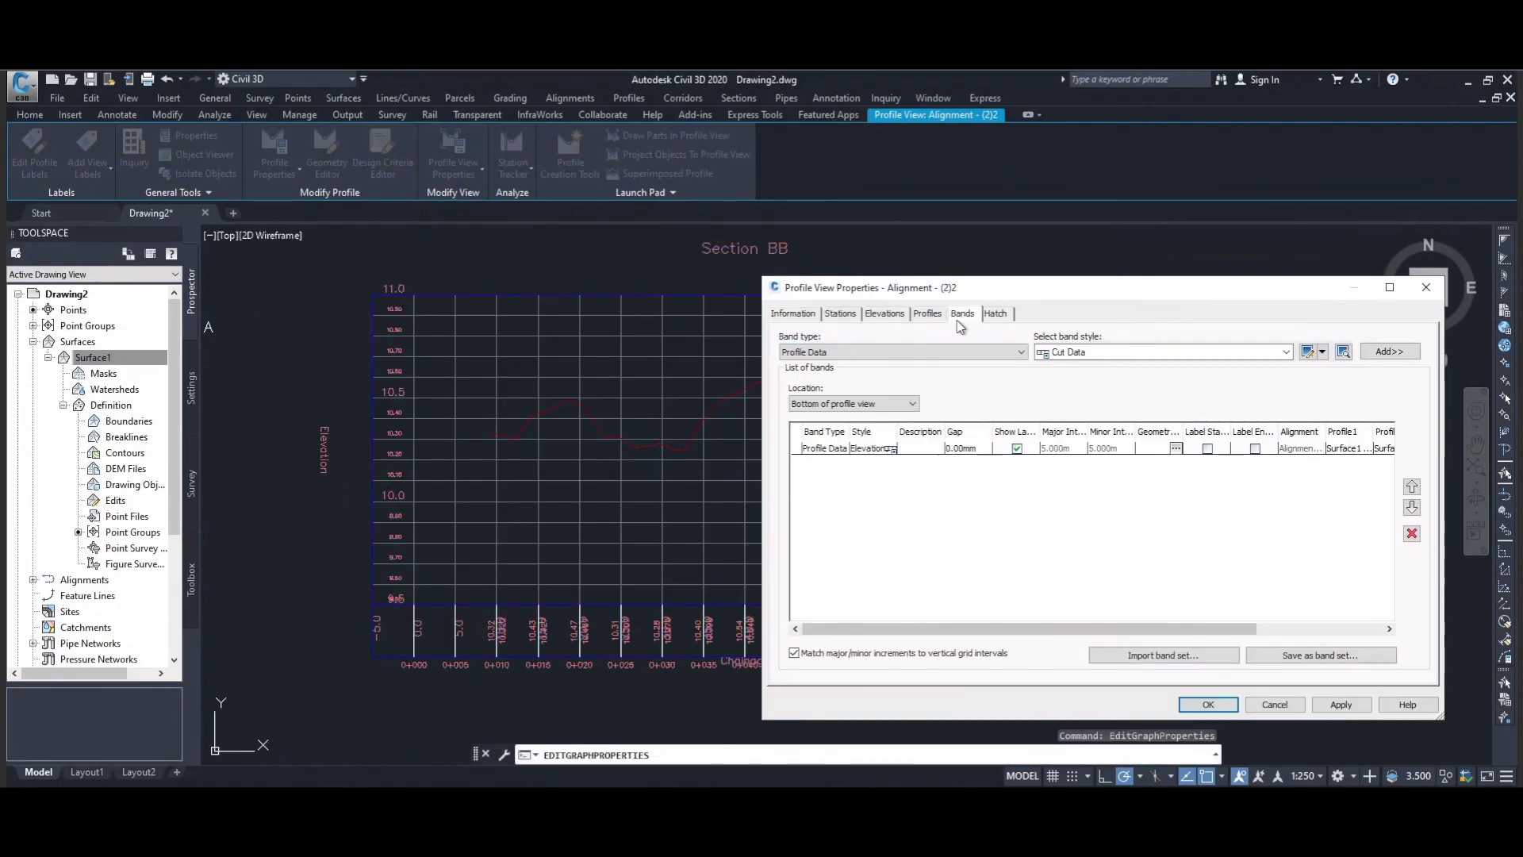
click(870, 449)
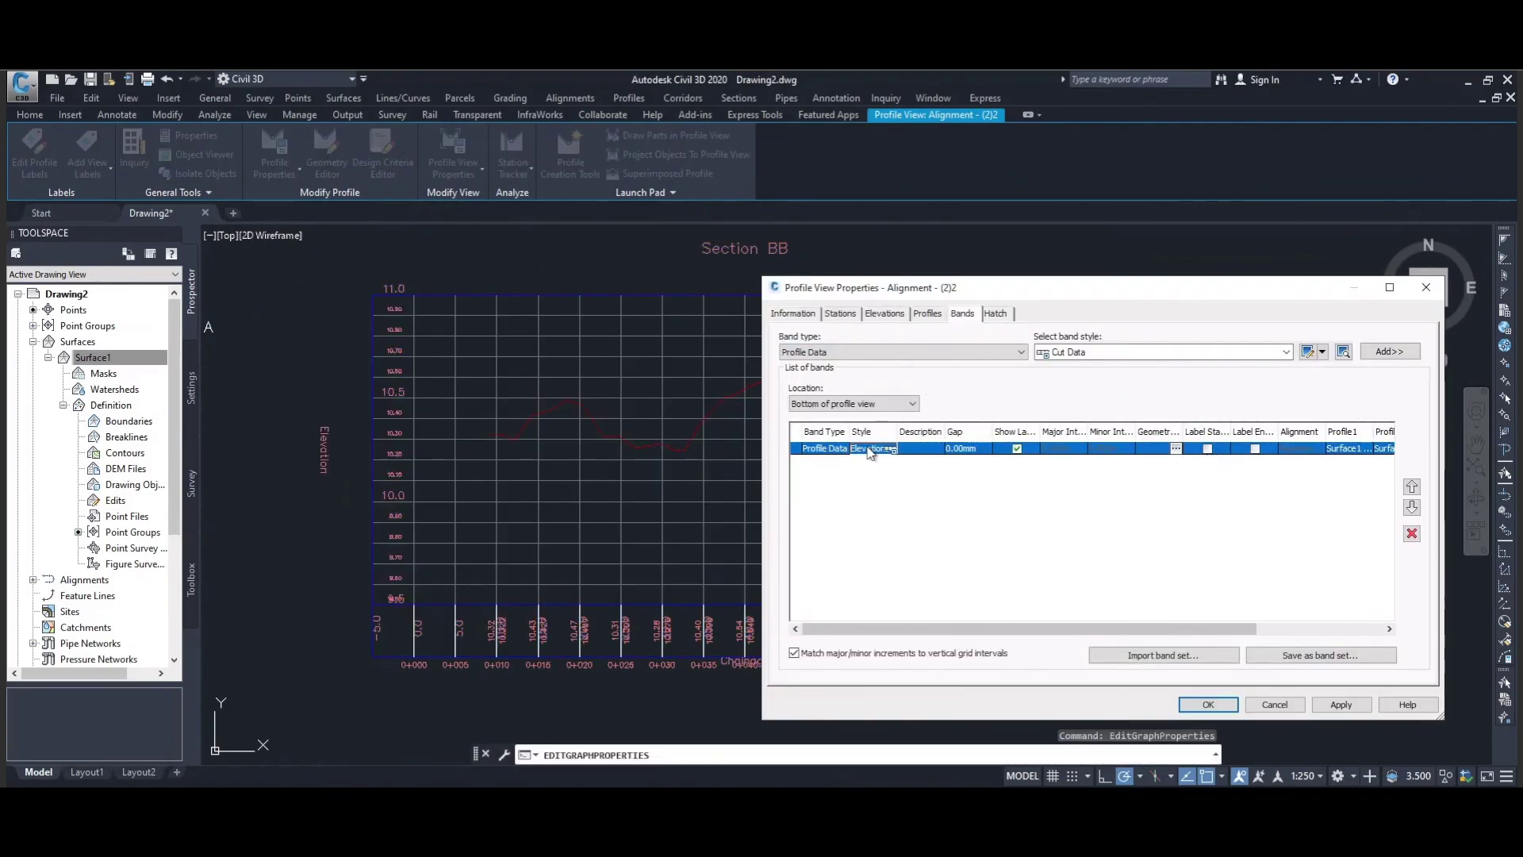
click(1411, 534)
click(1337, 705)
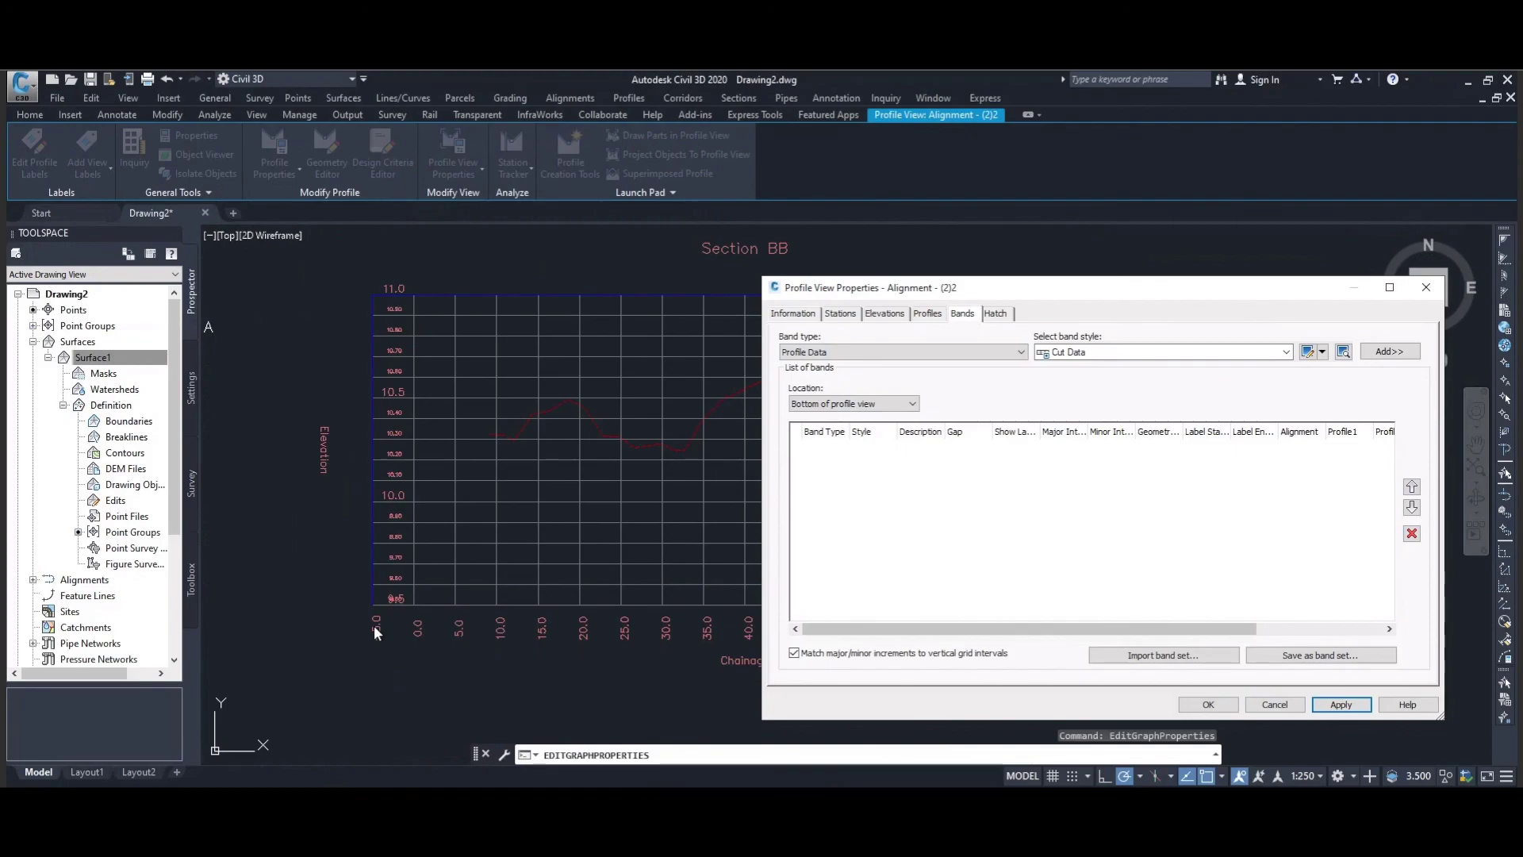
click(1209, 704)
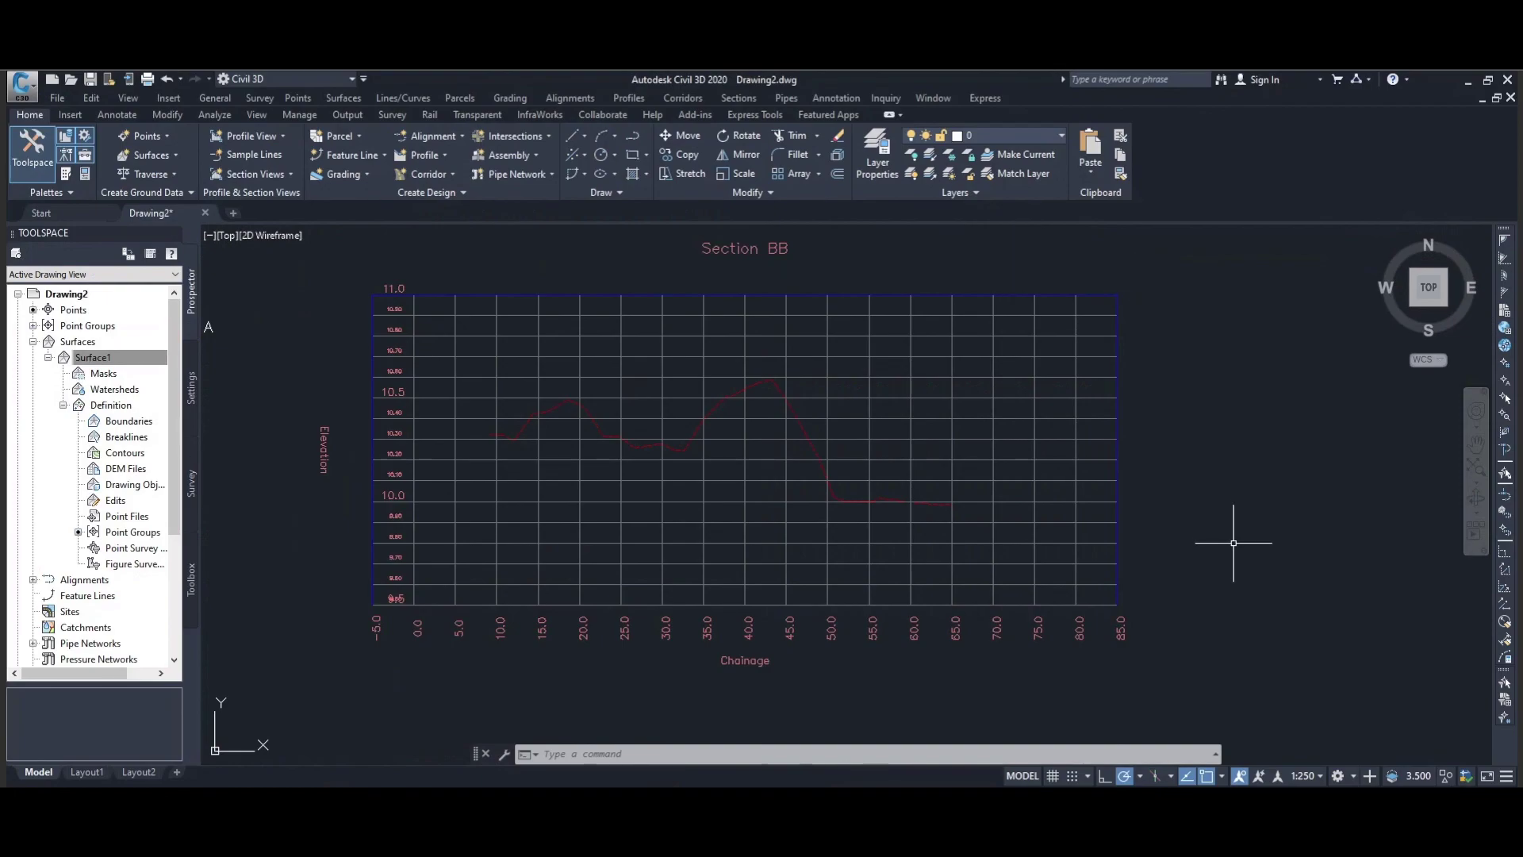
scroll(1233, 542, up, 2)
scroll(1233, 543, down, 4)
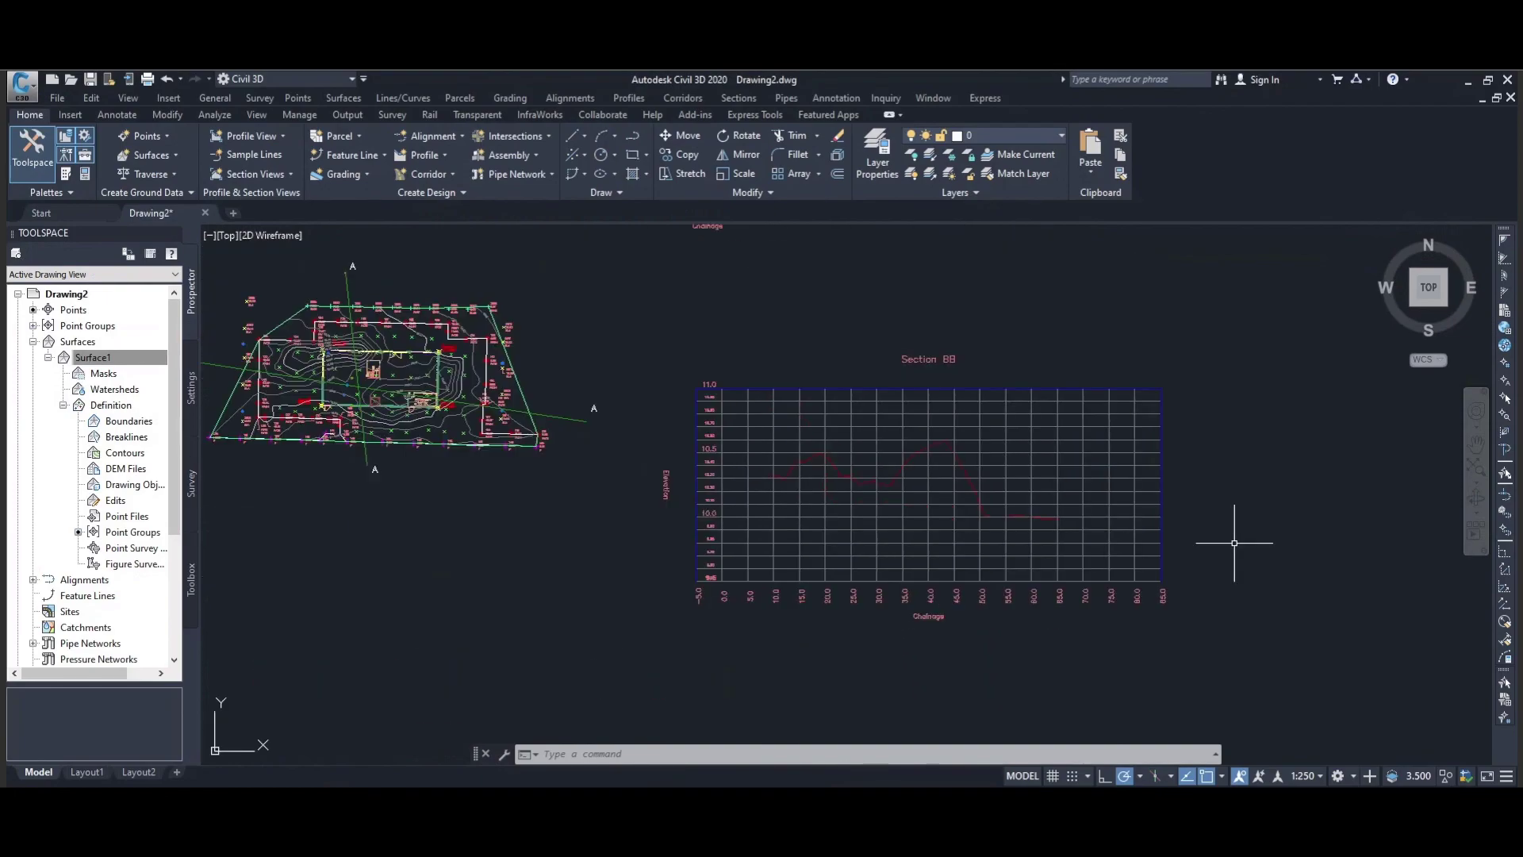
scroll(1233, 542, down, 2)
mouse_move(1284, 371)
middle_down()
mouse_move(1247, 415)
mouse_move(1163, 452)
mouse_move(1001, 475)
middle_up()
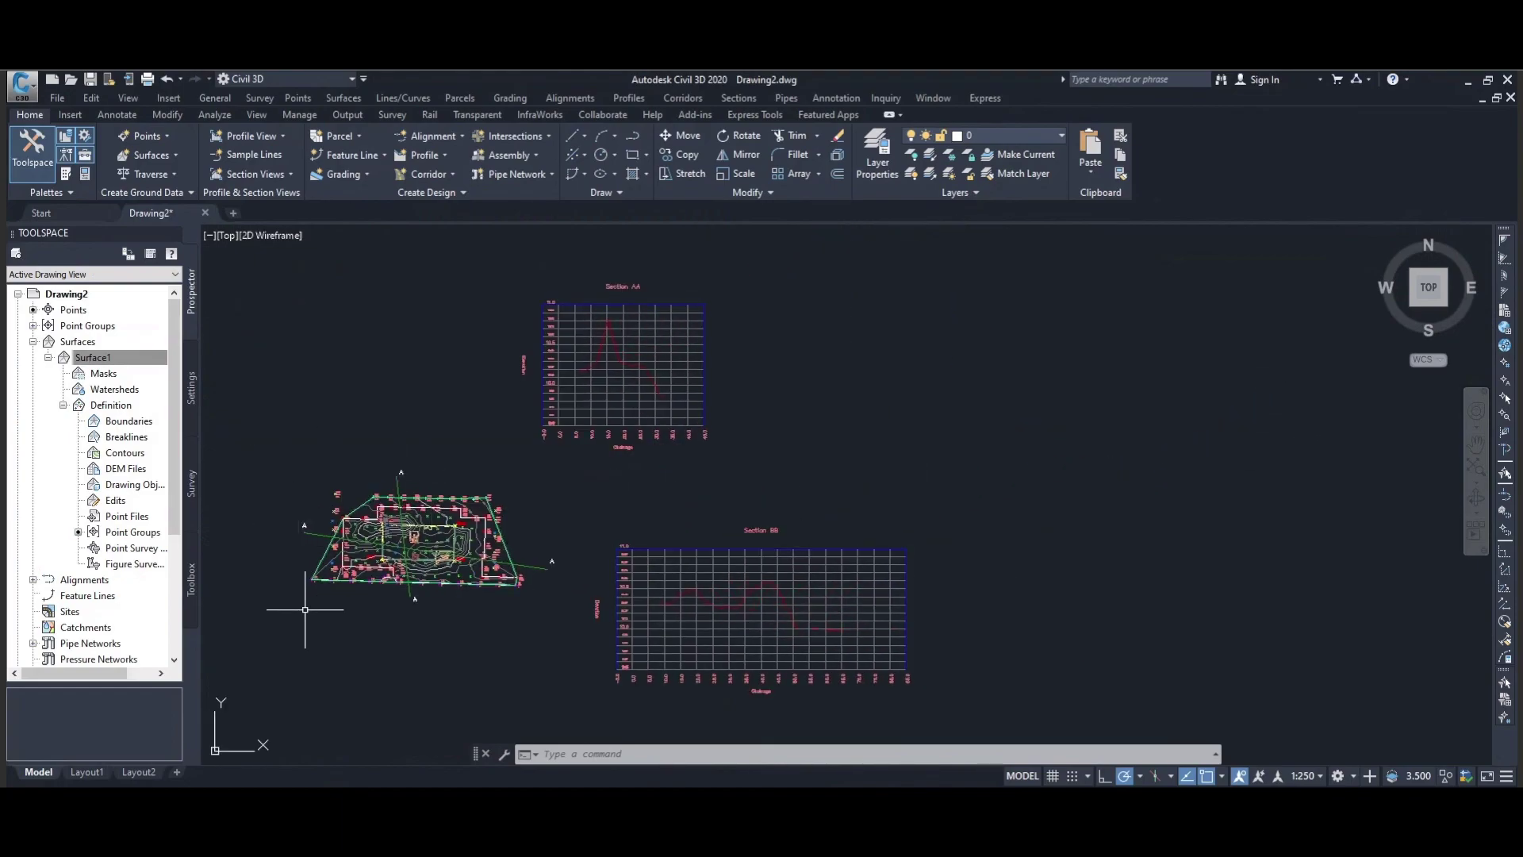